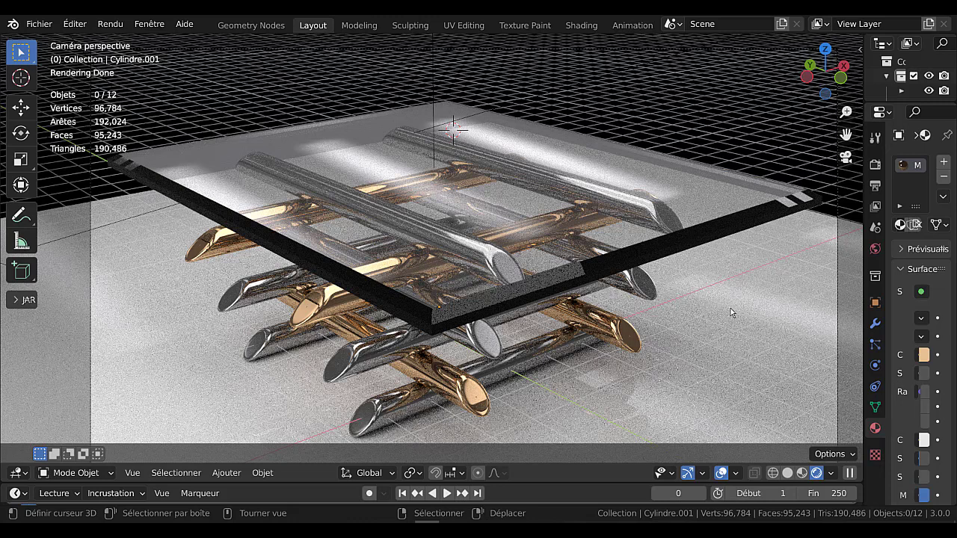
- Switch to the image viewer and examine the series of glass table renders from rendu table 2 studio.png to rendu table studio.png
{"action": "key", "text": "alt+Tab"}
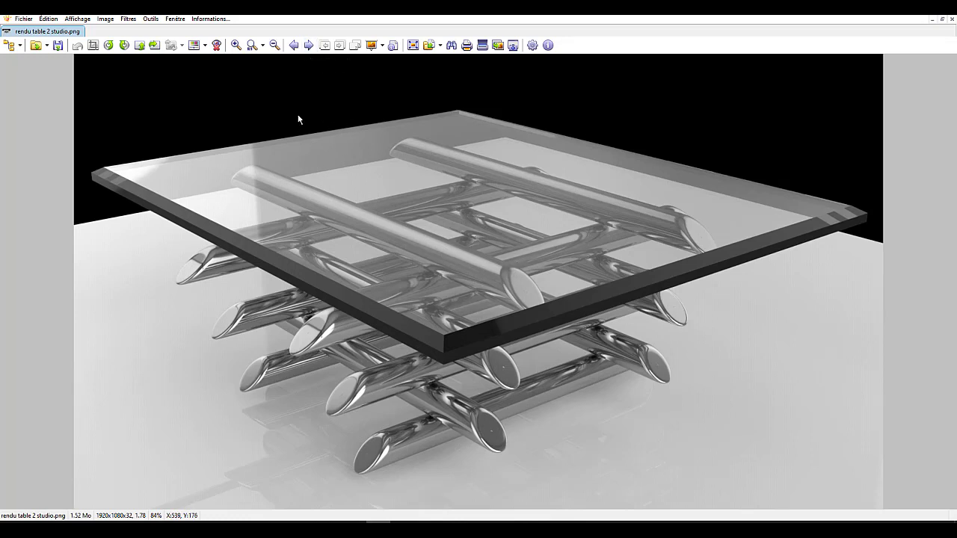
{"action": "left_click", "coordinate": [309, 47]}
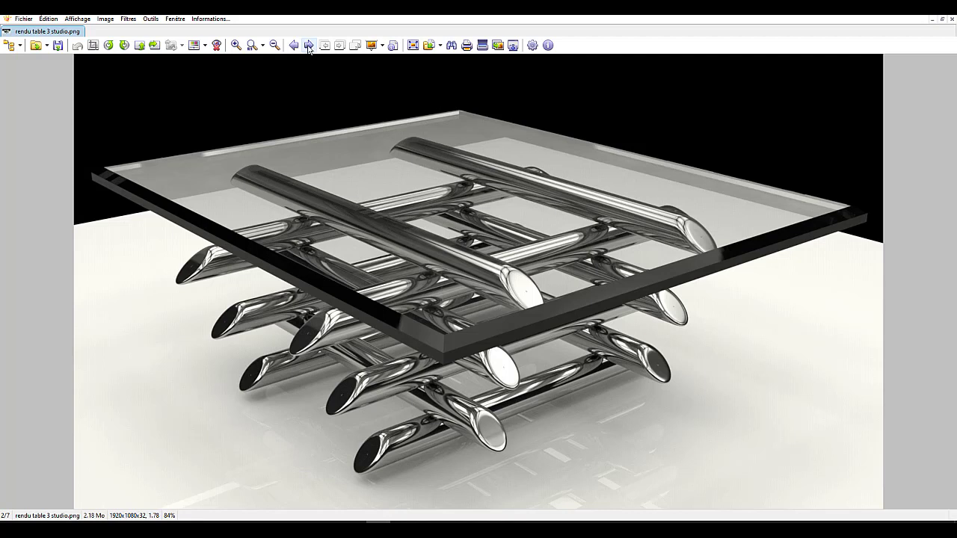
{"action": "left_click", "coordinate": [309, 47]}
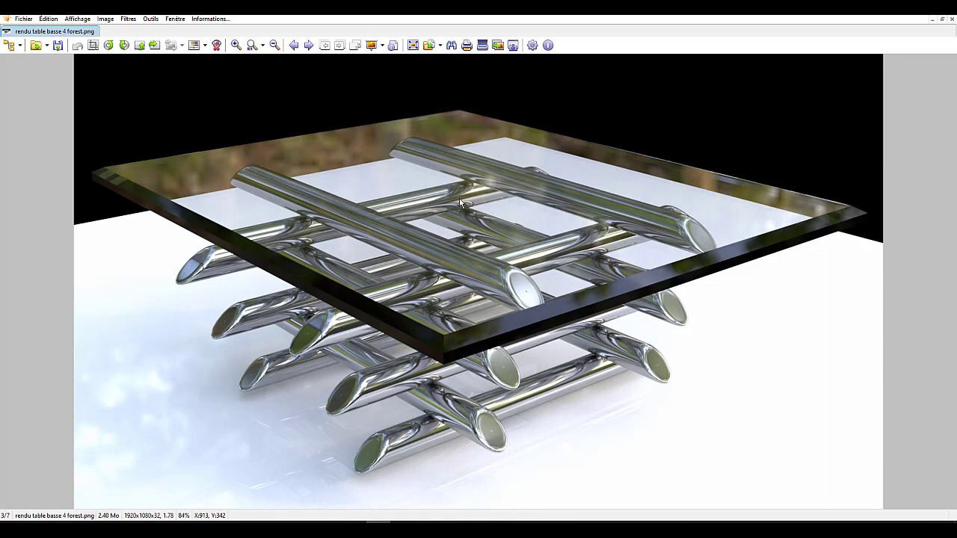
{"action": "left_click", "coordinate": [309, 46]}
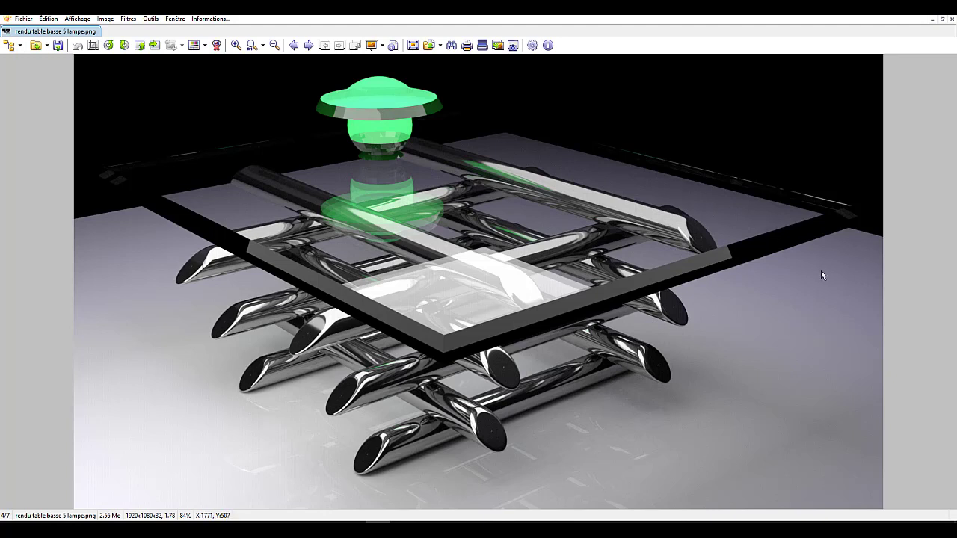
{"action": "left_click", "coordinate": [309, 46]}
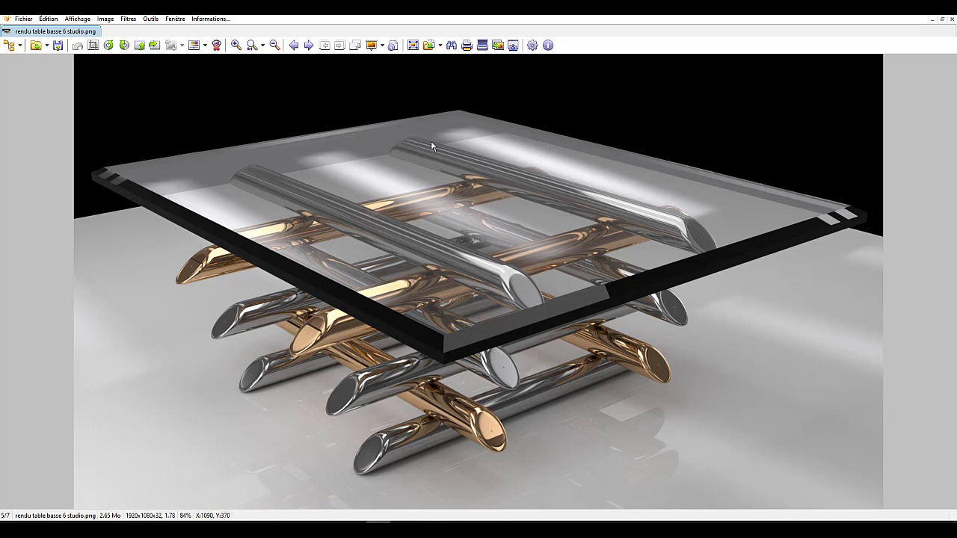
{"action": "left_click", "coordinate": [308, 45]}
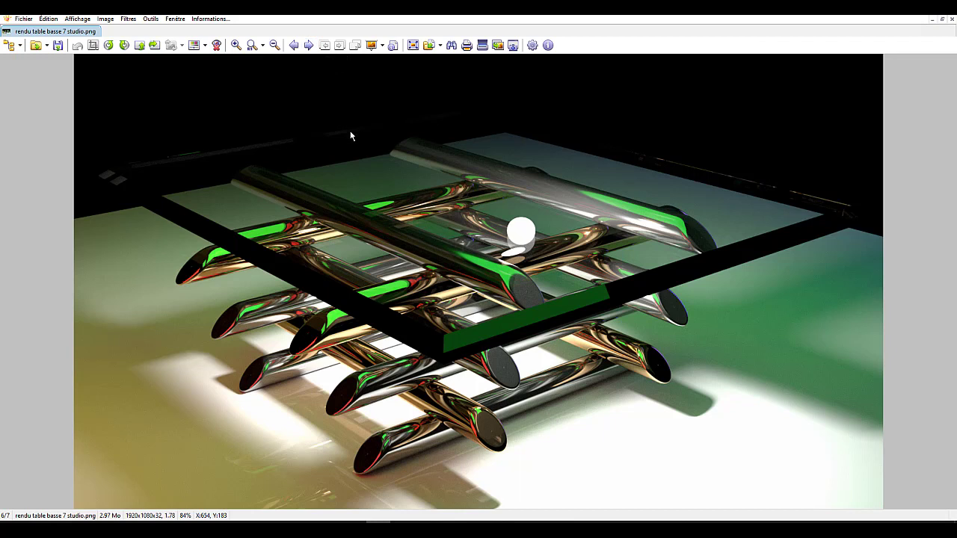
{"action": "left_click", "coordinate": [308, 46]}
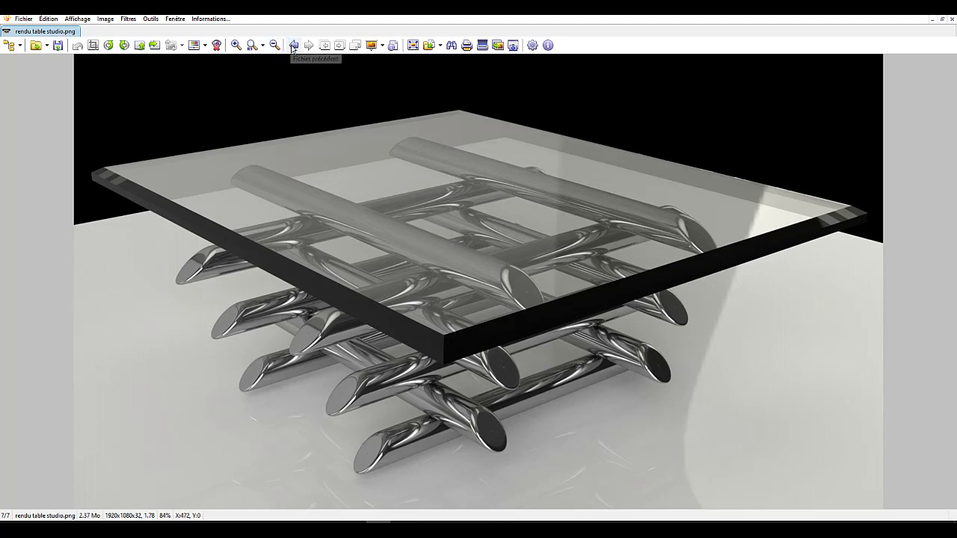
- Review the table renders in reverse back to rendu table 2 studio.png, and return to rendu table basse 4 forest.png
{"action": "left_click", "coordinate": [294, 47]}
{"action": "left_click", "coordinate": [295, 46]}
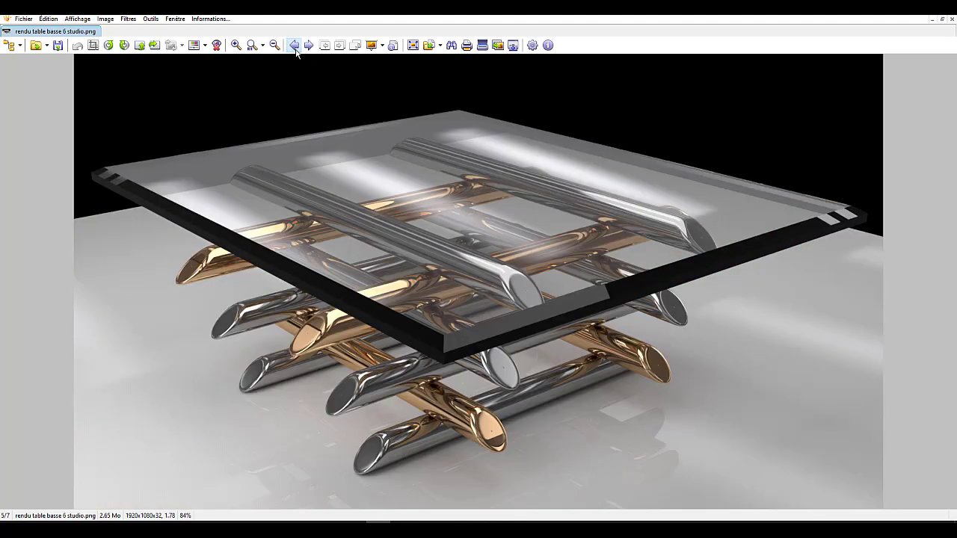
{"action": "left_click", "coordinate": [297, 47]}
{"action": "left_click", "coordinate": [295, 46]}
{"action": "left_click", "coordinate": [295, 46]}
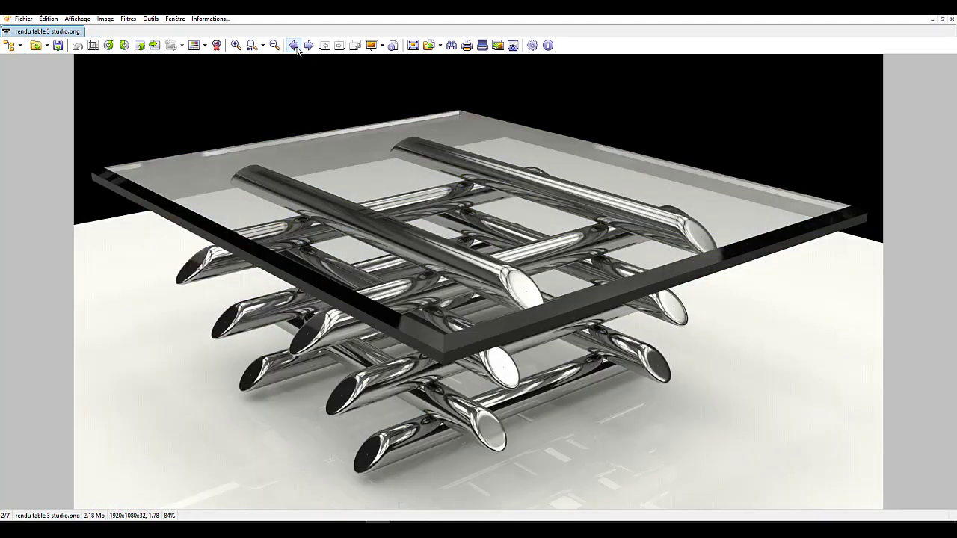
{"action": "left_click", "coordinate": [295, 46]}
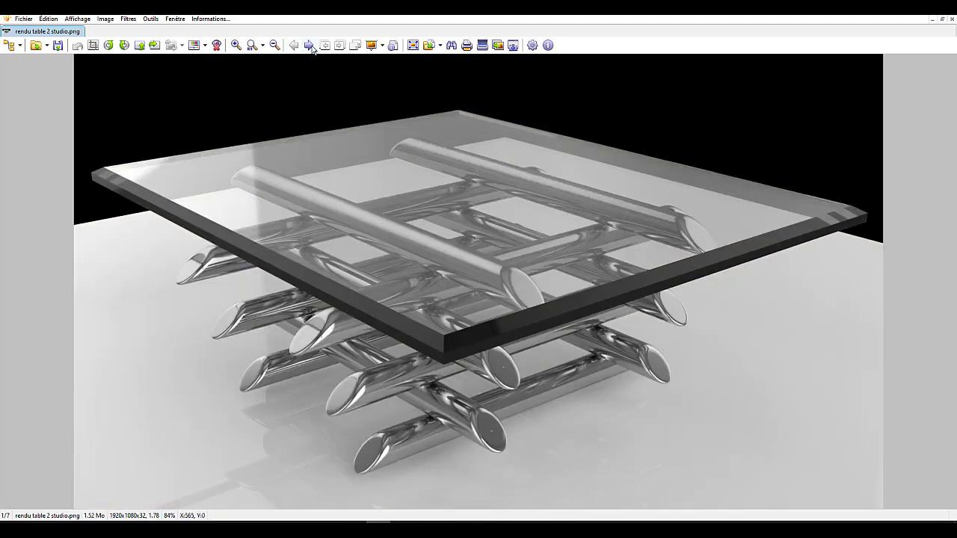
{"action": "left_click", "coordinate": [308, 45]}
{"action": "left_click", "coordinate": [308, 46]}
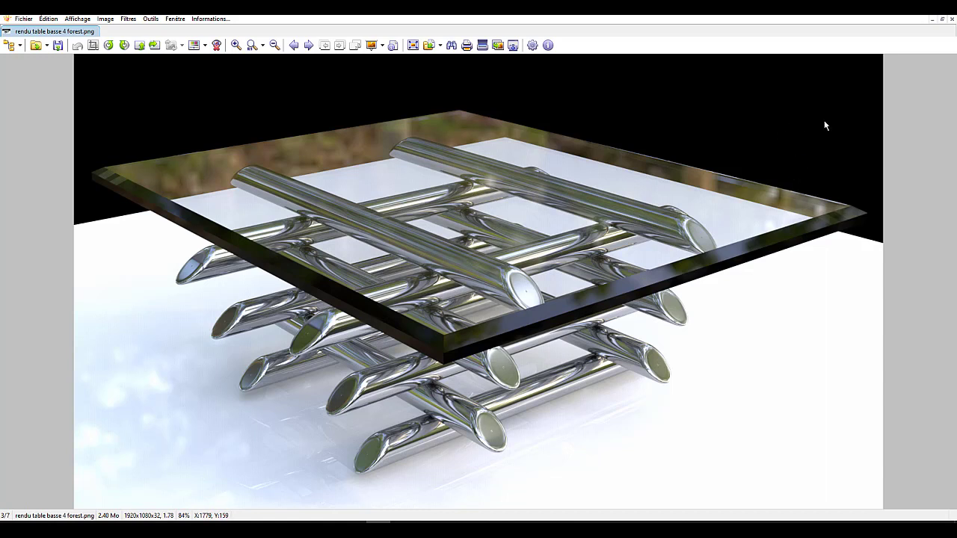
- Switch to the Studio folder in the file explorer and open the studio006small HDR image
{"action": "key", "text": "alt+Tab"}
{"action": "left_click", "coordinate": [768, 177]}
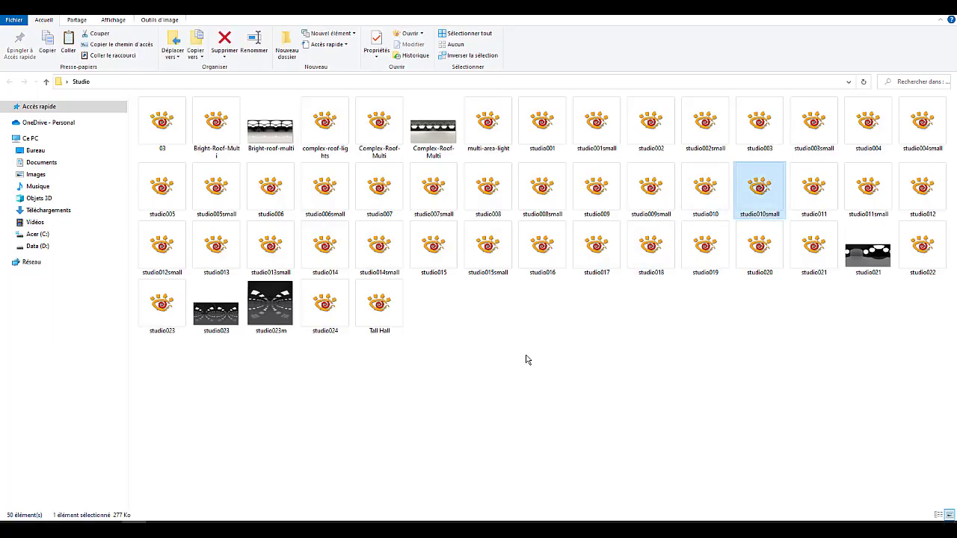
{"action": "left_click", "coordinate": [325, 171]}
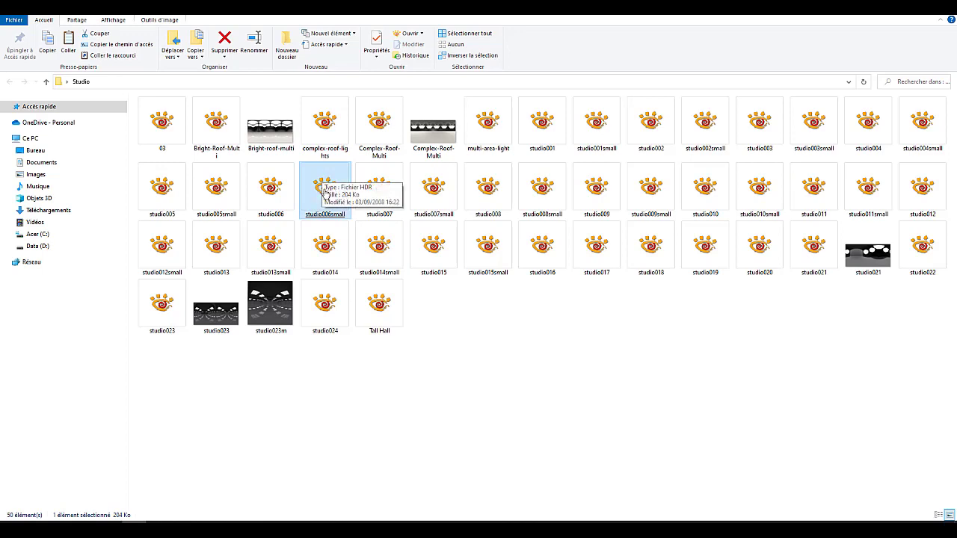
{"action": "double_click", "coordinate": [325, 193]}
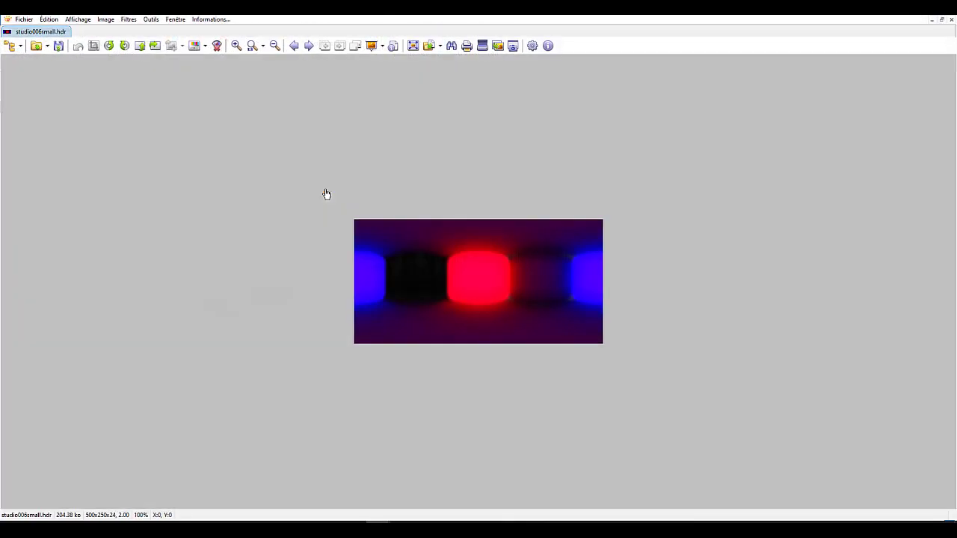
- Browse the folder's studio lighting images from studio006small.hdr through Tall Hall.hdr to compare their light setups
{"action": "left_click", "coordinate": [308, 46]}
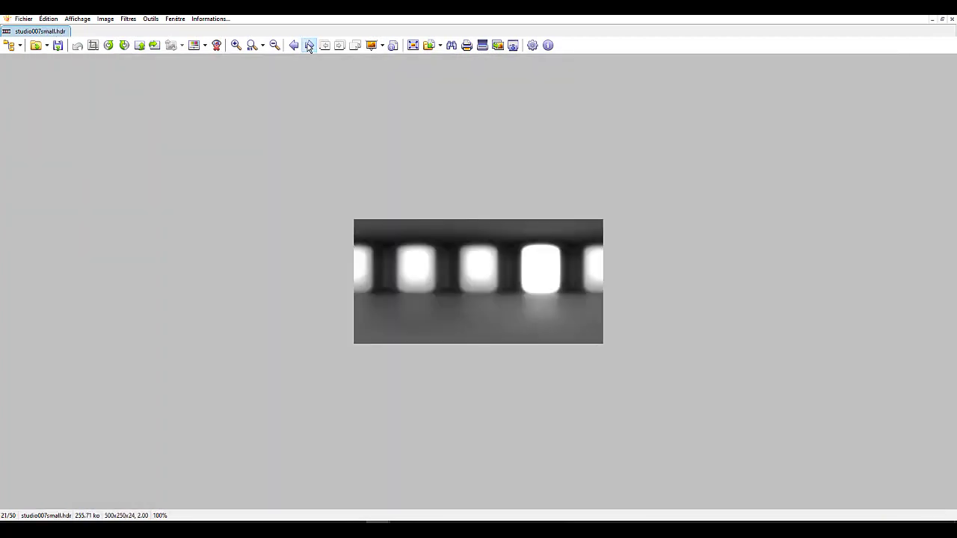
{"action": "left_click", "coordinate": [308, 46]}
{"action": "left_click", "coordinate": [309, 46]}
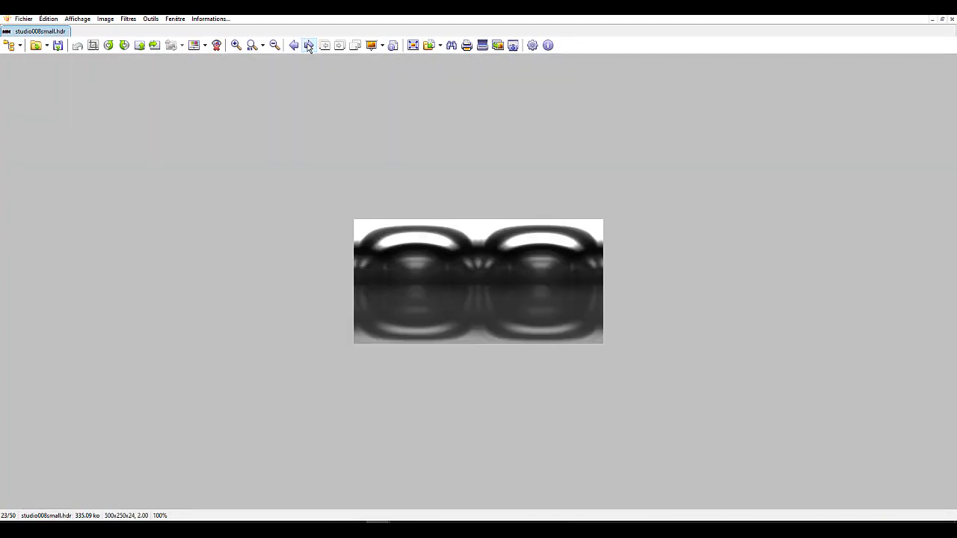
{"action": "left_click", "coordinate": [309, 46]}
{"action": "left_click", "coordinate": [310, 46]}
{"action": "left_click", "coordinate": [309, 46]}
{"action": "left_click", "coordinate": [310, 46]}
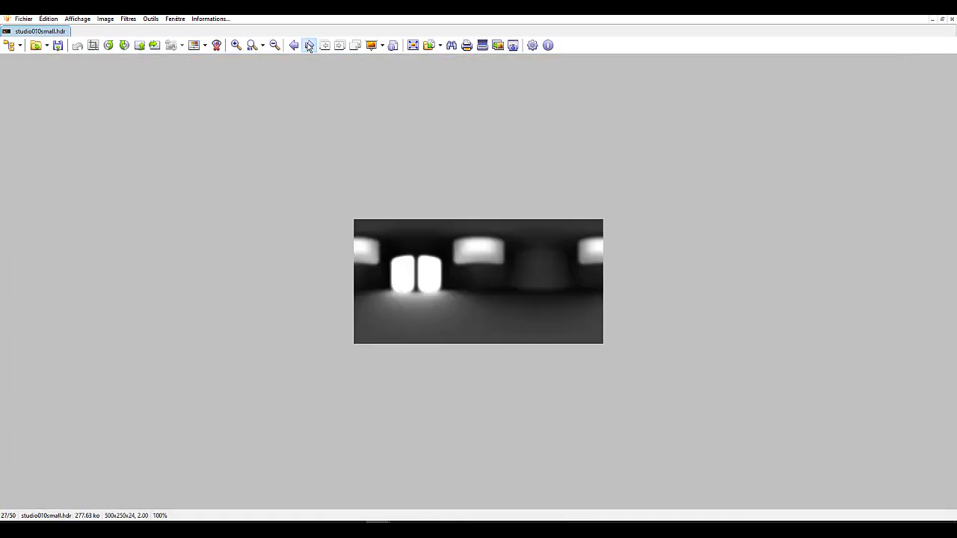
{"action": "left_click", "coordinate": [308, 46]}
{"action": "left_click", "coordinate": [309, 46]}
{"action": "left_click", "coordinate": [308, 46]}
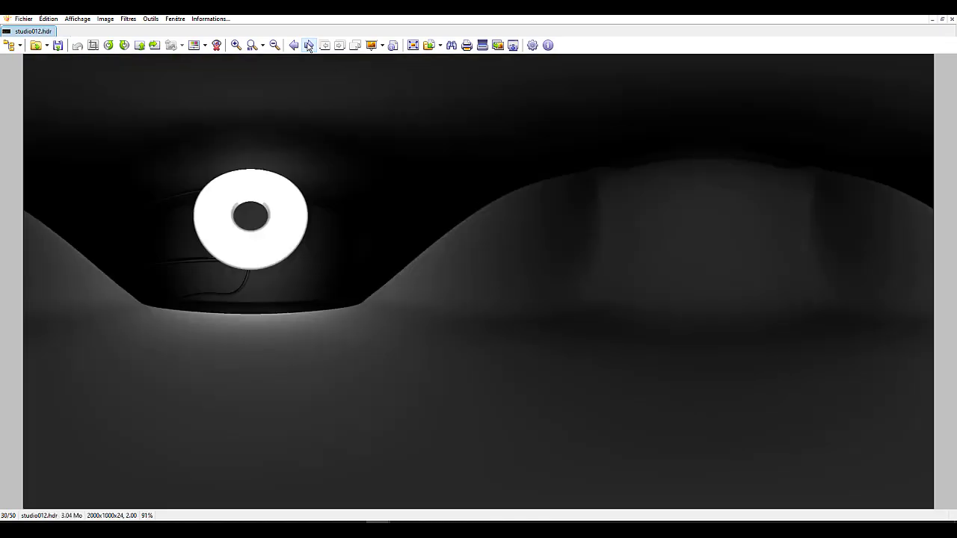
{"action": "left_click", "coordinate": [309, 45]}
{"action": "left_click", "coordinate": [309, 45]}
{"action": "left_click", "coordinate": [309, 46]}
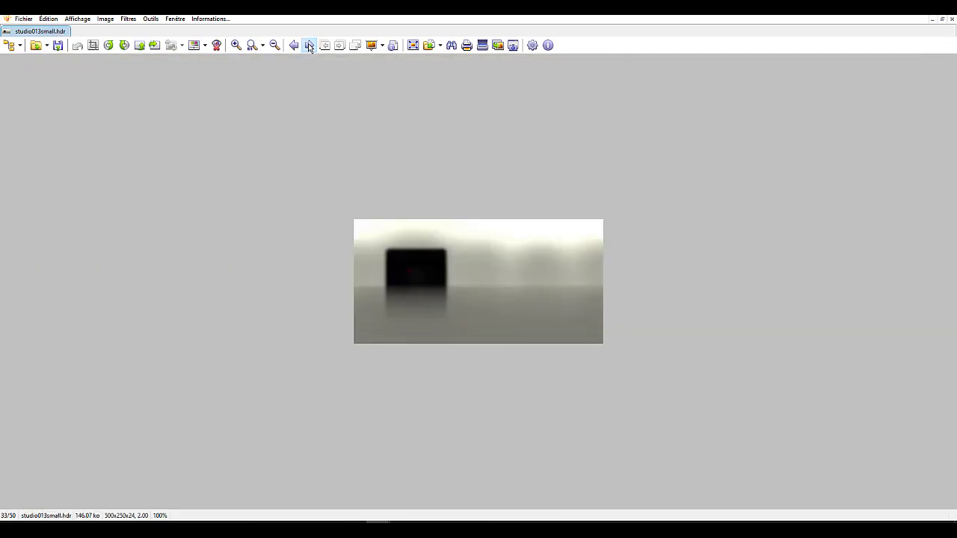
{"action": "left_click", "coordinate": [310, 46]}
{"action": "left_click", "coordinate": [310, 45]}
{"action": "left_click", "coordinate": [309, 45]}
{"action": "left_click", "coordinate": [309, 45]}
{"action": "left_click", "coordinate": [309, 46]}
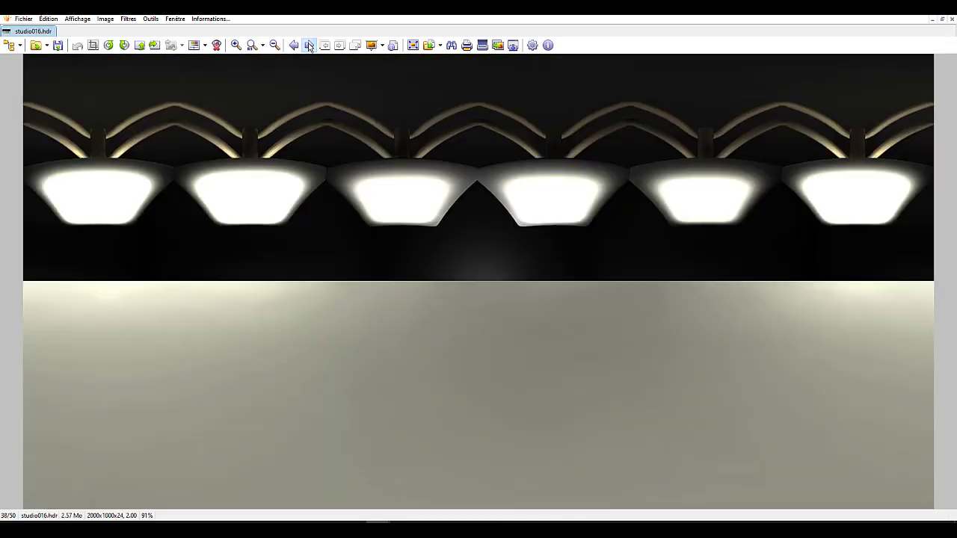
{"action": "left_click", "coordinate": [309, 46]}
{"action": "left_click", "coordinate": [310, 45]}
{"action": "left_click", "coordinate": [309, 45]}
{"action": "left_click", "coordinate": [310, 46]}
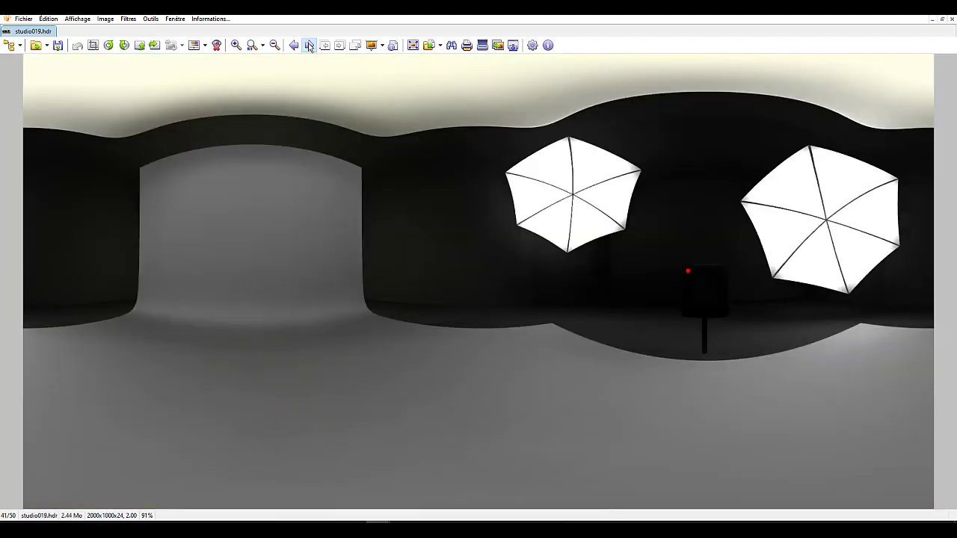
{"action": "left_click", "coordinate": [310, 46]}
{"action": "left_click", "coordinate": [309, 45]}
{"action": "left_click", "coordinate": [309, 46]}
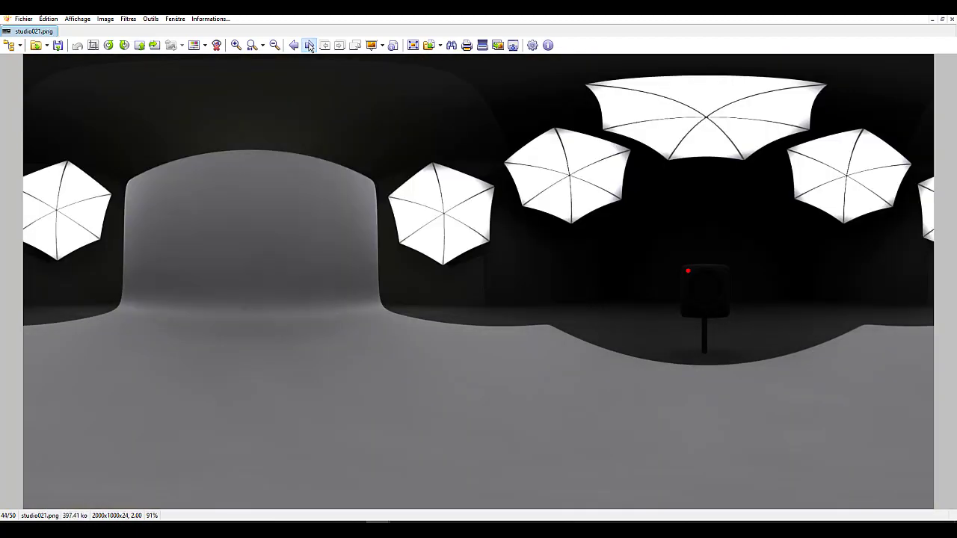
{"action": "left_click", "coordinate": [310, 46]}
{"action": "left_click", "coordinate": [309, 45]}
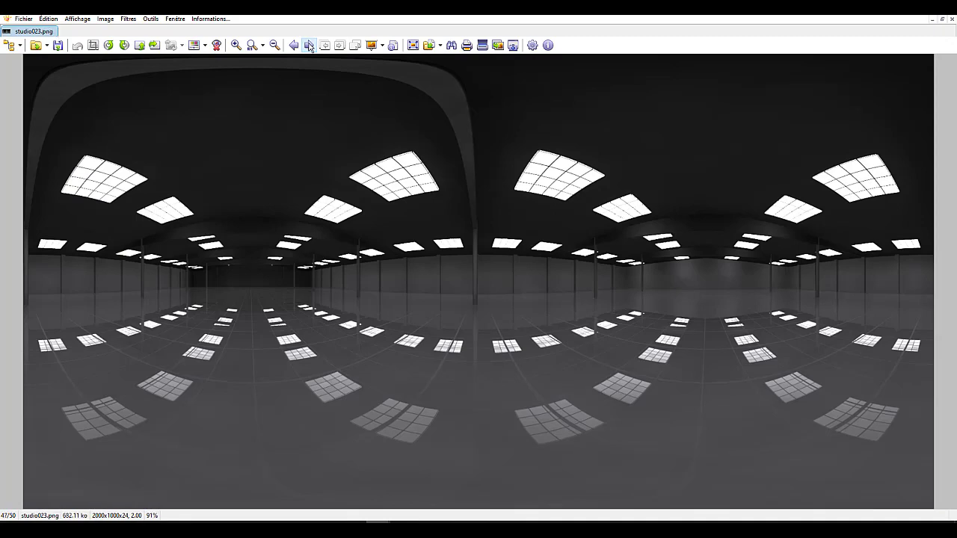
{"action": "left_click", "coordinate": [309, 45]}
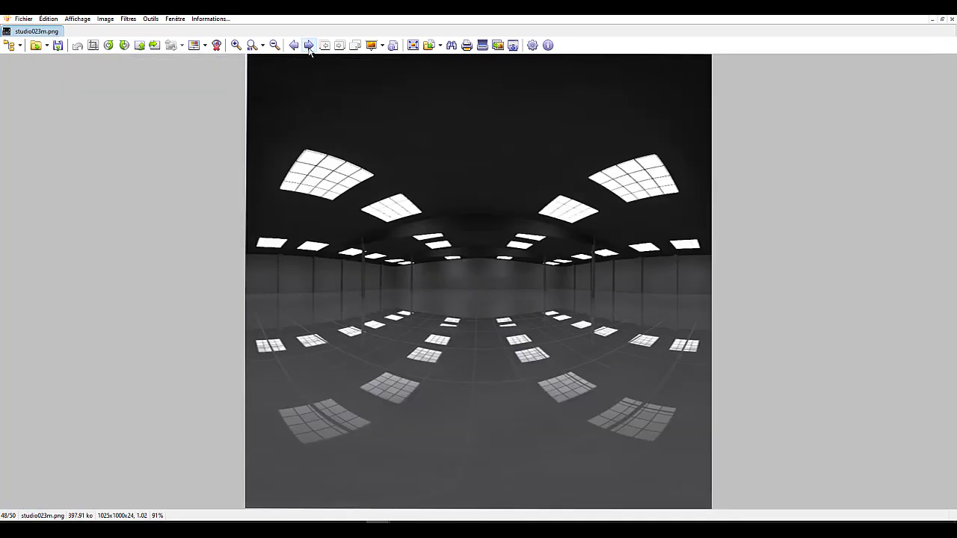
{"action": "left_click", "coordinate": [309, 45]}
{"action": "left_click", "coordinate": [310, 46]}
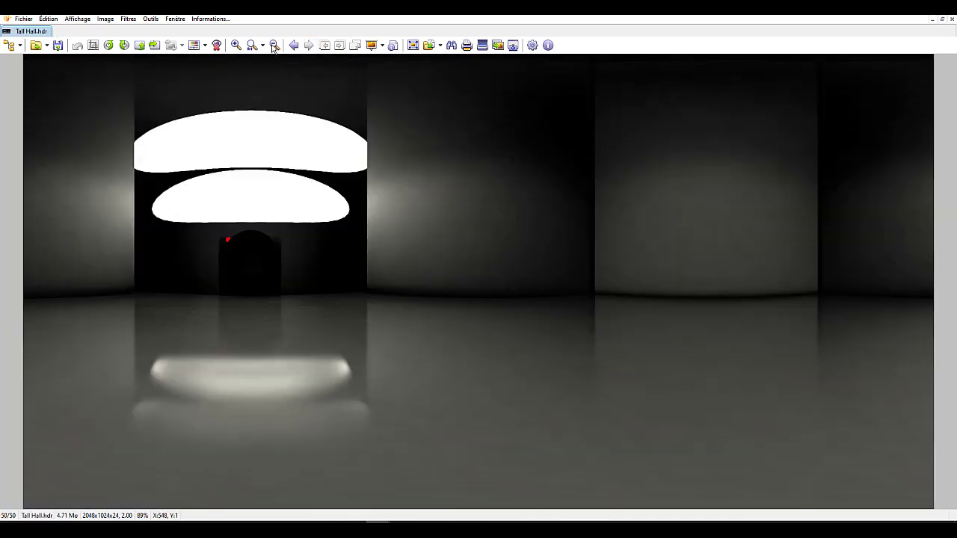
{"action": "left_click", "coordinate": [294, 46]}
{"action": "left_click", "coordinate": [294, 46]}
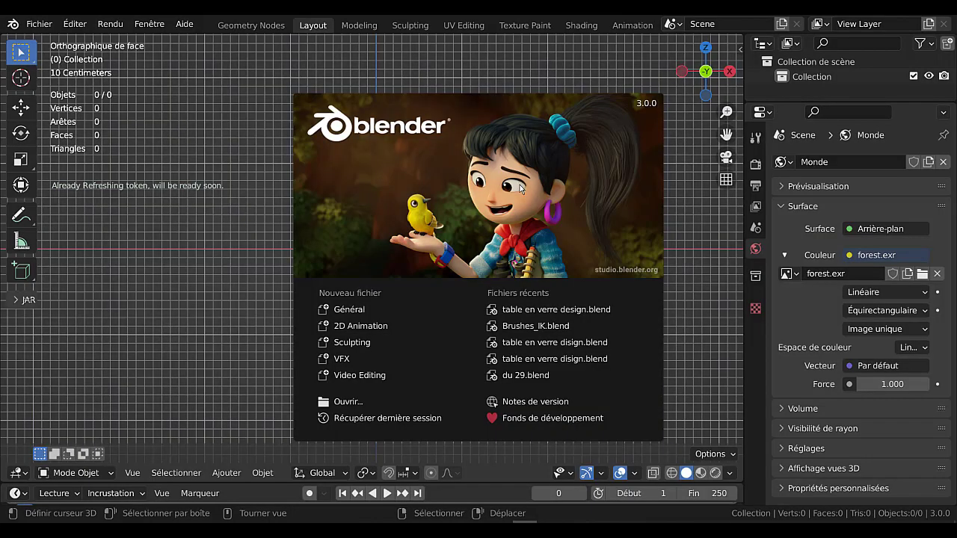
- Dismiss the Blender splash screen and add a cylinder mesh to the empty scene
{"action": "left_click", "coordinate": [225, 365]}
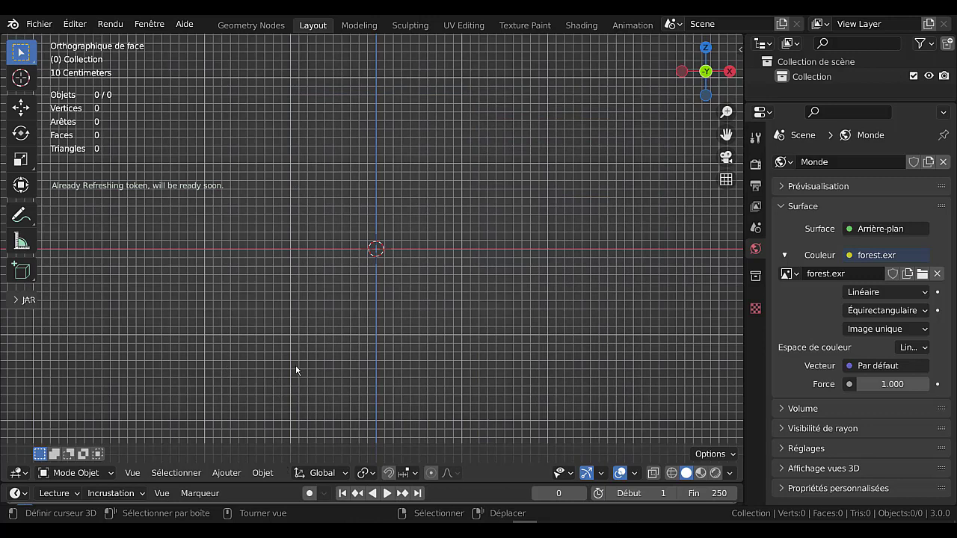
{"action": "left_click", "coordinate": [265, 474]}
{"action": "key", "text": "shift+a"}
{"action": "mouse_move", "coordinate": [357, 220]}
{"action": "left_click", "coordinate": [261, 473]}
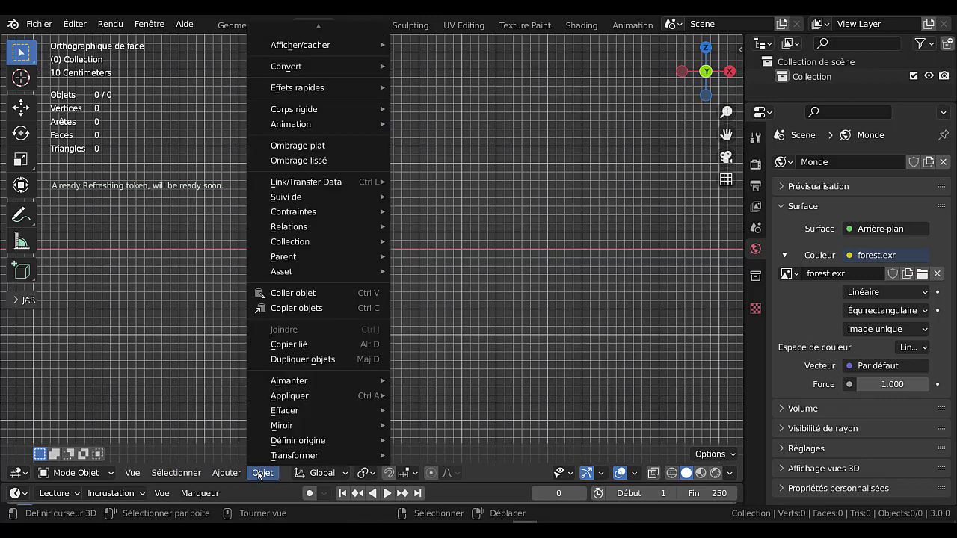
{"action": "mouse_move", "coordinate": [225, 473]}
{"action": "mouse_move", "coordinate": [231, 455]}
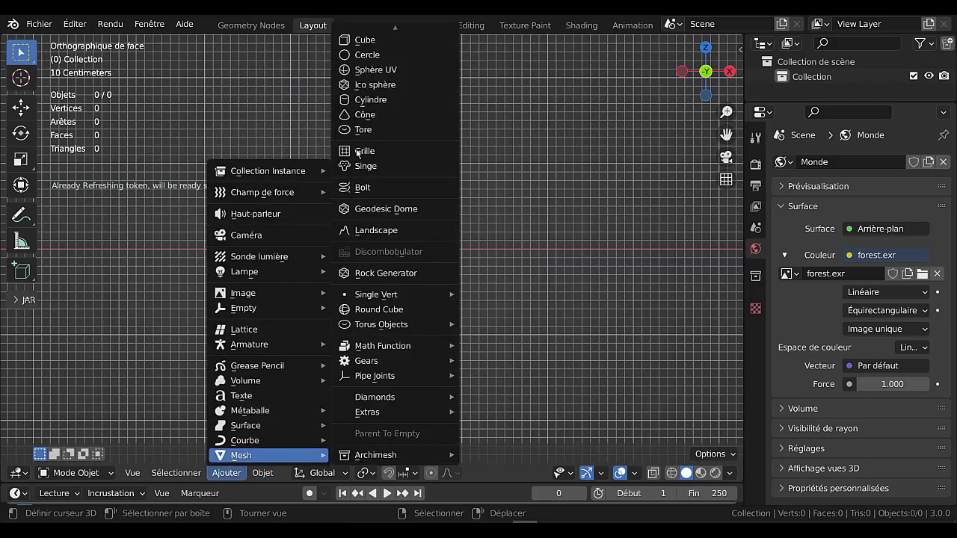
{"action": "left_click", "coordinate": [366, 100]}
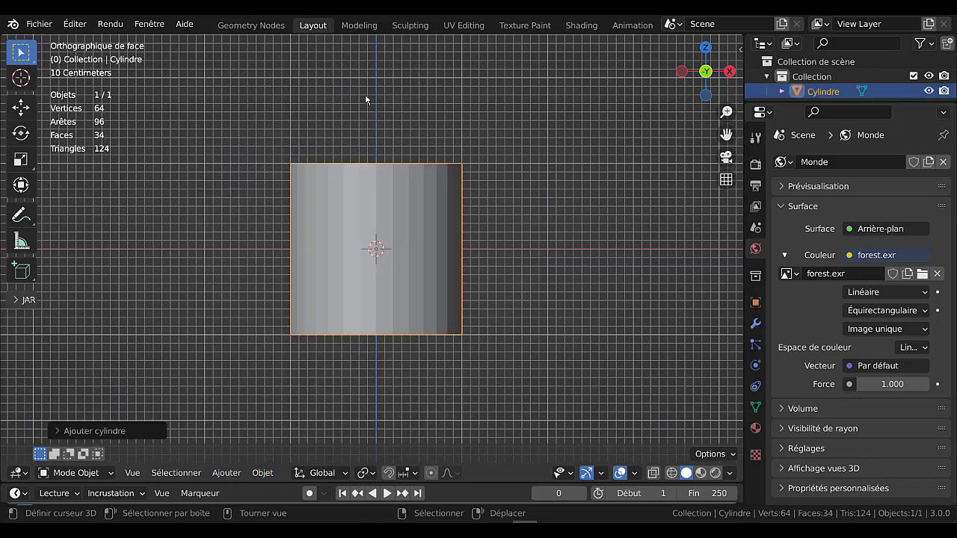
- Rotate the cylinder 90 degrees around the Y axis so it lies horizontally
{"action": "scroll", "coordinate": [472, 299], "scroll_direction": "down", "scroll_amount": 3}
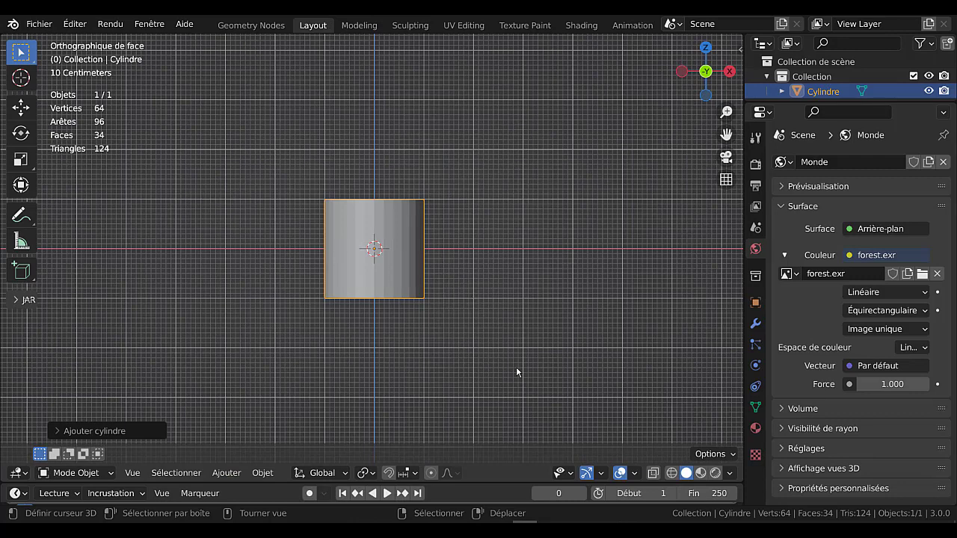
{"action": "type", "text": "ry"}
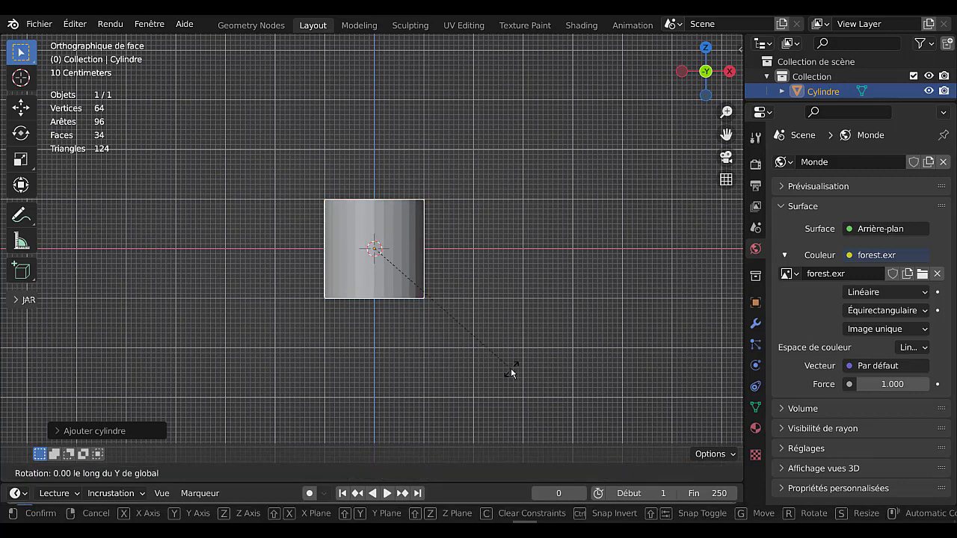
{"action": "type", "text": "90"}
{"action": "key", "text": "Return"}
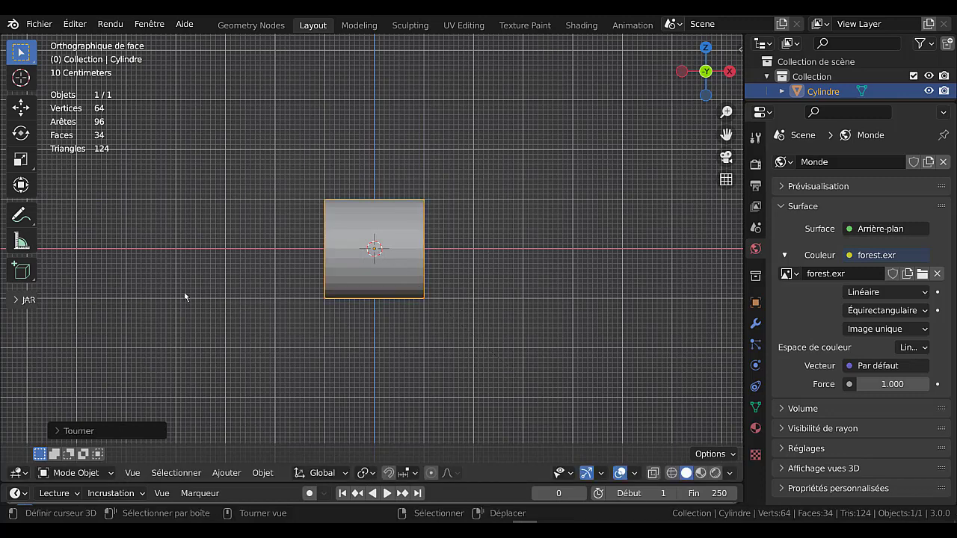
- Stretch the cylinder along the X axis by a factor of about 11 to form a long tube
{"action": "scroll", "coordinate": [399, 334], "scroll_direction": "down", "scroll_amount": 3}
{"action": "key", "text": "s"}
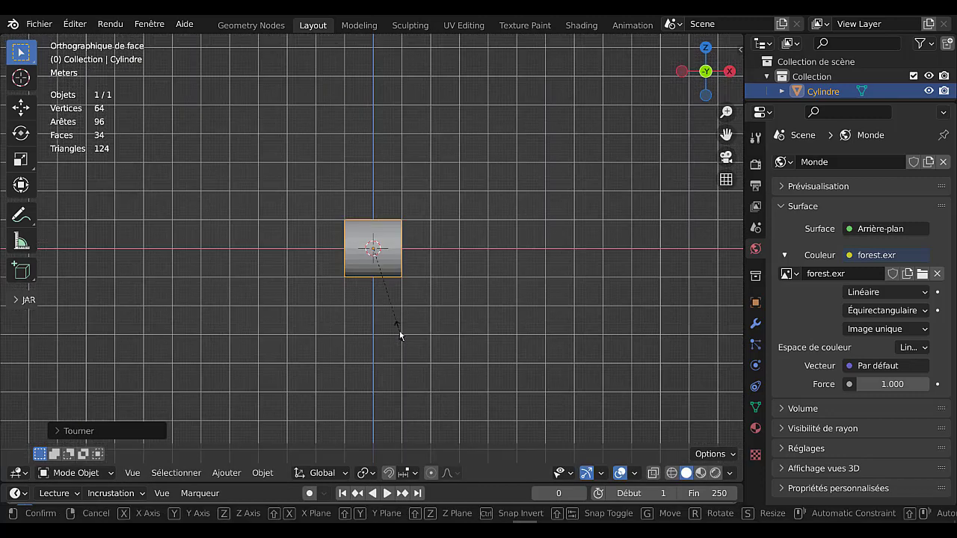
{"action": "key", "text": "x"}
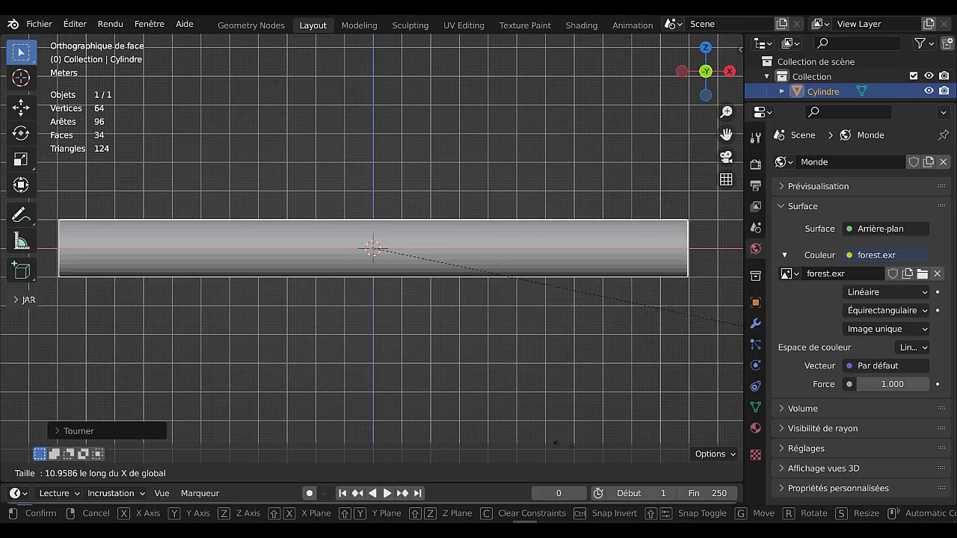
{"action": "left_click", "coordinate": [592, 425]}
- Apply all transformations to the stretched cylinder
{"action": "scroll", "coordinate": [197, 330], "scroll_direction": "down", "scroll_amount": 3}
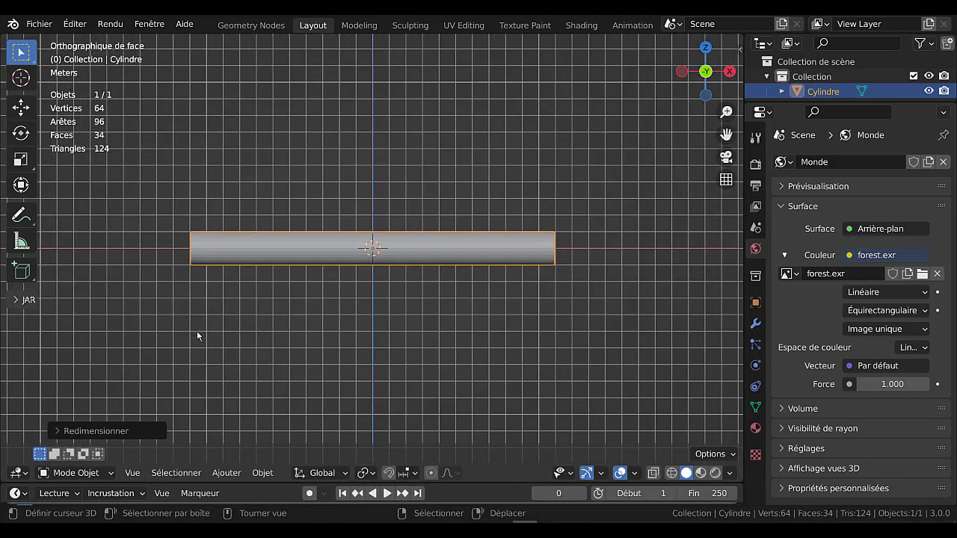
{"action": "middle_click_drag", "start_coordinate": [209, 329], "coordinate": [230, 358], "text": "shift"}
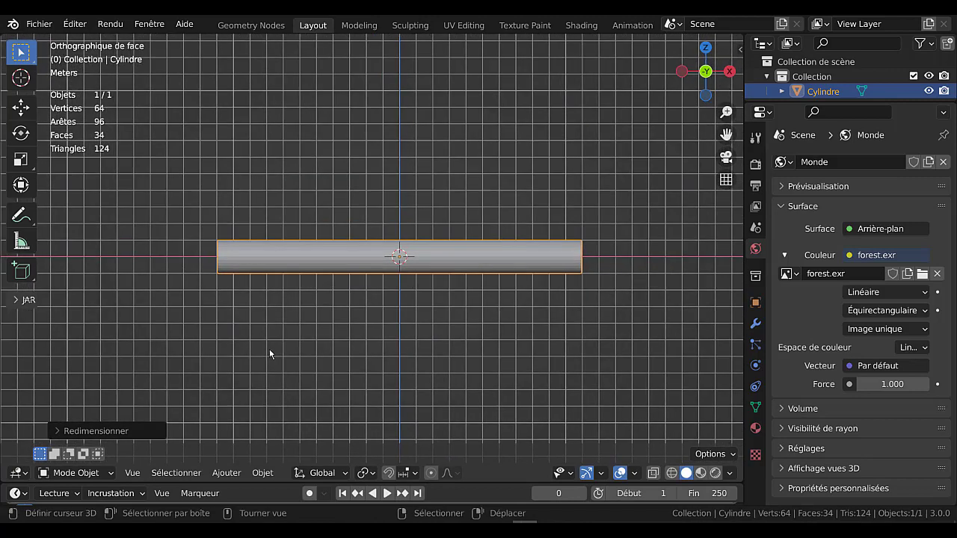
{"action": "key", "text": "Caps_Lock"}
{"action": "scroll", "coordinate": [274, 353], "scroll_direction": "up", "scroll_amount": 1}
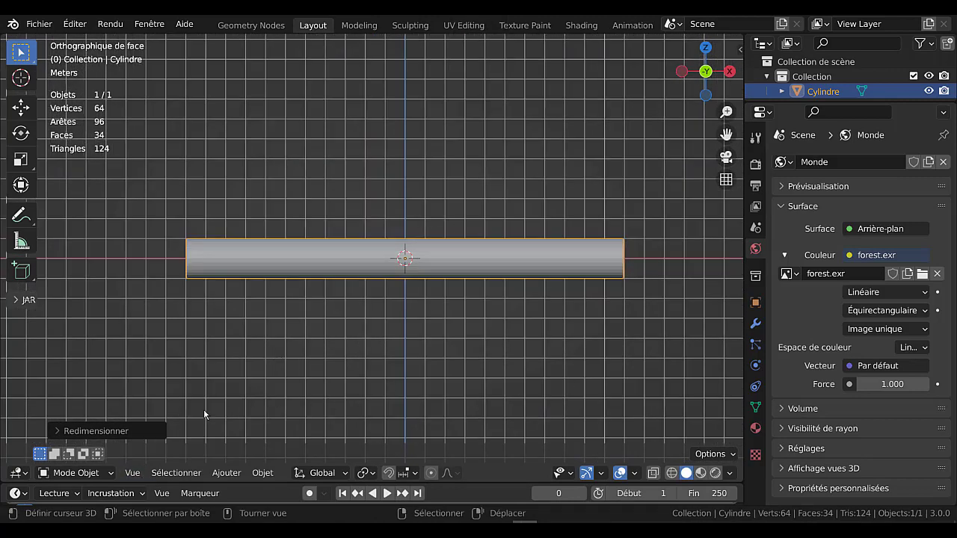
{"action": "key", "text": "ctrl+a"}
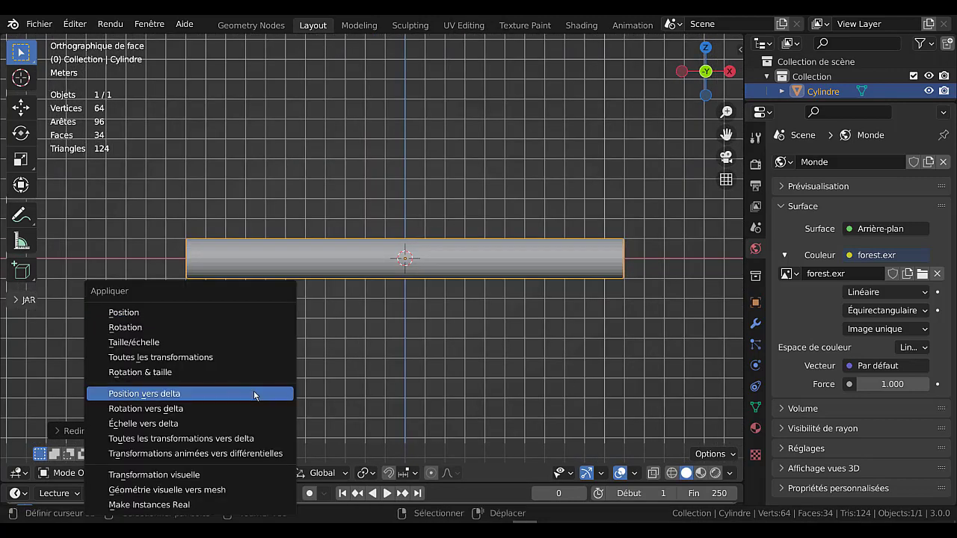
{"action": "left_click", "coordinate": [169, 358]}
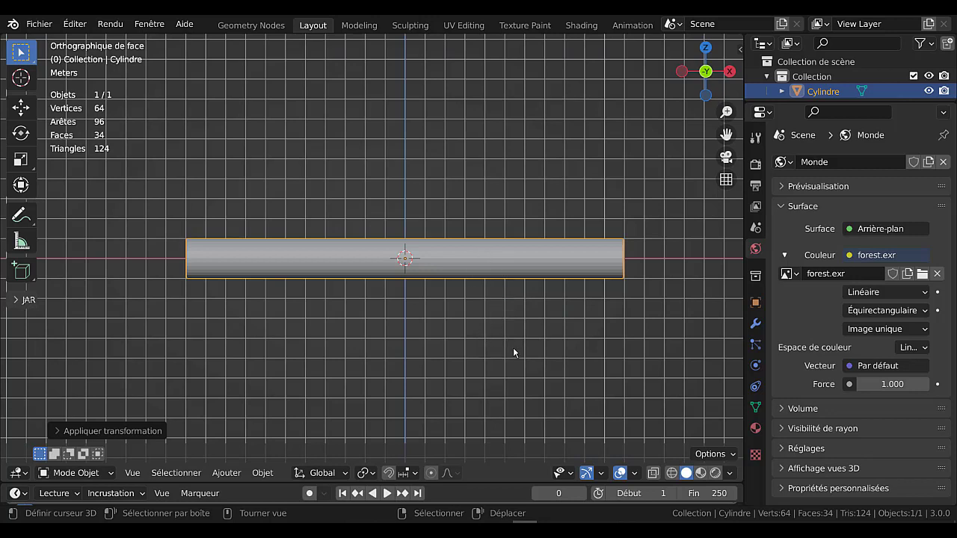
- Delete the two end cap faces of the cylinder in Edit Mode so the tube is open
{"action": "key", "text": "Tab"}
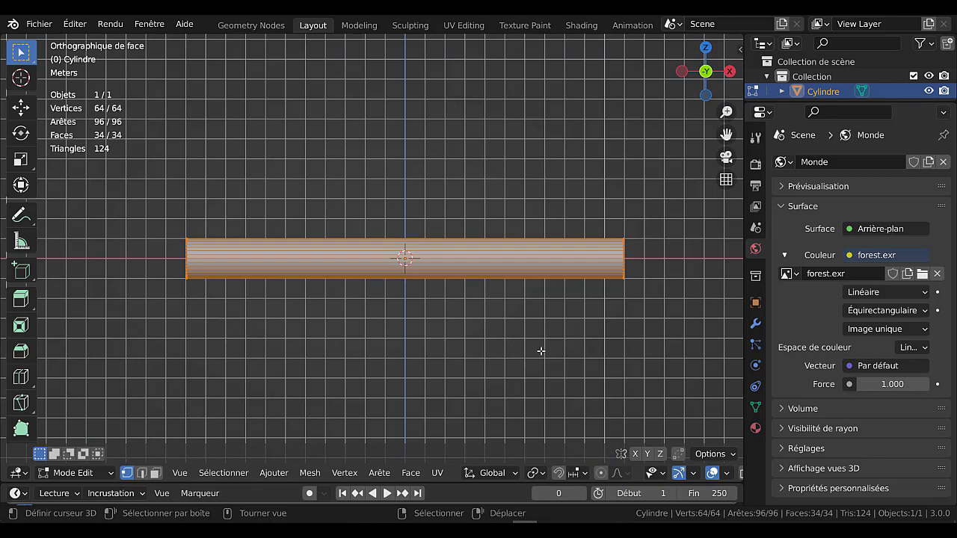
{"action": "middle_click_drag", "start_coordinate": [541, 351], "coordinate": [586, 288]}
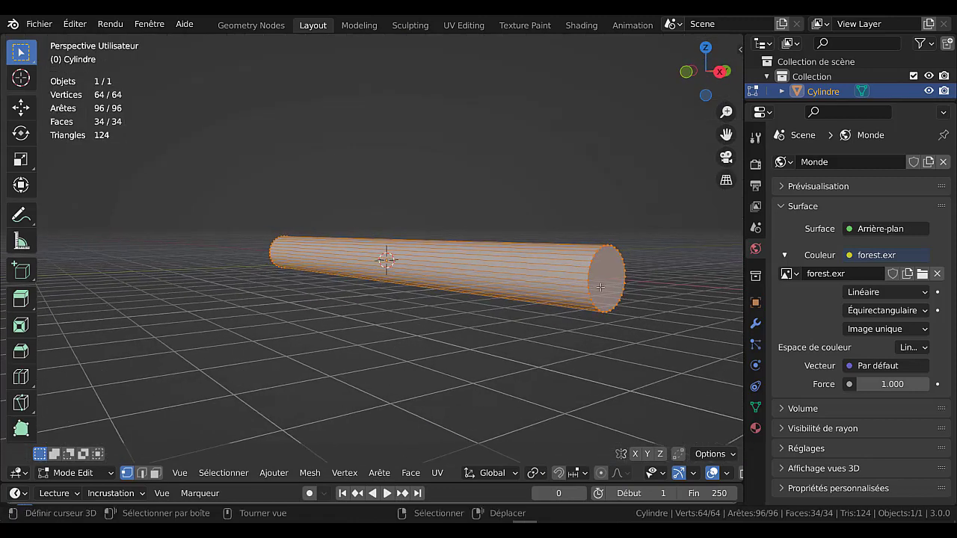
{"action": "left_click", "coordinate": [155, 472]}
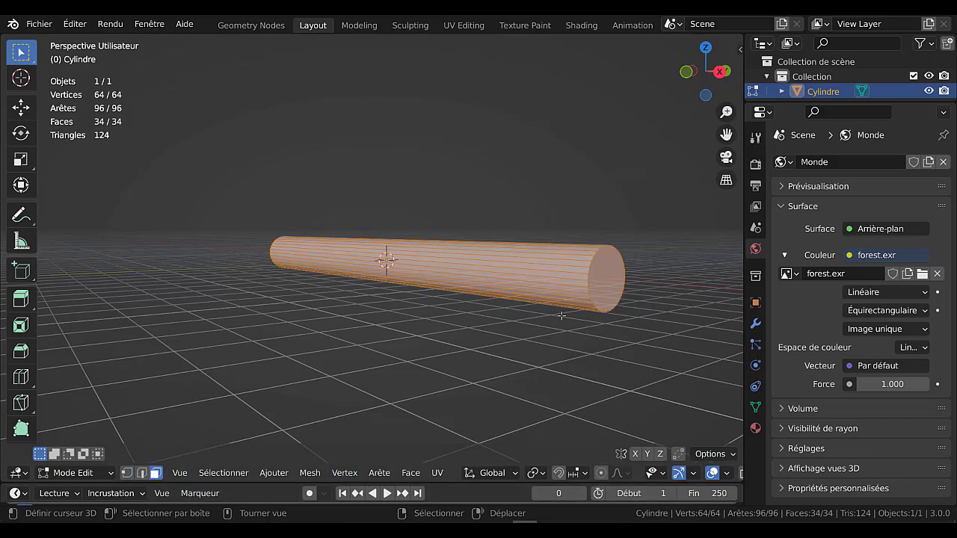
{"action": "left_click", "coordinate": [601, 275]}
{"action": "middle_click_drag", "start_coordinate": [266, 377], "coordinate": [350, 341]}
{"action": "left_click", "coordinate": [221, 264], "text": "shift"}
{"action": "key", "text": "x"}
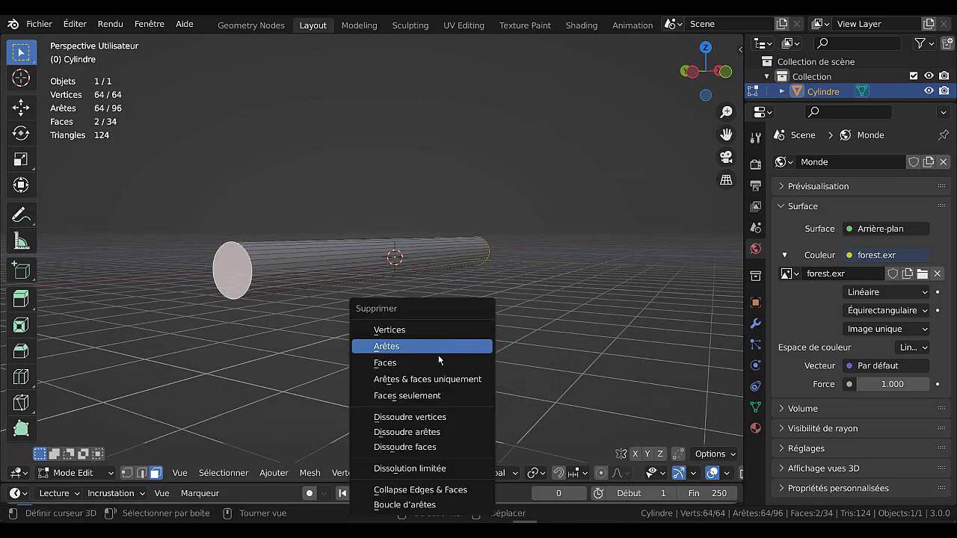
{"action": "left_click", "coordinate": [441, 363]}
- Select the edge loops around both open ends and set the transform pivot point to individual origins
{"action": "middle_click_drag", "start_coordinate": [522, 333], "coordinate": [415, 341]}
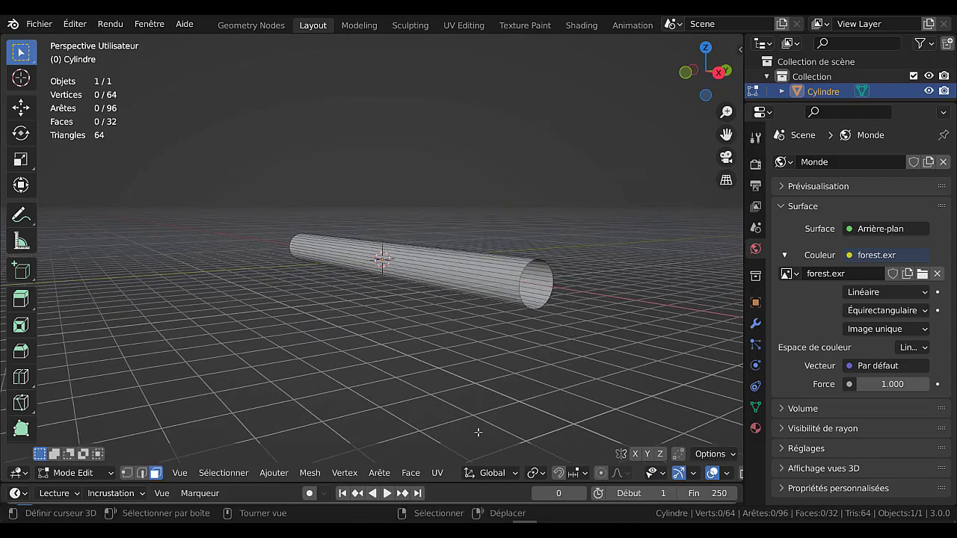
{"action": "left_click", "coordinate": [142, 472]}
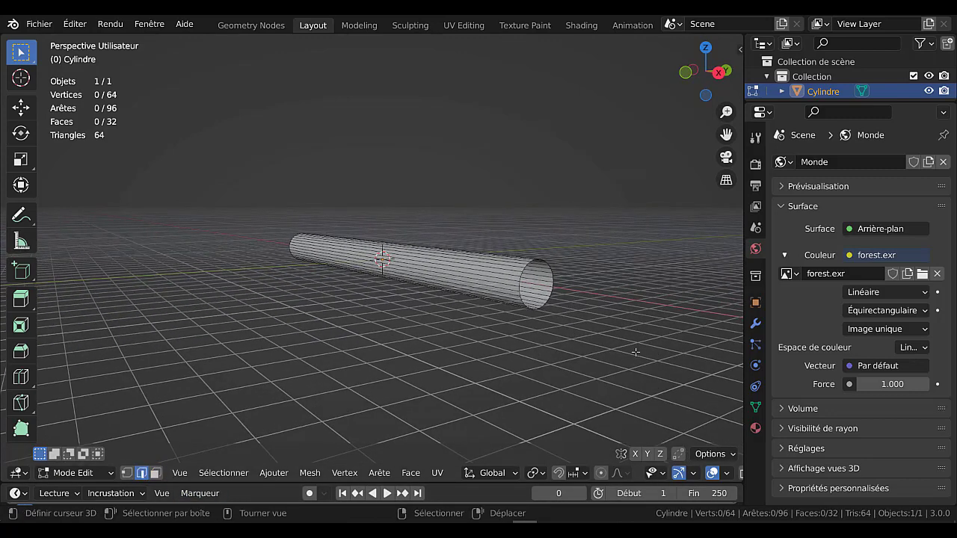
{"action": "scroll", "coordinate": [625, 351], "scroll_direction": "up", "scroll_amount": 2}
{"action": "left_click", "coordinate": [703, 269], "text": "alt"}
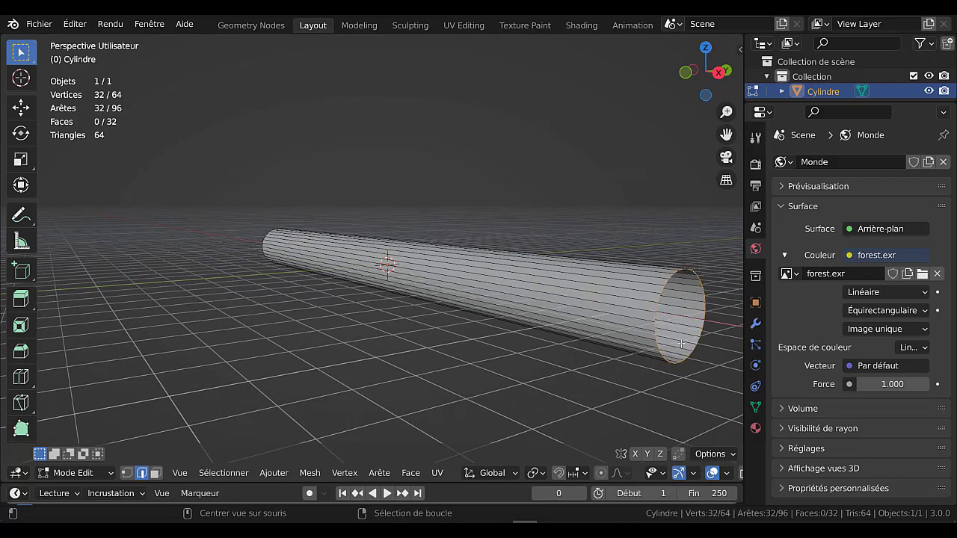
{"action": "middle_click_drag", "start_coordinate": [542, 309], "coordinate": [450, 367]}
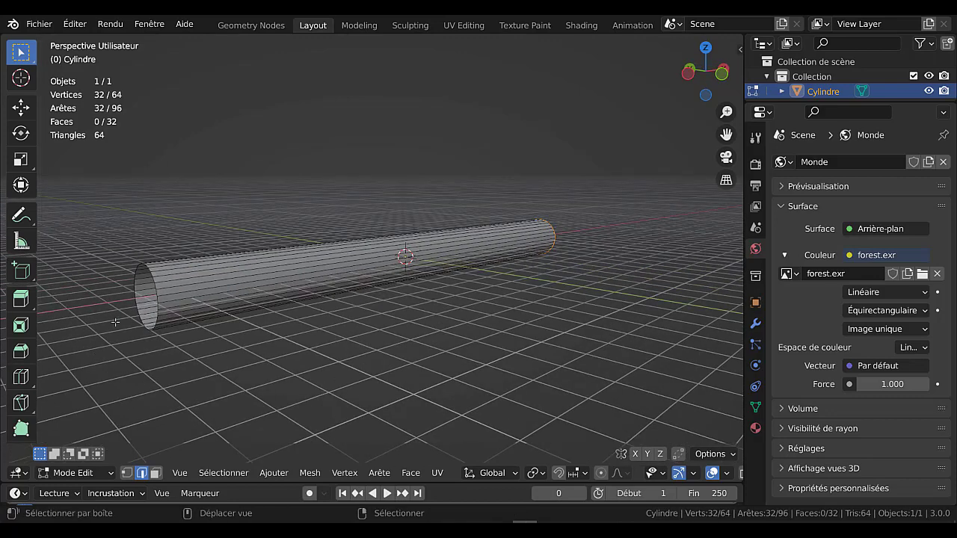
{"action": "left_click", "coordinate": [129, 340], "text": "alt+shift"}
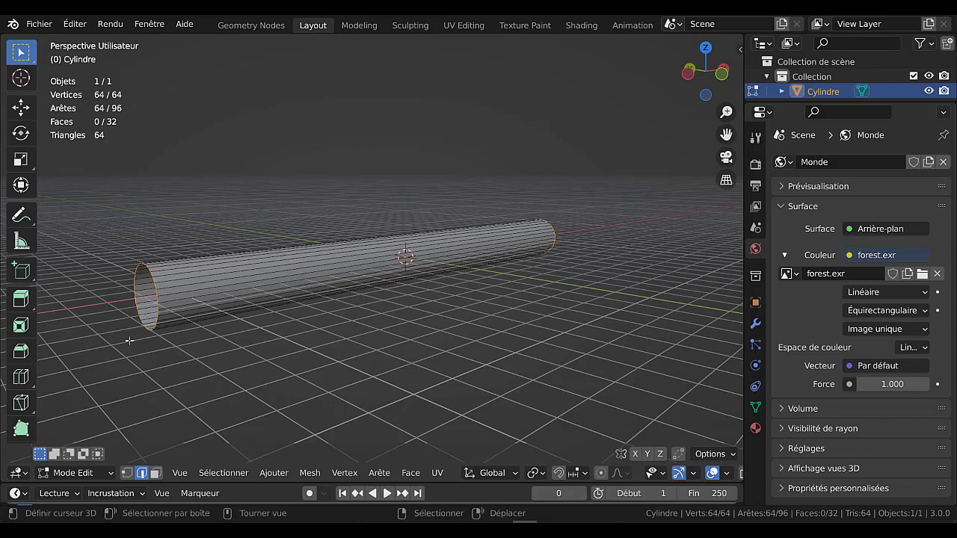
{"action": "left_click", "coordinate": [540, 473]}
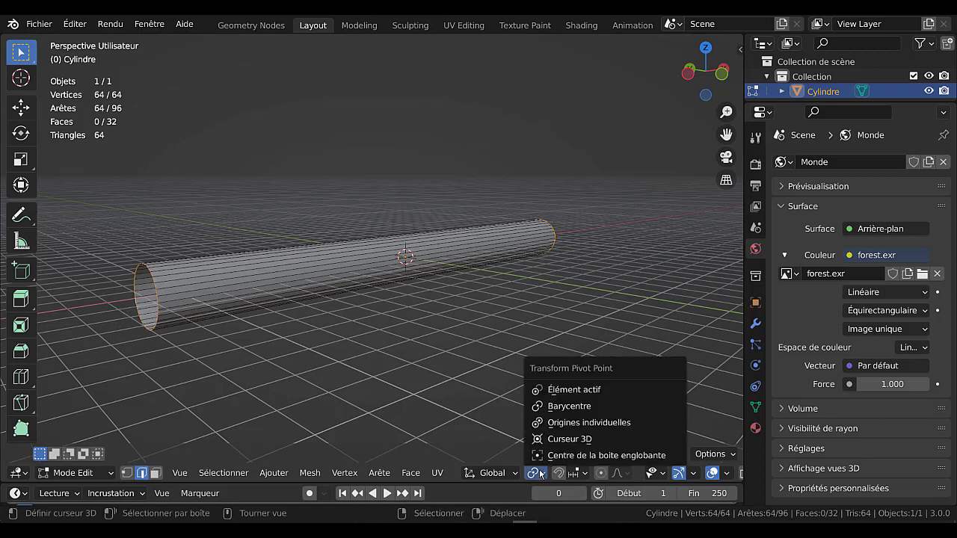
{"action": "left_click", "coordinate": [578, 423]}
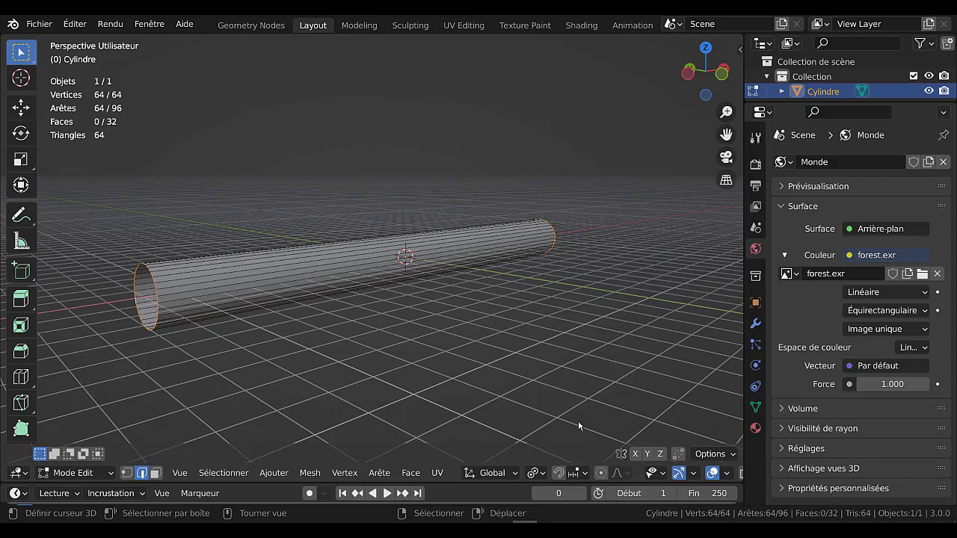
- Extrude both end loops and scale them inward to about 0.76 to form a ring of faces
{"action": "middle_click_drag", "start_coordinate": [578, 426], "coordinate": [420, 381]}
{"action": "middle_click_drag", "start_coordinate": [502, 389], "coordinate": [539, 406]}
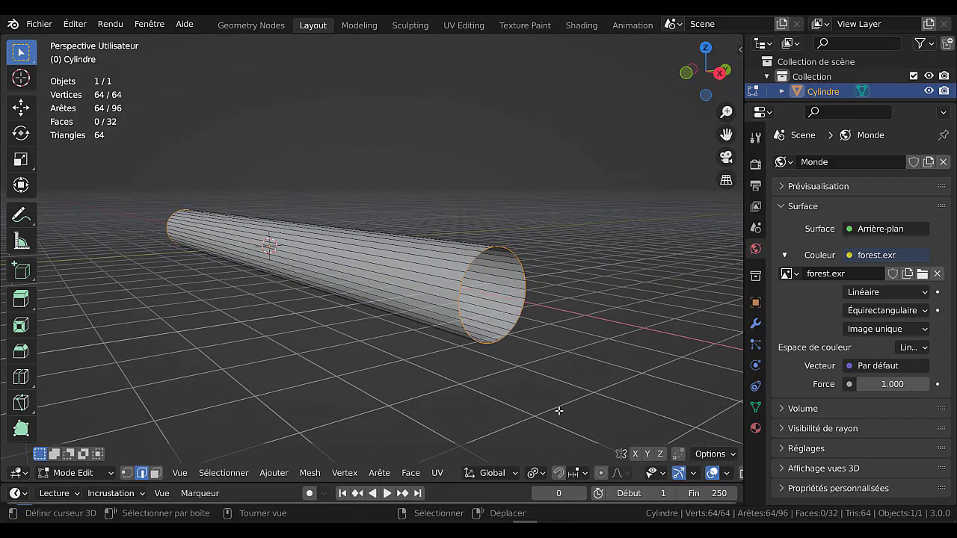
{"action": "key", "text": "e"}
{"action": "key", "text": "s"}
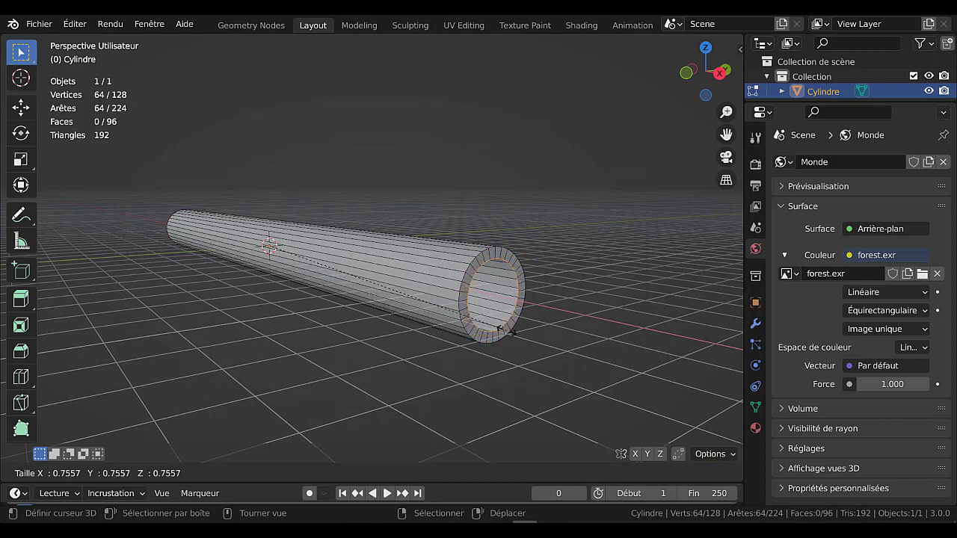
{"action": "left_click", "coordinate": [500, 328]}
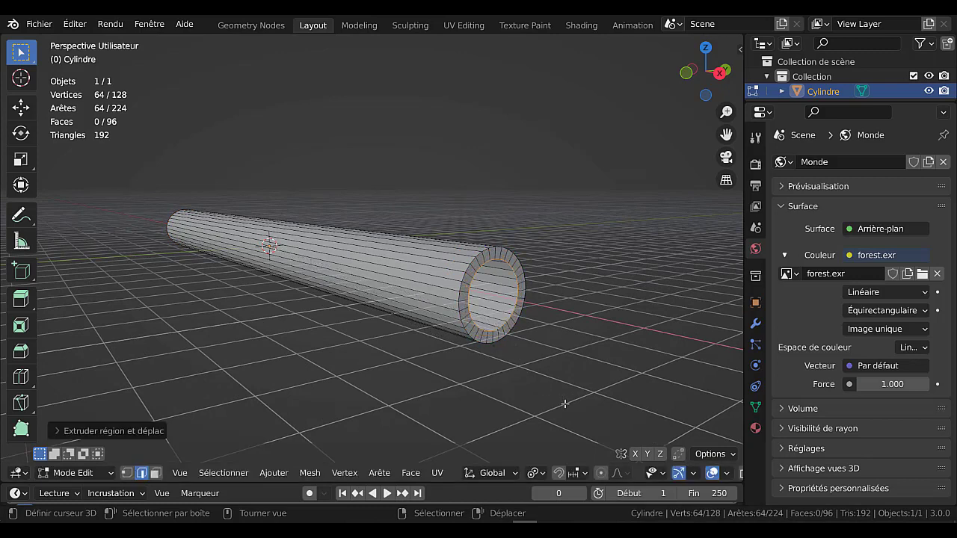
- Extrude both inner loops inward twice more, scaling by about 0.71 and then to 0 to close the ends
{"action": "key", "text": "e"}
{"action": "key", "text": "s"}
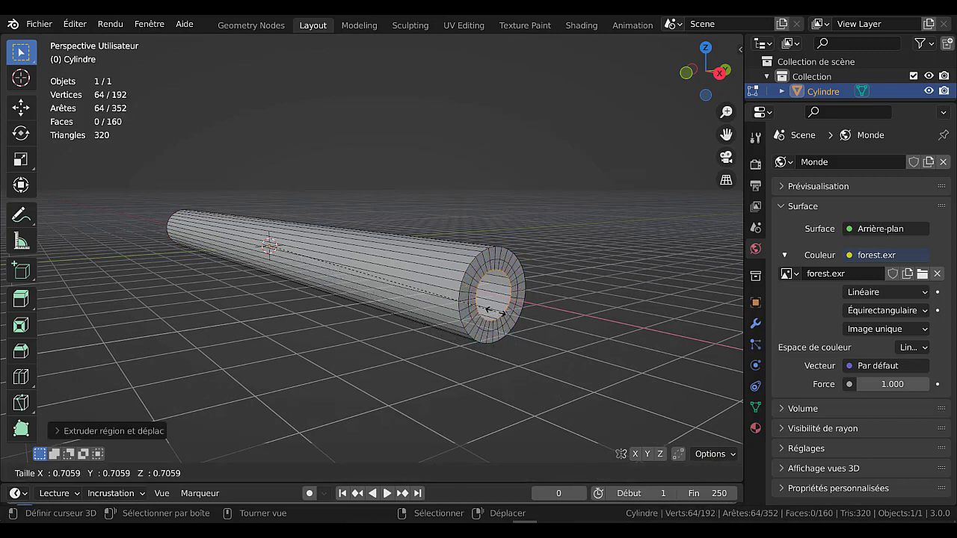
{"action": "left_click", "coordinate": [493, 309]}
{"action": "key", "text": "e"}
{"action": "key", "text": "s"}
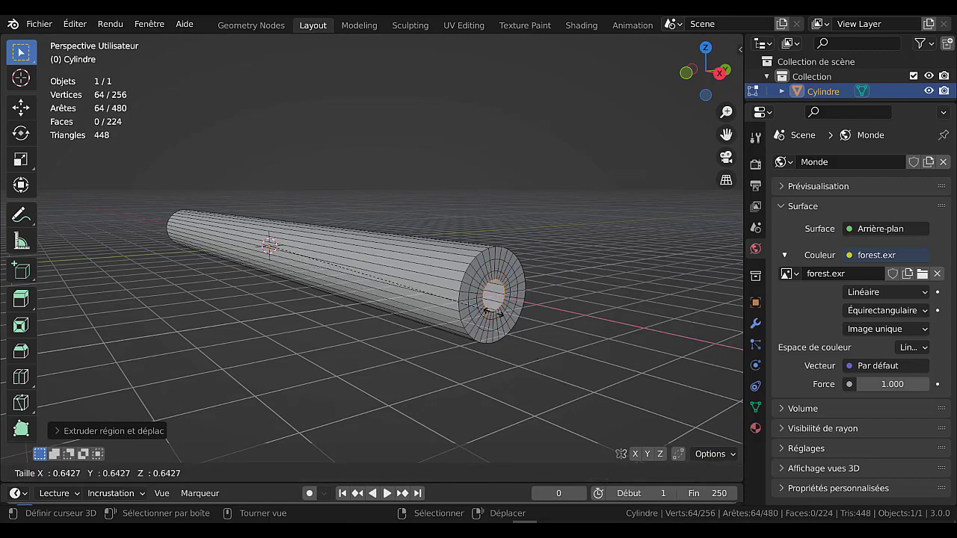
{"action": "key", "text": "0"}
{"action": "left_click", "coordinate": [491, 310]}
{"action": "key", "text": "Tab"}
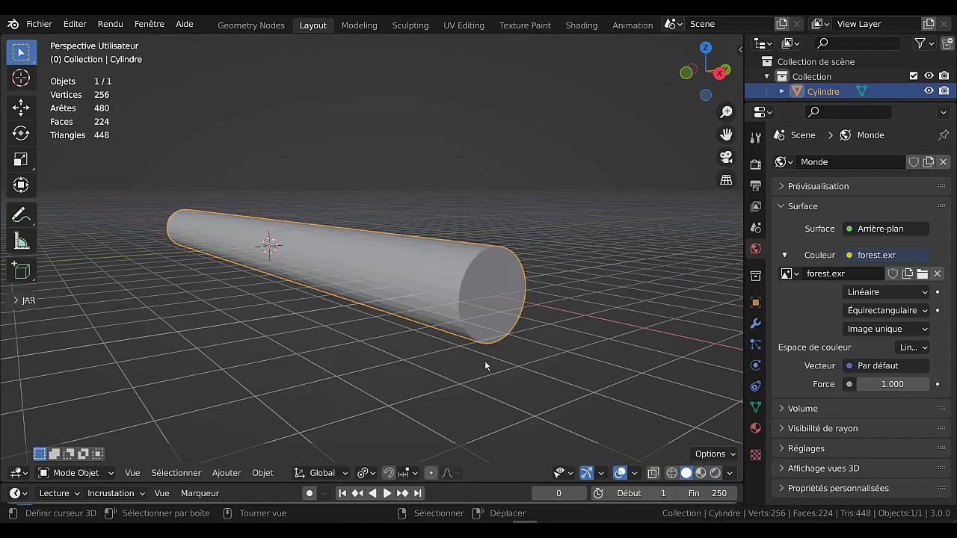
- Select one face of the near end cap and extend the selection to all faces coplanar with it
{"action": "key", "text": "Tab"}
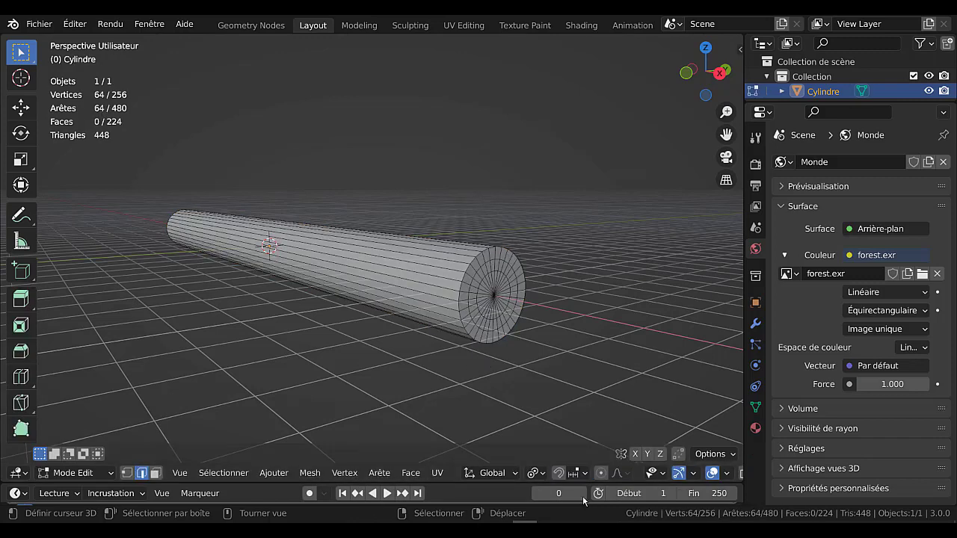
{"action": "left_click", "coordinate": [536, 473]}
{"action": "key", "text": "alt+a"}
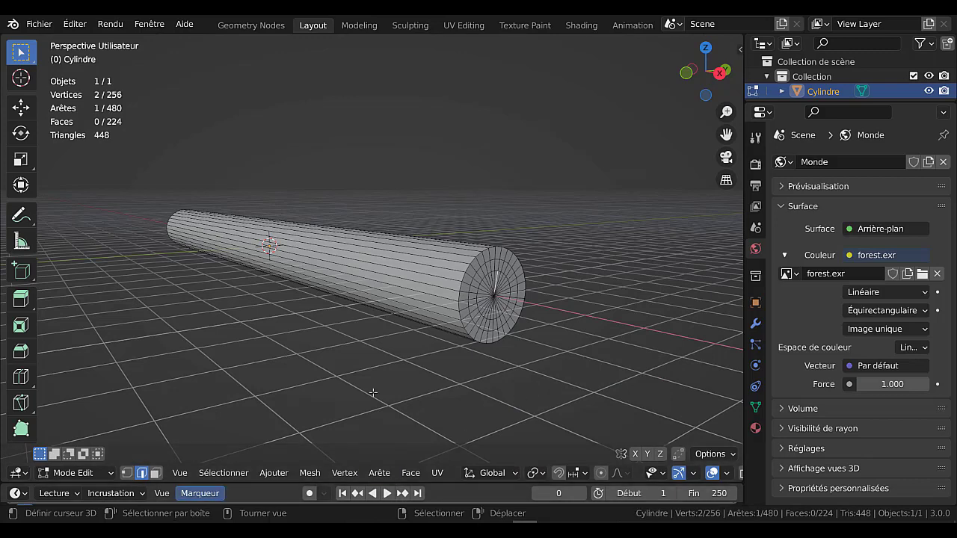
{"action": "key", "text": "3"}
{"action": "left_click", "coordinate": [489, 295]}
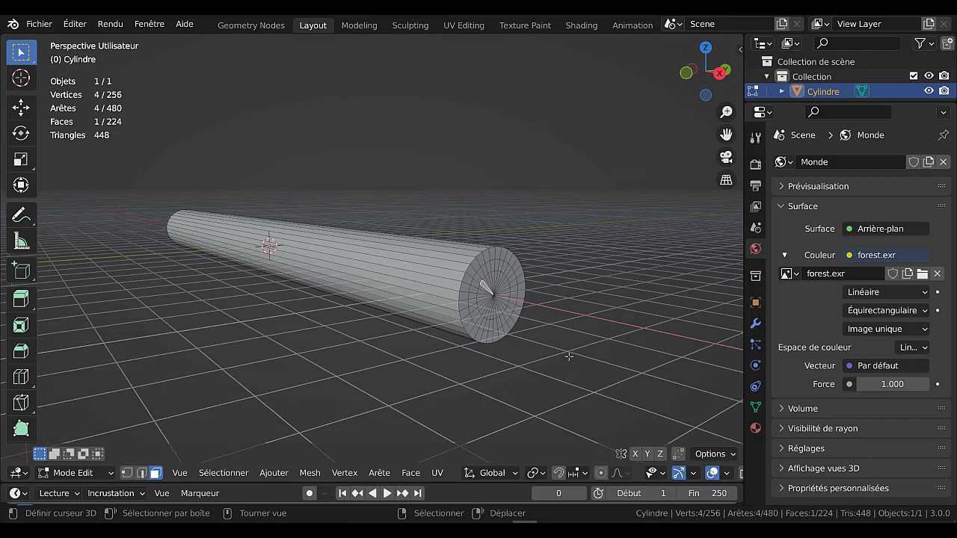
{"action": "key", "text": "q"}
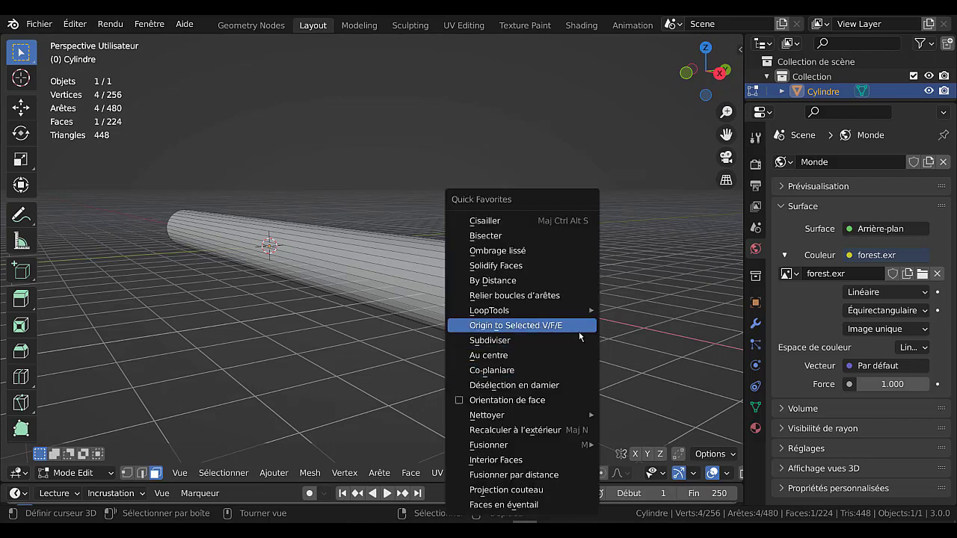
{"action": "left_click", "coordinate": [516, 370]}
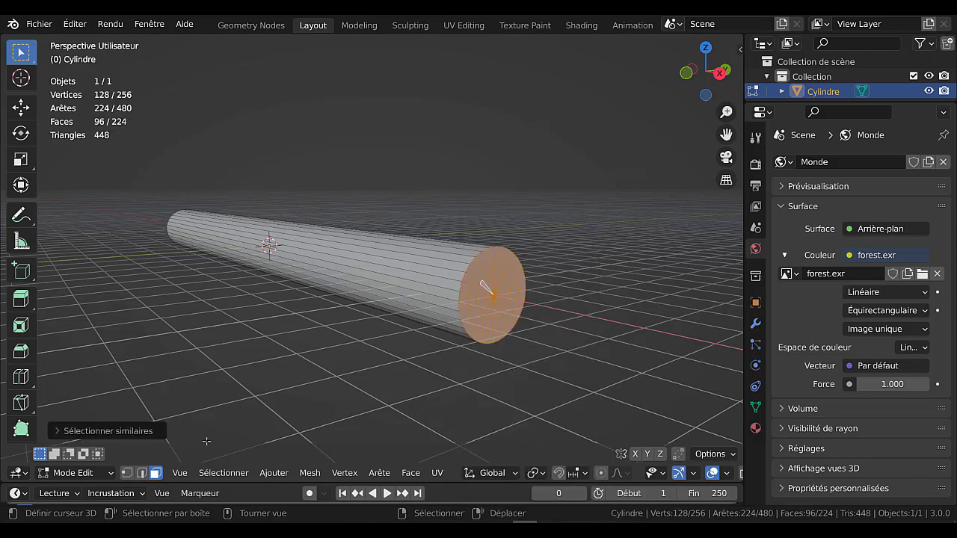
{"action": "left_click", "coordinate": [223, 472]}
{"action": "mouse_move", "coordinate": [254, 298]}
{"action": "scroll", "coordinate": [530, 315], "scroll_direction": "up", "scroll_amount": 2}
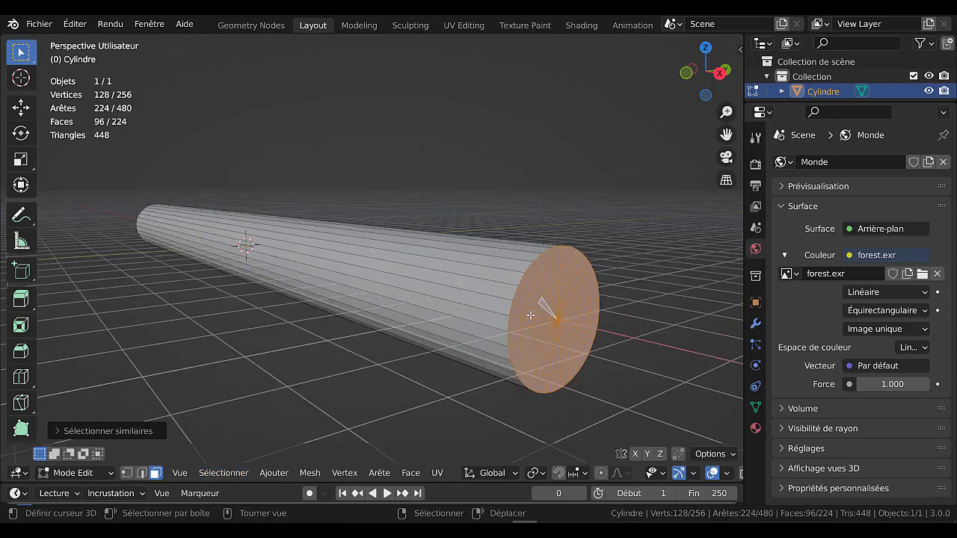
{"action": "scroll", "coordinate": [543, 331], "scroll_direction": "down", "scroll_amount": 2}
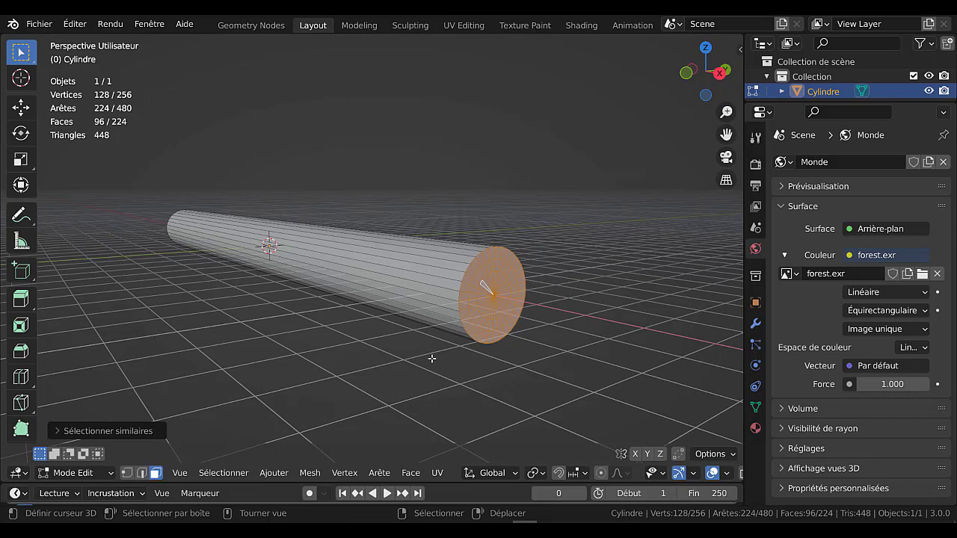
- Try to rotate the selected end cap faces in the front view to slant the cylinder's end
{"action": "key", "text": "KP_1"}
{"action": "scroll", "coordinate": [473, 347], "scroll_direction": "down", "scroll_amount": 1}
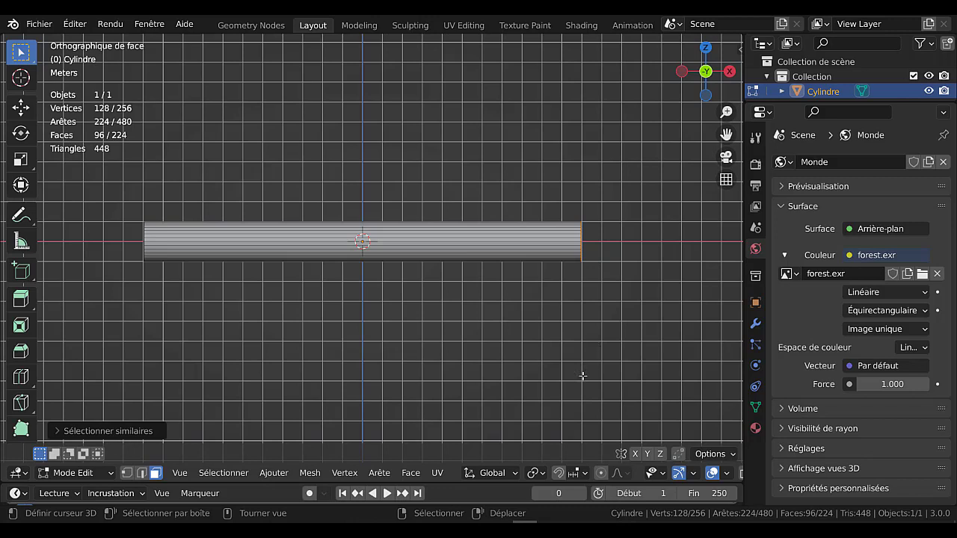
{"action": "key", "text": "r"}
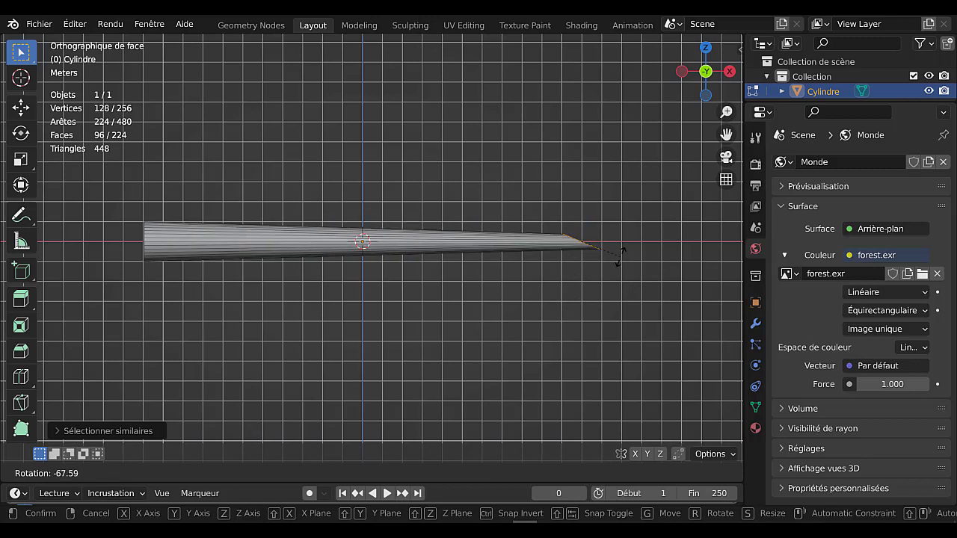
{"action": "key", "text": "Escape"}
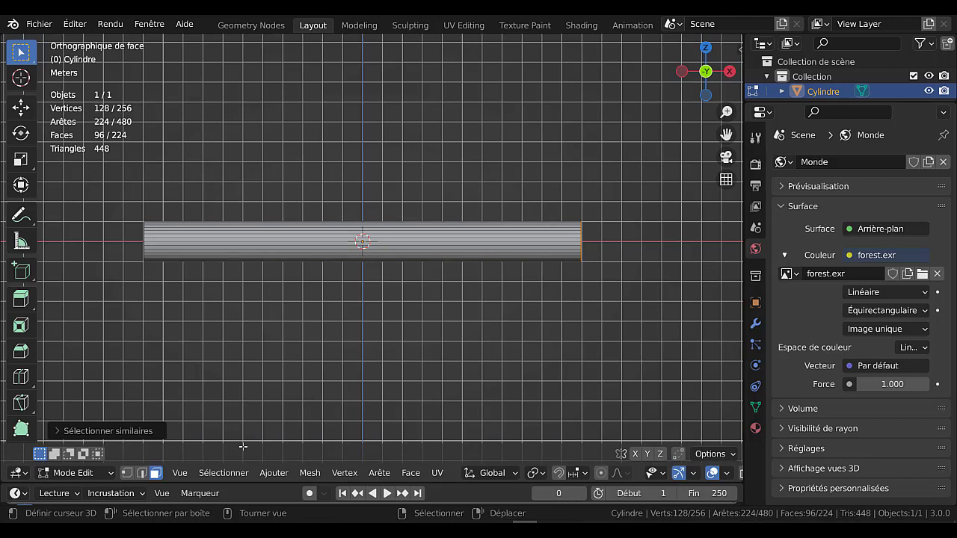
- Shear the selected end cap faces by about 0.945 in the front view to slant that end of the cylinder
{"action": "left_click", "coordinate": [306, 473]}
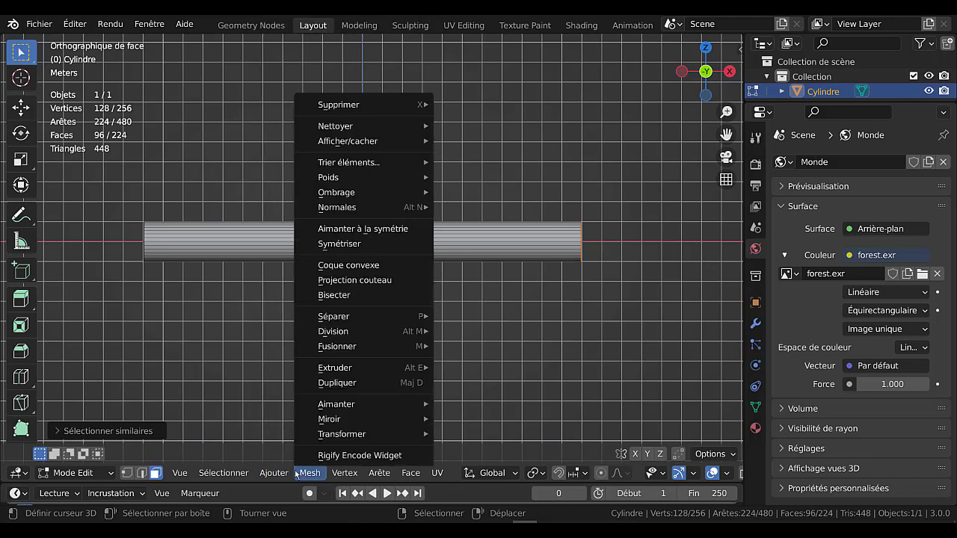
{"action": "mouse_move", "coordinate": [325, 439]}
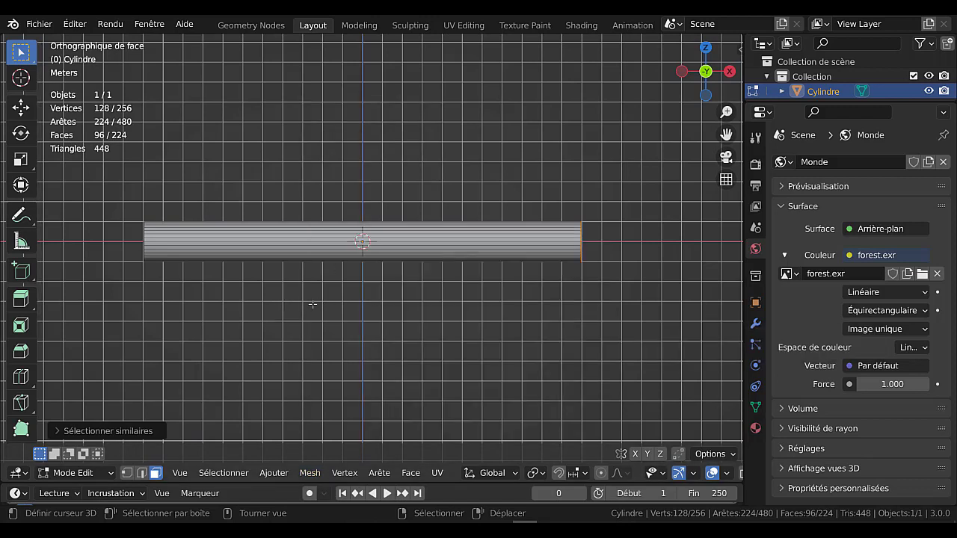
{"action": "key", "text": "q"}
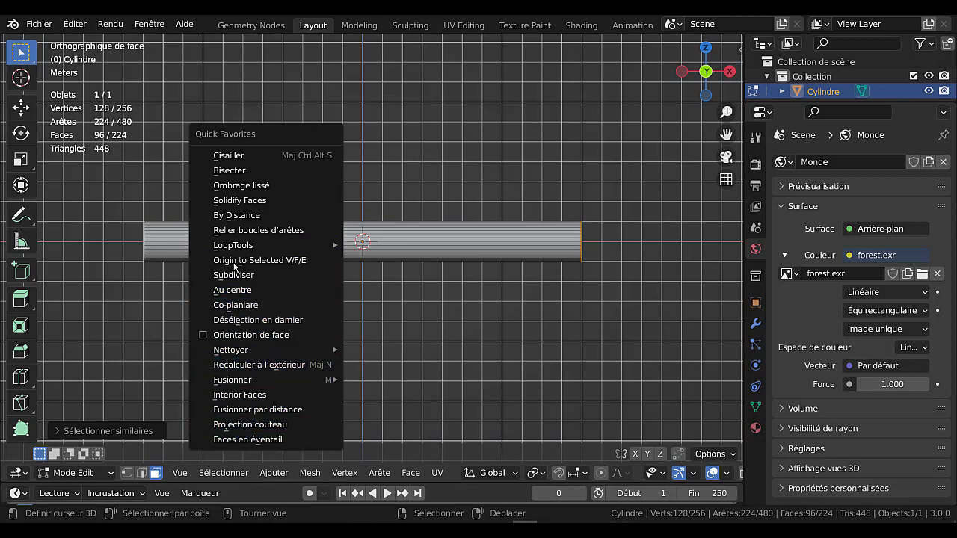
{"action": "left_click", "coordinate": [229, 155]}
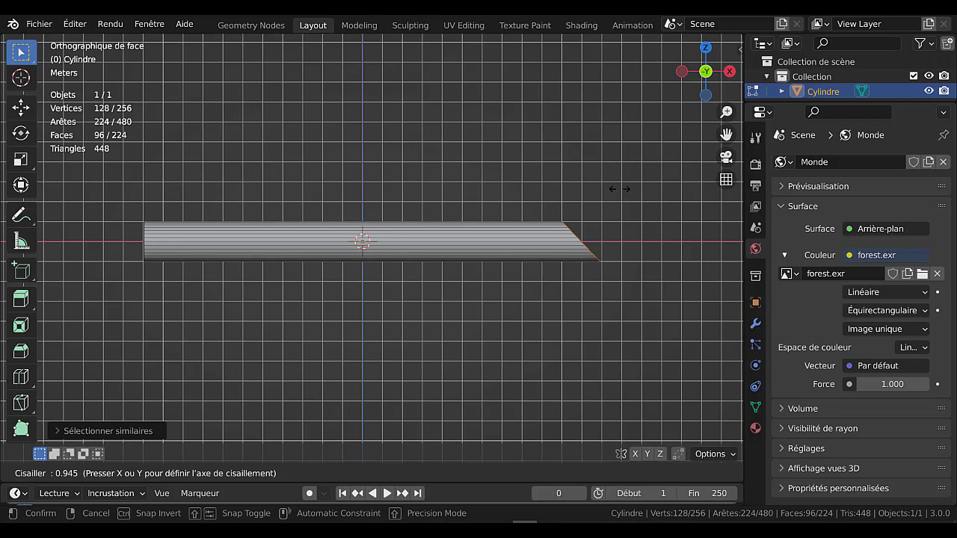
{"action": "left_click", "coordinate": [620, 189]}
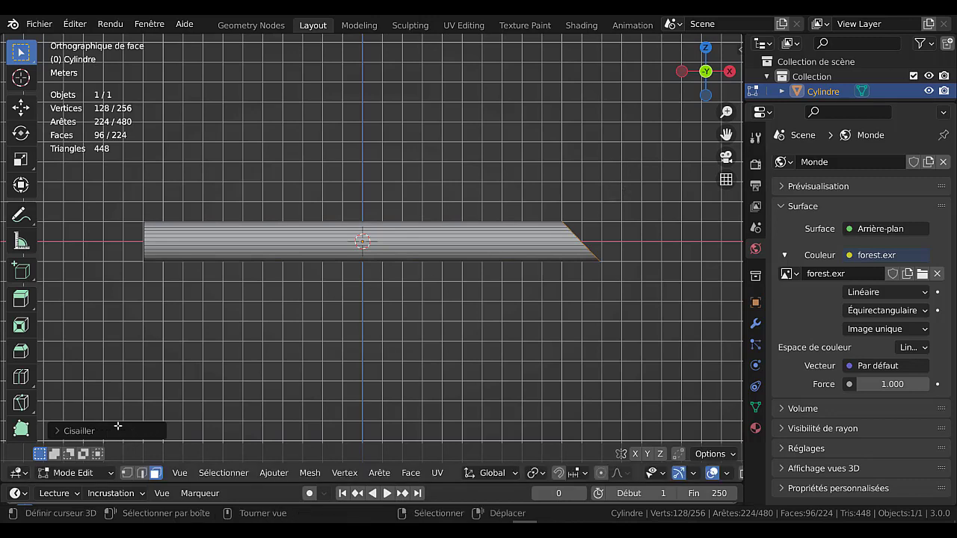
{"action": "left_click", "coordinate": [90, 432]}
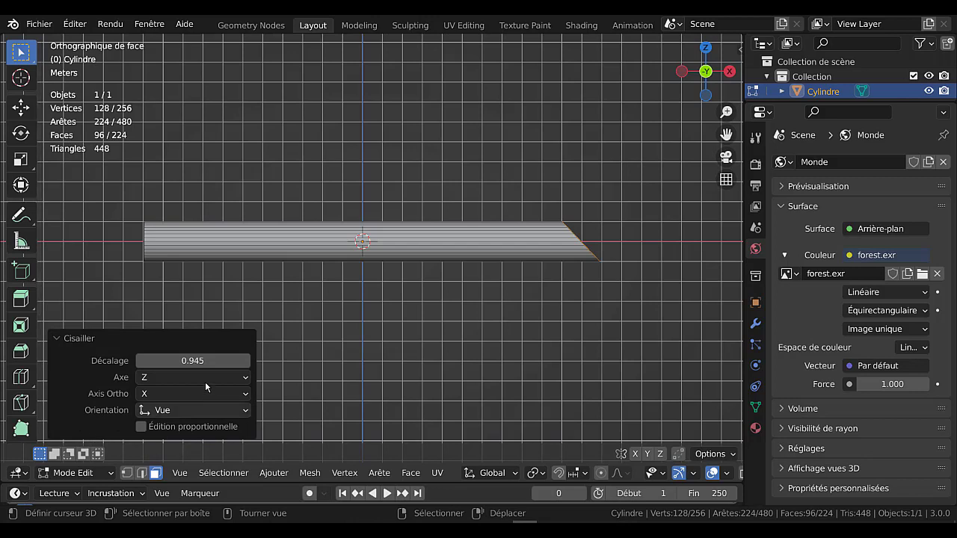
- Try a shear offset of 0.7 on the slanted end cap
{"action": "left_click", "coordinate": [192, 360]}
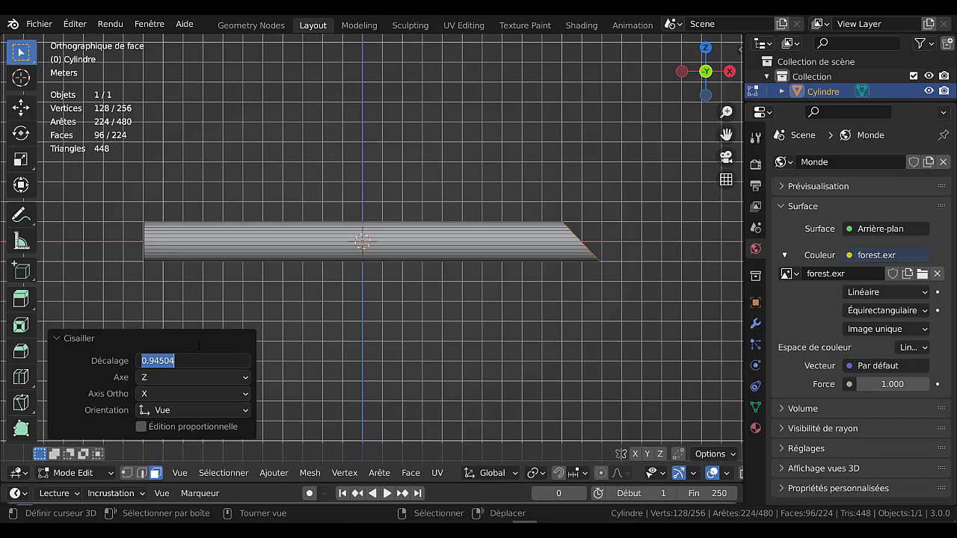
{"action": "type", "text": "0."}
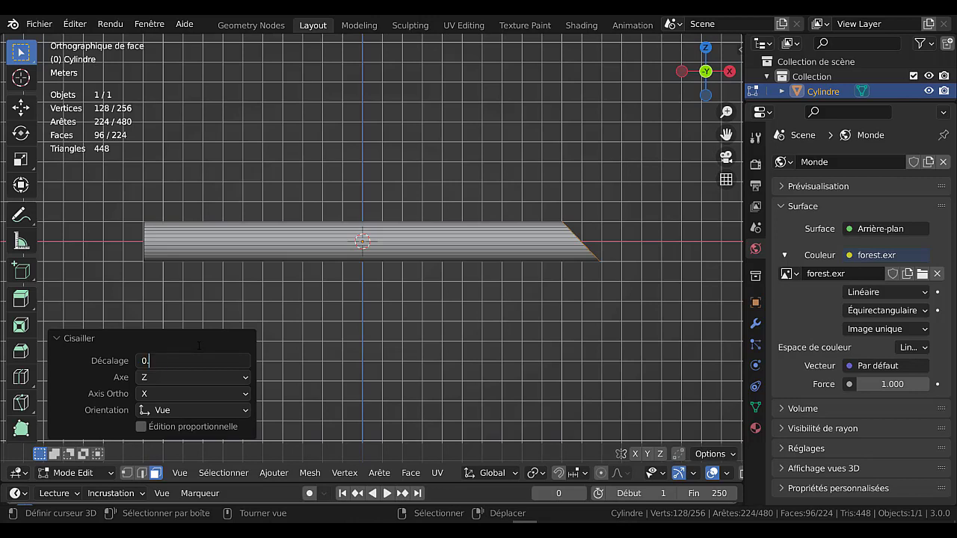
{"action": "type", "text": "7"}
{"action": "key", "text": "Return"}
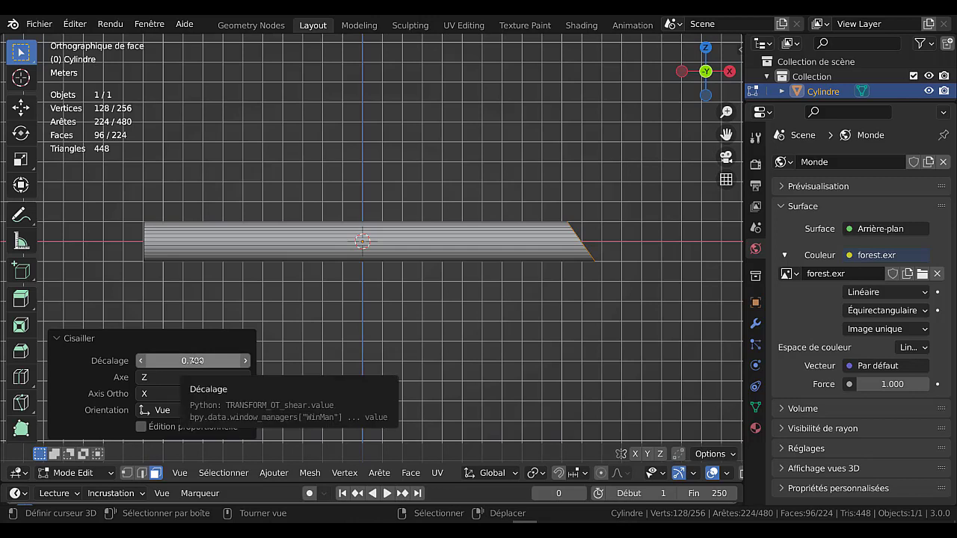
- Set the slanted end cap's shear offset to 1
{"action": "left_click", "coordinate": [195, 360]}
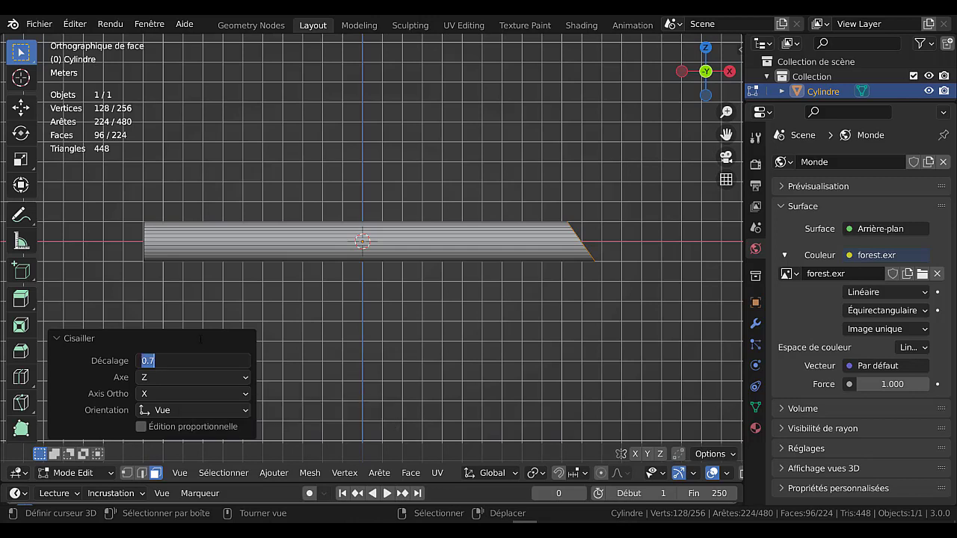
{"action": "type", "text": "1"}
{"action": "key", "text": "Return"}
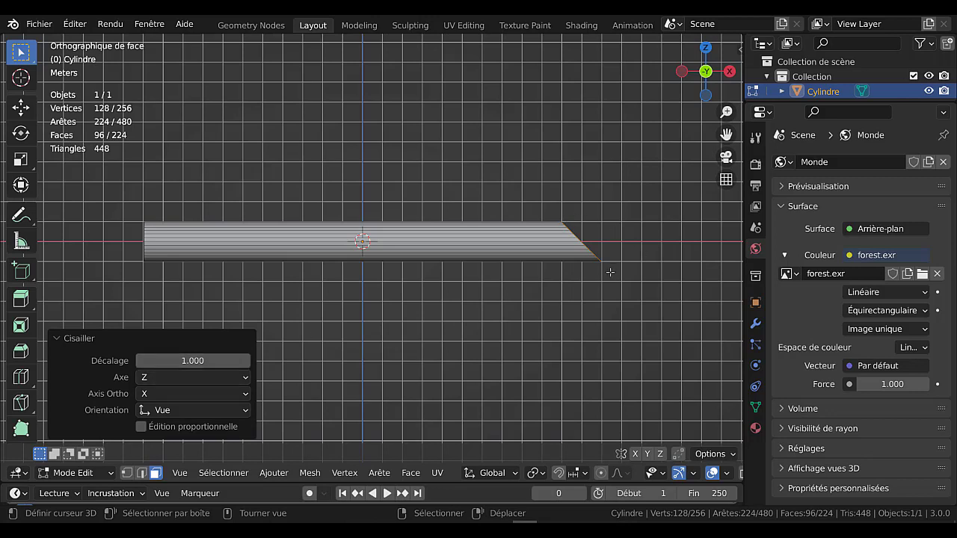
{"action": "left_click", "coordinate": [201, 359]}
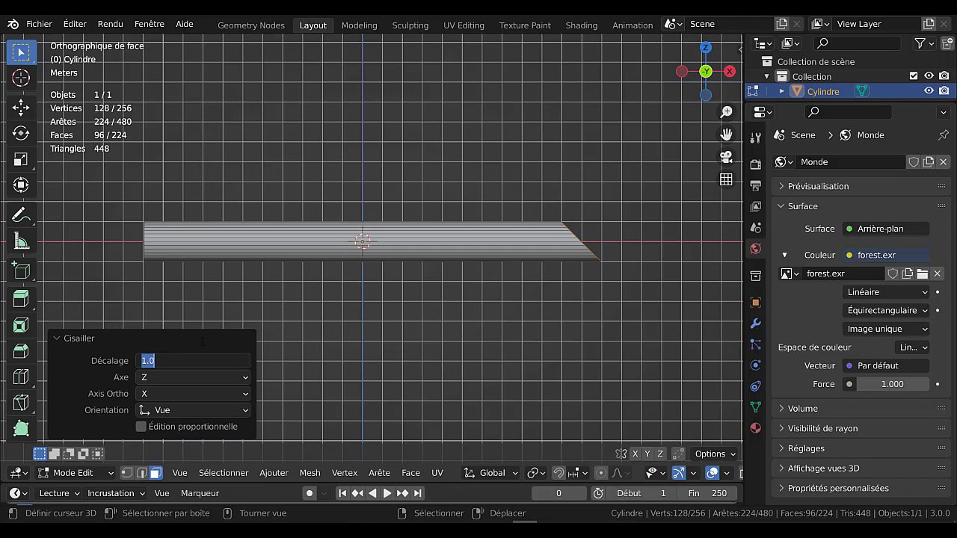
{"action": "key", "text": "Return"}
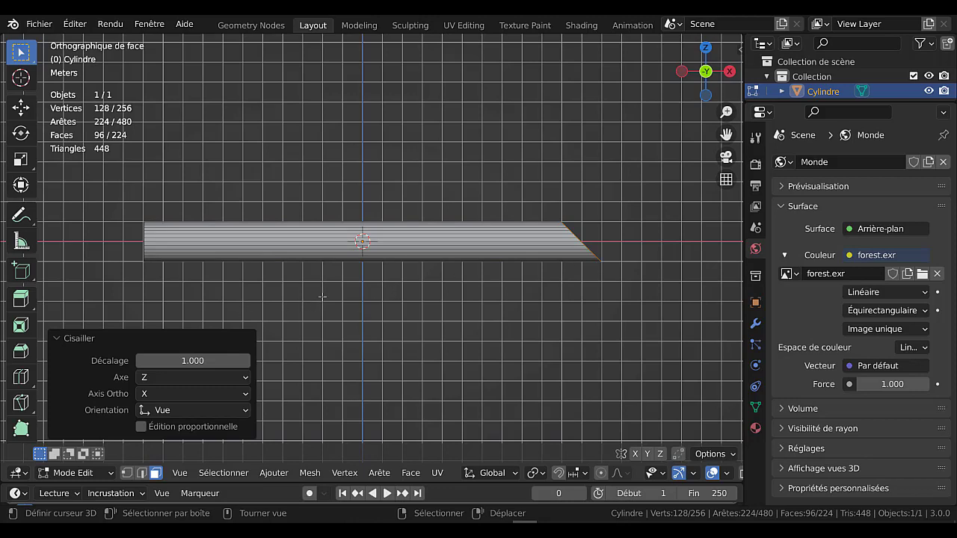
- Select one face of the opposite, straight end cap, extend the selection to all coplanar faces, and return to the front view
{"action": "middle_click_drag", "start_coordinate": [338, 300], "coordinate": [256, 267]}
{"action": "left_click", "coordinate": [244, 254]}
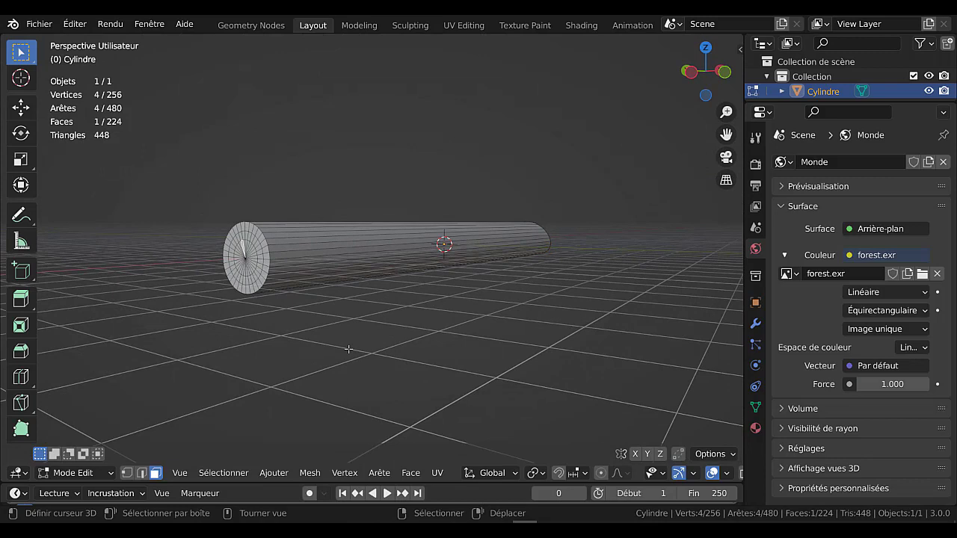
{"action": "key", "text": "q"}
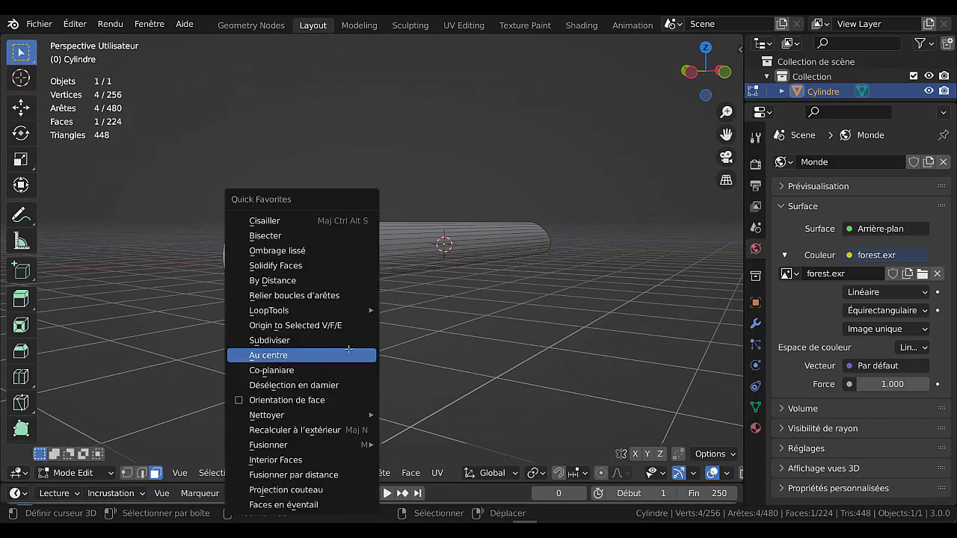
{"action": "left_click", "coordinate": [299, 370]}
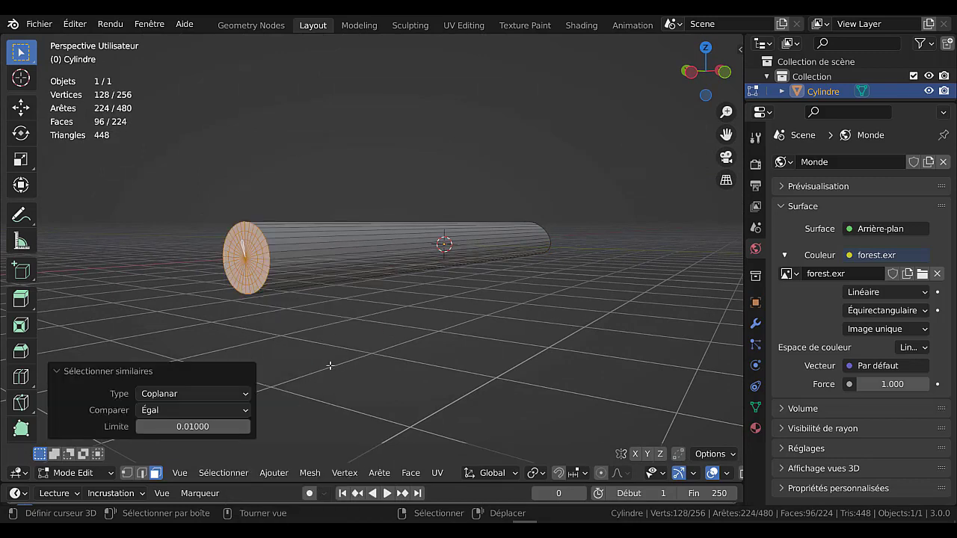
{"action": "key", "text": "KP_1"}
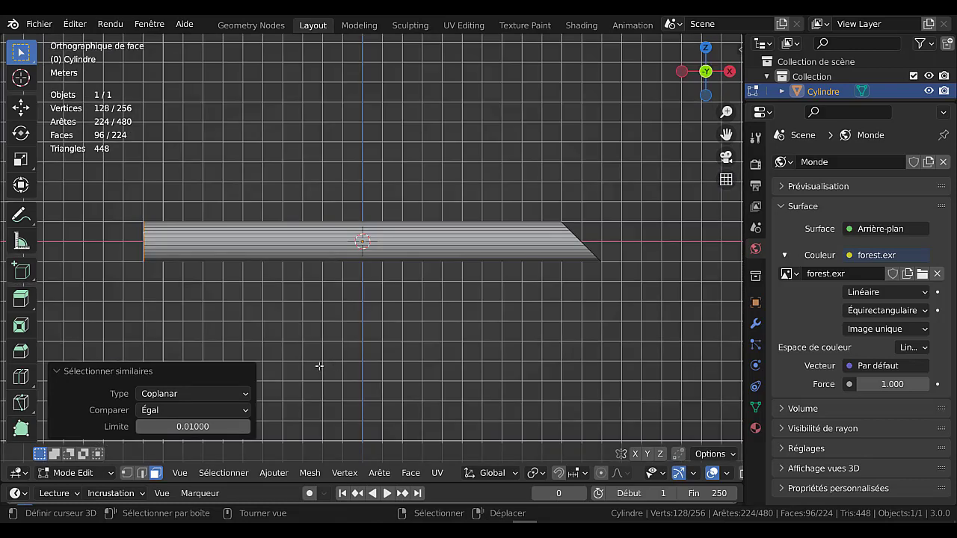
{"action": "middle_click_drag", "start_coordinate": [328, 365], "coordinate": [403, 360], "text": "shift"}
- Shear the opposite end cap faces in the front view and set the shear offset to -1
{"action": "key", "text": "q"}
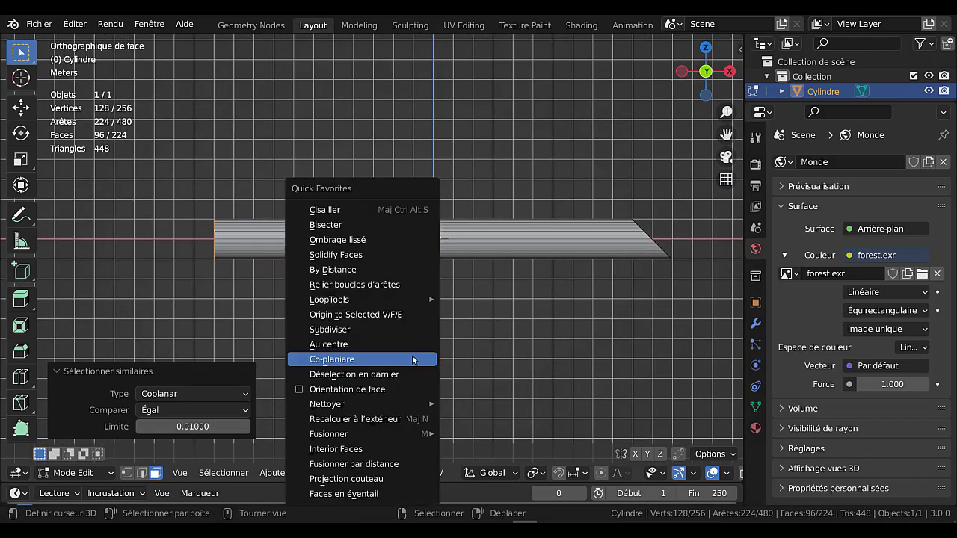
{"action": "left_click", "coordinate": [349, 209]}
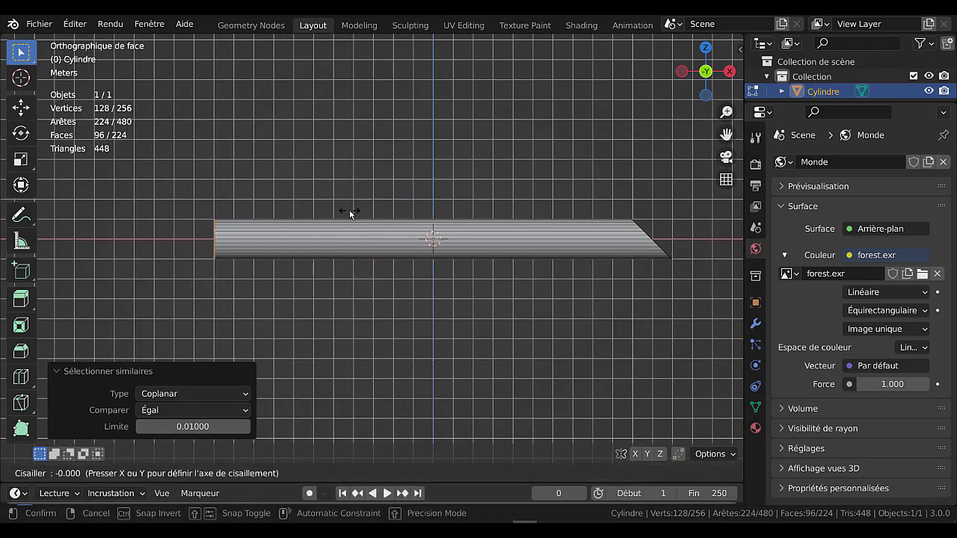
{"action": "left_click", "coordinate": [634, 202]}
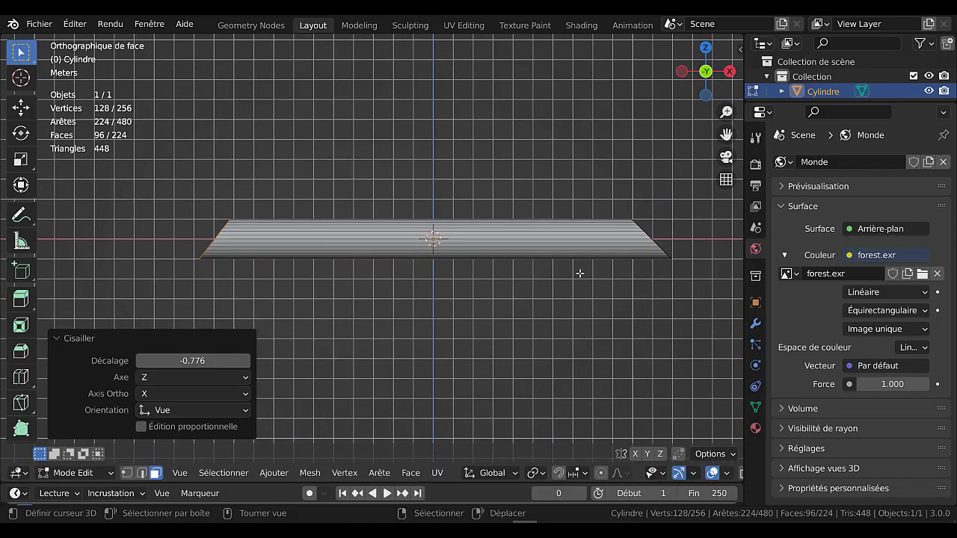
{"action": "left_click", "coordinate": [192, 361]}
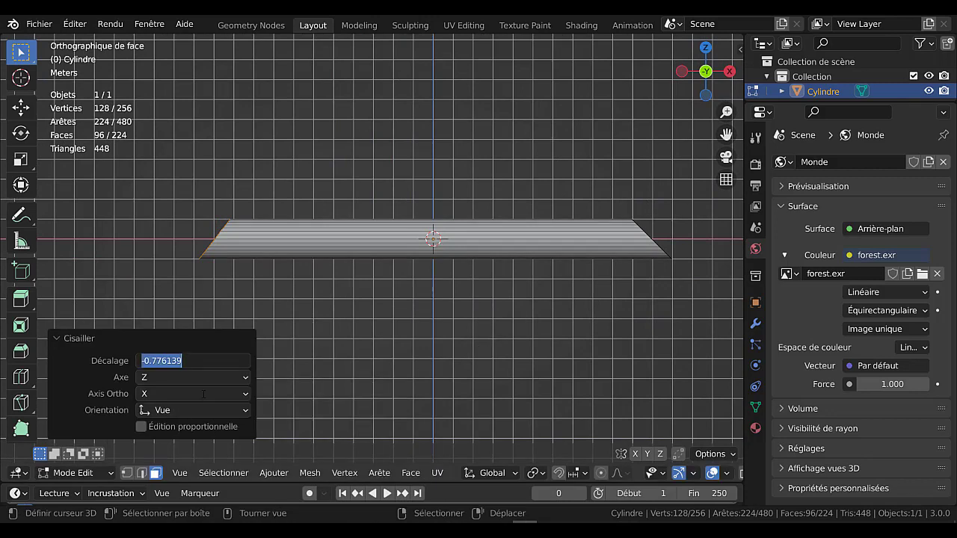
{"action": "type", "text": "-1"}
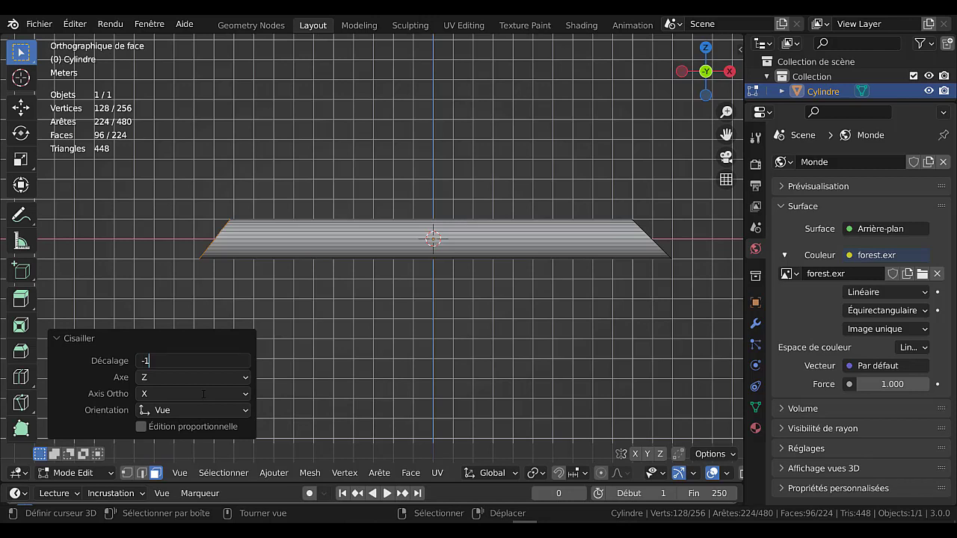
{"action": "key", "text": "Return"}
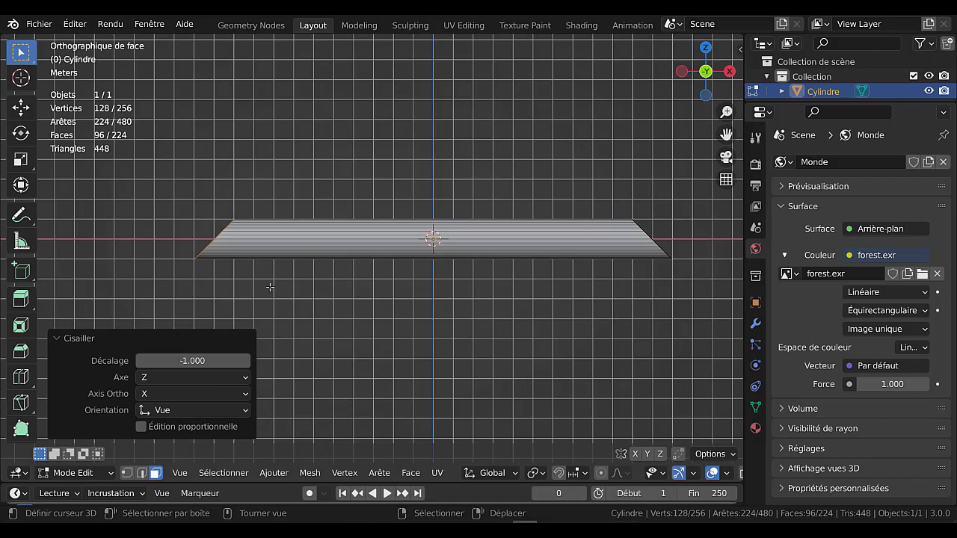
- Try extruding the newly slanted end cap along its normal and vertically along Z, then undo back to before its shear
{"action": "key", "text": "e"}
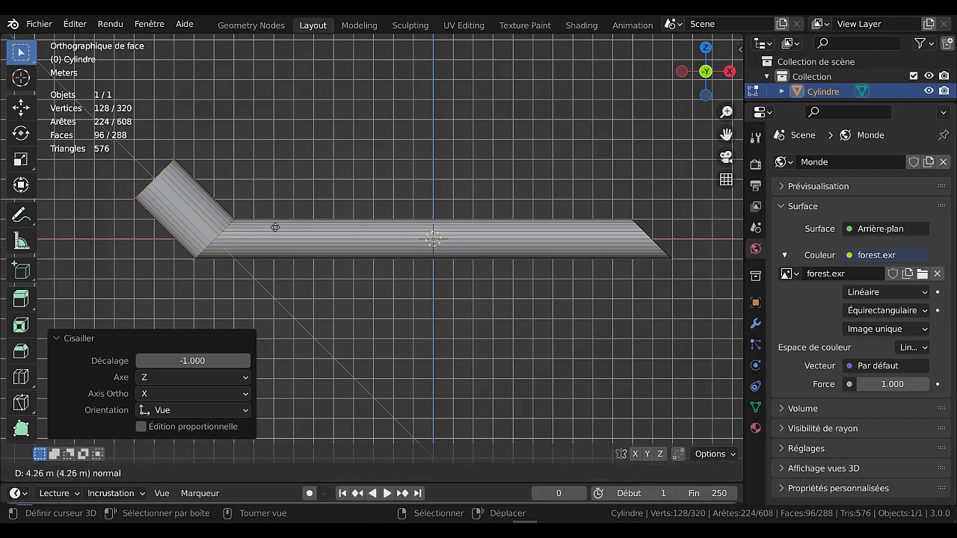
{"action": "key", "text": "Escape"}
{"action": "key", "text": "g"}
{"action": "key", "text": "z"}
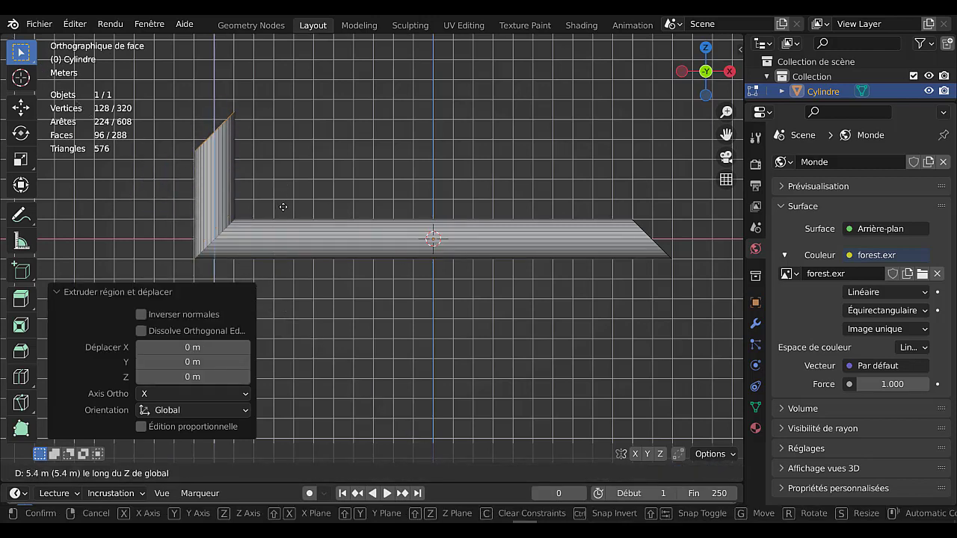
{"action": "key", "text": "Escape"}
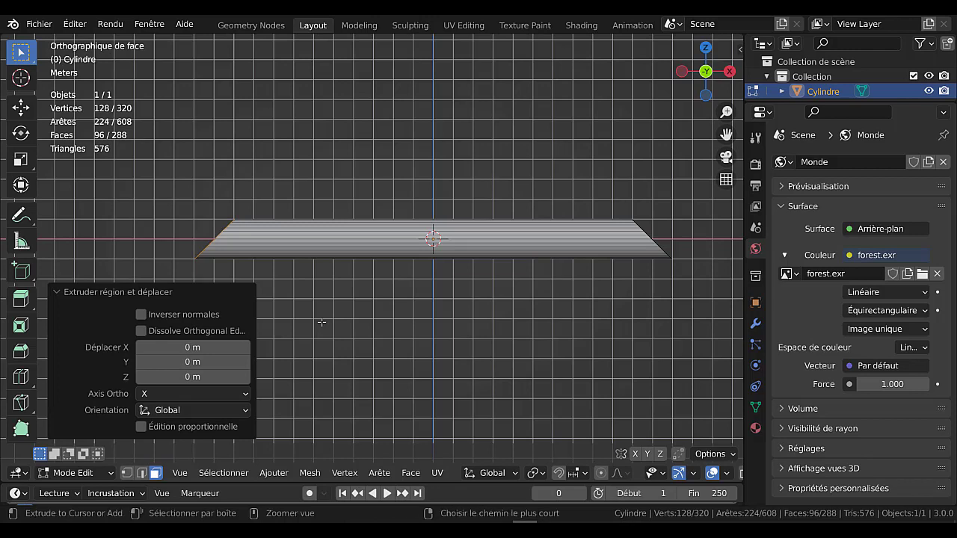
{"action": "key", "text": "ctrl+z"}
{"action": "key", "text": "ctrl+z"}
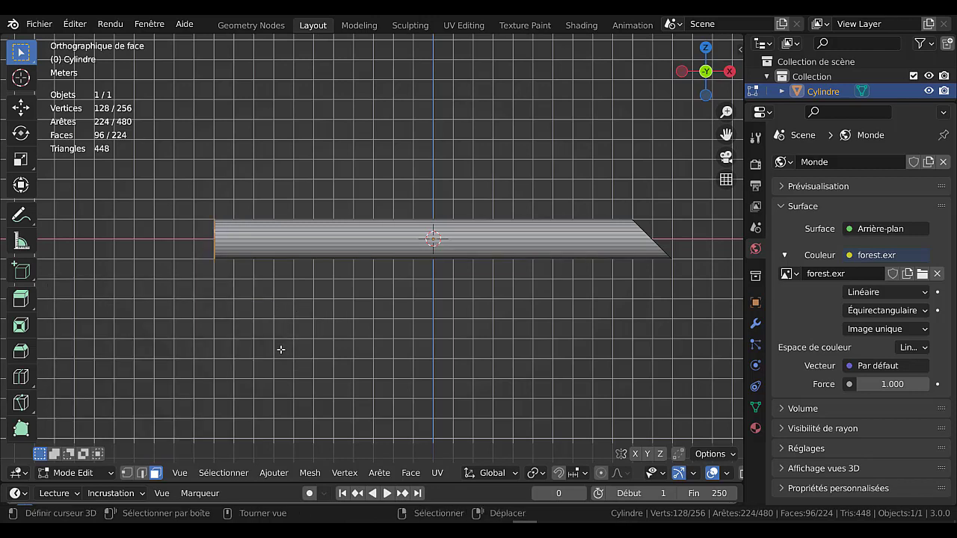
- Shear the still-selected straight end cap again with an offset of -1 to mirror the slant of the other end
{"action": "key", "text": "q"}
{"action": "left_click", "coordinate": [223, 221]}
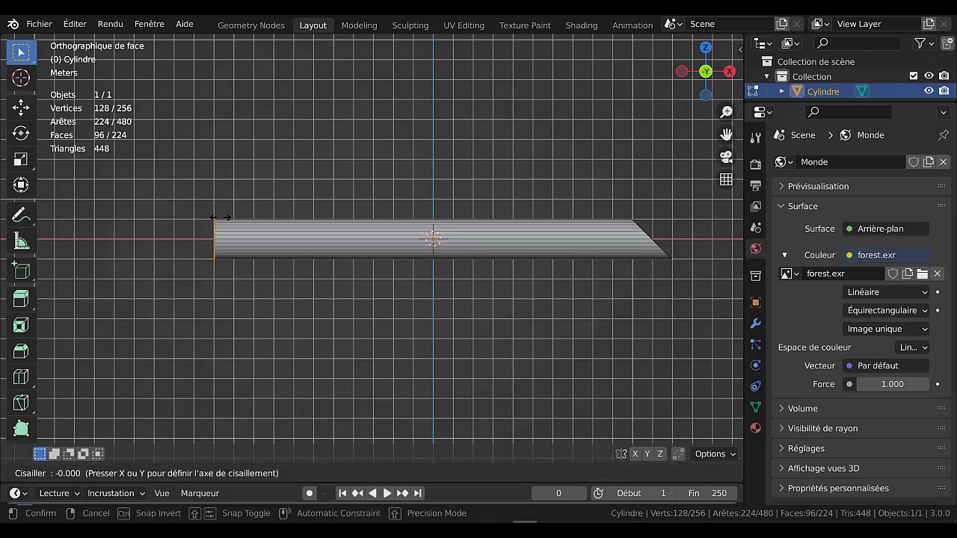
{"action": "left_click", "coordinate": [523, 222]}
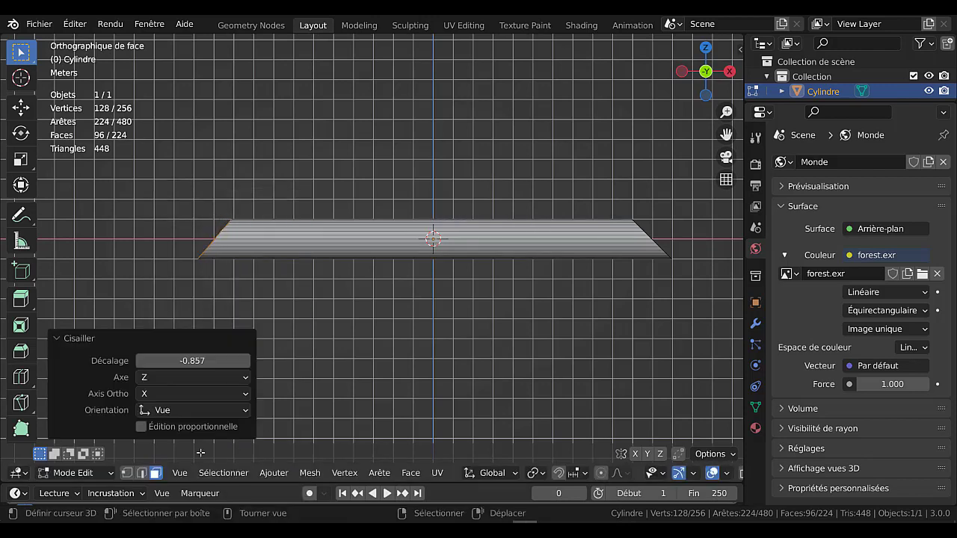
{"action": "left_click", "coordinate": [187, 361]}
{"action": "type", "text": "1"}
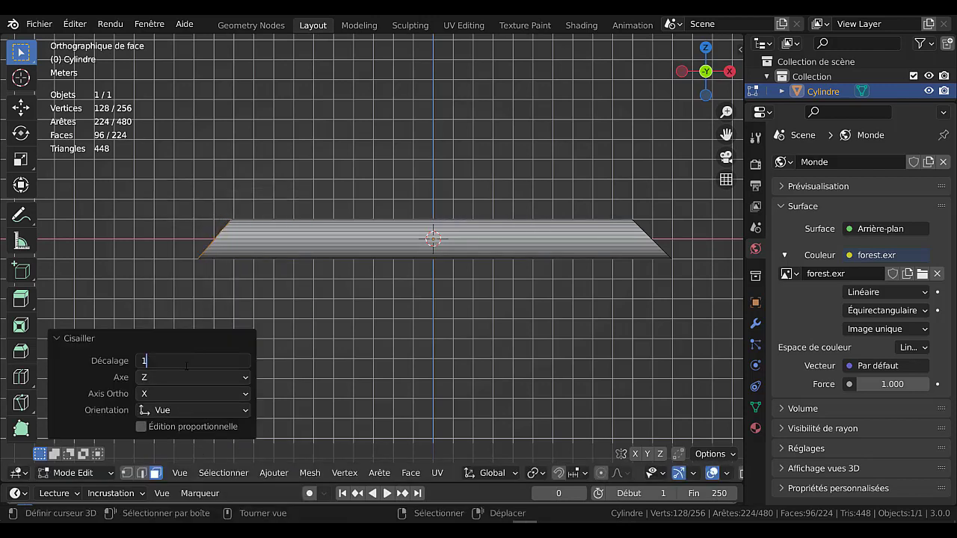
{"action": "key", "text": "BackSpace"}
{"action": "type", "text": "-1"}
{"action": "key", "text": "Return"}
- Select the outer rim edge loops of both slanted end caps in edge selection mode
{"action": "scroll", "coordinate": [499, 332], "scroll_direction": "down", "scroll_amount": 1}
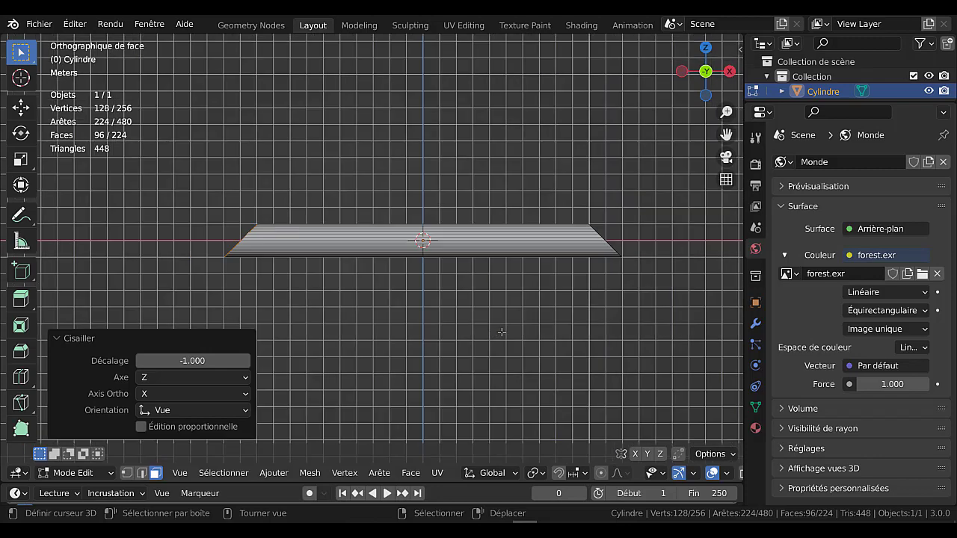
{"action": "middle_click_drag", "start_coordinate": [501, 331], "coordinate": [501, 383]}
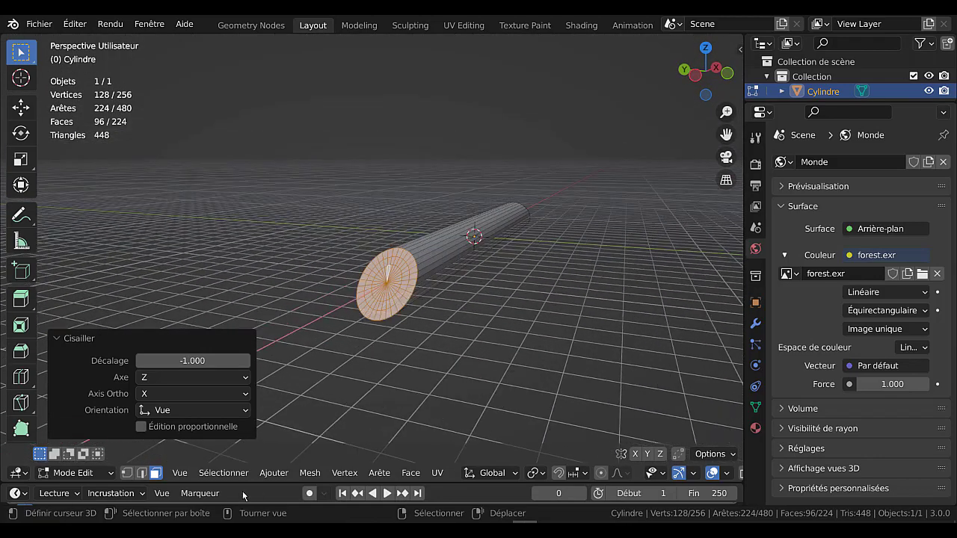
{"action": "left_click", "coordinate": [143, 474]}
{"action": "scroll", "coordinate": [453, 295], "scroll_direction": "up", "scroll_amount": 3}
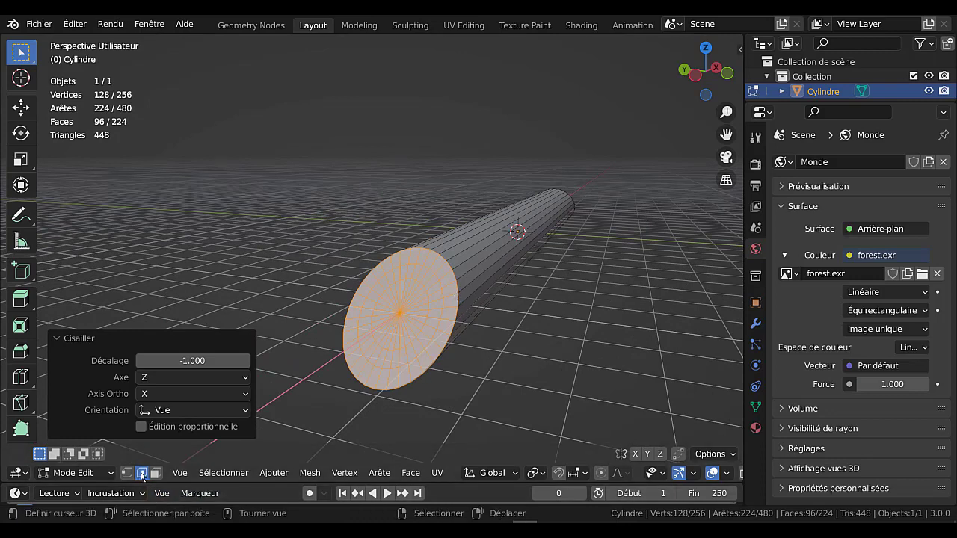
{"action": "left_click", "coordinate": [457, 285], "text": "alt"}
{"action": "scroll", "coordinate": [454, 374], "scroll_direction": "down", "scroll_amount": 3}
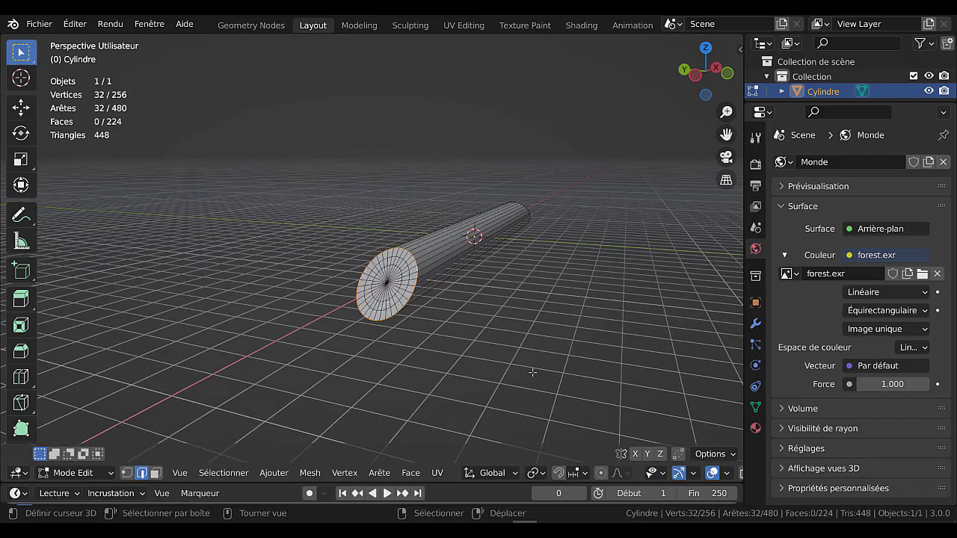
{"action": "middle_click_drag", "start_coordinate": [533, 372], "coordinate": [290, 368]}
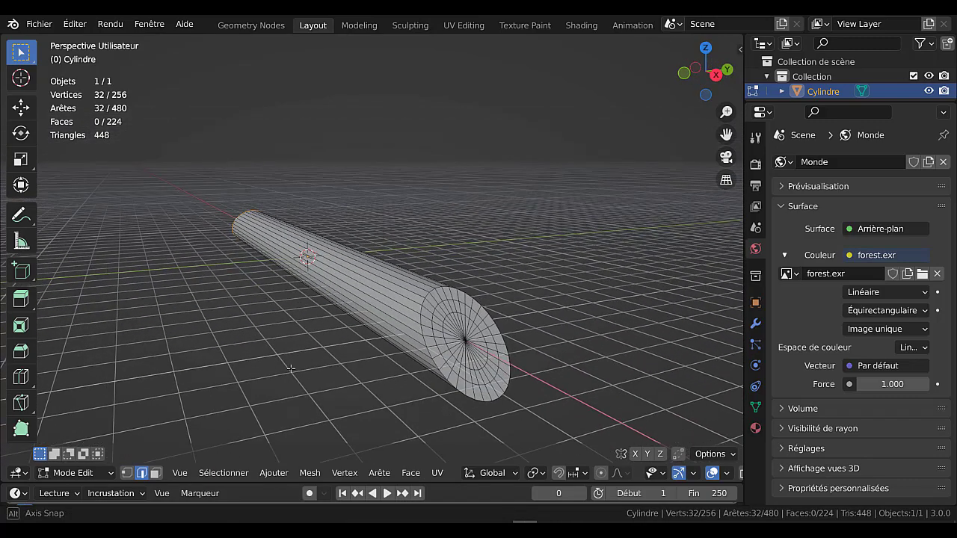
{"action": "left_click", "coordinate": [421, 330], "text": "alt+shift"}
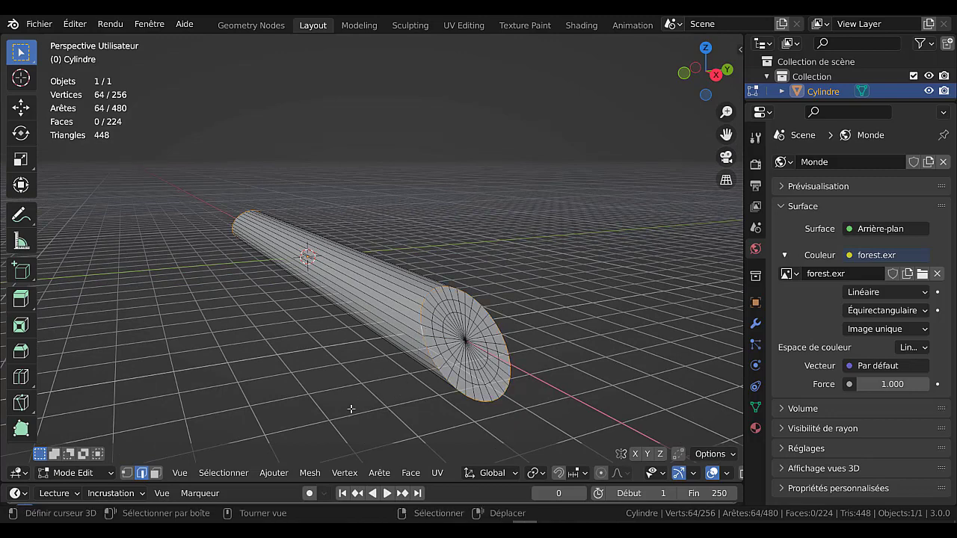
- Bevel both selected rim loops about 0.18 m wide with three segments, and return to Object Mode
{"action": "middle_click_drag", "start_coordinate": [388, 401], "coordinate": [560, 402]}
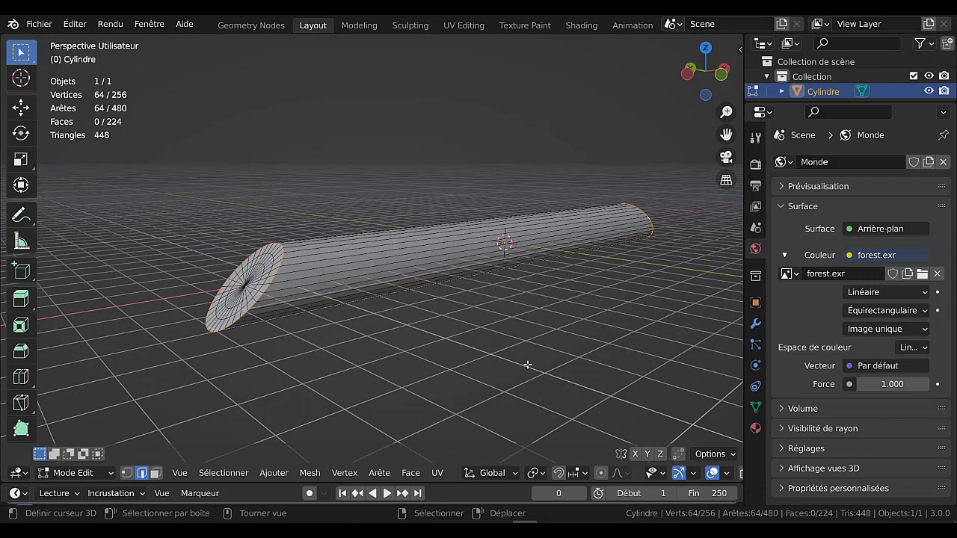
{"action": "key", "text": "ctrl+b"}
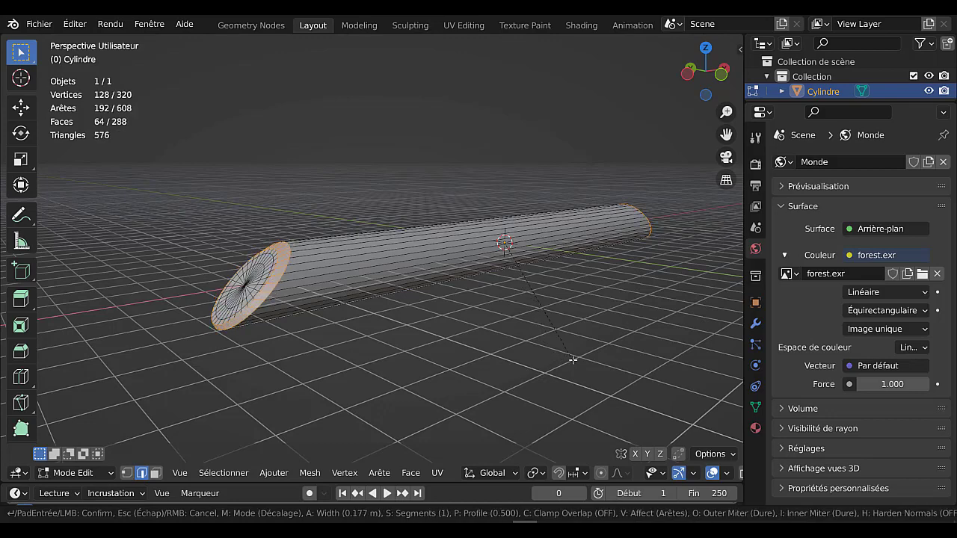
{"action": "scroll", "coordinate": [573, 359], "scroll_direction": "up", "scroll_amount": 2}
{"action": "left_click", "coordinate": [573, 360]}
{"action": "middle_click_drag", "start_coordinate": [528, 343], "coordinate": [457, 357]}
{"action": "key", "text": "Tab"}
{"action": "scroll", "coordinate": [520, 351], "scroll_direction": "up", "scroll_amount": 3}
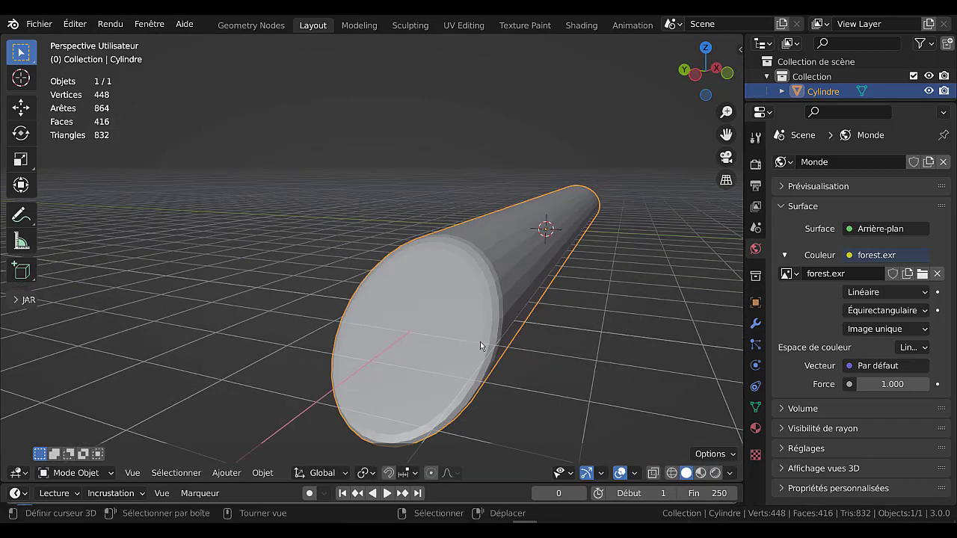
- Shade the cylinder smooth and enable Auto Smooth at 30° for its normals
{"action": "left_click", "coordinate": [262, 473]}
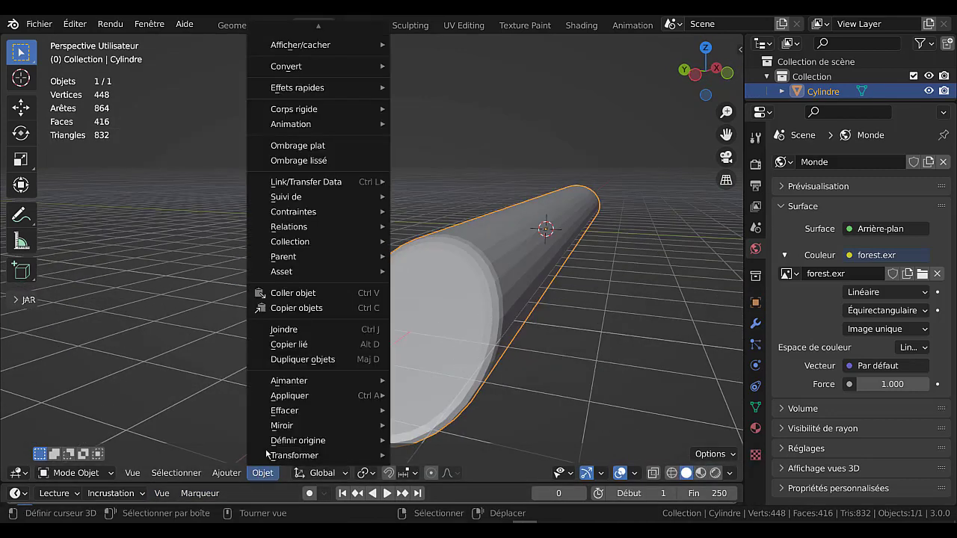
{"action": "left_click", "coordinate": [264, 473]}
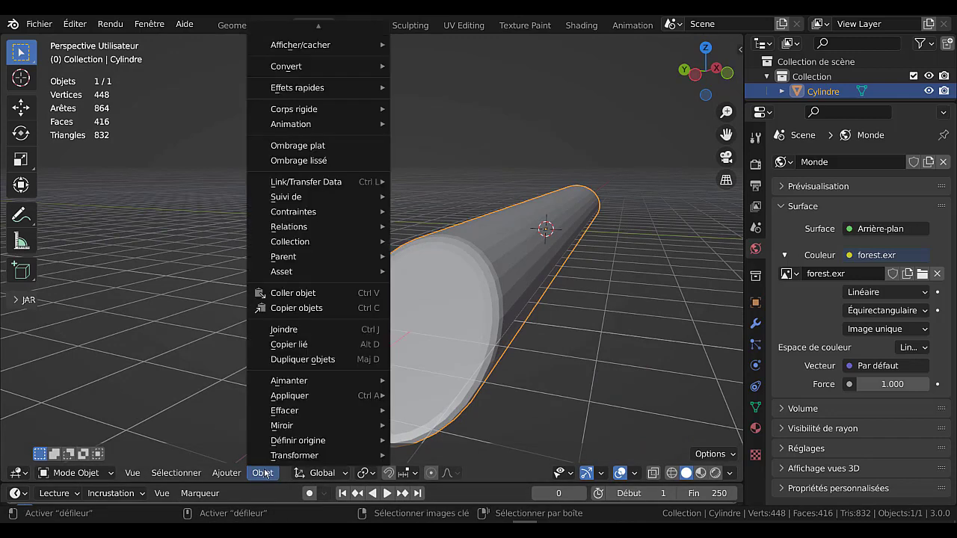
{"action": "left_click", "coordinate": [315, 162]}
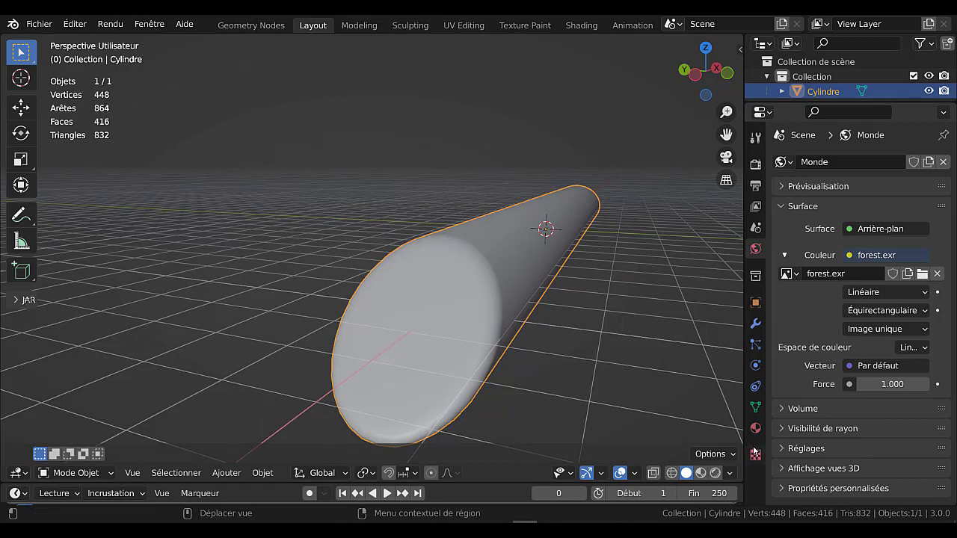
{"action": "left_click", "coordinate": [755, 407]}
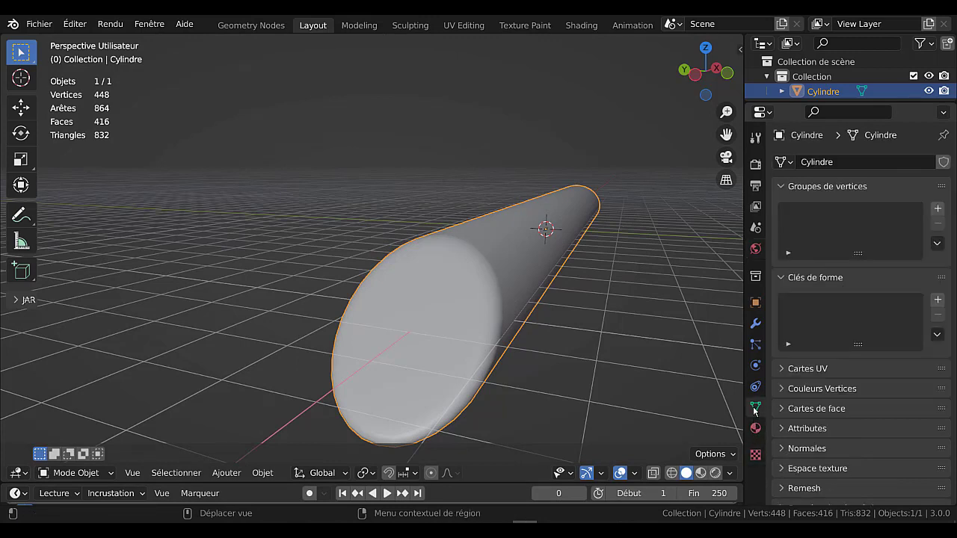
{"action": "left_click", "coordinate": [804, 448]}
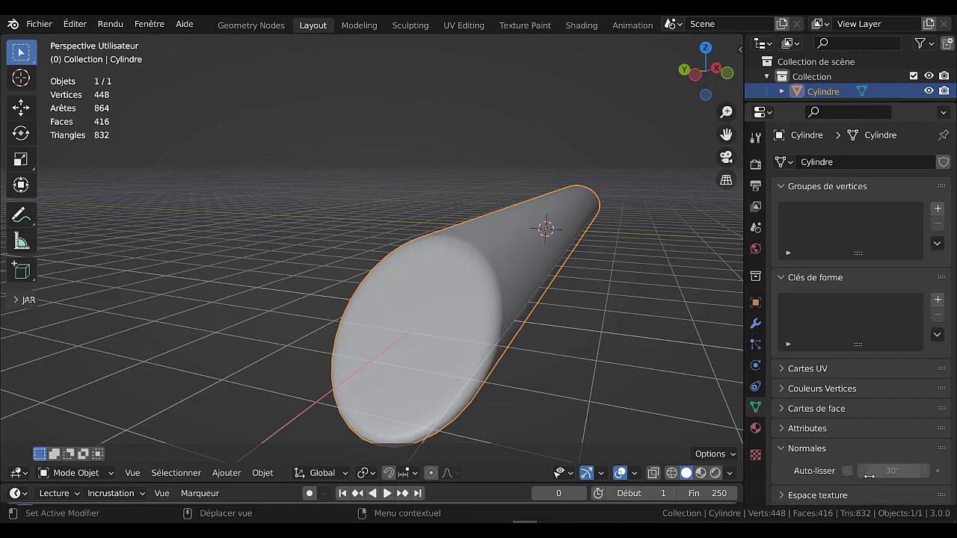
{"action": "left_click", "coordinate": [847, 471]}
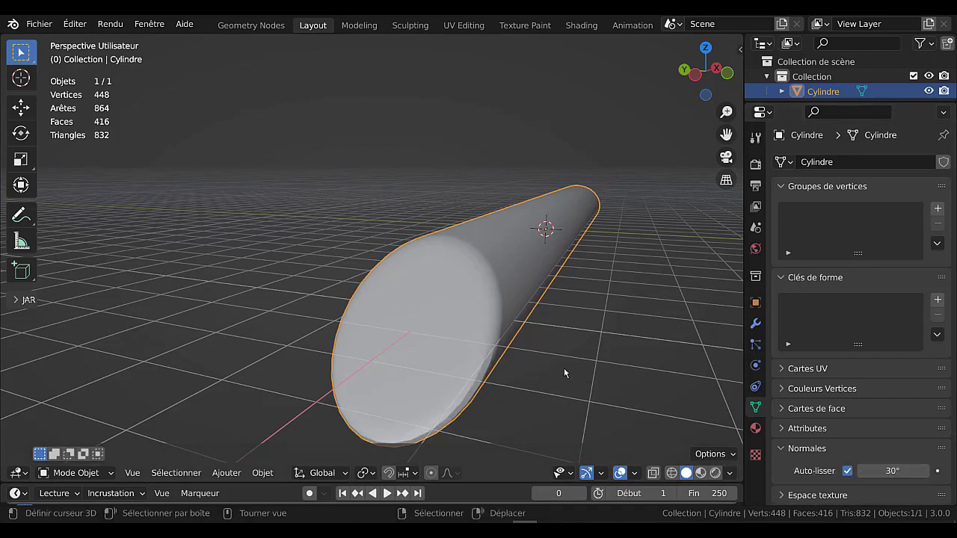
- Return to the front view and widen the 3D viewport by narrowing the outliner and properties editors
{"action": "middle_click_drag", "start_coordinate": [564, 372], "coordinate": [407, 376]}
{"action": "scroll", "coordinate": [495, 367], "scroll_direction": "down", "scroll_amount": 5}
{"action": "key", "text": "KP_1"}
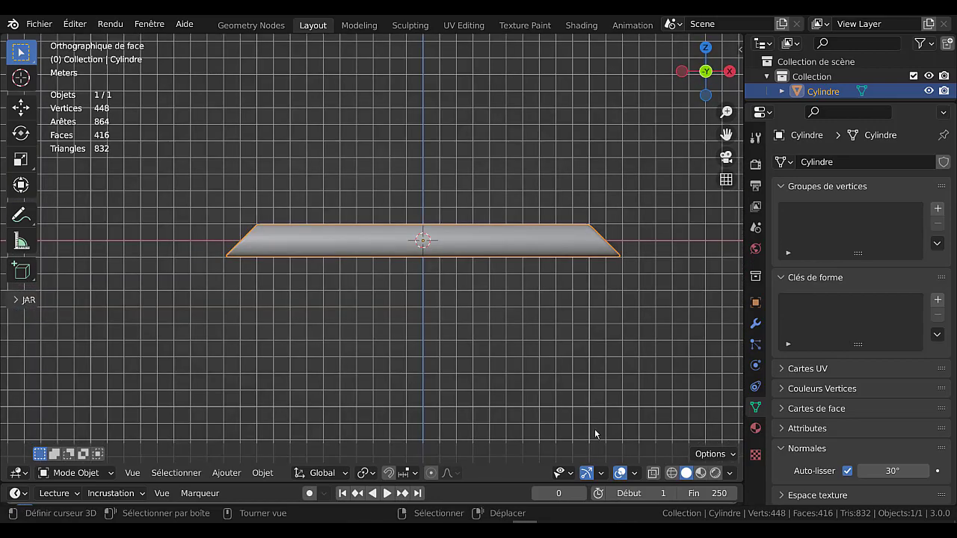
{"action": "left_click_drag", "start_coordinate": [745, 330], "coordinate": [838, 335]}
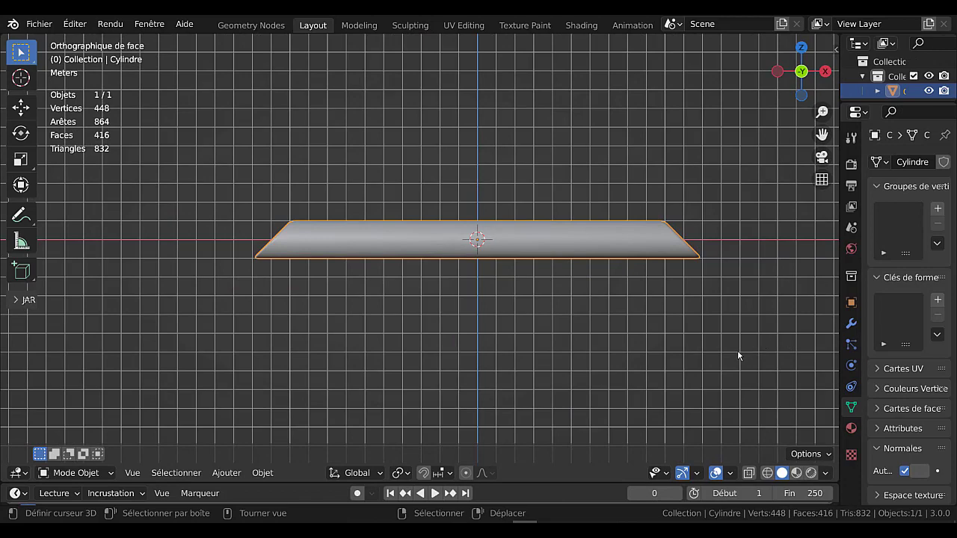
- Duplicate the whole cylinder mesh within Edit Mode in top view, offset the copy about 9.92 m along Y, and return to Object Mode
{"action": "middle_click_drag", "start_coordinate": [517, 318], "coordinate": [576, 358]}
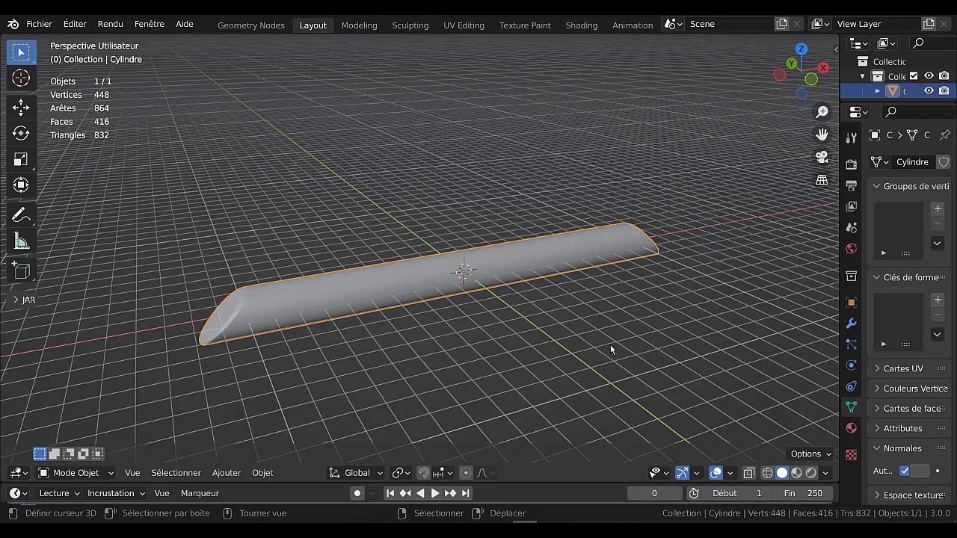
{"action": "middle_click_drag", "start_coordinate": [631, 335], "coordinate": [647, 336]}
{"action": "key", "text": "KP_7"}
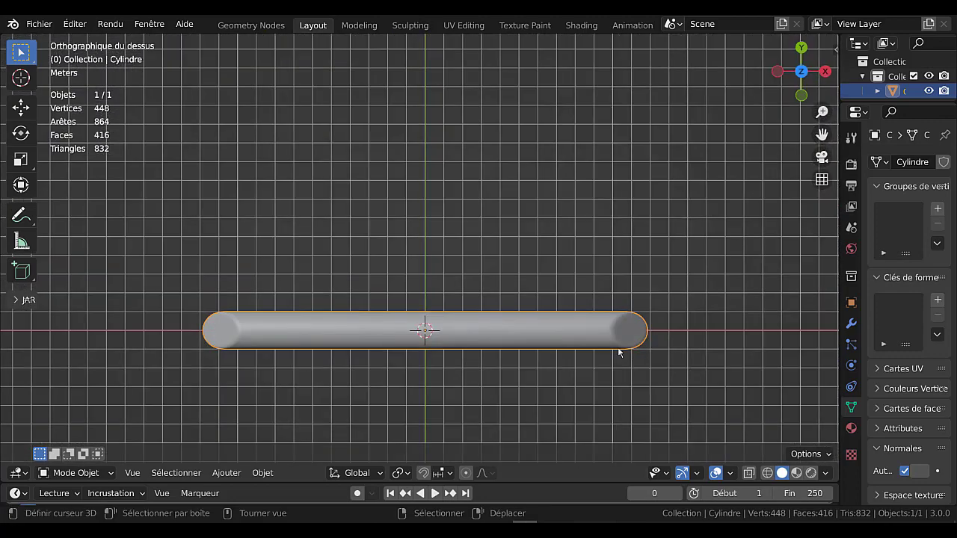
{"action": "scroll", "coordinate": [422, 322], "scroll_direction": "down", "scroll_amount": 2}
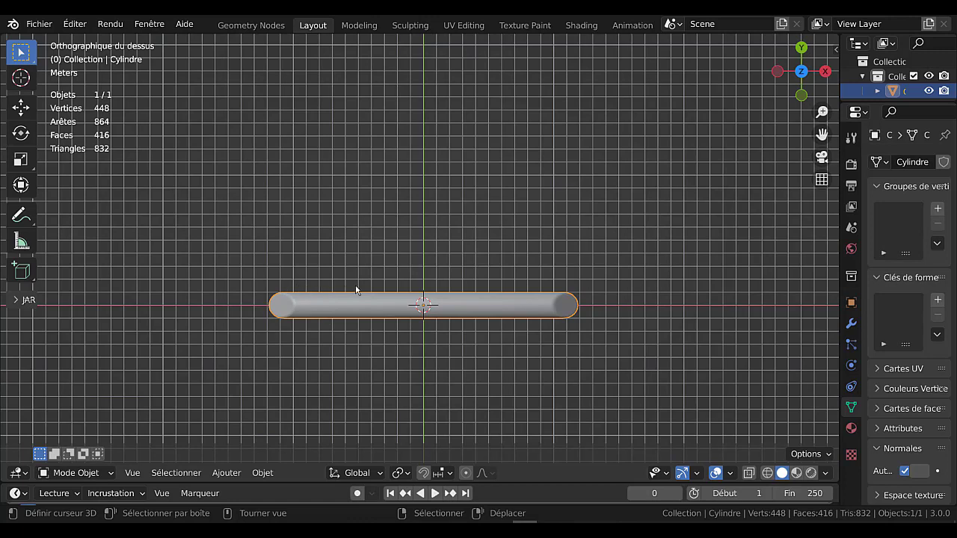
{"action": "scroll", "coordinate": [451, 293], "scroll_direction": "down", "scroll_amount": 1}
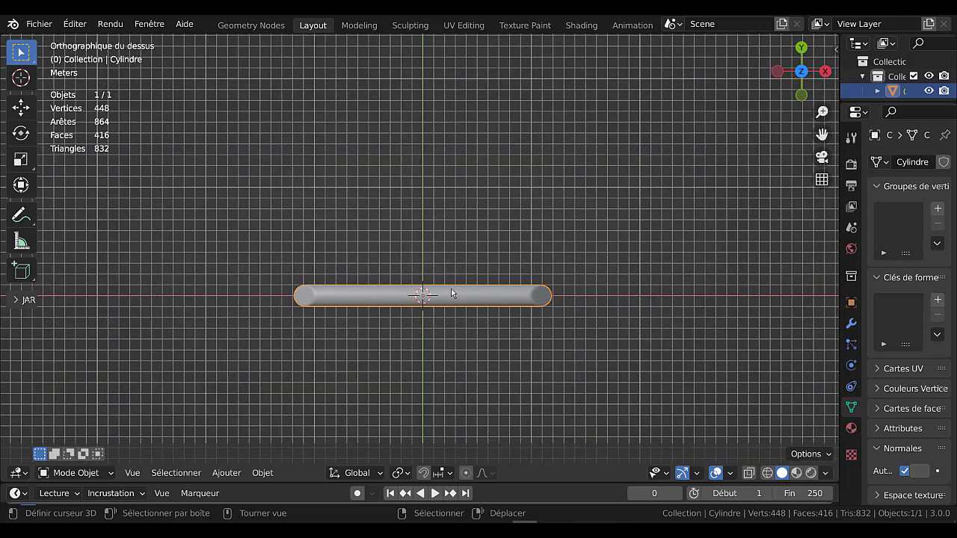
{"action": "scroll", "coordinate": [451, 293], "scroll_direction": "down", "scroll_amount": 1}
{"action": "scroll", "coordinate": [450, 293], "scroll_direction": "up", "scroll_amount": 1}
{"action": "scroll", "coordinate": [451, 293], "scroll_direction": "up", "scroll_amount": 1}
{"action": "scroll", "coordinate": [452, 294], "scroll_direction": "down", "scroll_amount": 2}
{"action": "scroll", "coordinate": [454, 296], "scroll_direction": "up", "scroll_amount": 3}
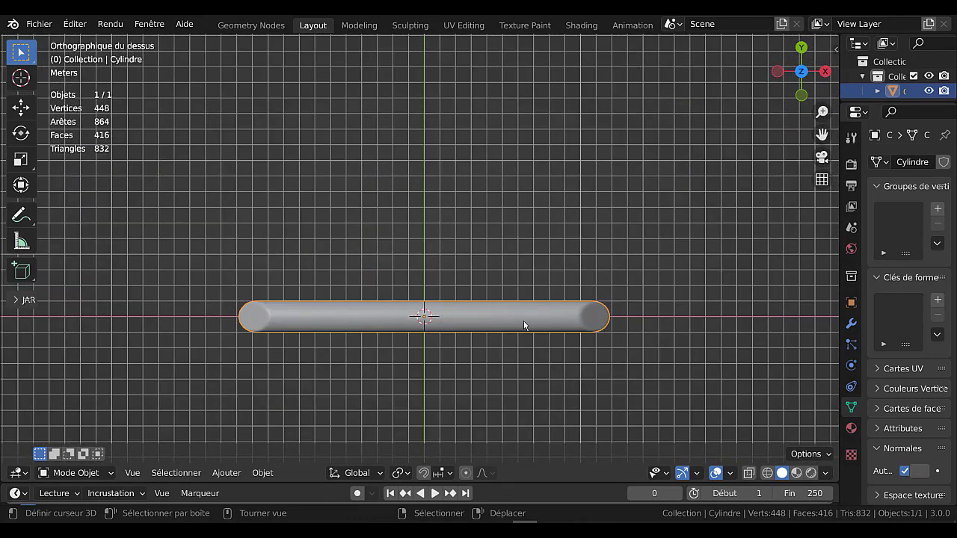
{"action": "key", "text": "Tab"}
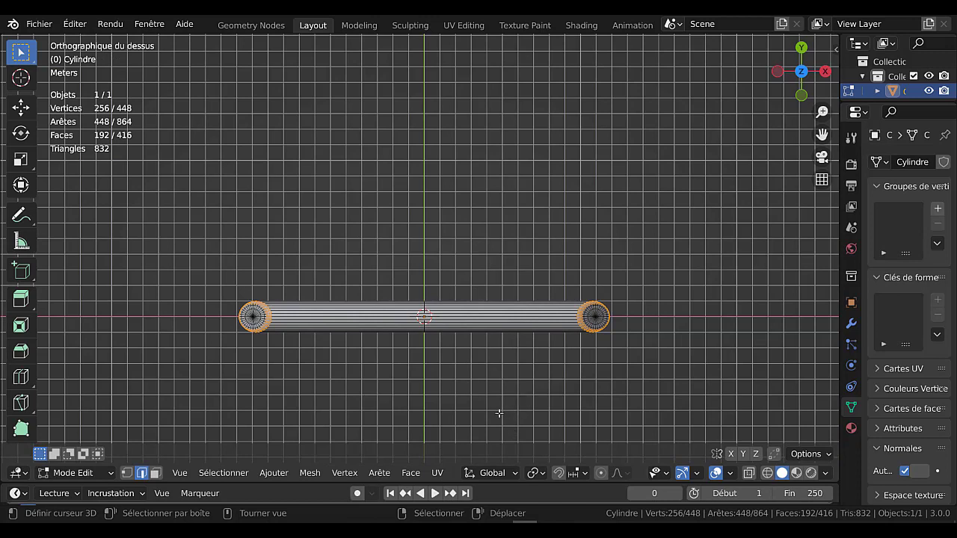
{"action": "key", "text": "a"}
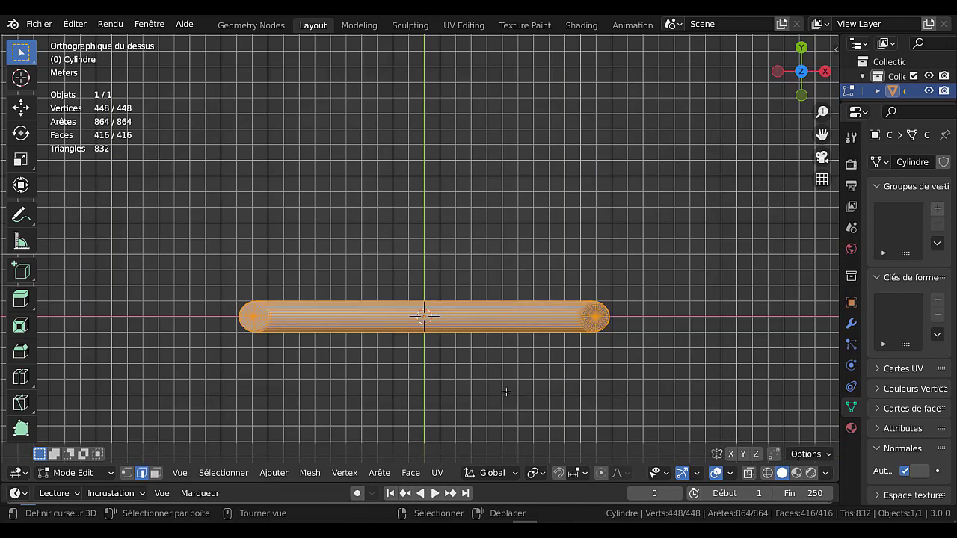
{"action": "key", "text": "shift+d"}
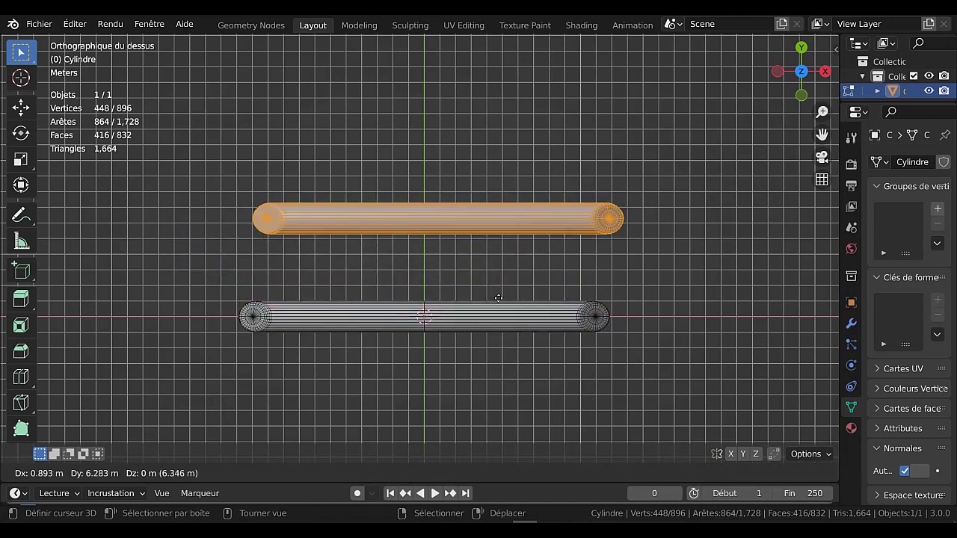
{"action": "key", "text": "y"}
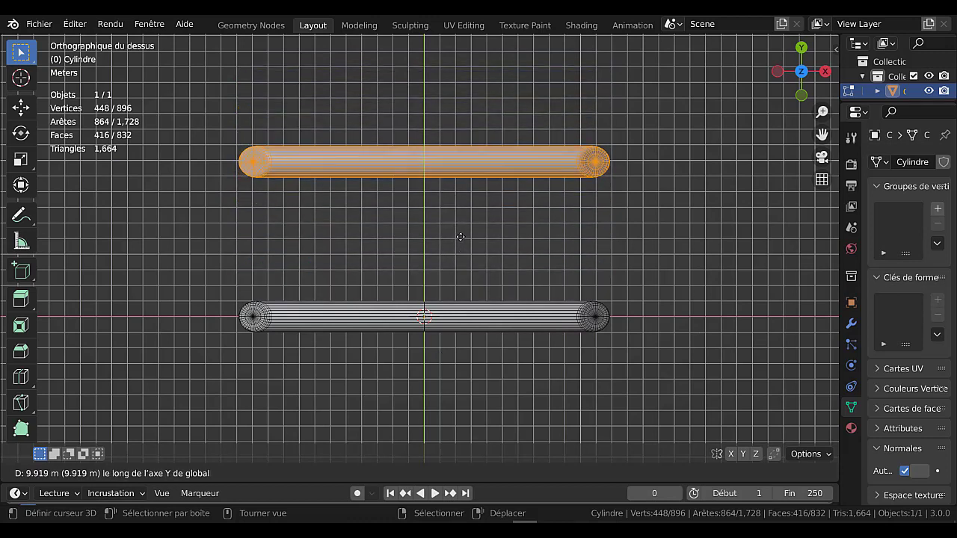
{"action": "left_click", "coordinate": [461, 237]}
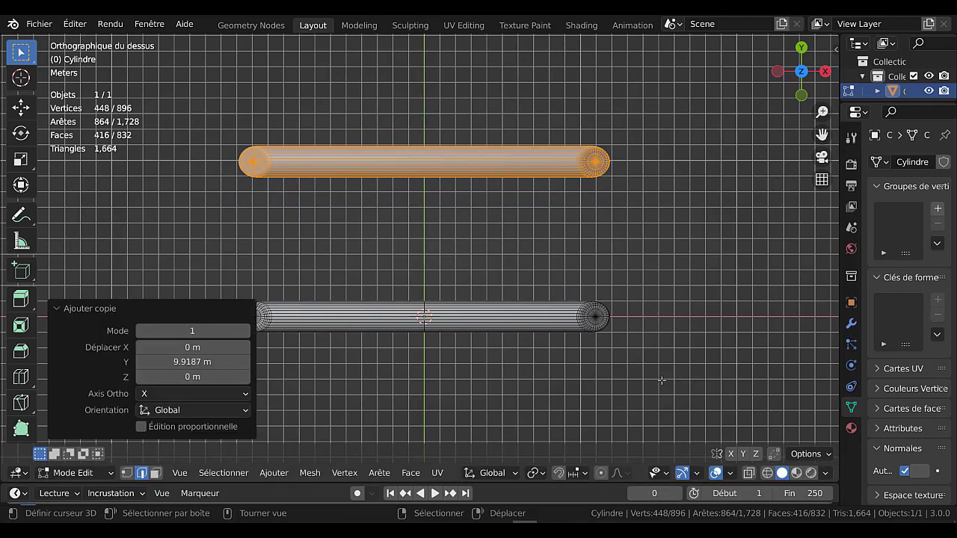
{"action": "key", "text": "Tab"}
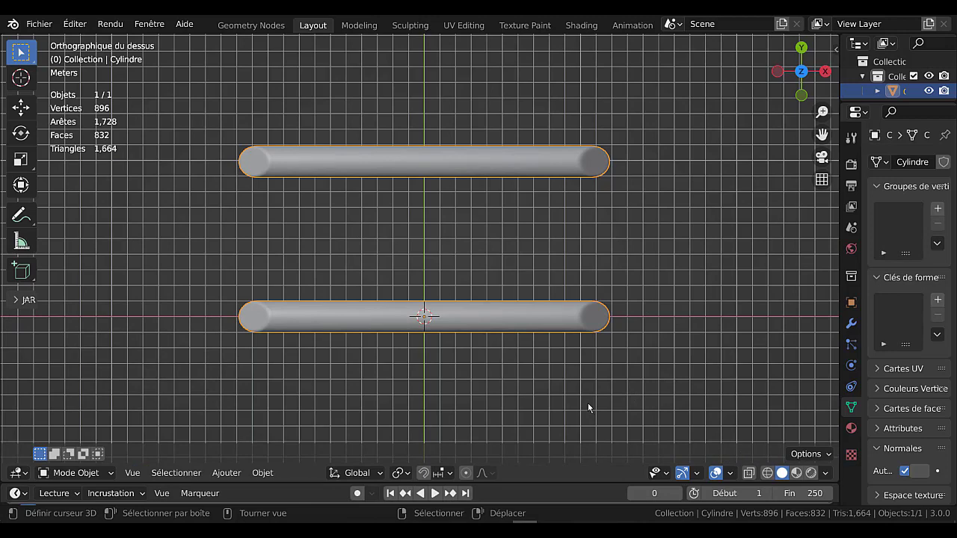
- Move the copied cylinder about 2.7 m farther from the original along Y, using the top view in Edit Mode
{"action": "key", "text": "KP_1"}
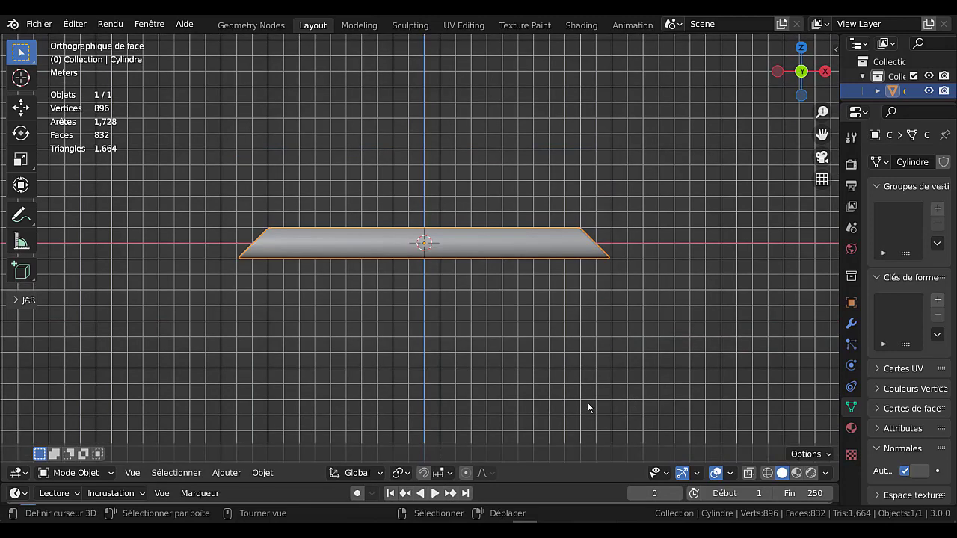
{"action": "middle_click_drag", "start_coordinate": [449, 398], "coordinate": [449, 430]}
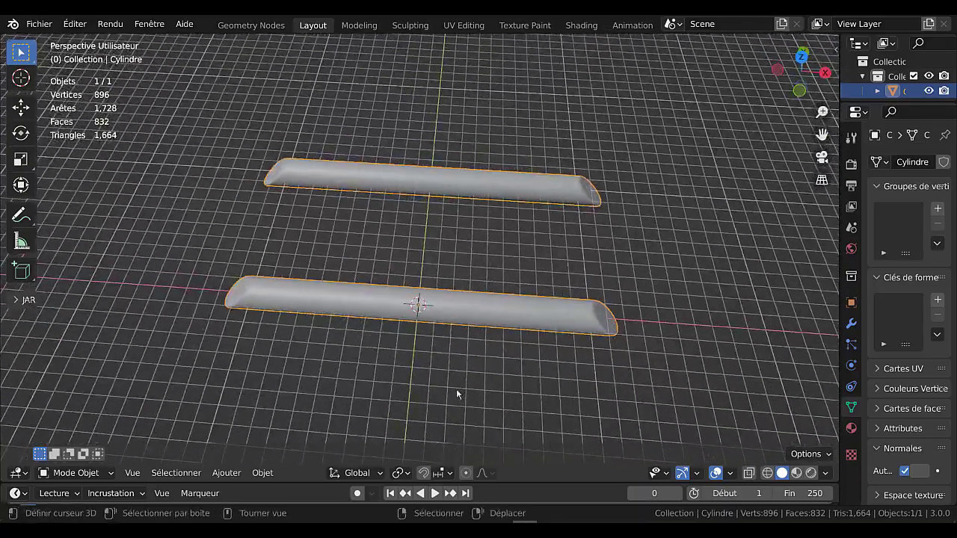
{"action": "key", "text": "Tab"}
{"action": "middle_click_drag", "start_coordinate": [529, 268], "coordinate": [529, 315]}
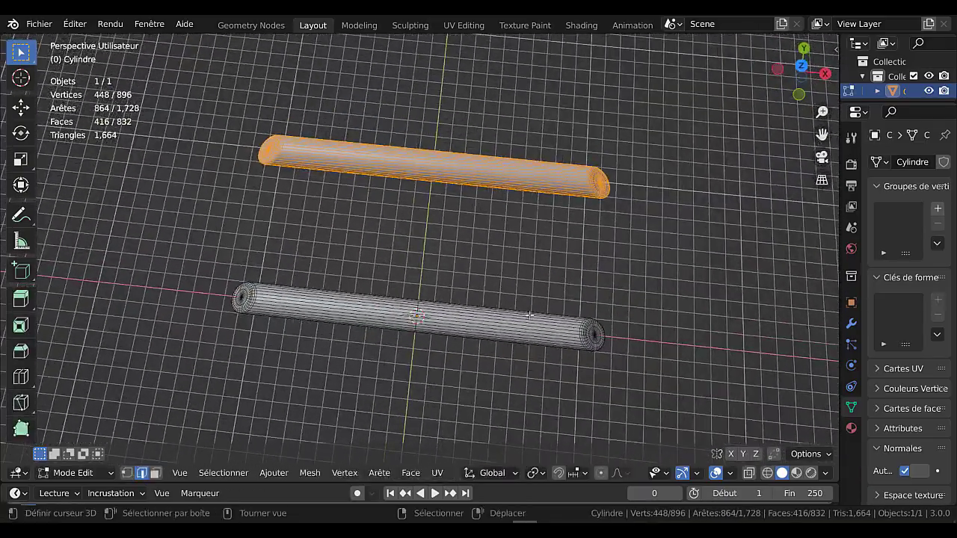
{"action": "key", "text": "KP_7"}
{"action": "scroll", "coordinate": [529, 316], "scroll_direction": "down", "scroll_amount": 3}
{"action": "key", "text": "g"}
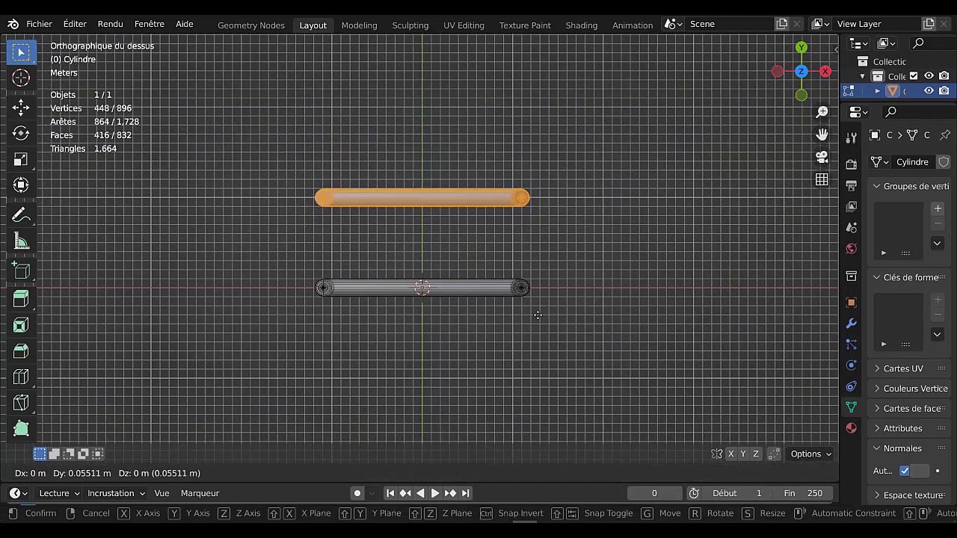
{"action": "key", "text": "y"}
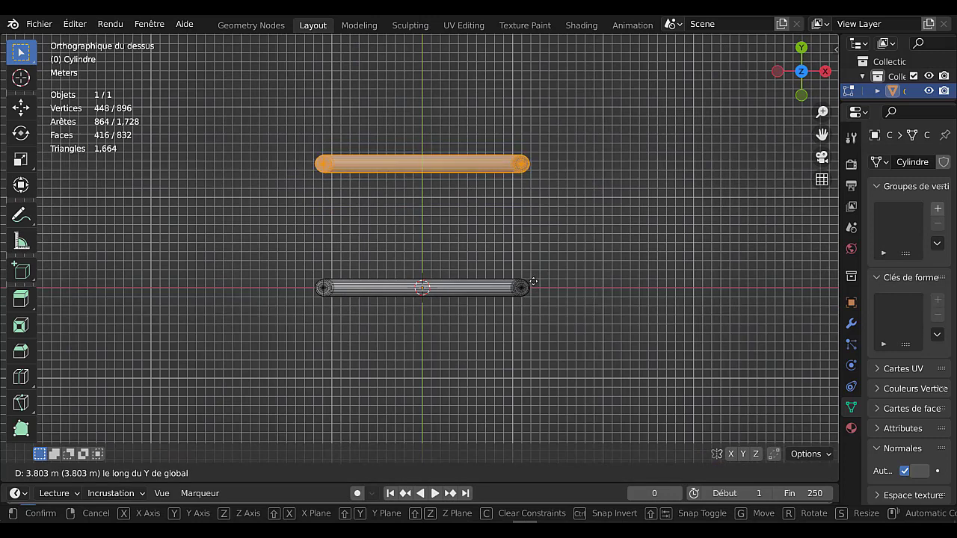
{"action": "left_click", "coordinate": [536, 291]}
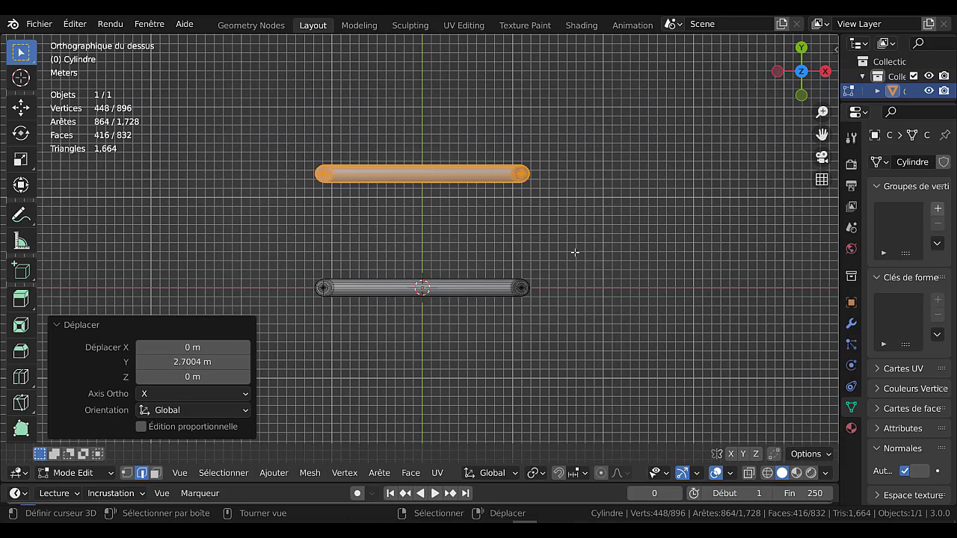
{"action": "key", "text": "shift+d"}
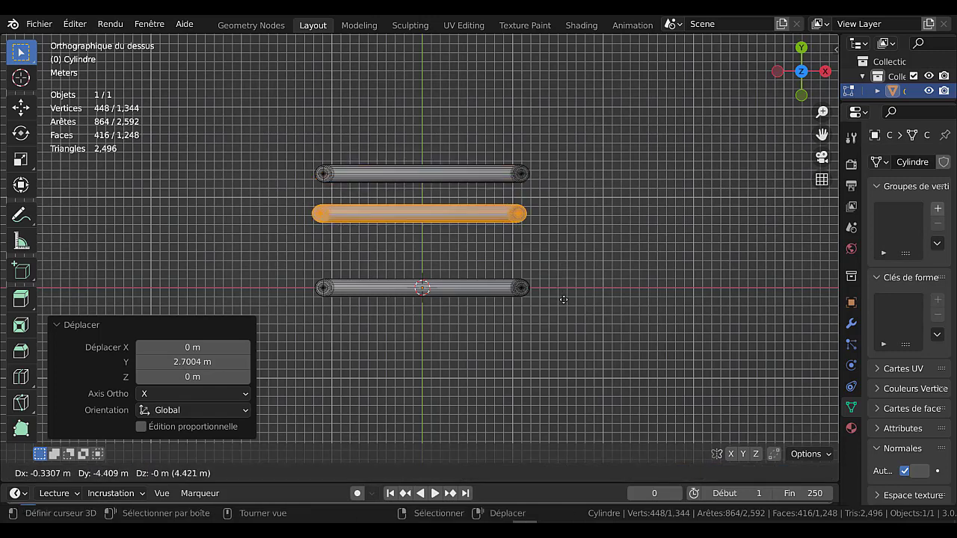
{"action": "key", "text": "y"}
{"action": "left_click", "coordinate": [563, 314]}
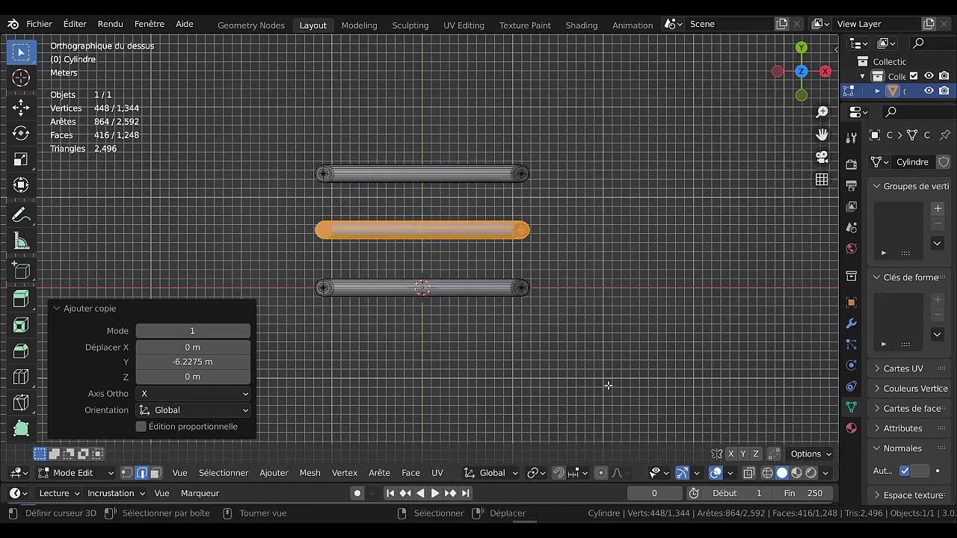
{"action": "key", "text": "r"}
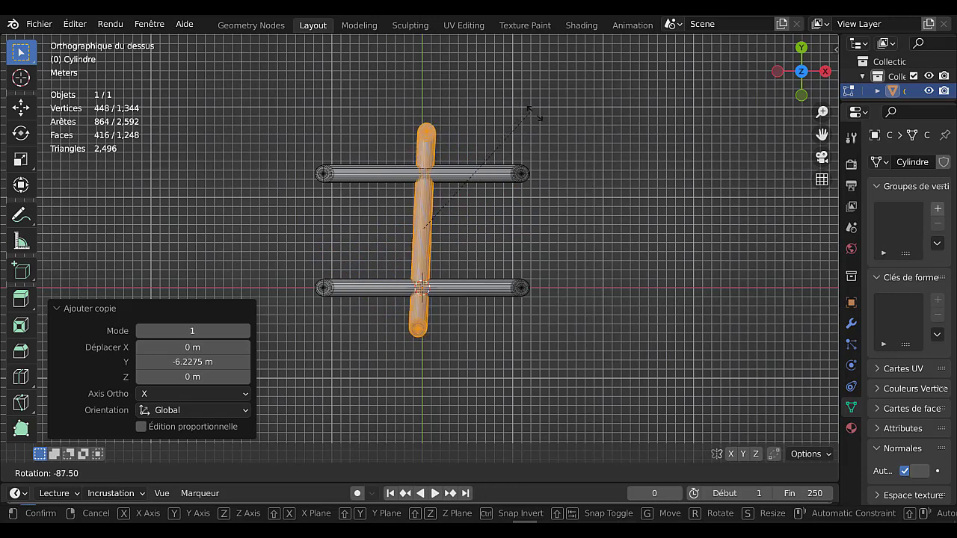
{"action": "right_click", "coordinate": [635, 279]}
{"action": "key", "text": "ctrl+z"}
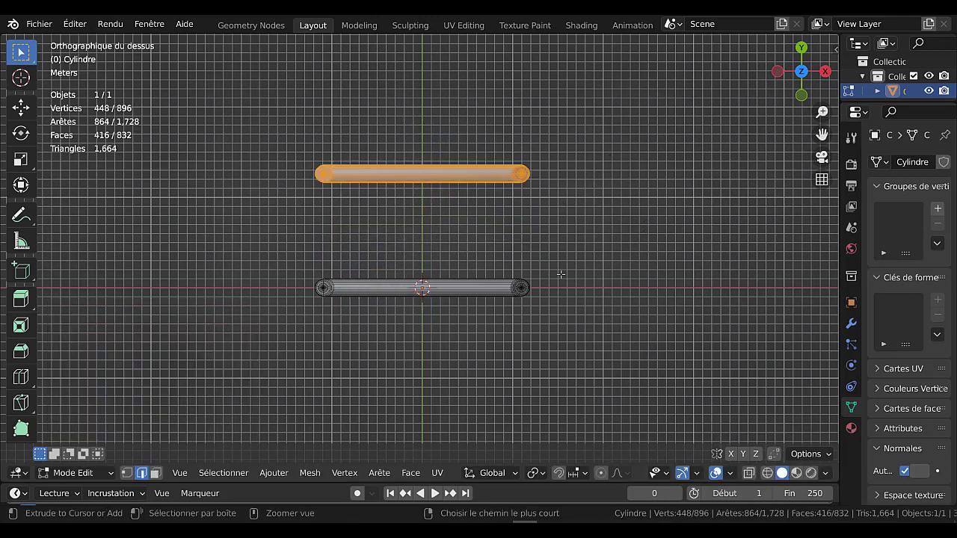
{"action": "key", "text": "ctrl+z"}
{"action": "key", "text": "g"}
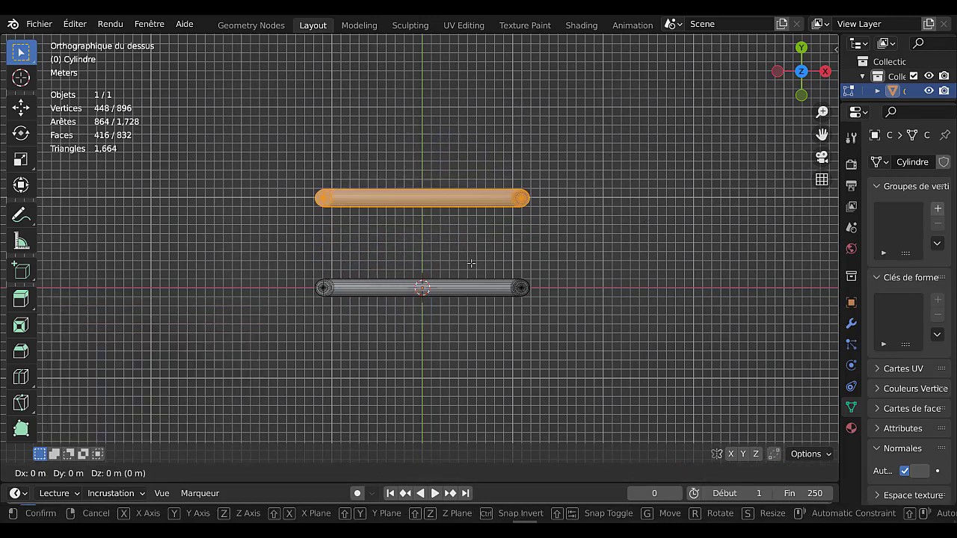
{"action": "key", "text": "z"}
{"action": "key", "text": "g"}
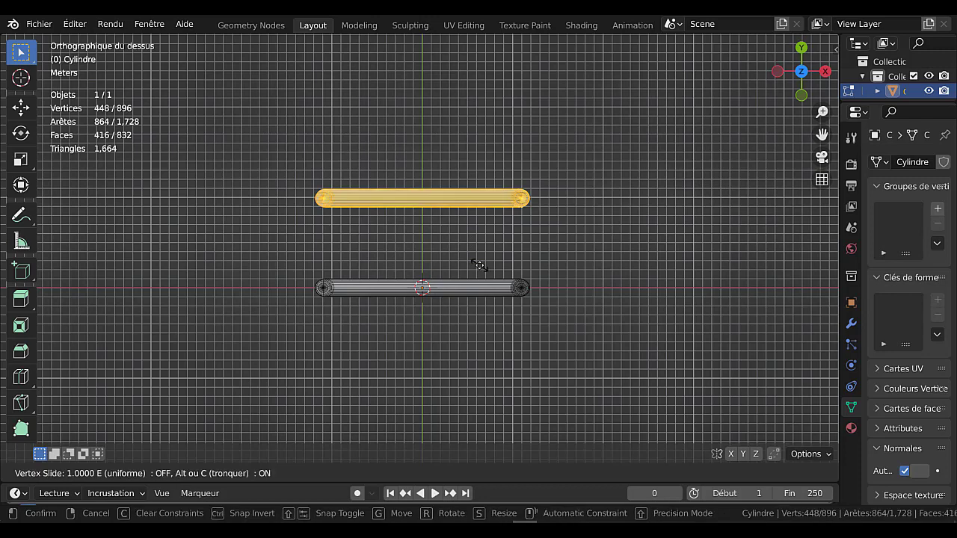
{"action": "right_click", "coordinate": [477, 231]}
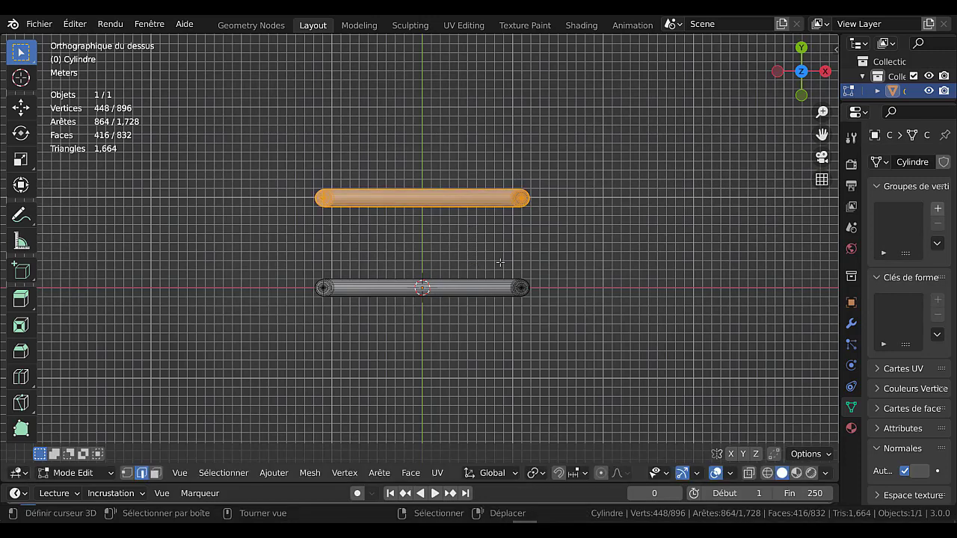
- Move the selected far cylinder about 3.14 m along Y in Edit Mode and return to Object Mode
{"action": "key", "text": "g"}
{"action": "key", "text": "y"}
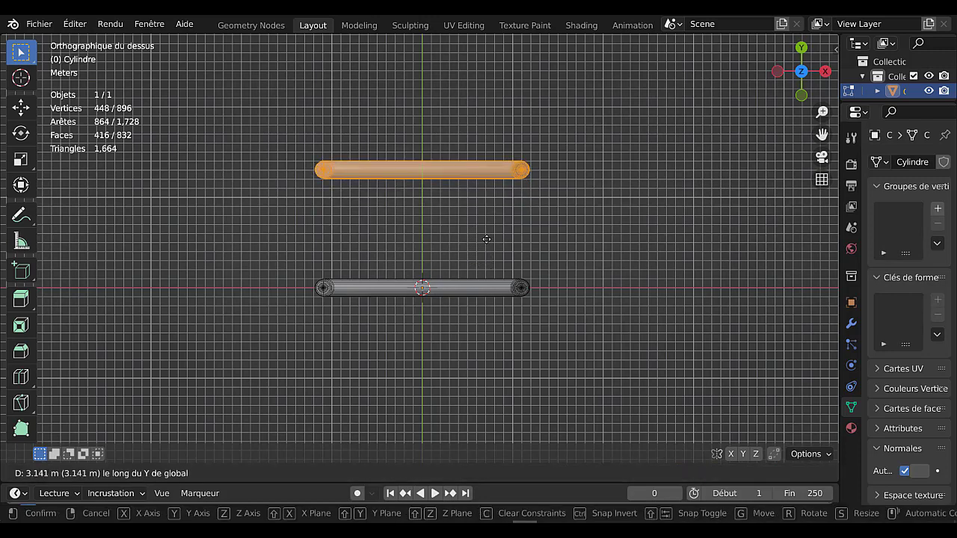
{"action": "left_click", "coordinate": [487, 239]}
{"action": "key", "text": "Tab"}
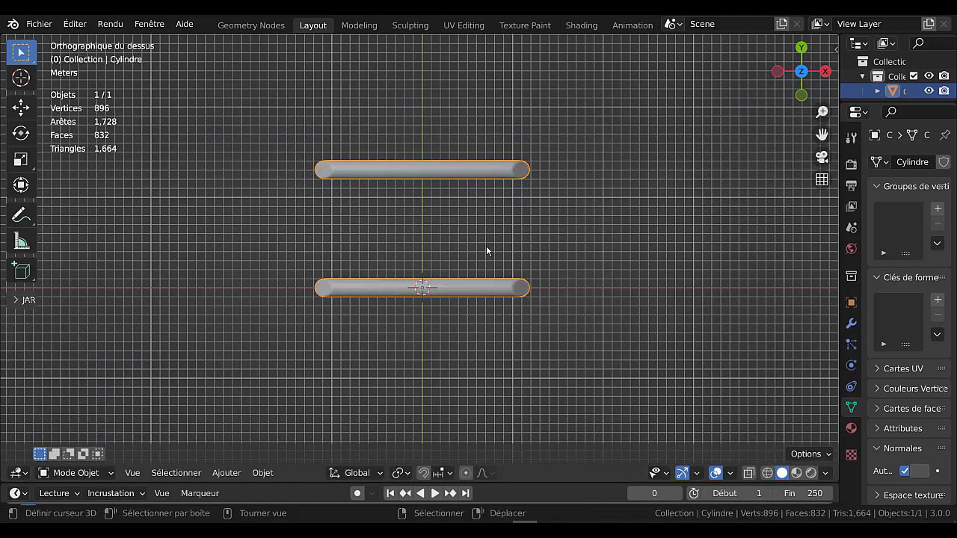
{"action": "key", "text": "Tab"}
{"action": "middle_click_drag", "start_coordinate": [471, 250], "coordinate": [516, 260]}
{"action": "key", "text": "Tab"}
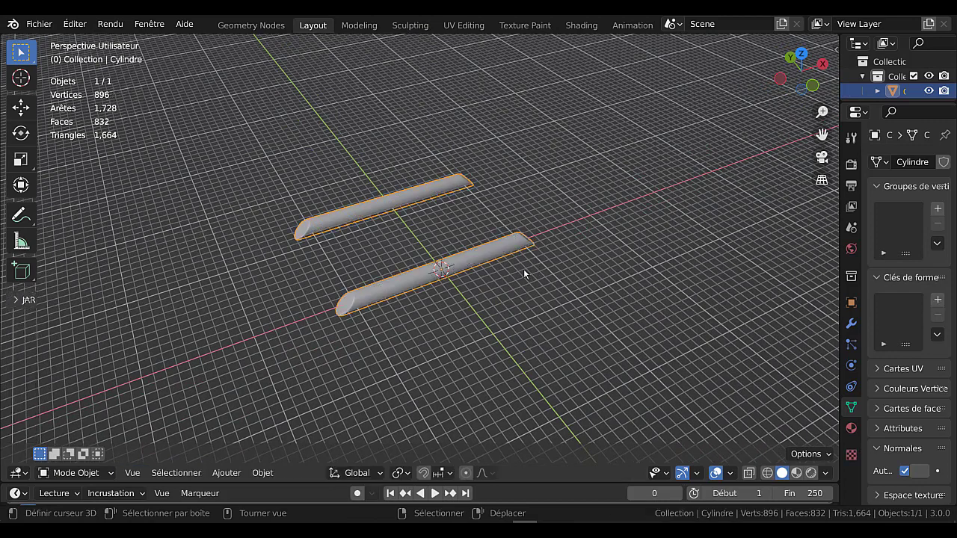
- Merge all vertices of both cylinders by distance at 0.0001 m in Edit Mode and return to Object Mode
{"action": "key", "text": "Tab"}
{"action": "key", "text": "a"}
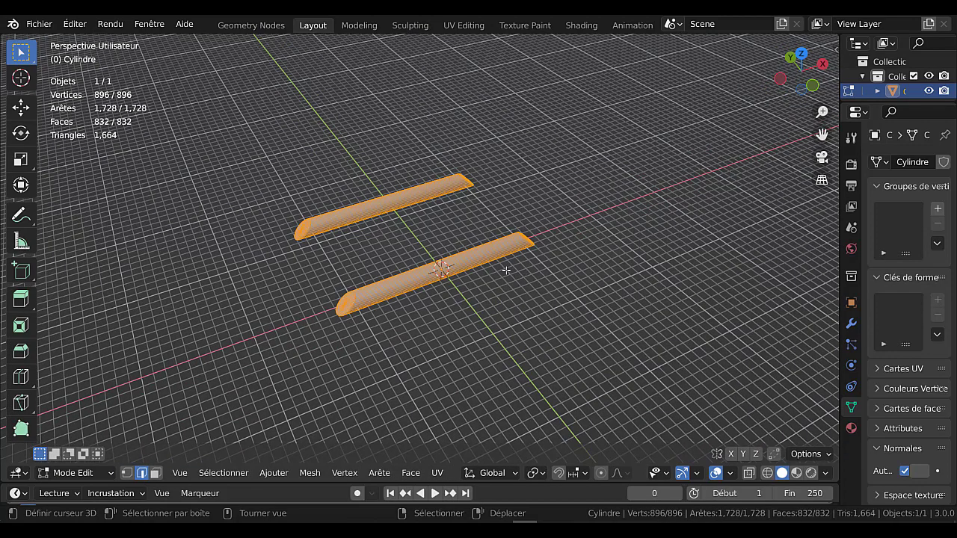
{"action": "middle_click_drag", "start_coordinate": [504, 267], "coordinate": [490, 254]}
{"action": "key", "text": "m"}
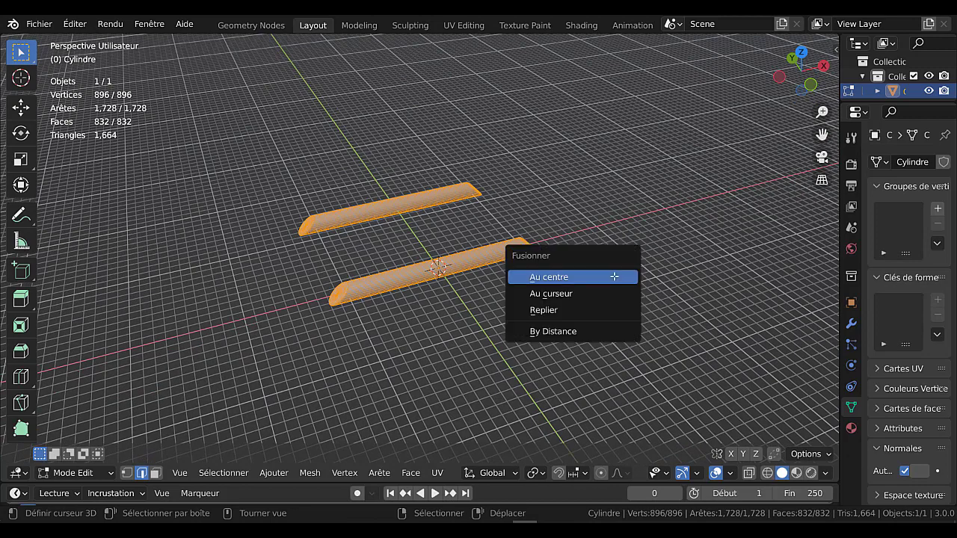
{"action": "left_click", "coordinate": [568, 331]}
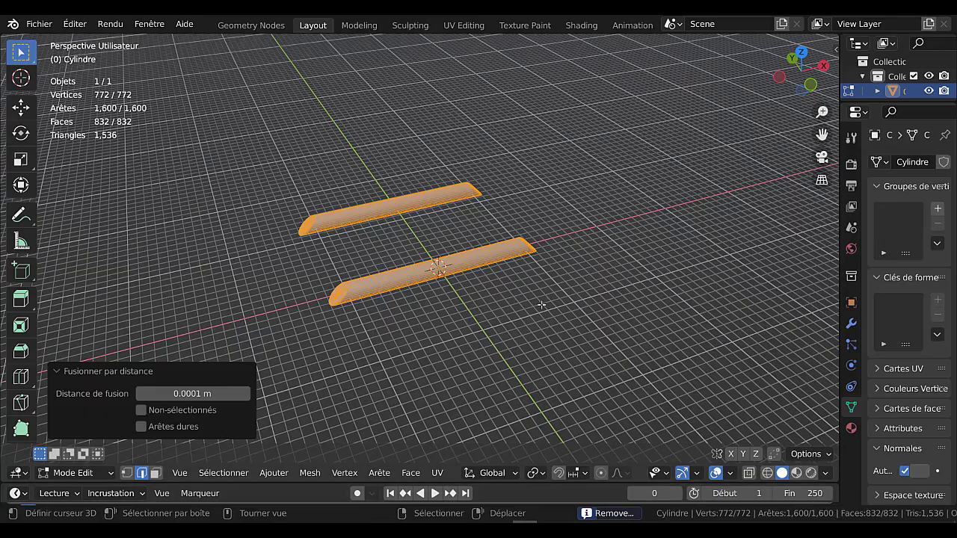
{"action": "key", "text": "Tab"}
- Widen the properties editor and create a new material for the cylinders
{"action": "middle_click_drag", "start_coordinate": [568, 313], "coordinate": [698, 350]}
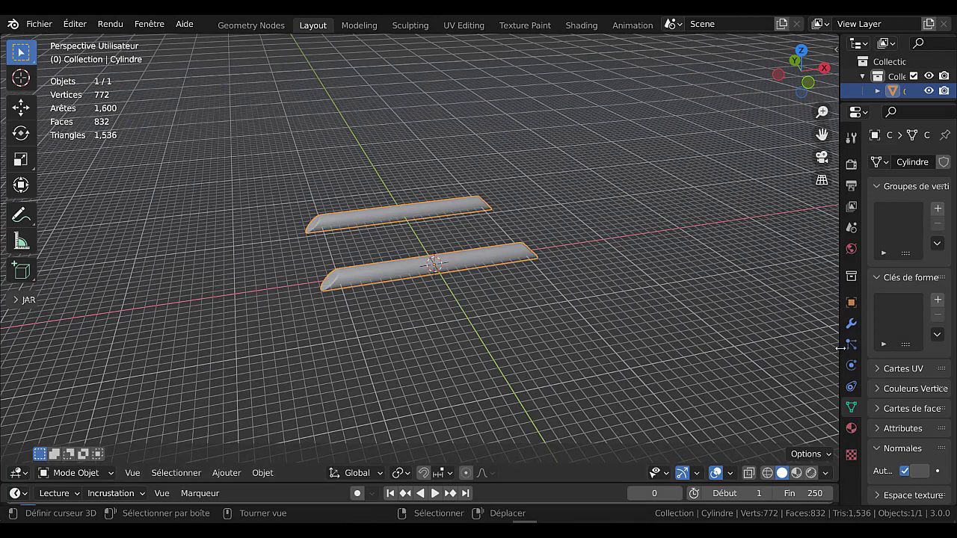
{"action": "left_click_drag", "start_coordinate": [840, 348], "coordinate": [719, 348]}
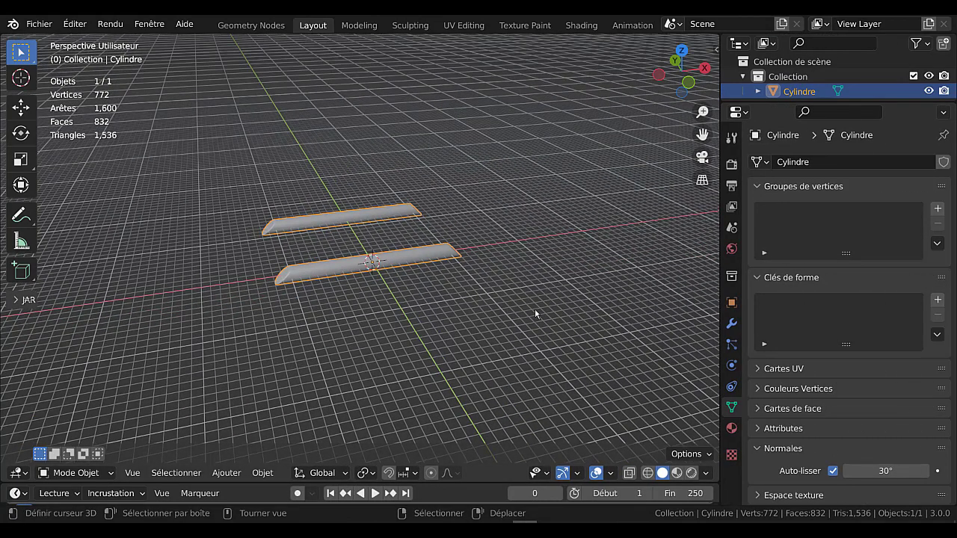
{"action": "left_click", "coordinate": [732, 428]}
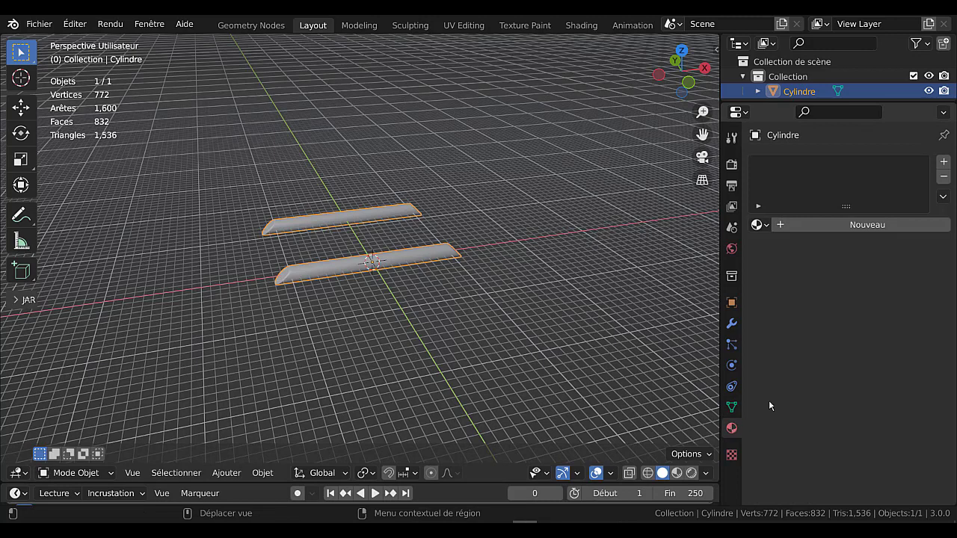
{"action": "left_click", "coordinate": [879, 228]}
- Make the cylinder material polished metal with Metallic 1.000 and Roughness, Specular and Sheen Tint all at 0.000
{"action": "scroll", "coordinate": [861, 362], "scroll_direction": "down", "scroll_amount": 4}
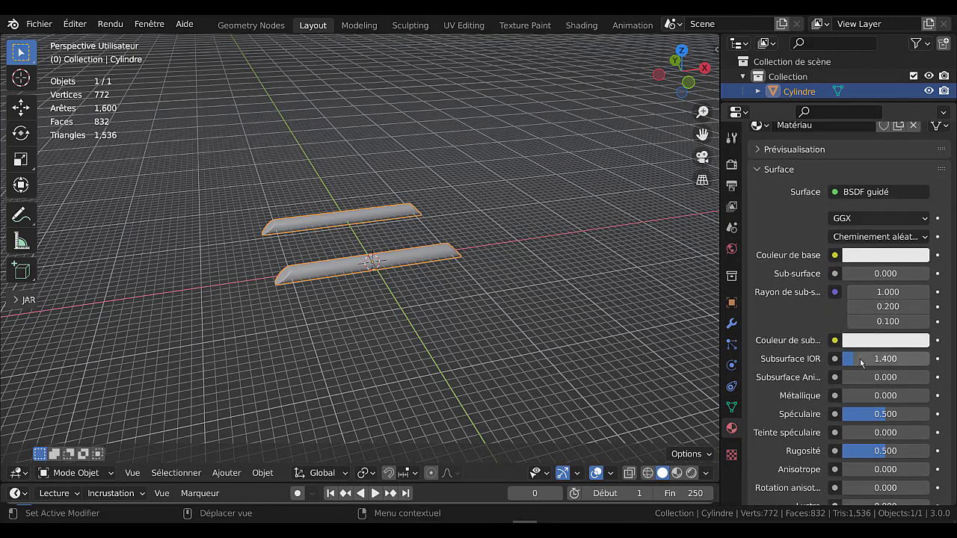
{"action": "scroll", "coordinate": [860, 360], "scroll_direction": "down", "scroll_amount": 3}
{"action": "left_click_drag", "start_coordinate": [874, 376], "coordinate": [839, 374]}
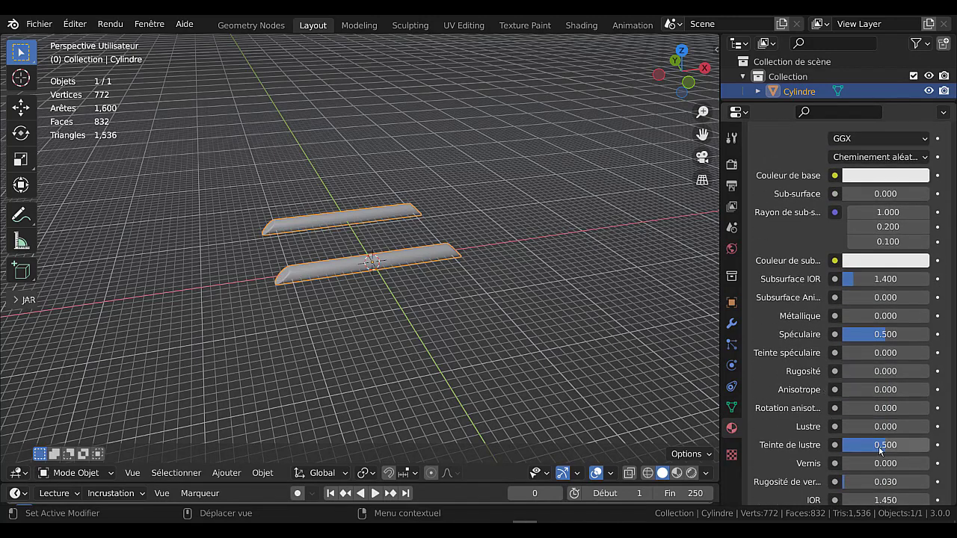
{"action": "left_click_drag", "start_coordinate": [878, 446], "coordinate": [845, 445]}
{"action": "left_click_drag", "start_coordinate": [879, 333], "coordinate": [934, 316]}
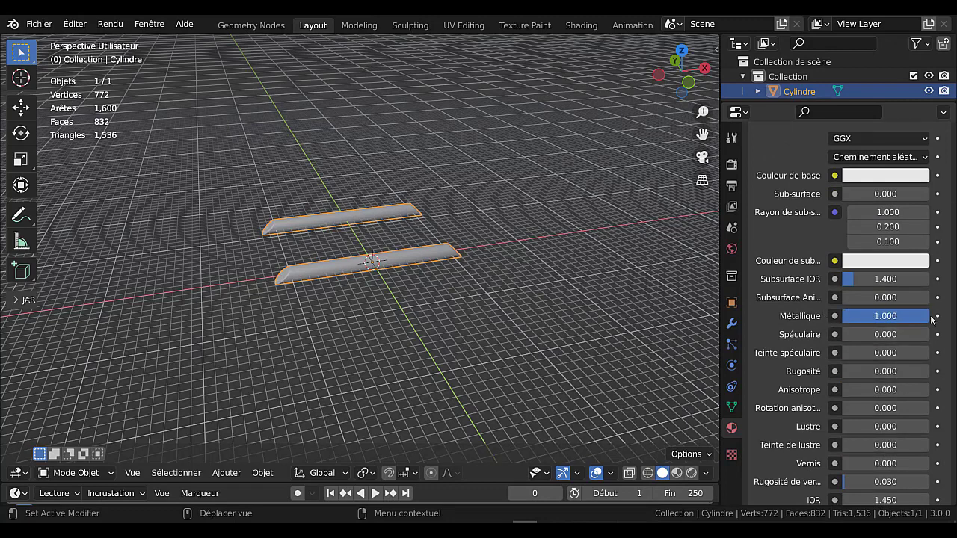
{"action": "scroll", "coordinate": [841, 441], "scroll_direction": "down", "scroll_amount": 5}
{"action": "scroll", "coordinate": [838, 447], "scroll_direction": "up", "scroll_amount": 7}
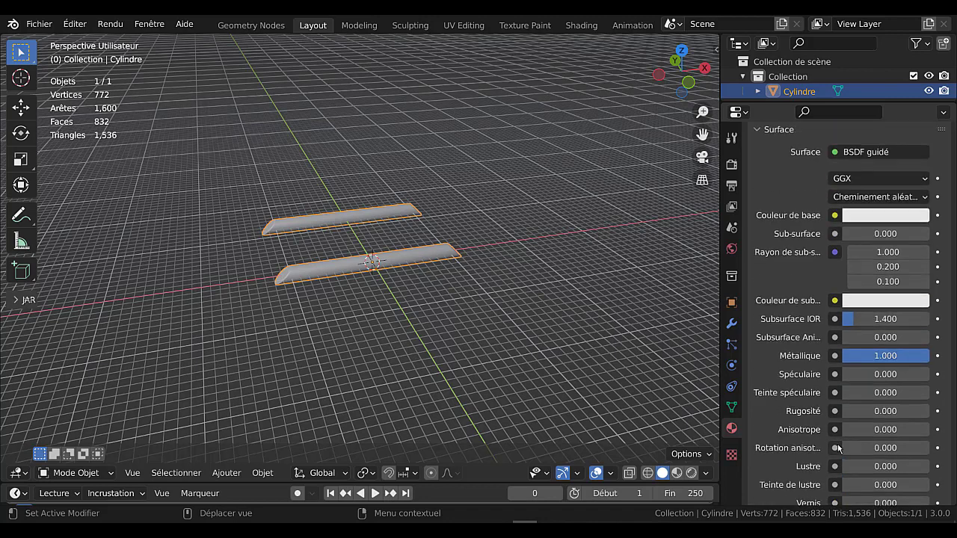
{"action": "scroll", "coordinate": [838, 447], "scroll_direction": "up", "scroll_amount": 3}
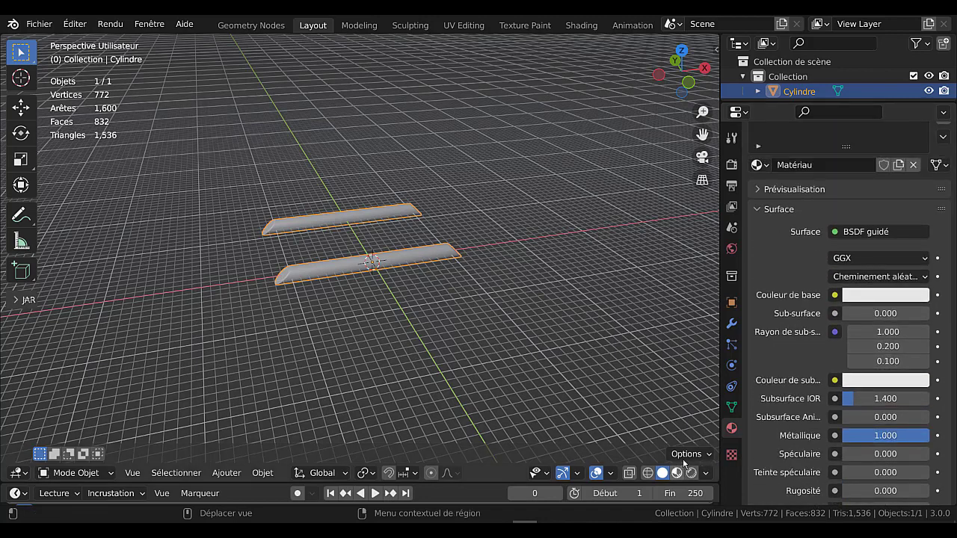
- Switch the 3D viewport to Rendered shading and examine the metal cylinders up close
{"action": "scroll", "coordinate": [583, 343], "scroll_direction": "down", "scroll_amount": 3}
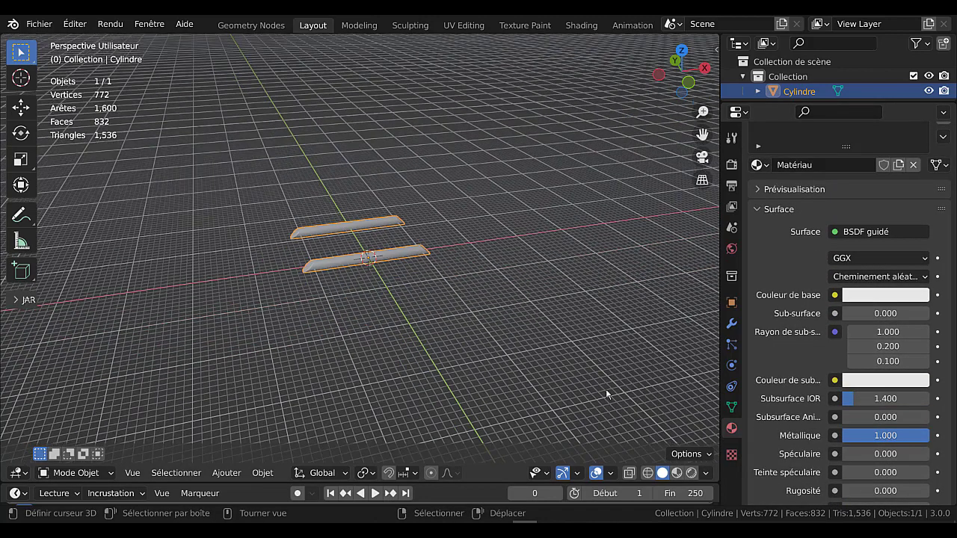
{"action": "left_click", "coordinate": [692, 476]}
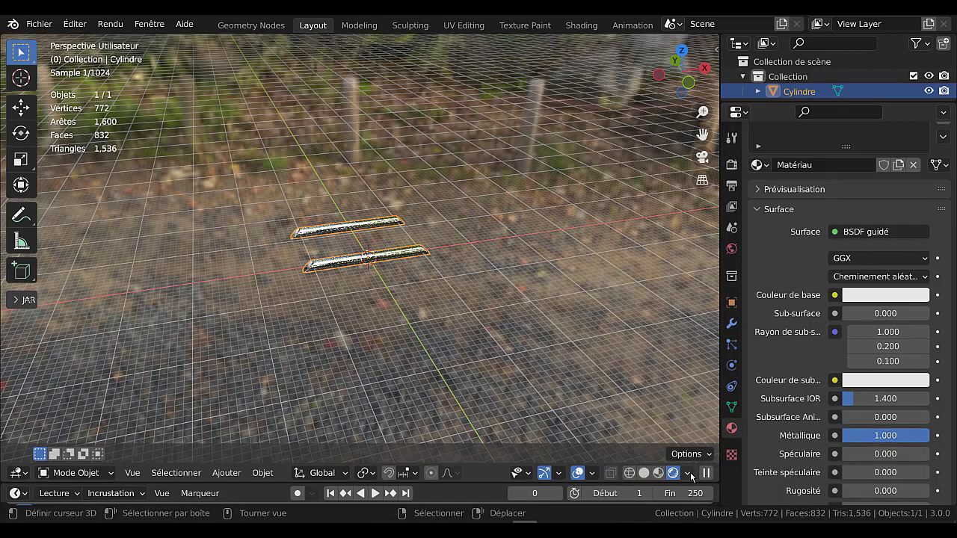
{"action": "left_click", "coordinate": [686, 472]}
{"action": "middle_click_drag", "start_coordinate": [490, 360], "coordinate": [533, 349]}
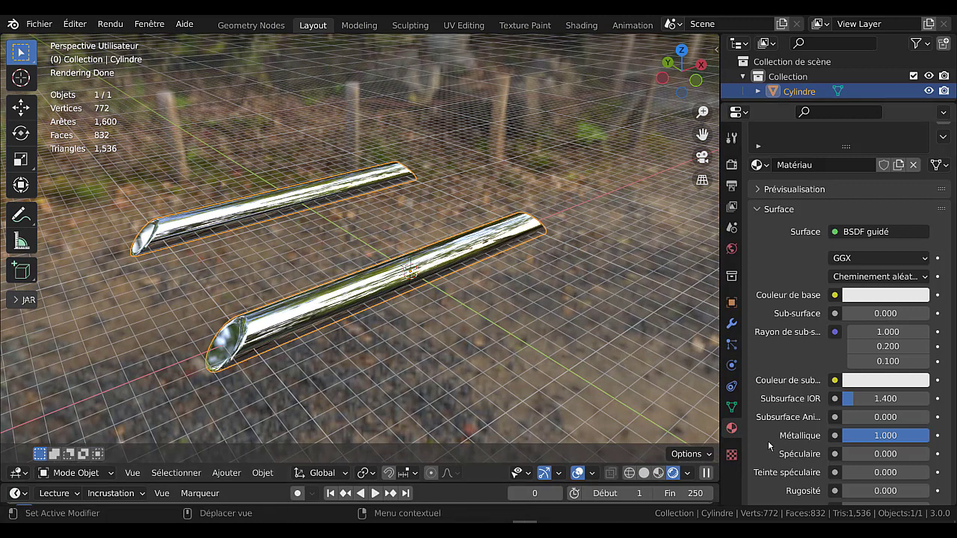
- Hide the world's forest.exr environment from the camera by disabling its Camera ray visibility
{"action": "left_click", "coordinate": [732, 248]}
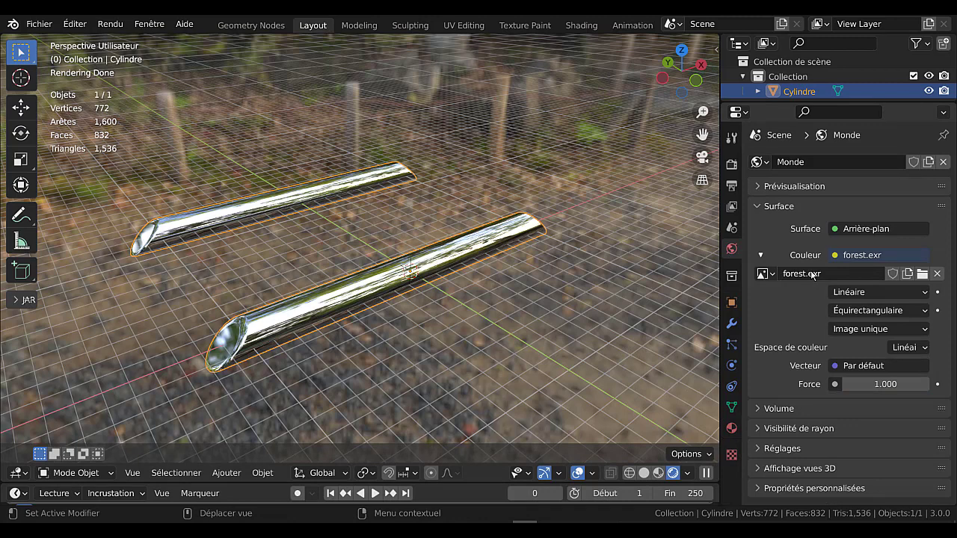
{"action": "left_click", "coordinate": [758, 430]}
{"action": "scroll", "coordinate": [839, 403], "scroll_direction": "down", "scroll_amount": 3}
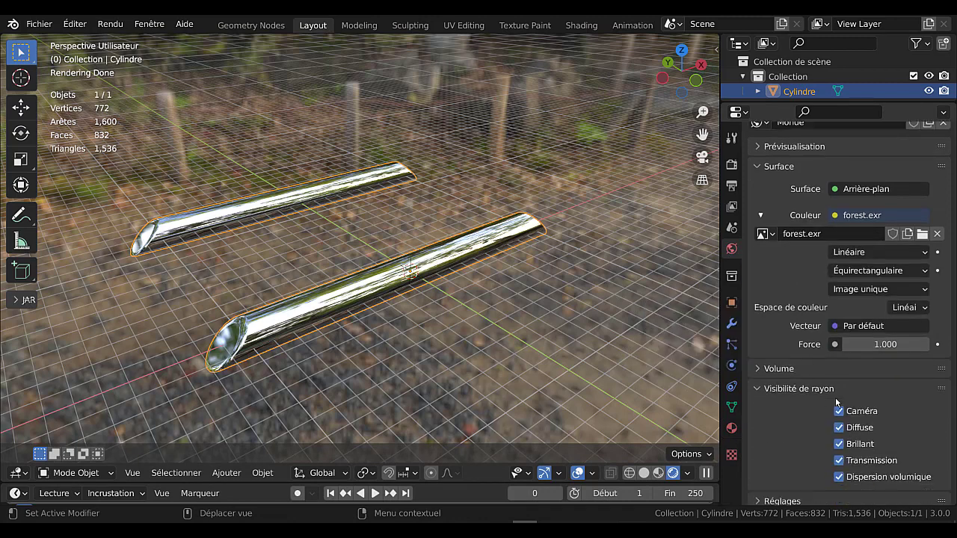
{"action": "left_click", "coordinate": [838, 372]}
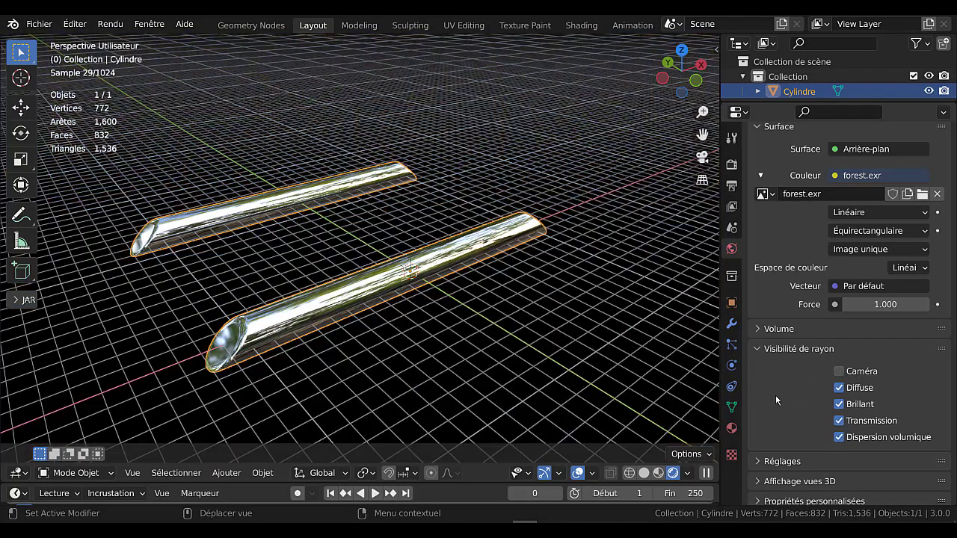
- Show the cylinders in front view with Material Preview shading and widen the 3D viewport by narrowing the properties editor
{"action": "middle_click_drag", "start_coordinate": [513, 354], "coordinate": [480, 333]}
{"action": "key", "text": "KP_1"}
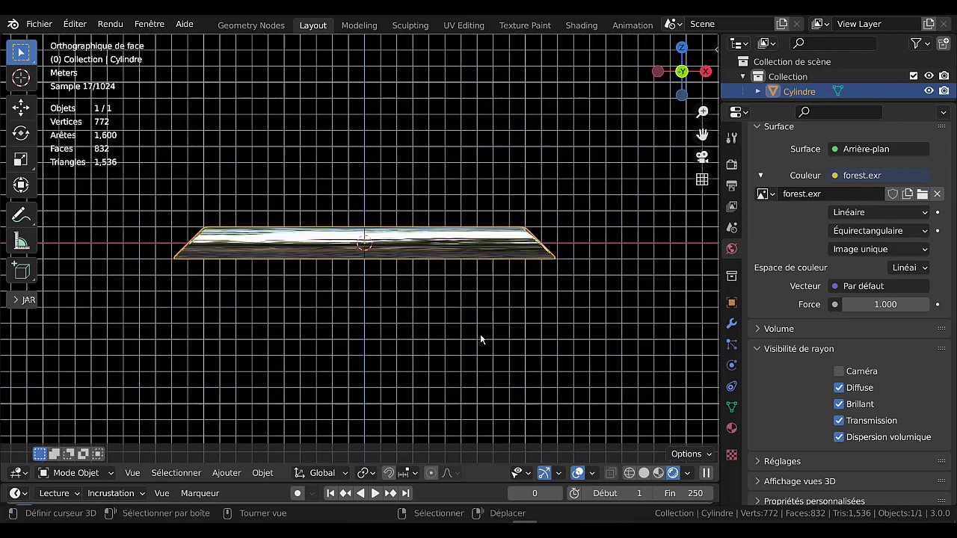
{"action": "left_click", "coordinate": [659, 473]}
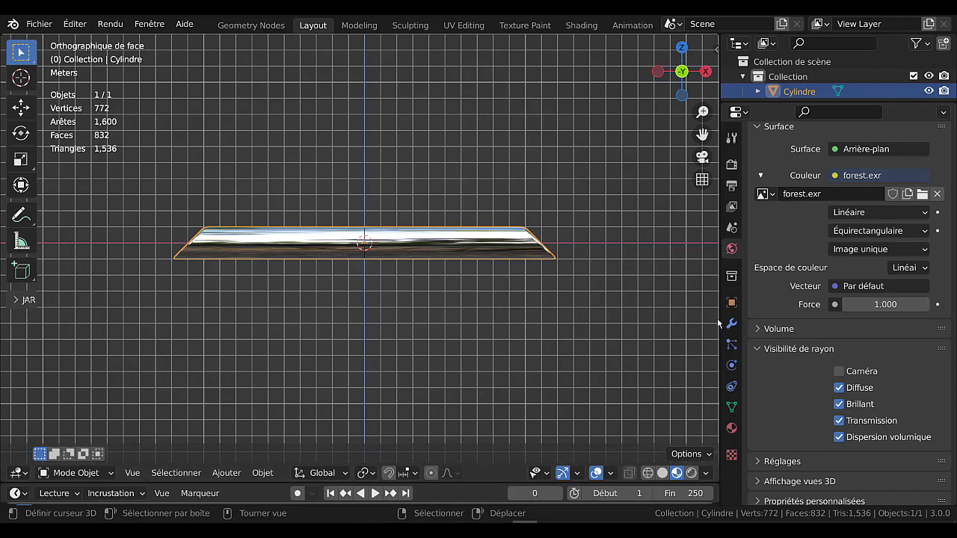
{"action": "left_click_drag", "start_coordinate": [717, 318], "coordinate": [795, 318]}
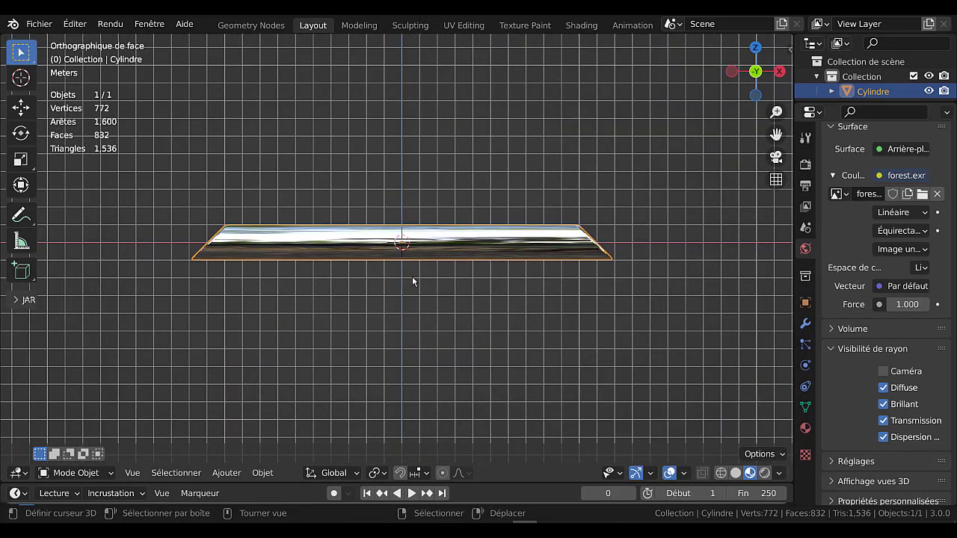
- Raise the cylinder pair about 1.08 m along Z so its underside rests on the X axis line
{"action": "scroll", "coordinate": [658, 249], "scroll_direction": "up", "scroll_amount": 1}
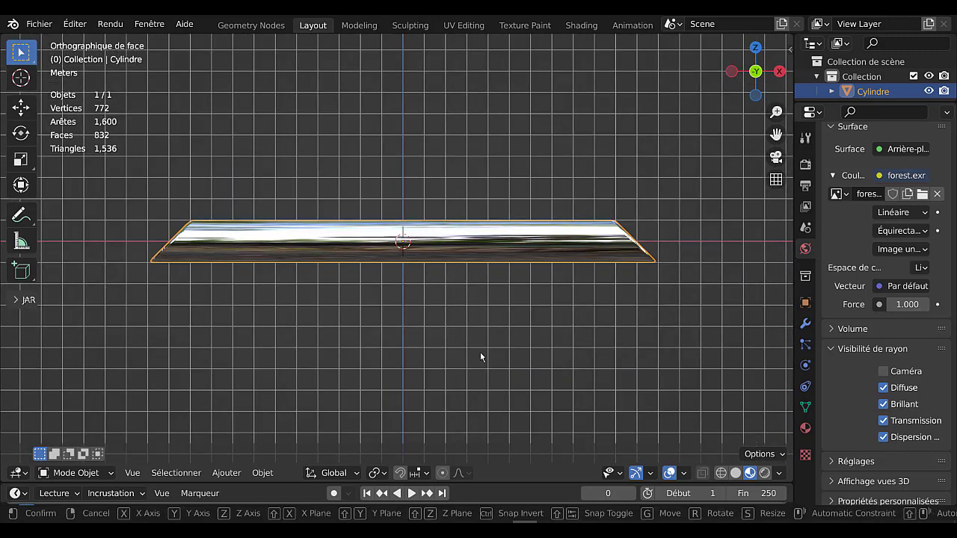
{"action": "key", "text": "g"}
{"action": "key", "text": "z"}
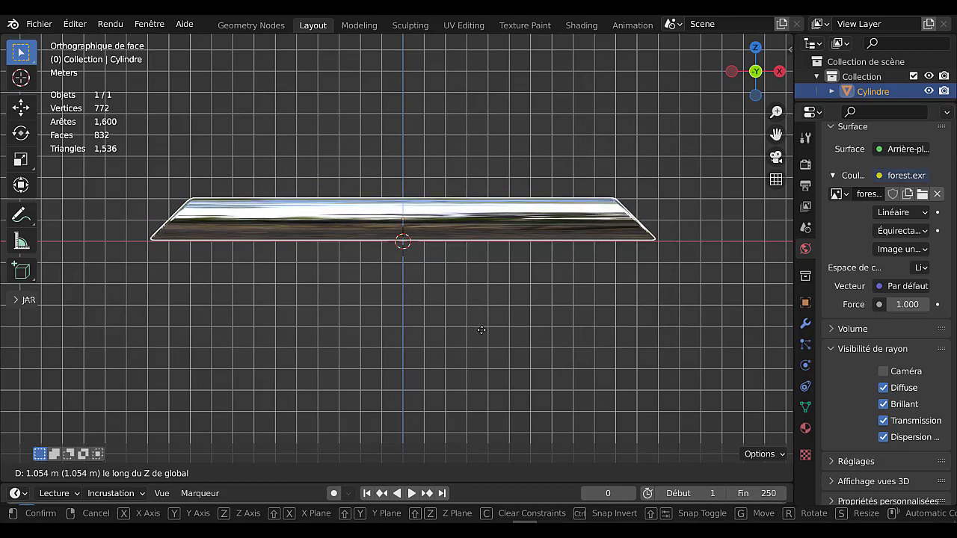
{"action": "left_click", "coordinate": [481, 330]}
- Duplicate the cylinder pair and place the copy directly above it, offset about 2.09 m along Z and 0.24 m along X
{"action": "scroll", "coordinate": [505, 317], "scroll_direction": "down", "scroll_amount": 4}
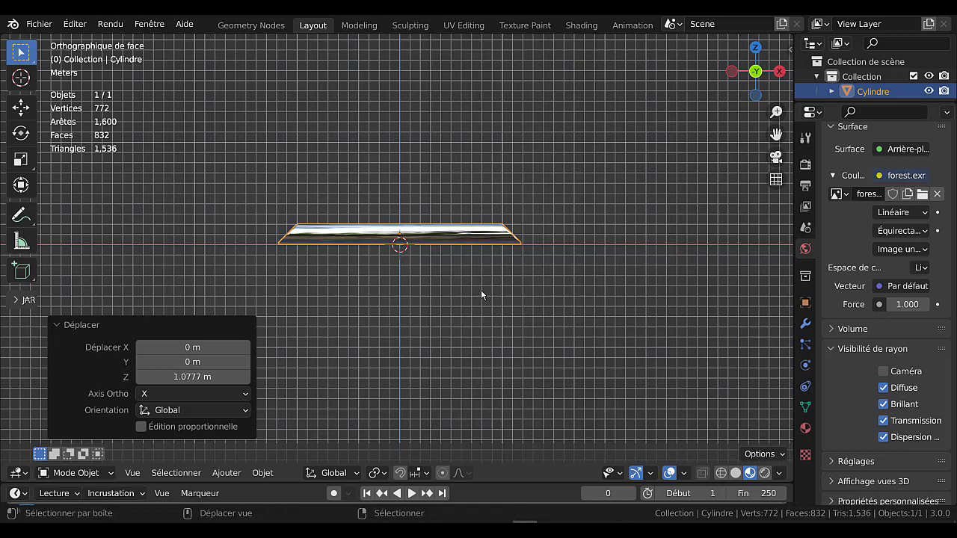
{"action": "key", "text": "shift+d"}
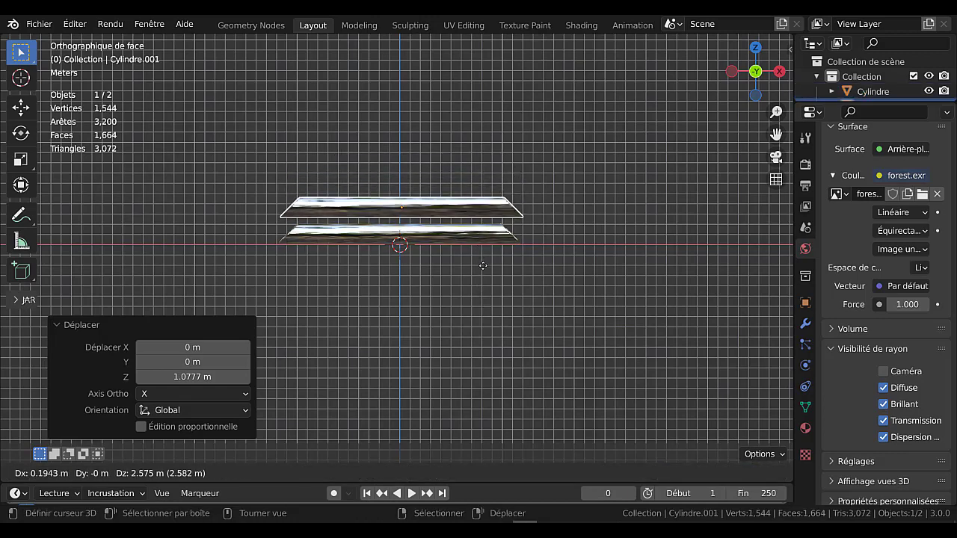
{"action": "left_click", "coordinate": [557, 320]}
{"action": "scroll", "coordinate": [541, 309], "scroll_direction": "up", "scroll_amount": 3}
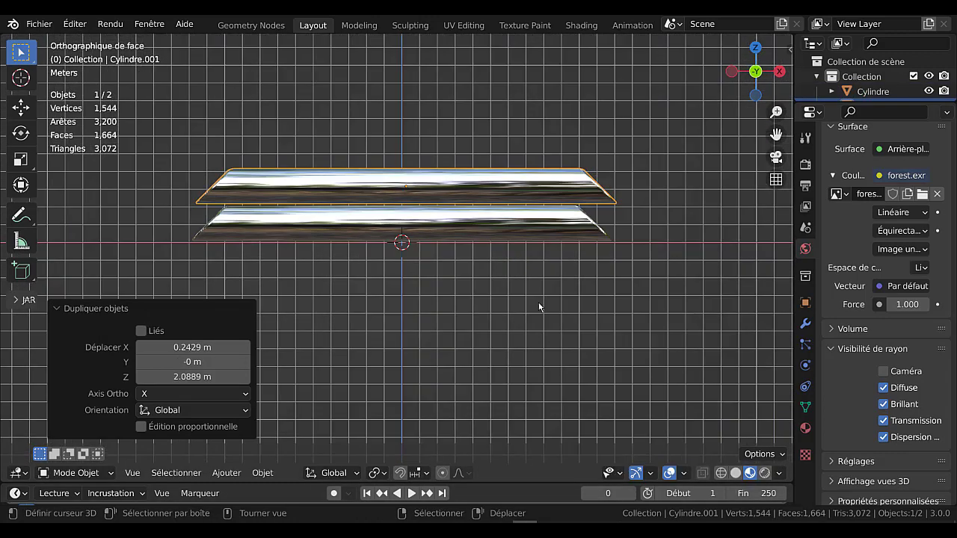
- Switch the viewport to Solid shading and lower the upper cylinder pair about 0.06 m along Z onto the lower pair
{"action": "left_click", "coordinate": [735, 472]}
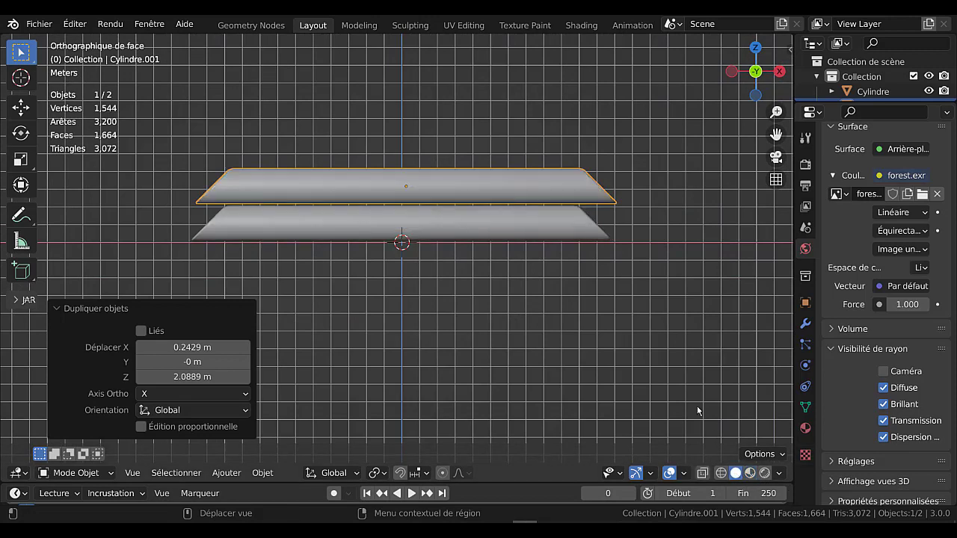
{"action": "scroll", "coordinate": [555, 314], "scroll_direction": "up", "scroll_amount": 1}
{"action": "key", "text": "g"}
{"action": "key", "text": "z"}
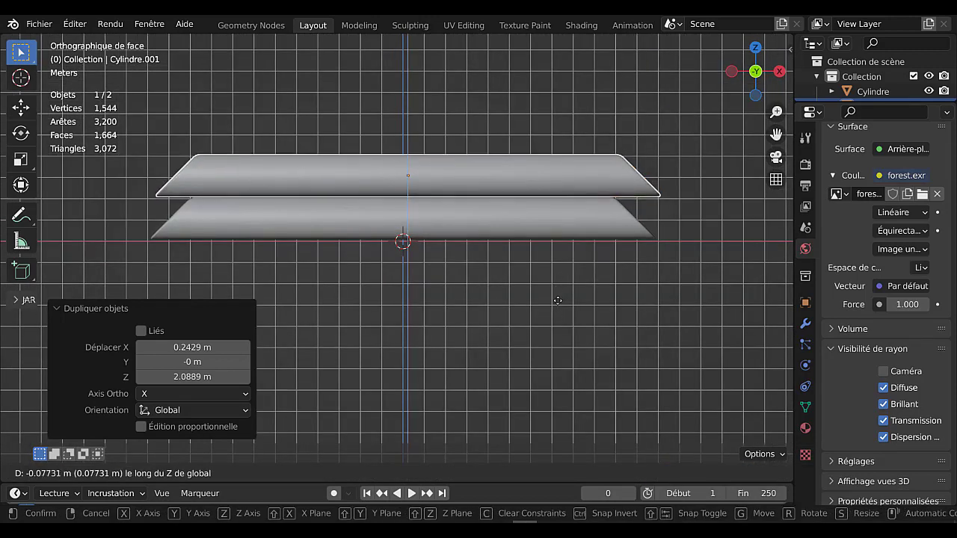
{"action": "left_click", "coordinate": [557, 297]}
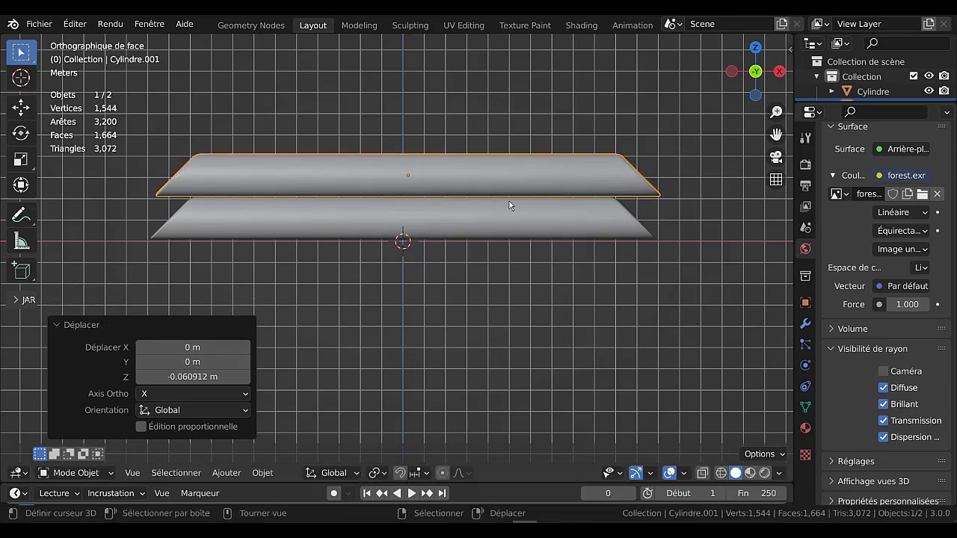
{"action": "scroll", "coordinate": [540, 228], "scroll_direction": "up", "scroll_amount": 2}
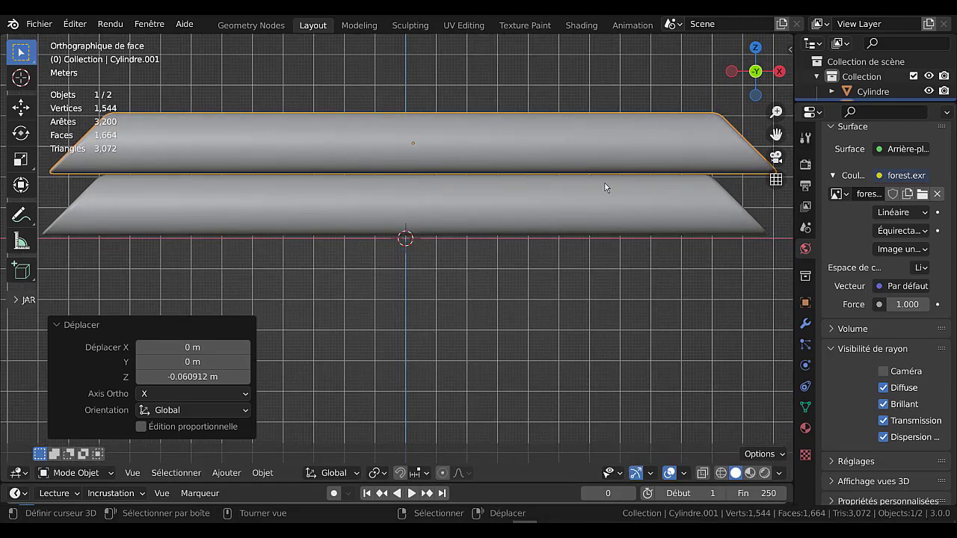
{"action": "scroll", "coordinate": [508, 311], "scroll_direction": "down", "scroll_amount": 3}
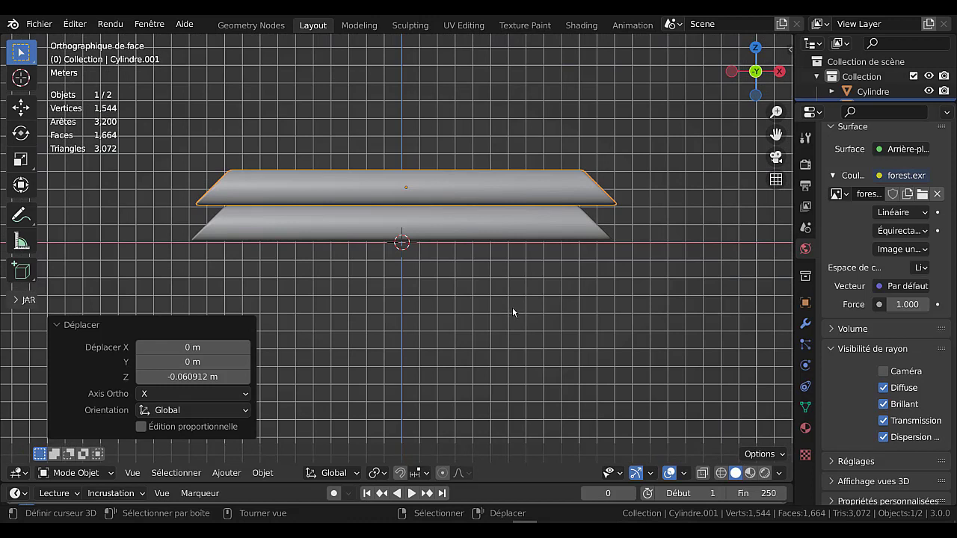
- Try to rotate the upper cylinder pair 90° about the global Z axis
{"action": "key", "text": "r"}
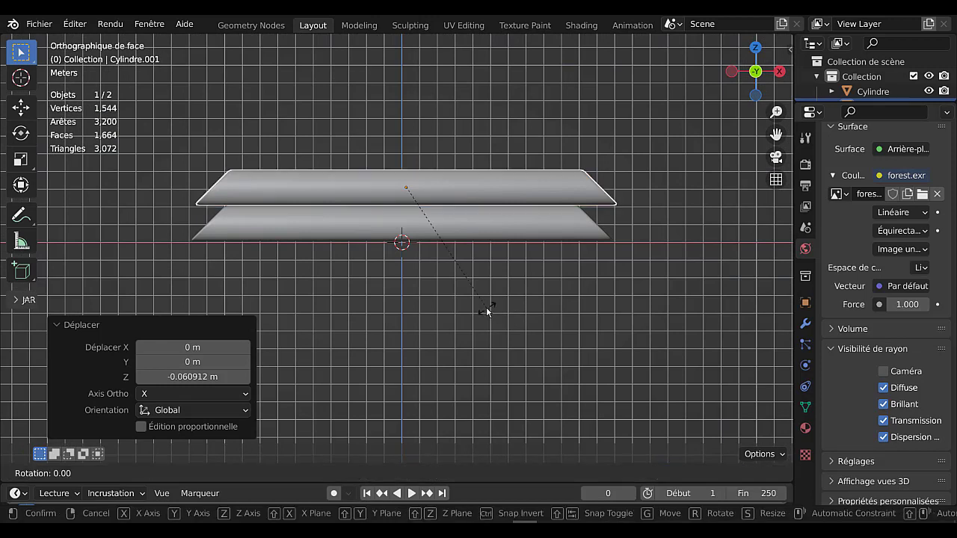
{"action": "type", "text": "z90"}
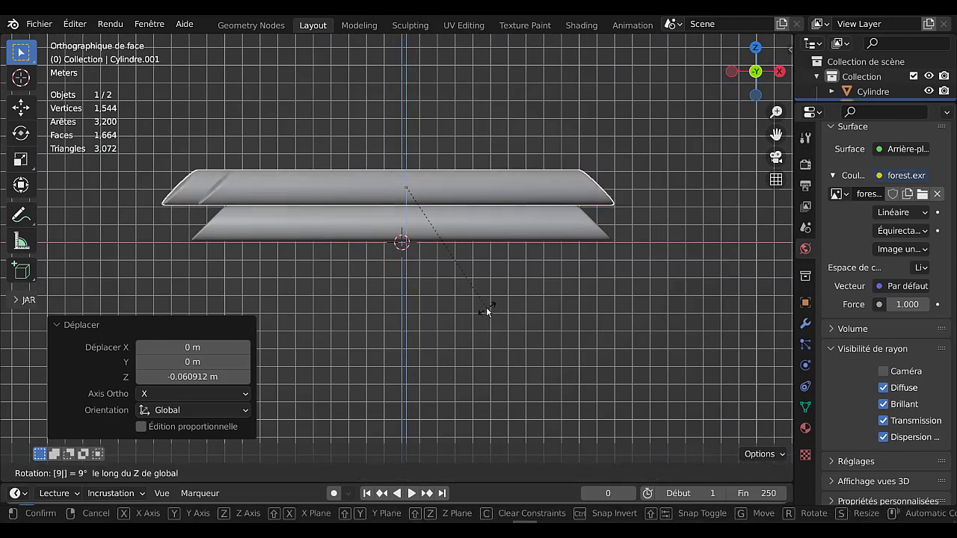
{"action": "key", "text": "Return"}
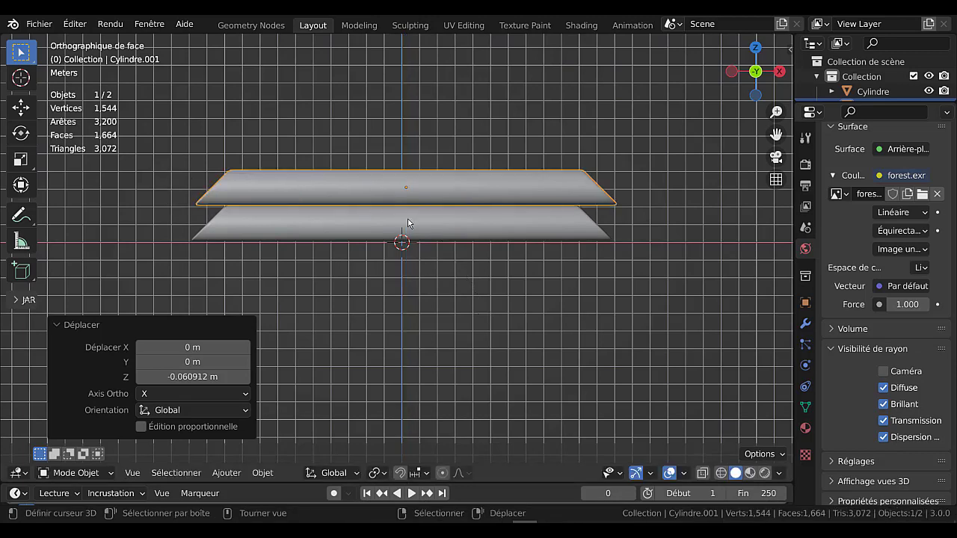
- Delete the upper cylinder pair and select the remaining lower pair
{"action": "middle_click_drag", "start_coordinate": [411, 225], "coordinate": [507, 228]}
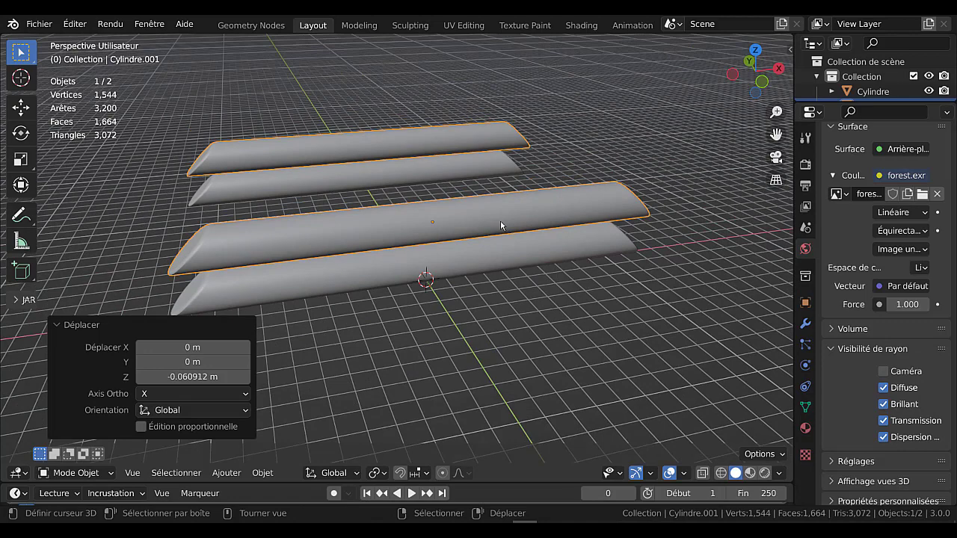
{"action": "key", "text": "x"}
{"action": "left_click", "coordinate": [500, 221]}
{"action": "left_click", "coordinate": [493, 255]}
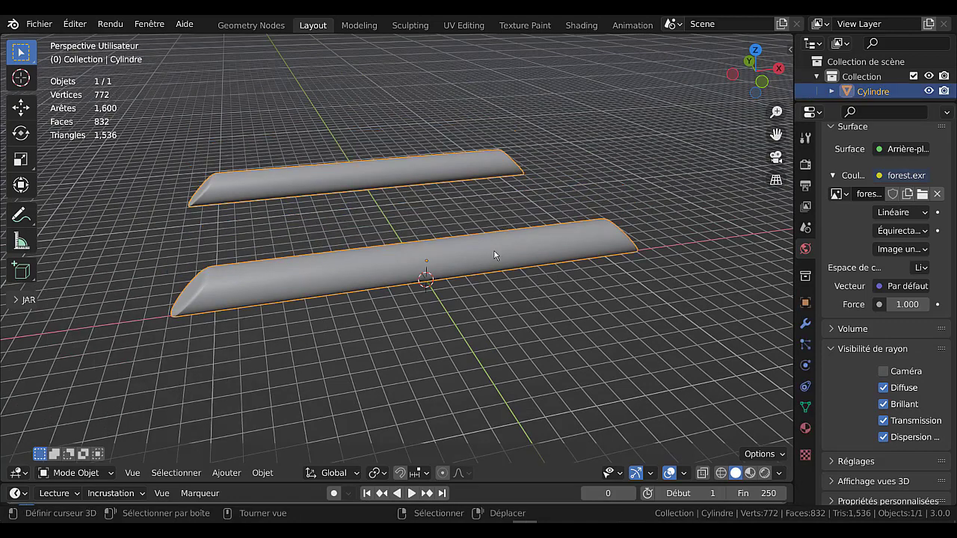
- Set the cylinder pair's origin to its geometry so it sits midway between the two cylinders
{"action": "middle_click_drag", "start_coordinate": [493, 255], "coordinate": [459, 326]}
{"action": "middle_click_drag", "start_coordinate": [378, 238], "coordinate": [497, 305]}
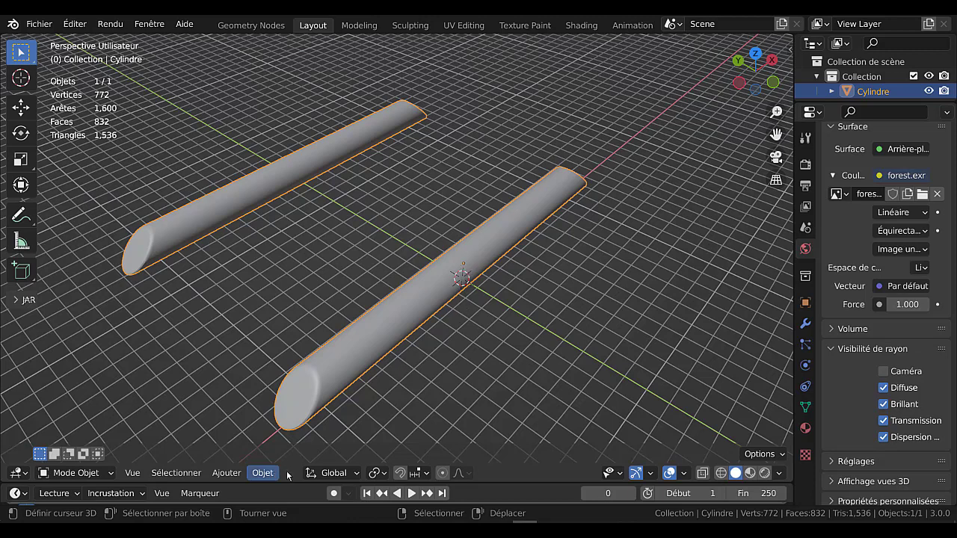
{"action": "left_click", "coordinate": [262, 473]}
{"action": "mouse_move", "coordinate": [229, 475]}
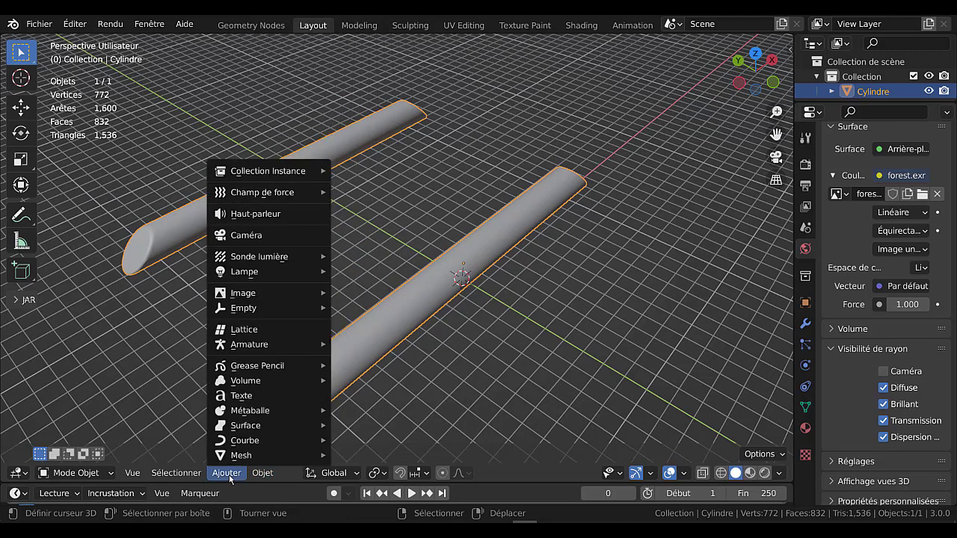
{"action": "mouse_move", "coordinate": [259, 474]}
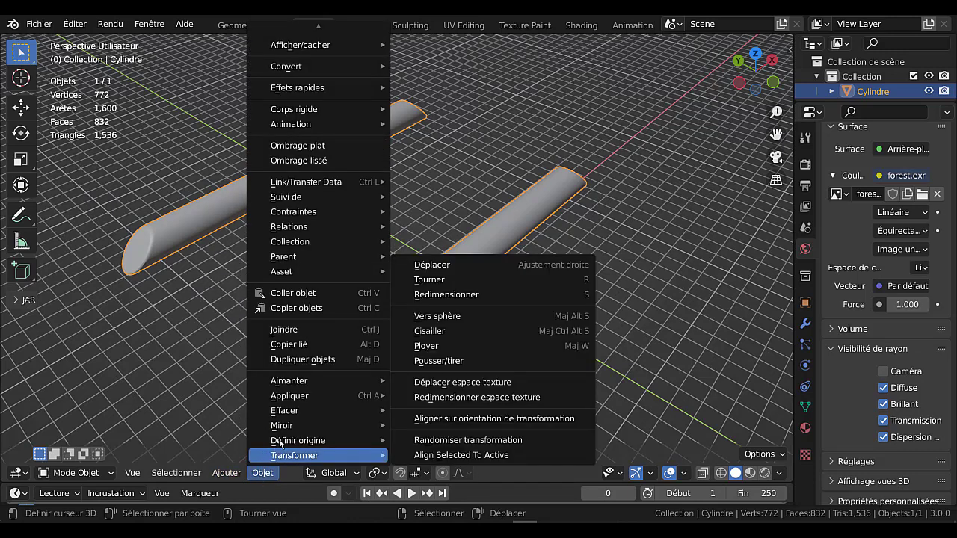
{"action": "mouse_move", "coordinate": [285, 442]}
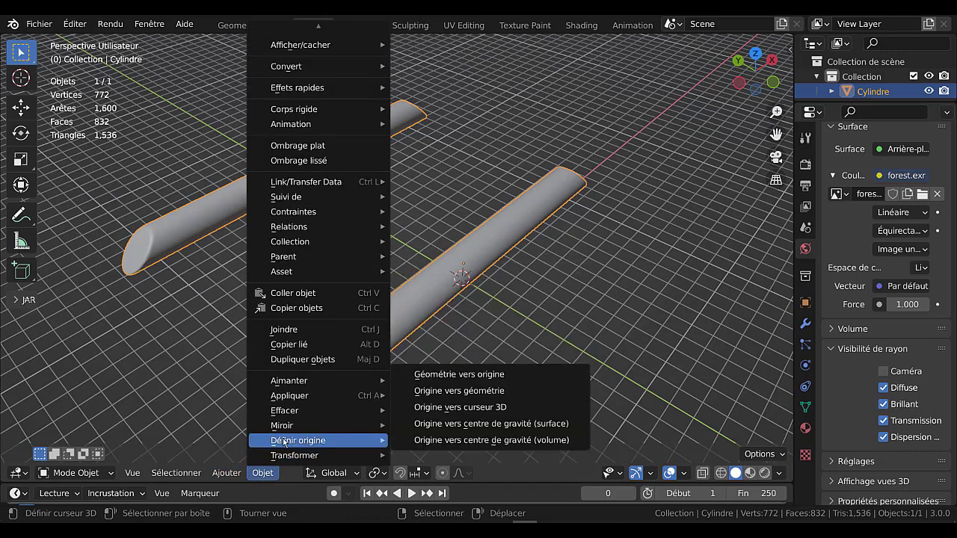
{"action": "left_click", "coordinate": [467, 391]}
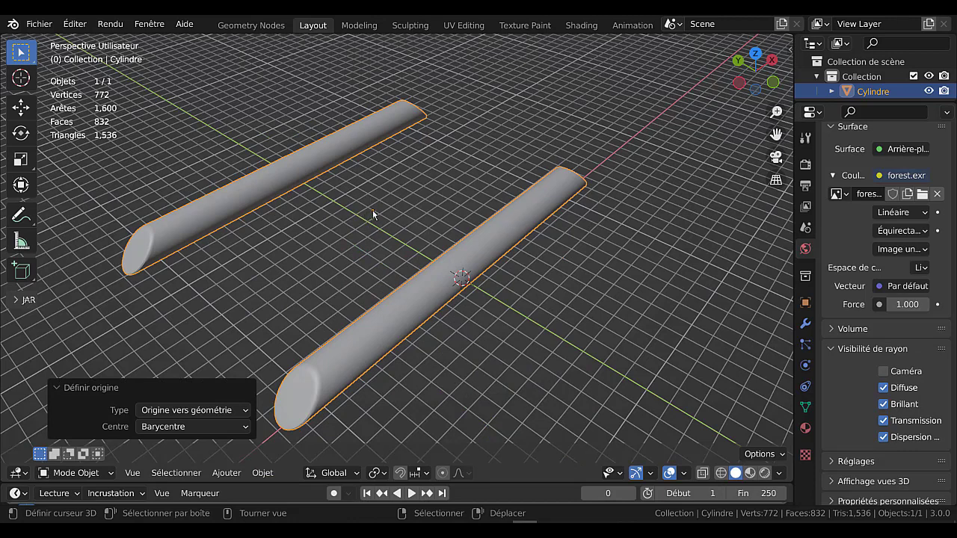
- Snap the 3D cursor to the world origin and the selected cylinder pair to the cursor
{"action": "scroll", "coordinate": [372, 207], "scroll_direction": "down", "scroll_amount": 3}
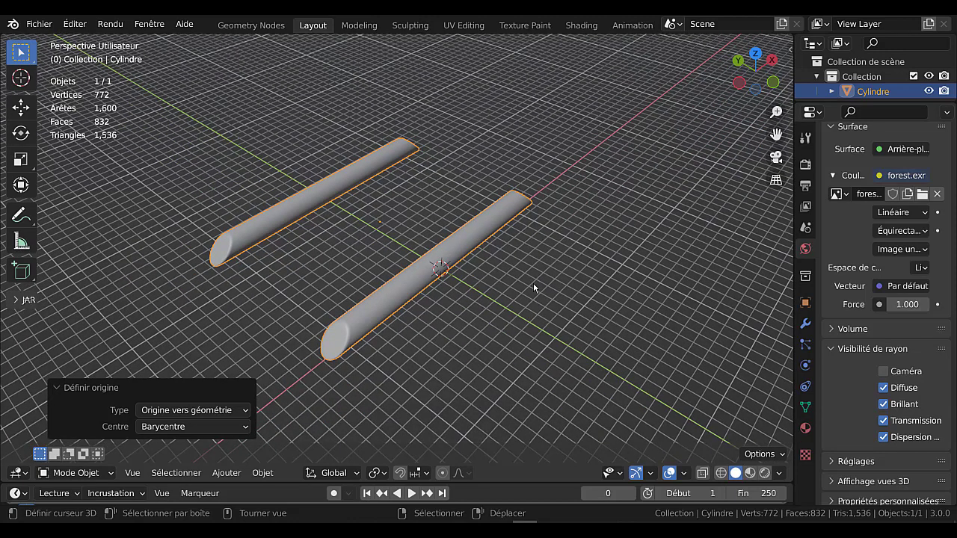
{"action": "key", "text": "shift+s"}
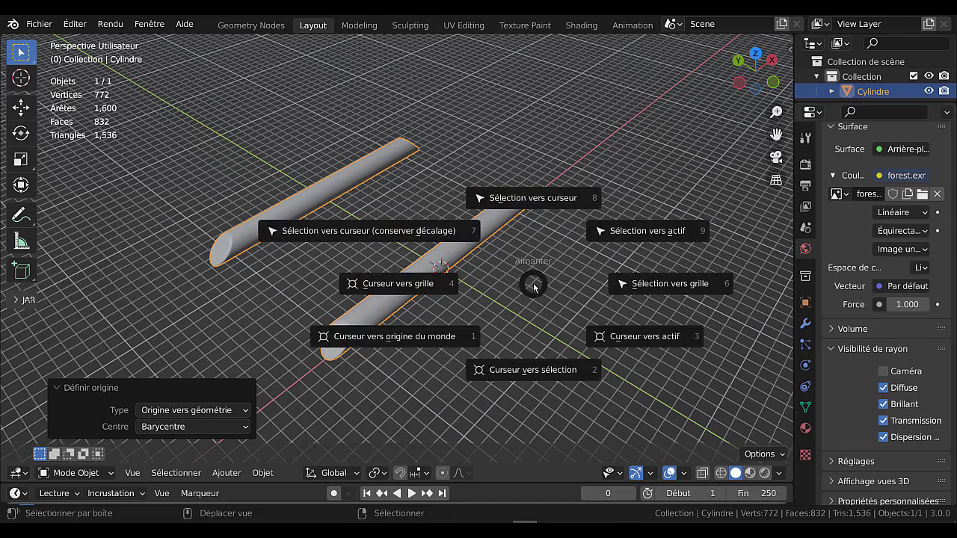
{"action": "left_click", "coordinate": [423, 338]}
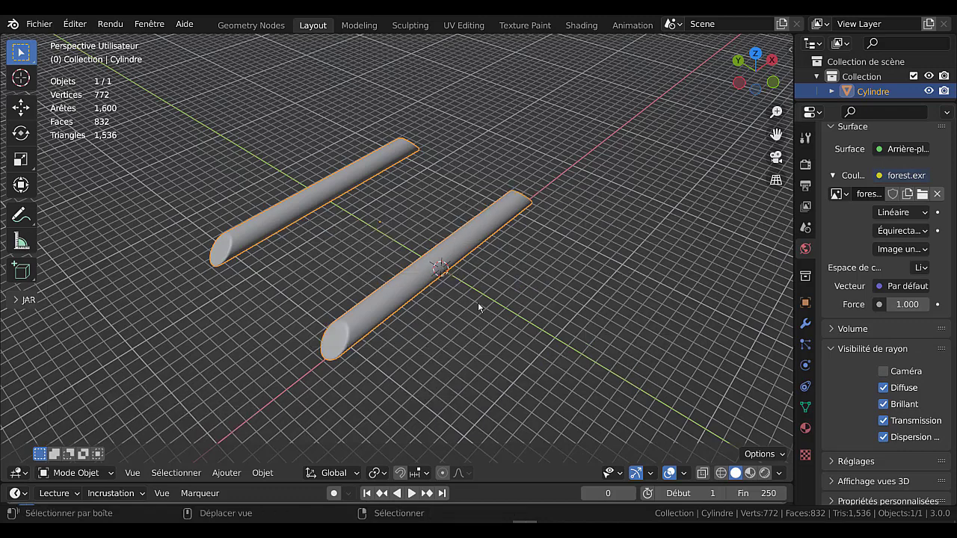
{"action": "key", "text": "shift+s"}
{"action": "left_click", "coordinate": [485, 218]}
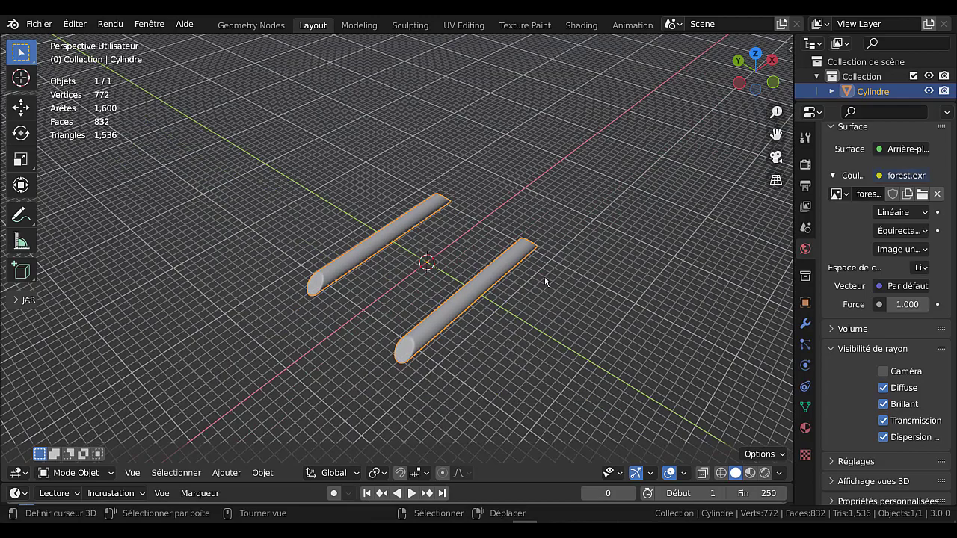
- In front view, raise the cylinder pair about 1.10 m along Z so its underside rests on the X axis line
{"action": "middle_click_drag", "start_coordinate": [546, 277], "coordinate": [596, 275]}
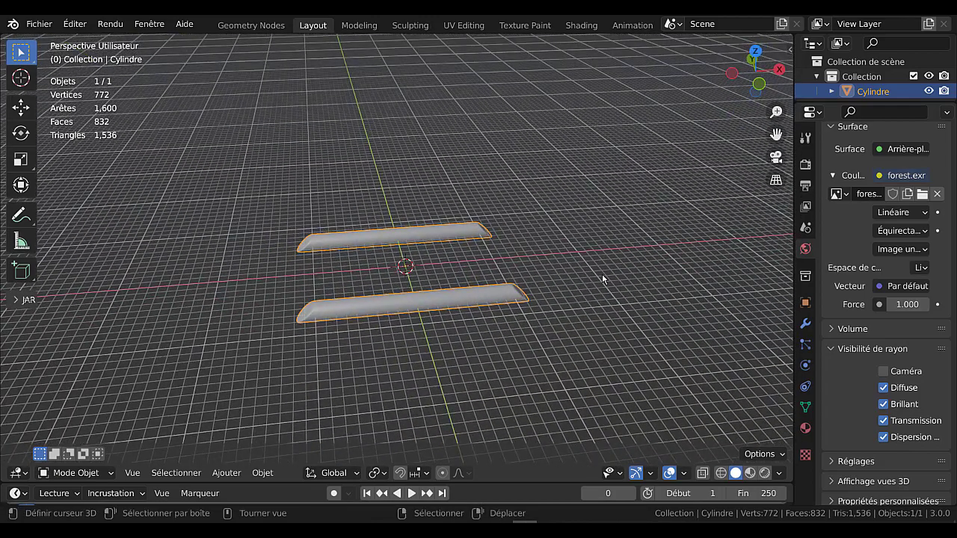
{"action": "key", "text": "KP_1"}
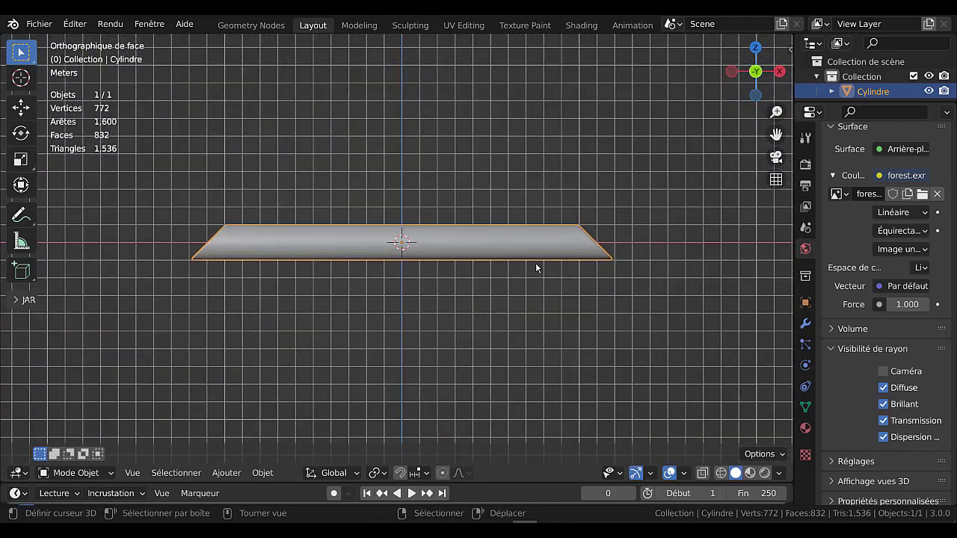
{"action": "key", "text": "g"}
{"action": "key", "text": "z"}
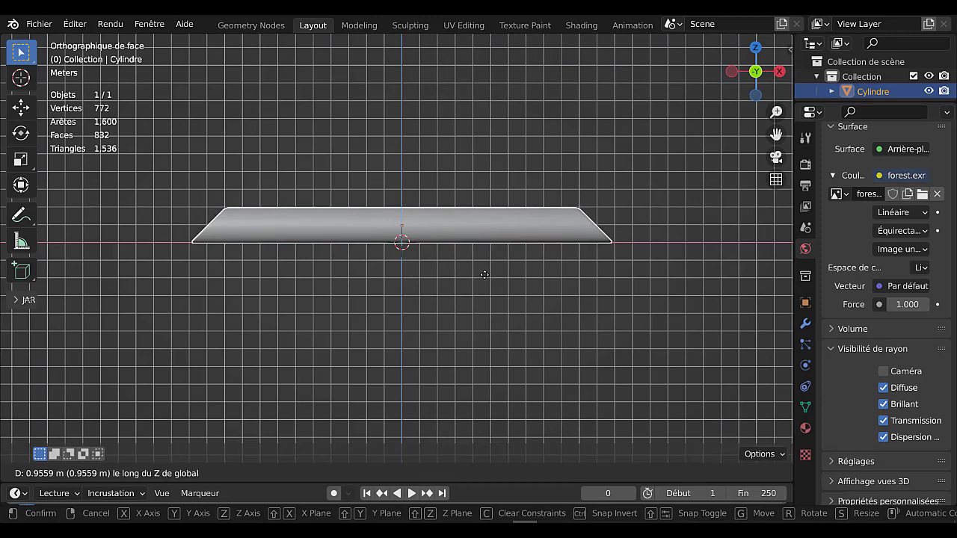
{"action": "left_click", "coordinate": [485, 271]}
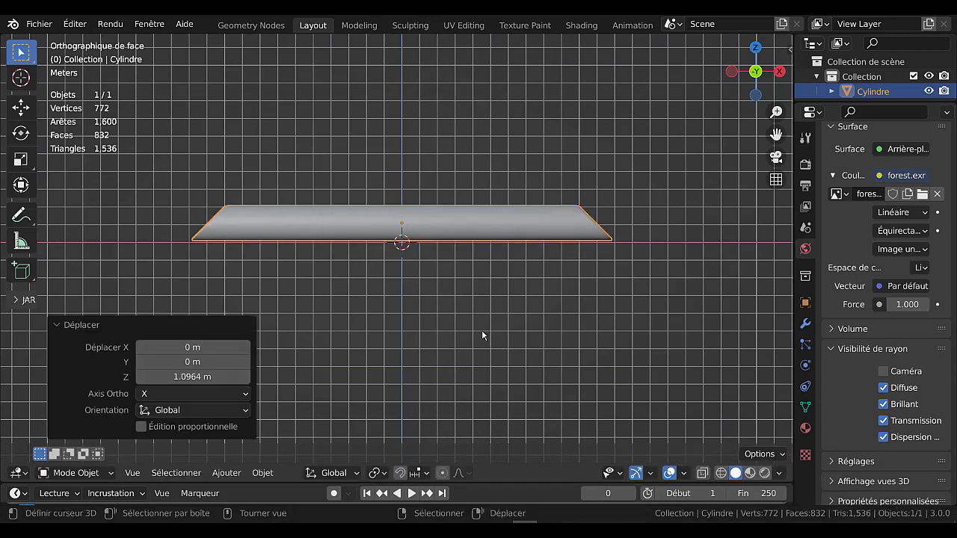
- Duplicate the cylinder pair in place and raise the copy about 2.02 m along Z, directly above the original
{"action": "key", "text": "shift+d"}
{"action": "key", "text": "Escape"}
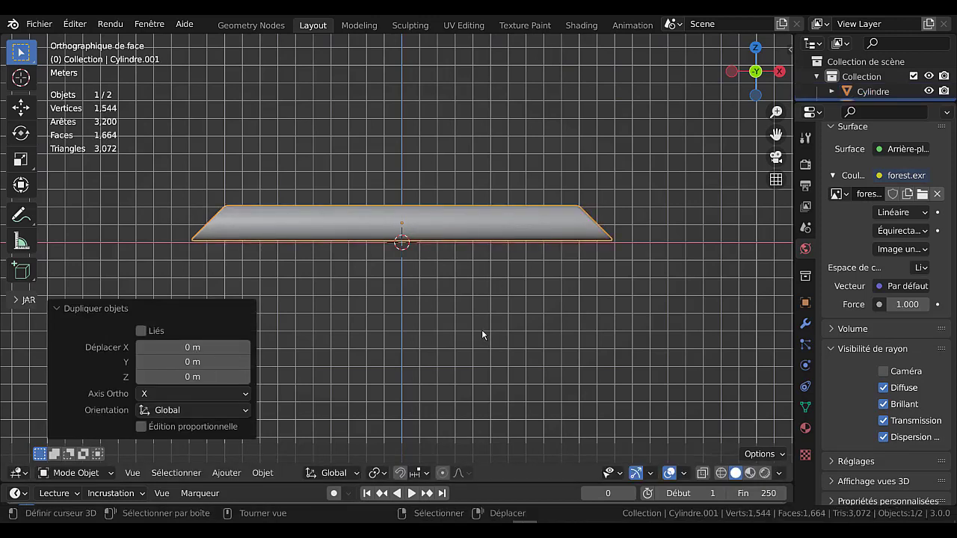
{"action": "key", "text": "g"}
{"action": "key", "text": "z"}
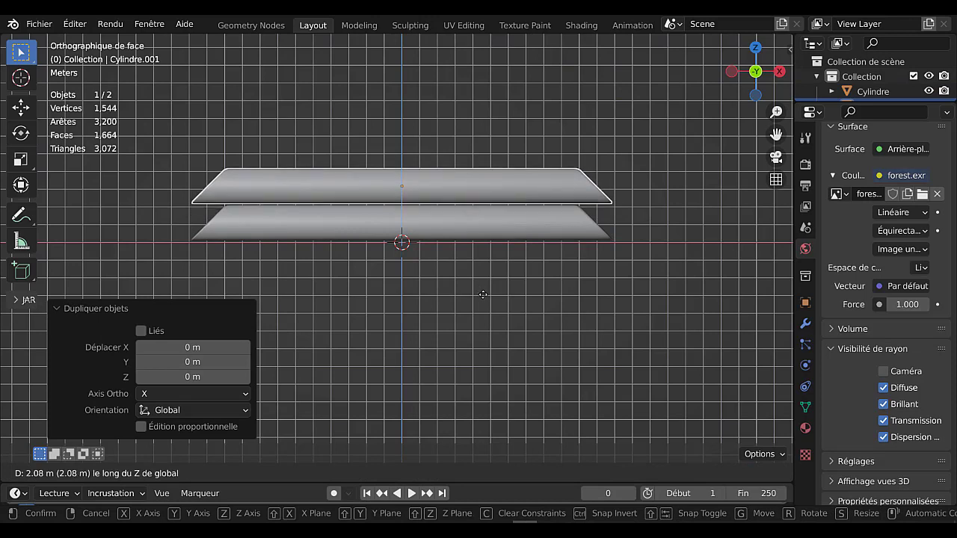
{"action": "left_click", "coordinate": [503, 297]}
- Rotate the upper cylinder pair 90° about the global Z axis so it crosses the lower pair
{"action": "type", "text": "r"}
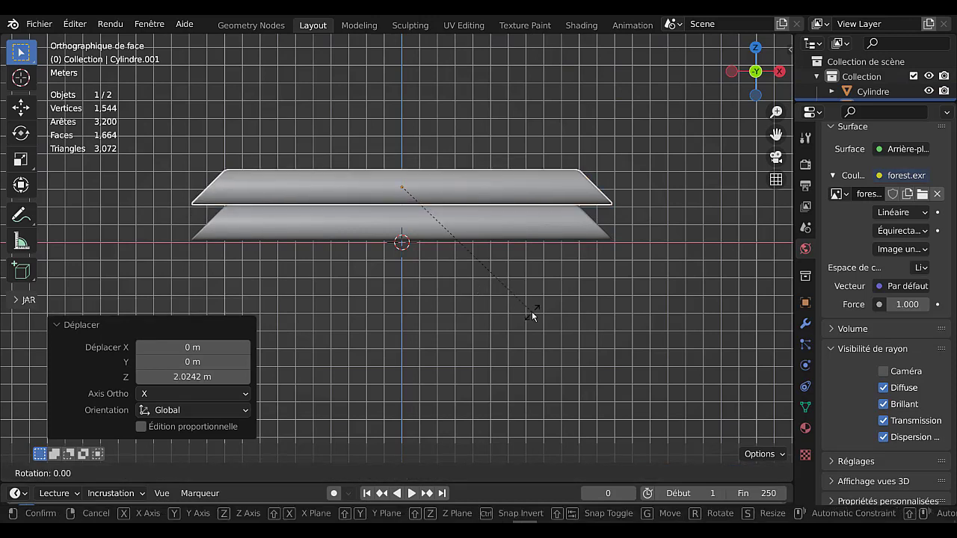
{"action": "type", "text": "z"}
{"action": "type", "text": "90"}
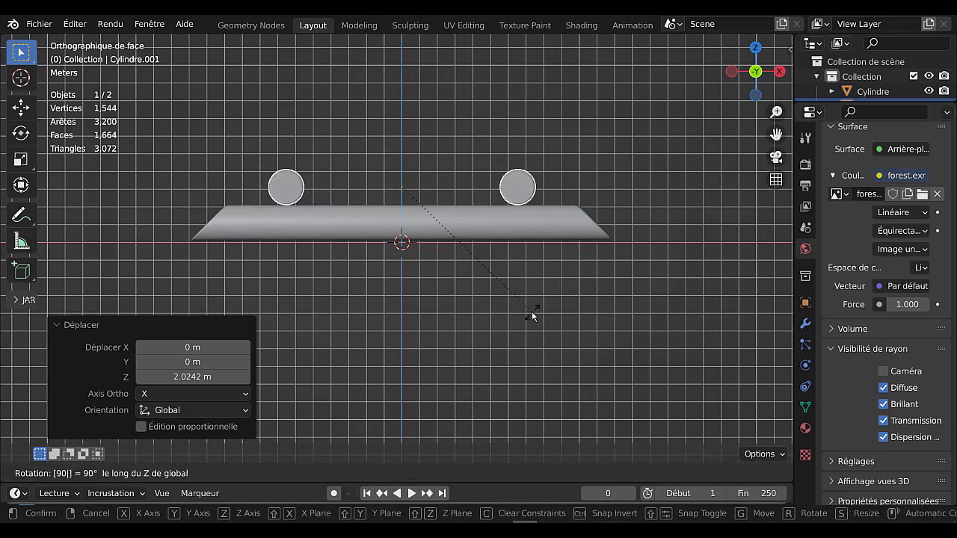
{"action": "key", "text": "Return"}
{"action": "middle_click_drag", "start_coordinate": [534, 276], "coordinate": [598, 336]}
{"action": "scroll", "coordinate": [628, 347], "scroll_direction": "down", "scroll_amount": 4}
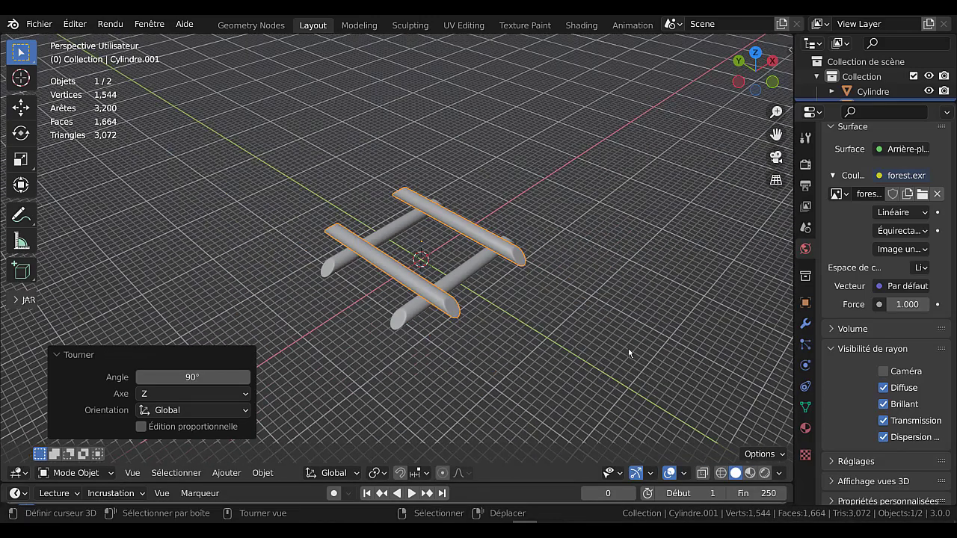
- Duplicate both crossed cylinder pairs together and raise the copies about 4.23 m along Z above the originals
{"action": "key", "text": "KP_1"}
{"action": "scroll", "coordinate": [545, 335], "scroll_direction": "up", "scroll_amount": 2}
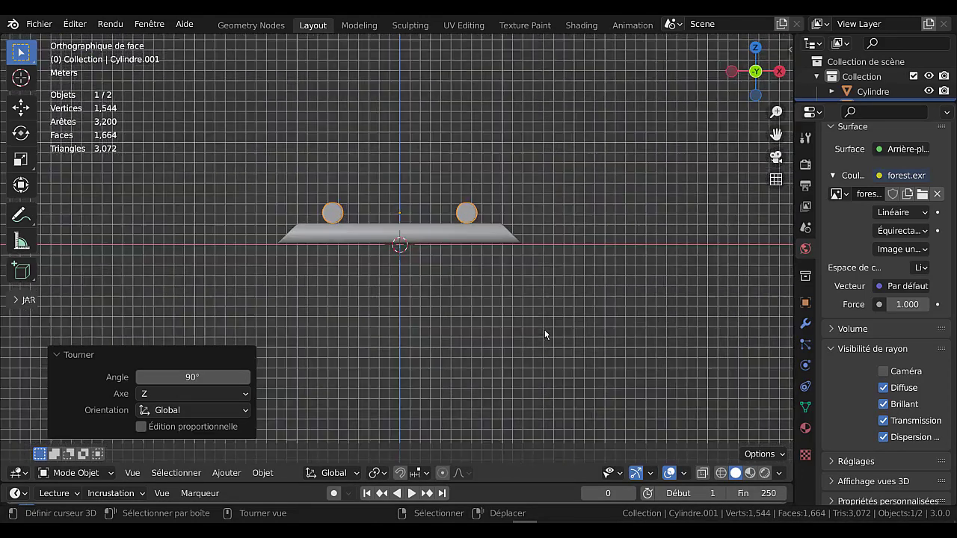
{"action": "left_click", "coordinate": [411, 235], "text": "shift"}
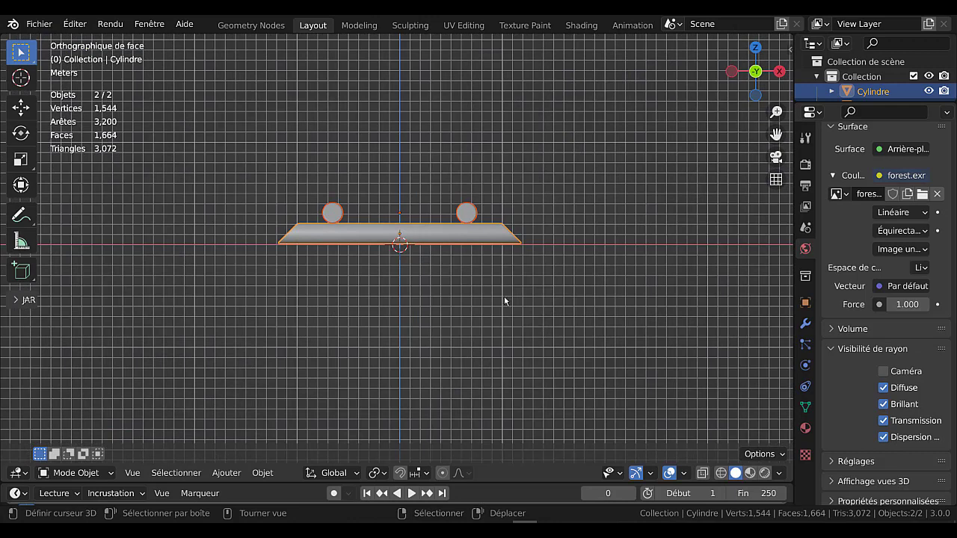
{"action": "key", "text": "shift+d"}
{"action": "key", "text": "Escape"}
{"action": "key", "text": "g"}
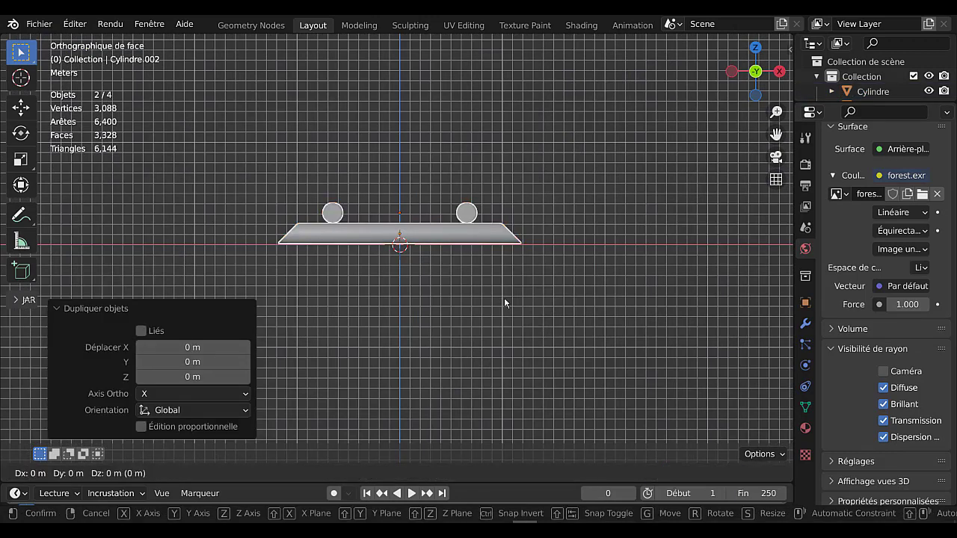
{"action": "key", "text": "z"}
{"action": "left_click", "coordinate": [501, 231]}
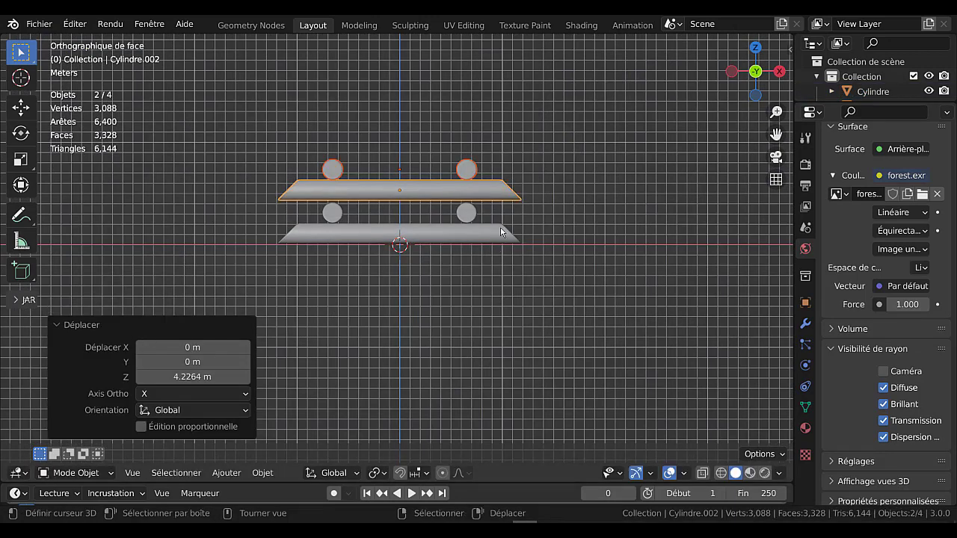
- Lower the copied cylinder pairs about 0.18 m along Z so they rest on the cylinders below
{"action": "scroll", "coordinate": [500, 232], "scroll_direction": "up", "scroll_amount": 5}
{"action": "key", "text": "g"}
{"action": "key", "text": "z"}
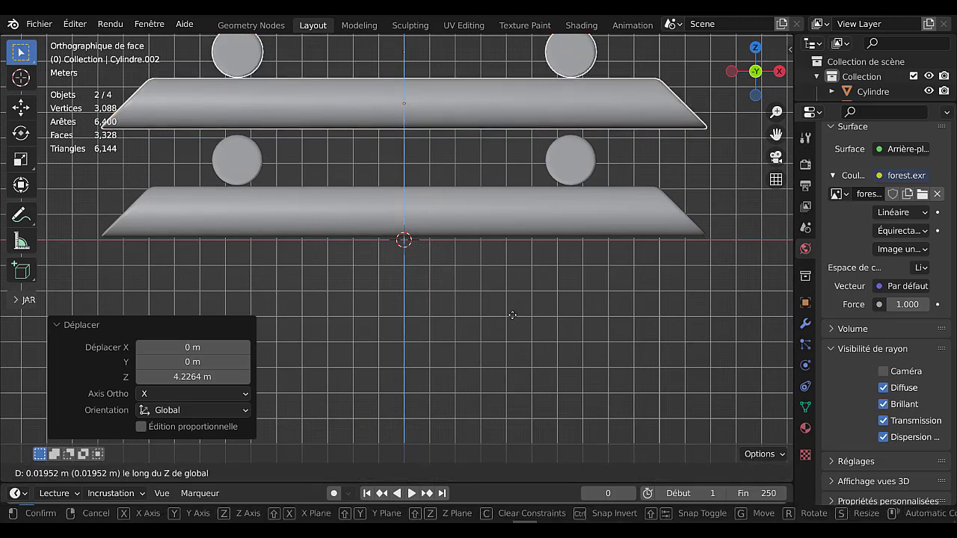
{"action": "left_click", "coordinate": [524, 366]}
- Duplicate the upper two crossed cylinder pairs and raise the copies about 4.23 m along Z to form a third tier
{"action": "scroll", "coordinate": [525, 363], "scroll_direction": "down", "scroll_amount": 5}
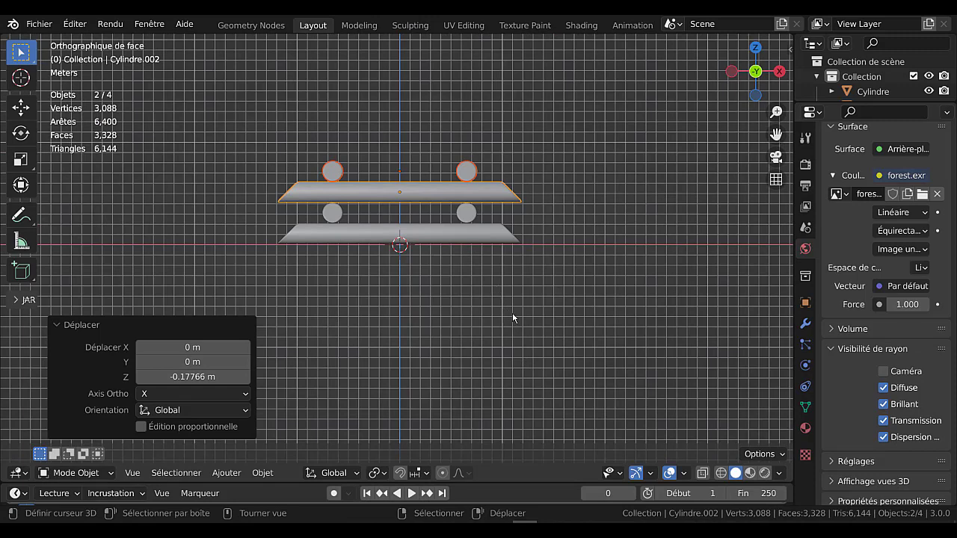
{"action": "key", "text": "shift+d"}
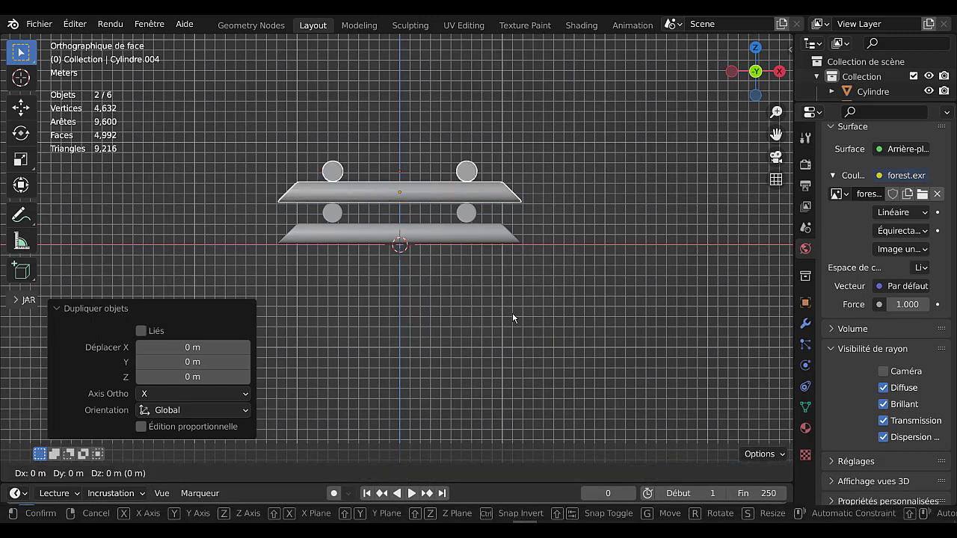
{"action": "key", "text": "z"}
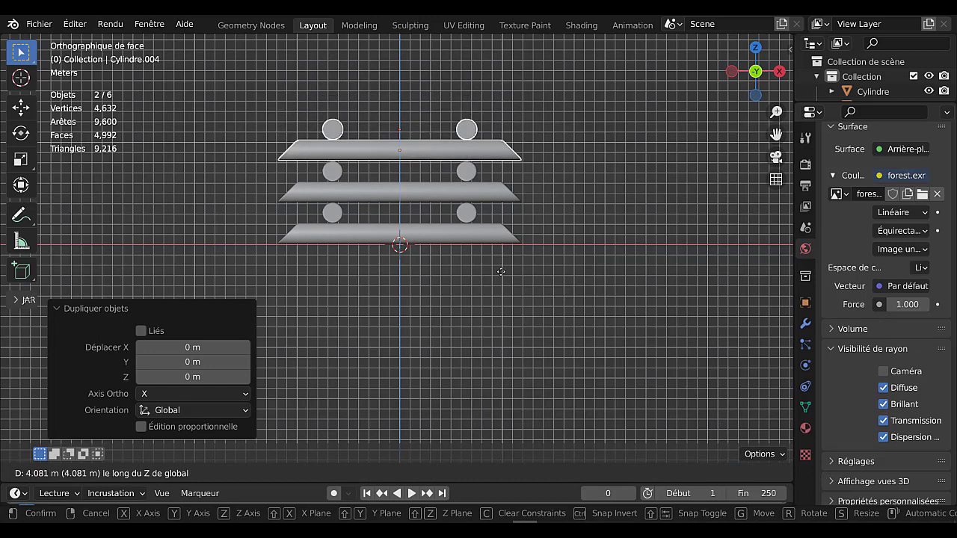
{"action": "left_click", "coordinate": [511, 254]}
{"action": "scroll", "coordinate": [514, 228], "scroll_direction": "up", "scroll_amount": 4}
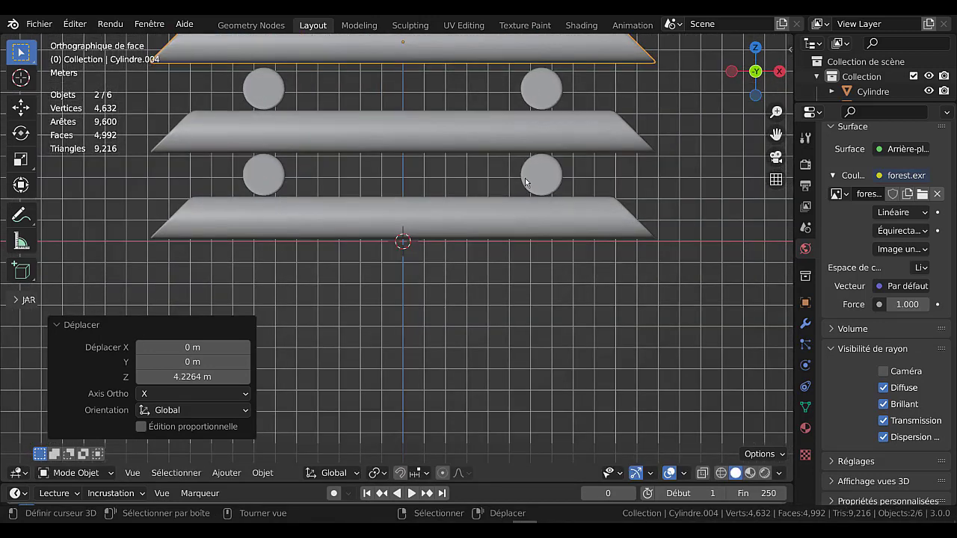
- Lower the third-tier cylinder pairs about 0.18 m along Z so they rest on the cylinders below
{"action": "middle_click_drag", "start_coordinate": [526, 182], "coordinate": [521, 289], "text": "shift"}
{"action": "key", "text": "g"}
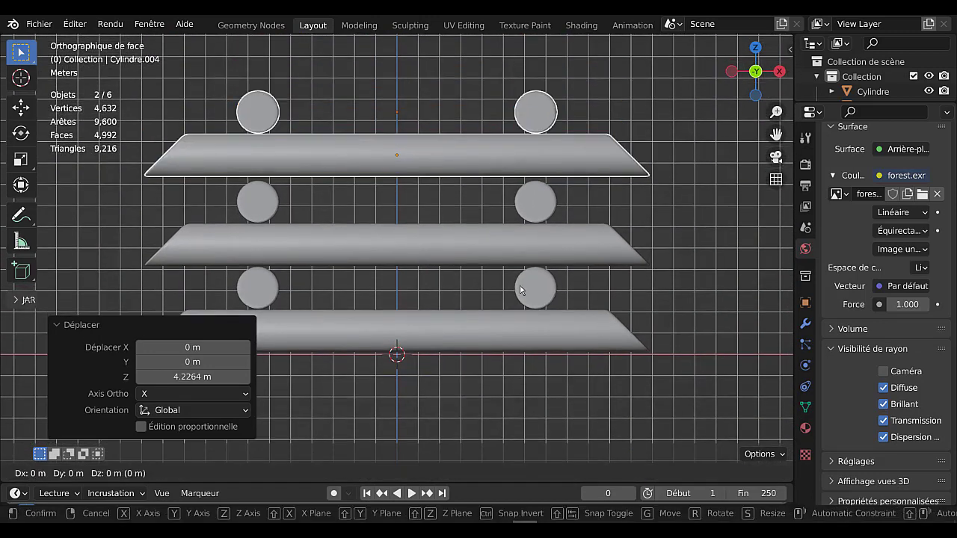
{"action": "key", "text": "z"}
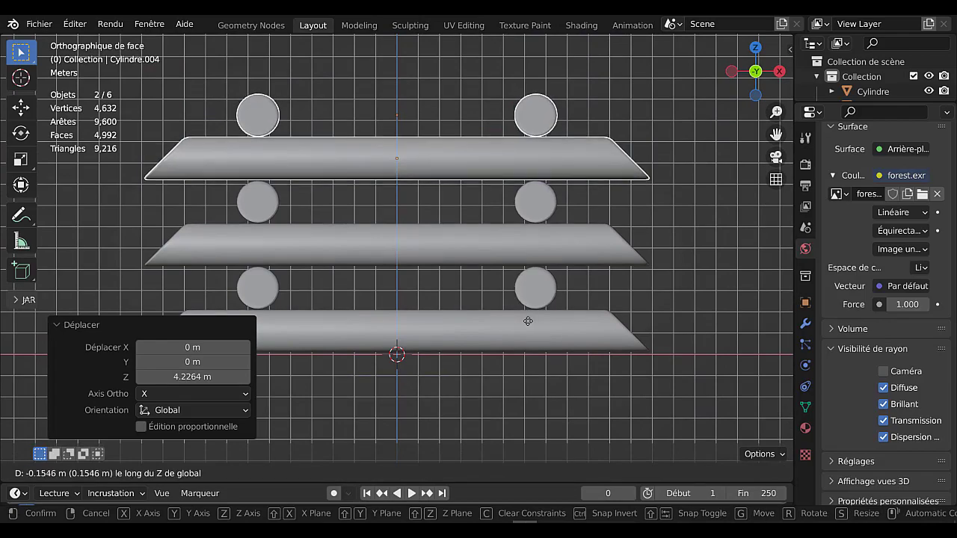
{"action": "left_click", "coordinate": [528, 324]}
{"action": "scroll", "coordinate": [530, 324], "scroll_direction": "down", "scroll_amount": 5}
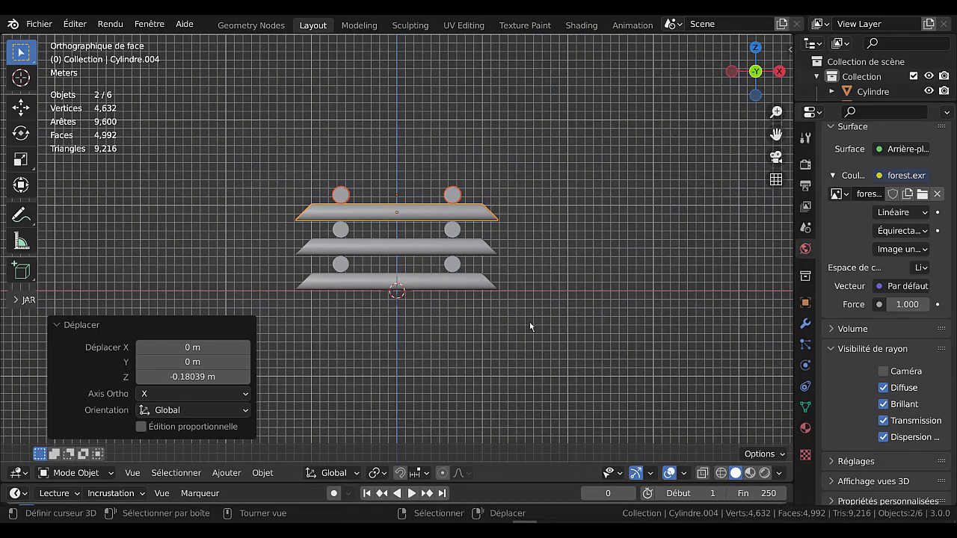
- Switch the viewport to rendered shading and show the metal cylinder stack in front orthographic view
{"action": "key", "text": "Tab"}
{"action": "mouse_move", "coordinate": [470, 335]}
{"action": "middle_mouse_down"}
{"action": "mouse_move", "coordinate": [611, 347]}
{"action": "mouse_move", "coordinate": [585, 323]}
{"action": "middle_mouse_up"}
{"action": "key", "text": "Tab"}
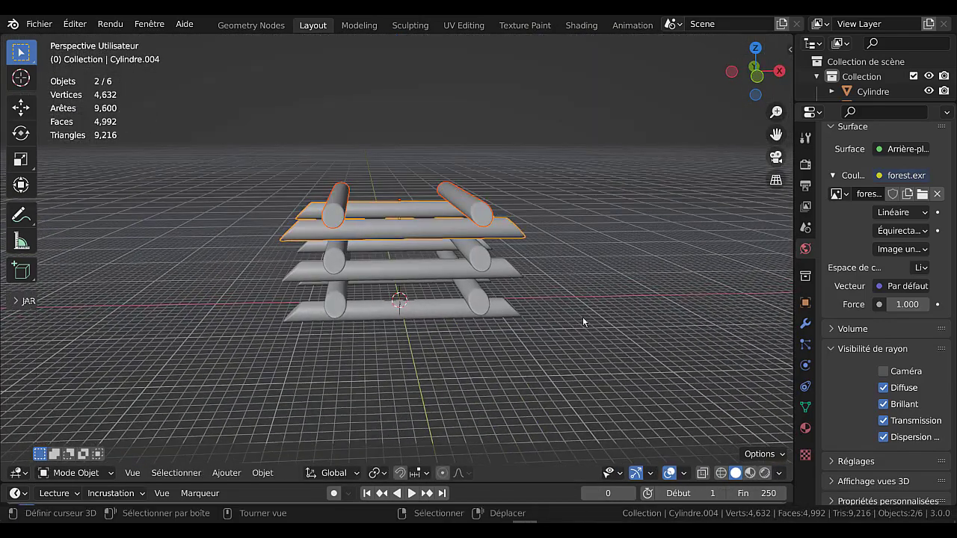
{"action": "left_click", "coordinate": [764, 472]}
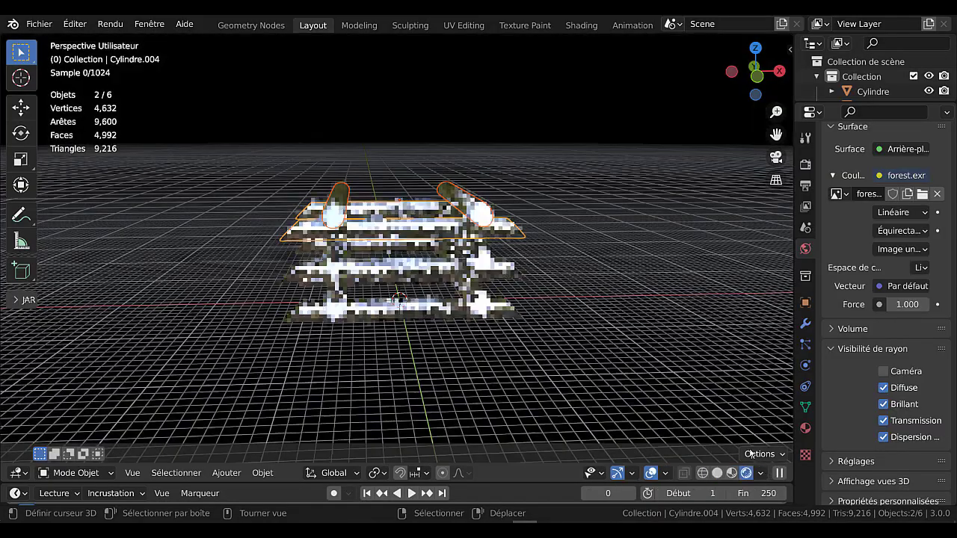
{"action": "mouse_move", "coordinate": [516, 351]}
{"action": "middle_mouse_down"}
{"action": "mouse_move", "coordinate": [572, 356]}
{"action": "mouse_move", "coordinate": [542, 261]}
{"action": "mouse_move", "coordinate": [523, 240]}
{"action": "mouse_move", "coordinate": [569, 265]}
{"action": "middle_mouse_up"}
{"action": "key", "text": "KP_1"}
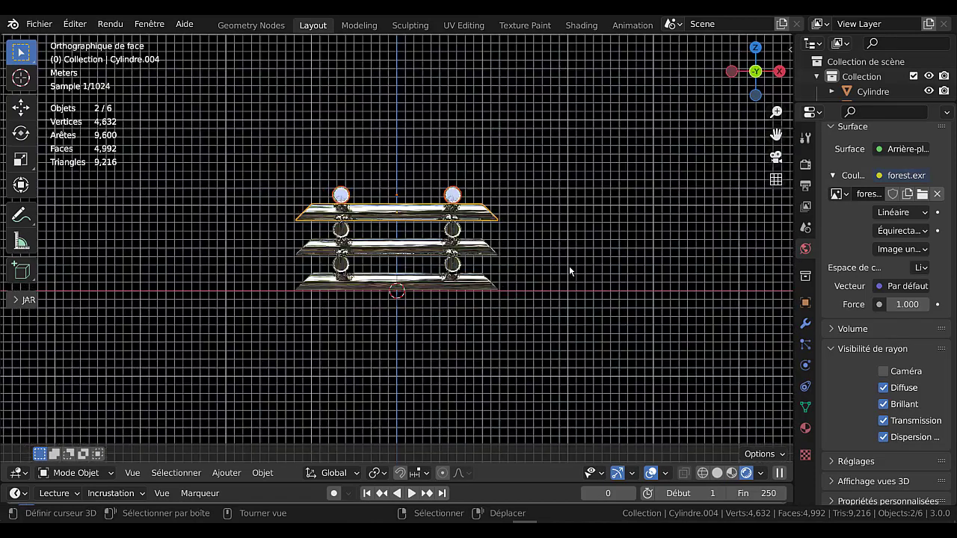
{"action": "scroll", "coordinate": [566, 269], "scroll_direction": "up", "scroll_amount": 1}
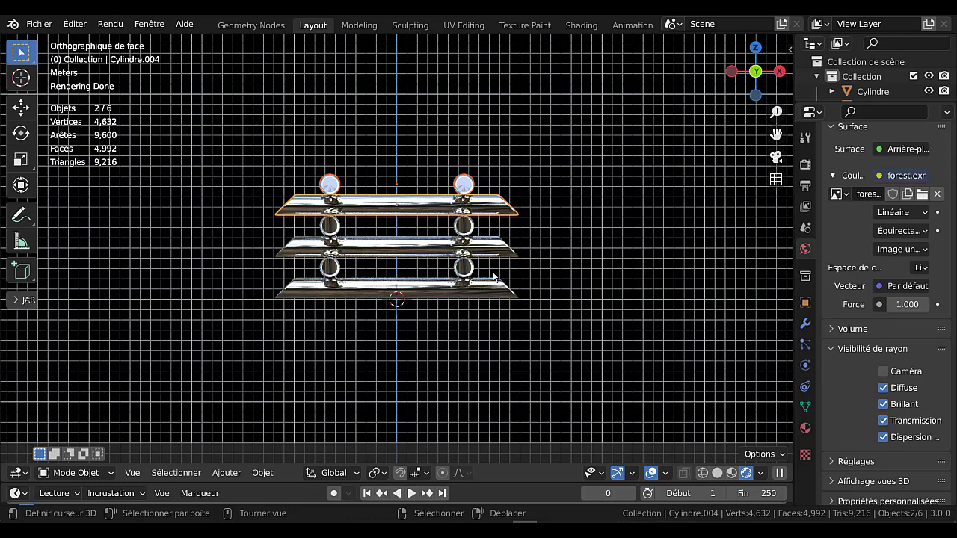
{"action": "scroll", "coordinate": [512, 269], "scroll_direction": "up", "scroll_amount": 2}
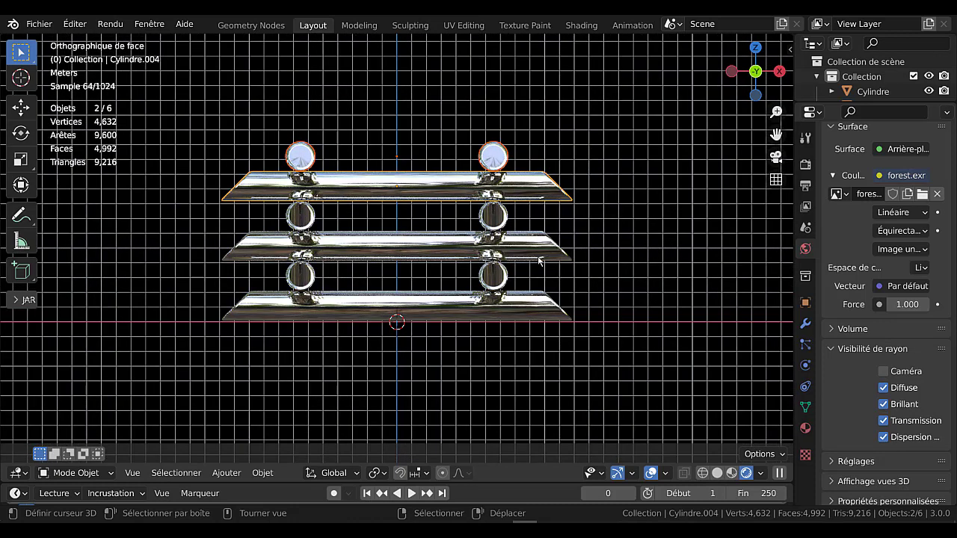
- Lengthen the middle tier's cylinder pair running along X by scaling it about 1.10 on the global X axis
{"action": "key", "text": "Tab"}
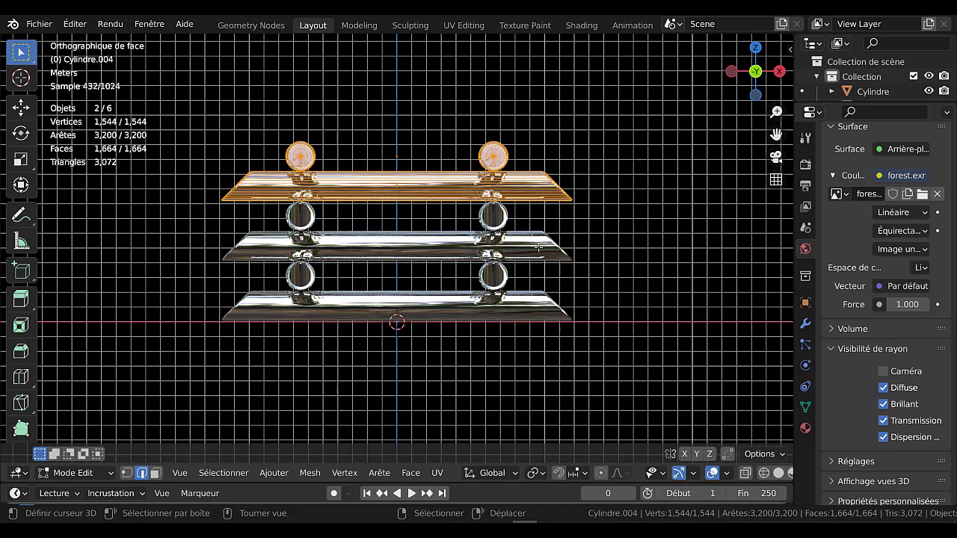
{"action": "key", "text": "Tab"}
{"action": "left_click", "coordinate": [538, 251]}
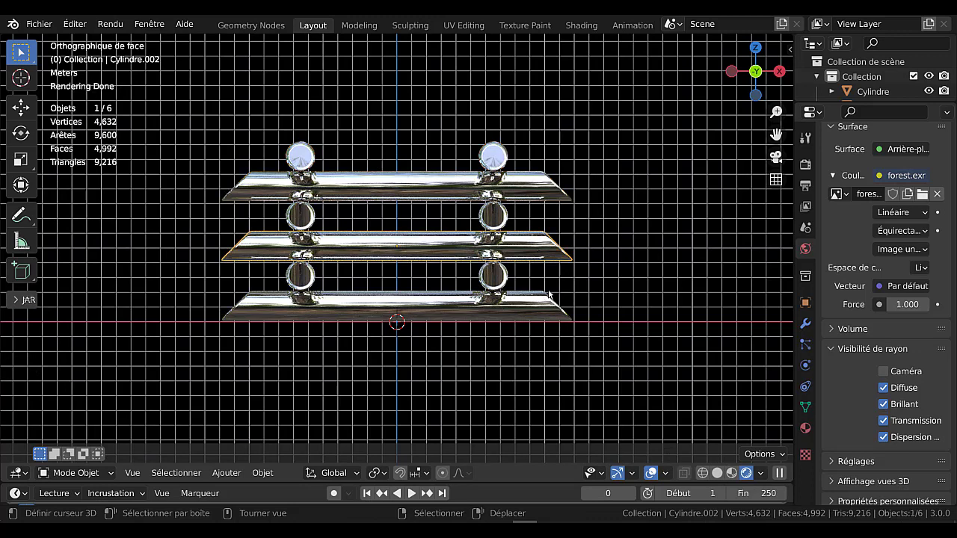
{"action": "scroll", "coordinate": [548, 297], "scroll_direction": "down", "scroll_amount": 1}
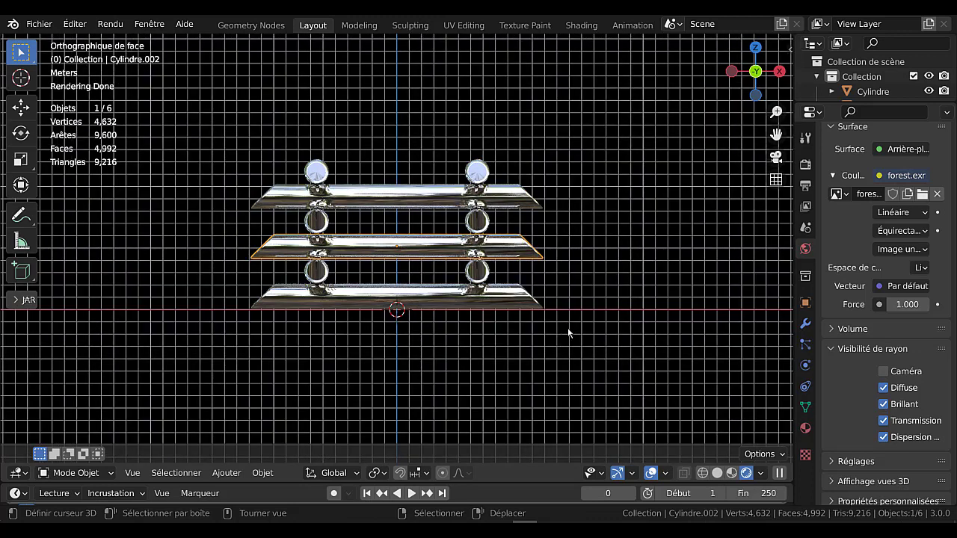
{"action": "middle_click_drag", "start_coordinate": [582, 315], "coordinate": [587, 343]}
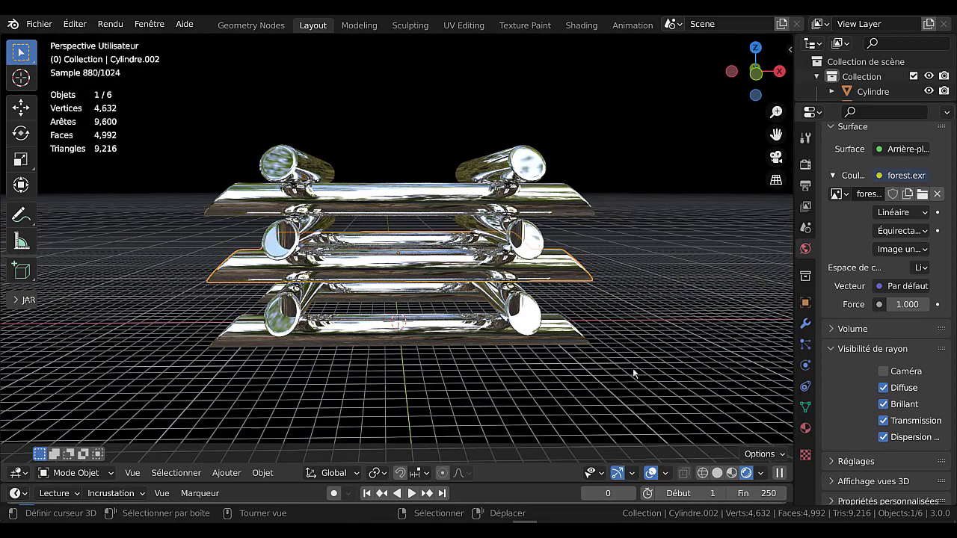
{"action": "key", "text": "KP_1"}
{"action": "key", "text": "s"}
{"action": "key", "text": "x"}
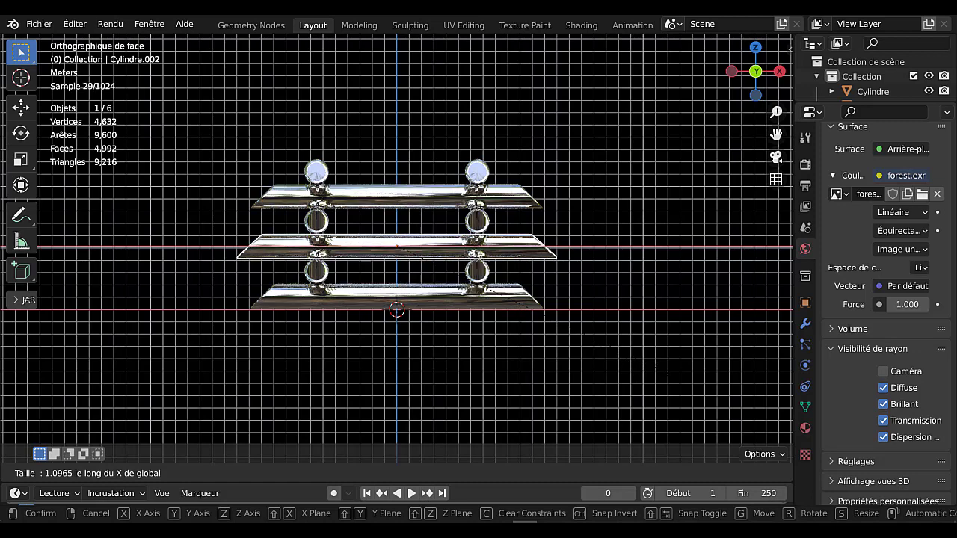
{"action": "left_click", "coordinate": [618, 387]}
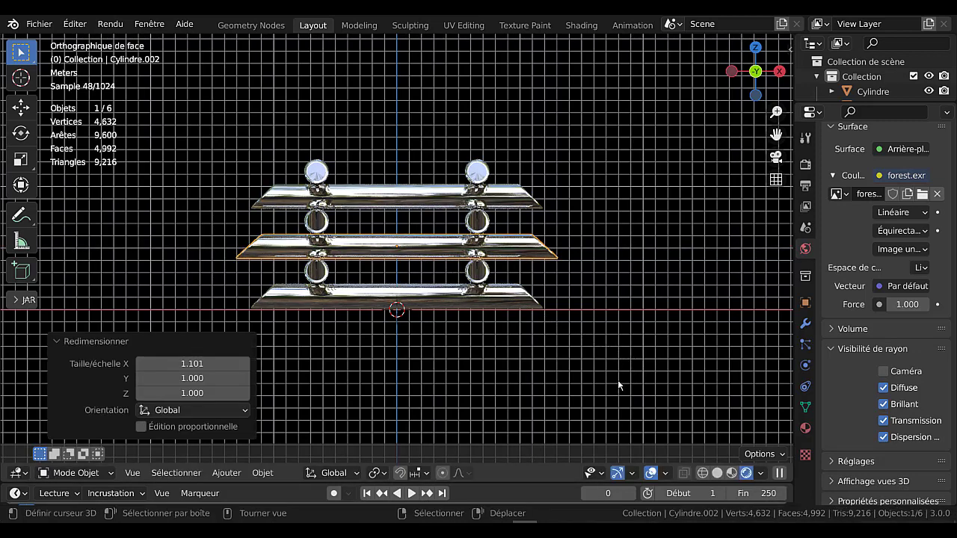
- Lengthen the top tier's cylinder pair running along X by scaling it about 1.19 on the global X axis
{"action": "left_click", "coordinate": [411, 195]}
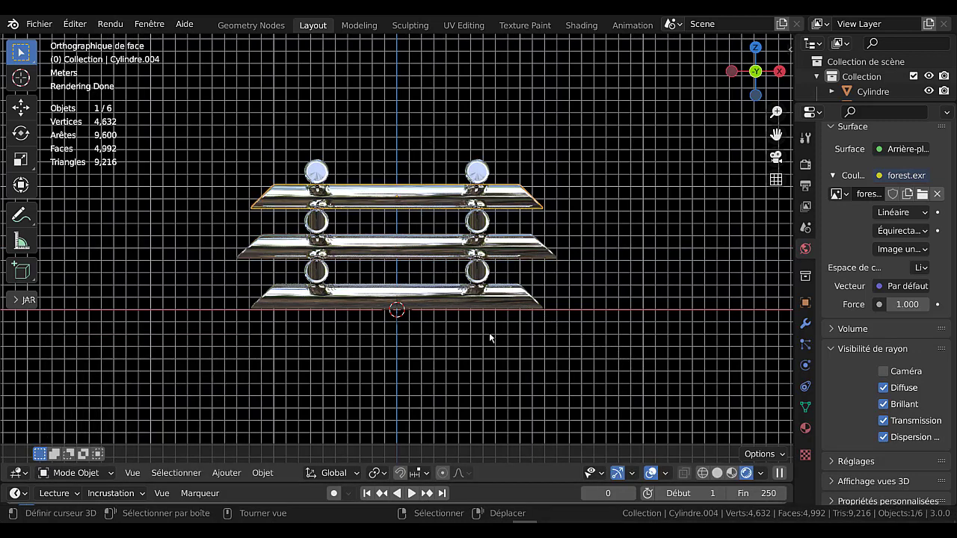
{"action": "key", "text": "s"}
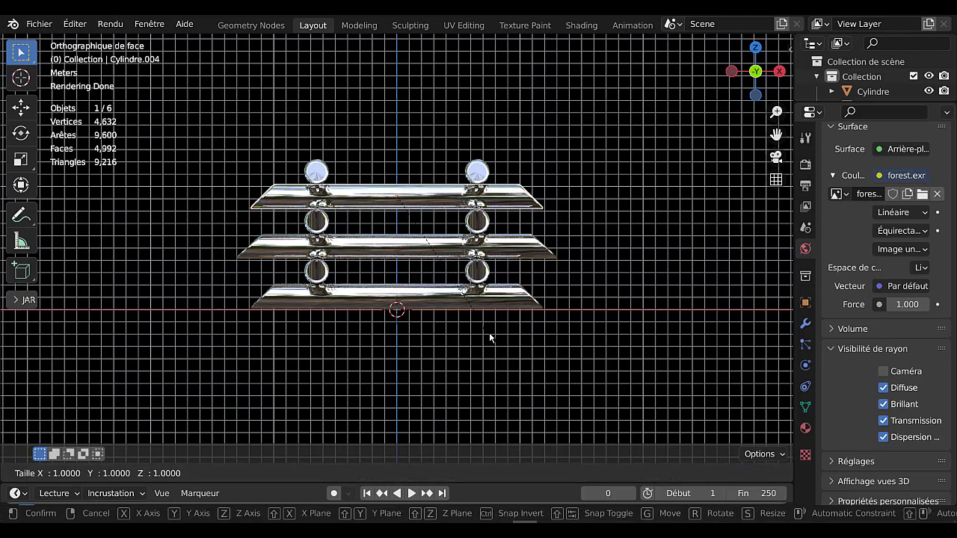
{"action": "key", "text": "x"}
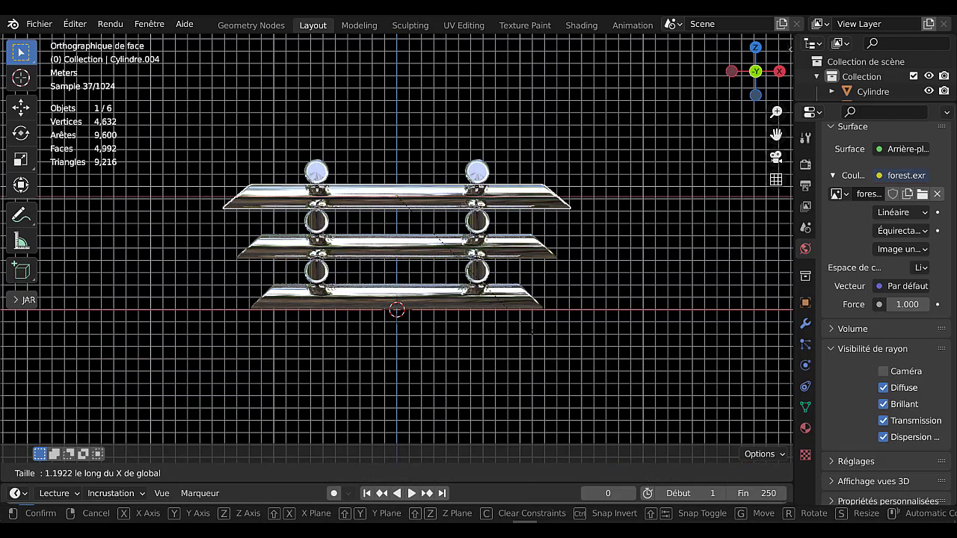
{"action": "left_click", "coordinate": [532, 332]}
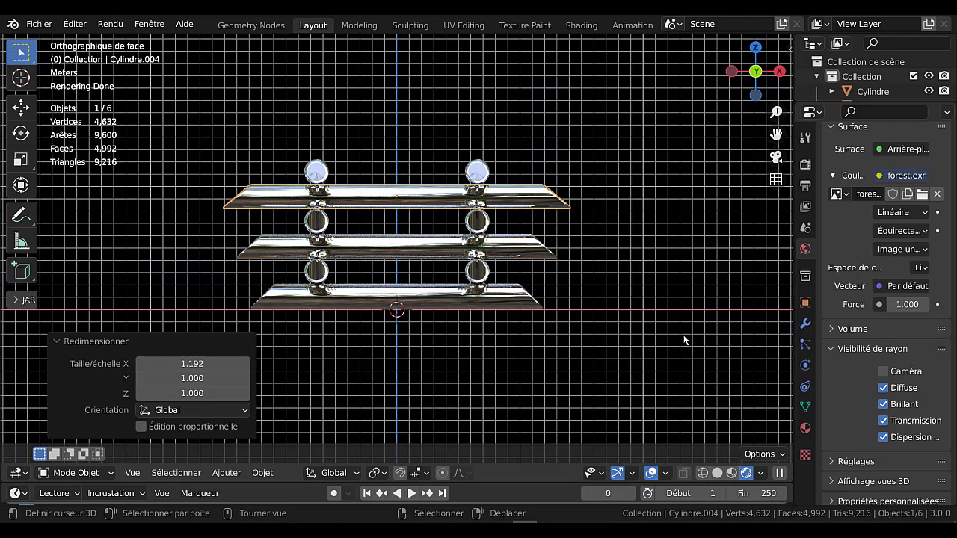
- In the right side view, scale the middle tier's cylinder pair running along Y by about 1.16 on global Y
{"action": "key", "text": "KP_3"}
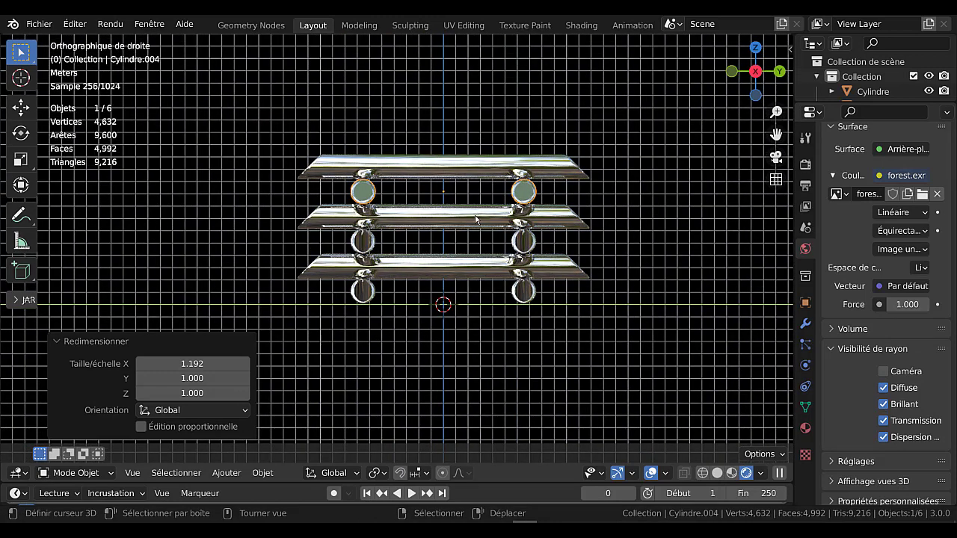
{"action": "right_click", "coordinate": [476, 218]}
{"action": "key", "text": "s"}
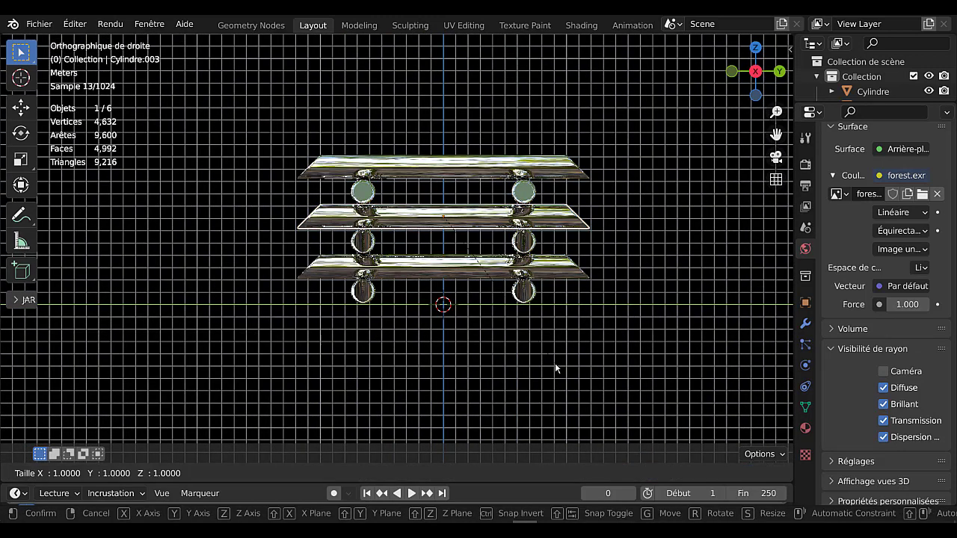
{"action": "key", "text": "y"}
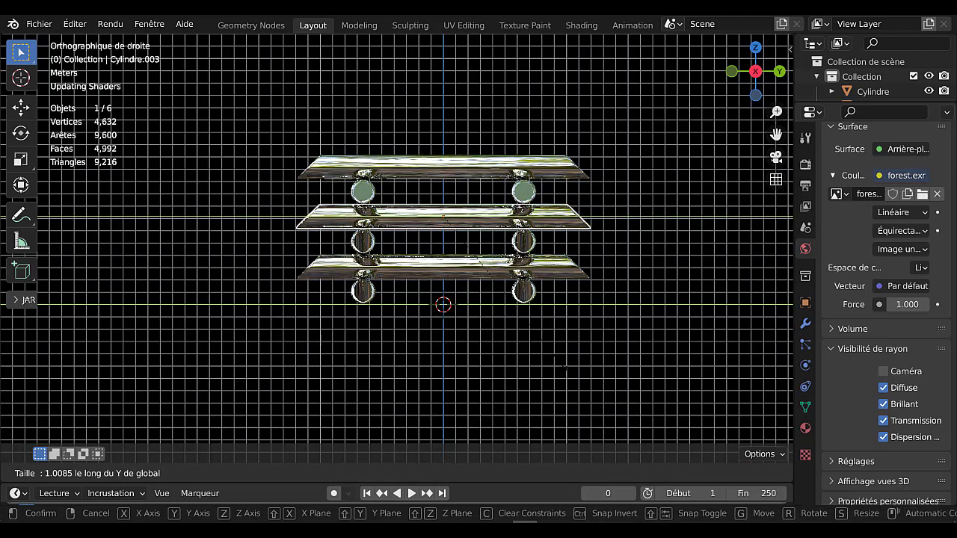
{"action": "left_click", "coordinate": [591, 370]}
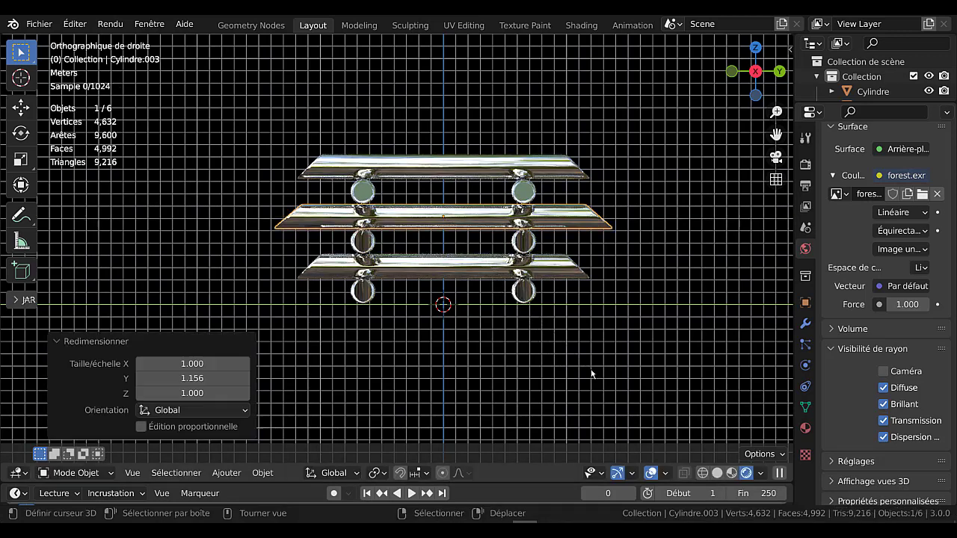
- Scale the topmost cylinder pair running along Y by about 1.28 on the global Y axis
{"action": "right_click", "coordinate": [467, 173]}
{"action": "key", "text": "s"}
{"action": "key", "text": "y"}
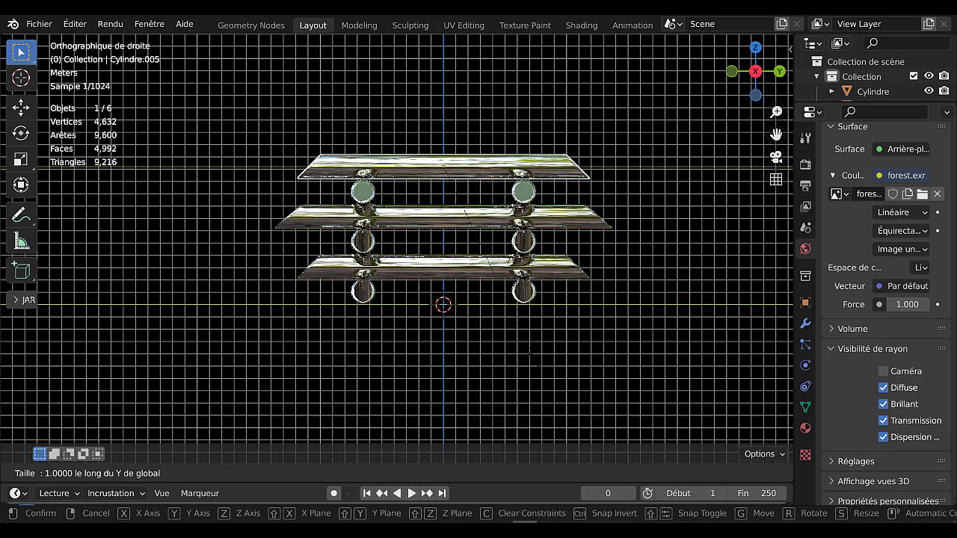
{"action": "left_click", "coordinate": [607, 222]}
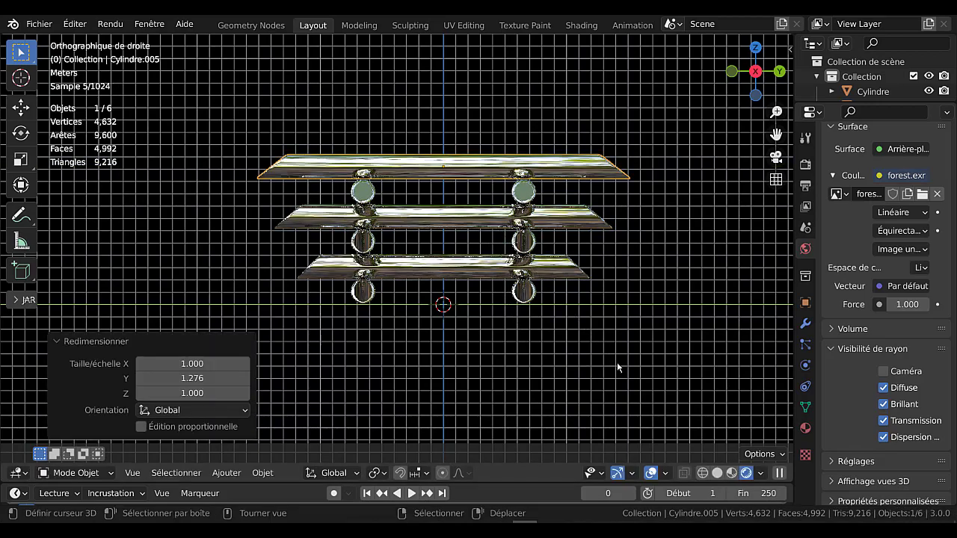
{"action": "key", "text": "Tab"}
{"action": "key", "text": "Tab"}
- Add a plane mesh under the cylinder stack and scale it up uniformly by about 39 as a floor
{"action": "scroll", "coordinate": [568, 302], "scroll_direction": "down", "scroll_amount": 2}
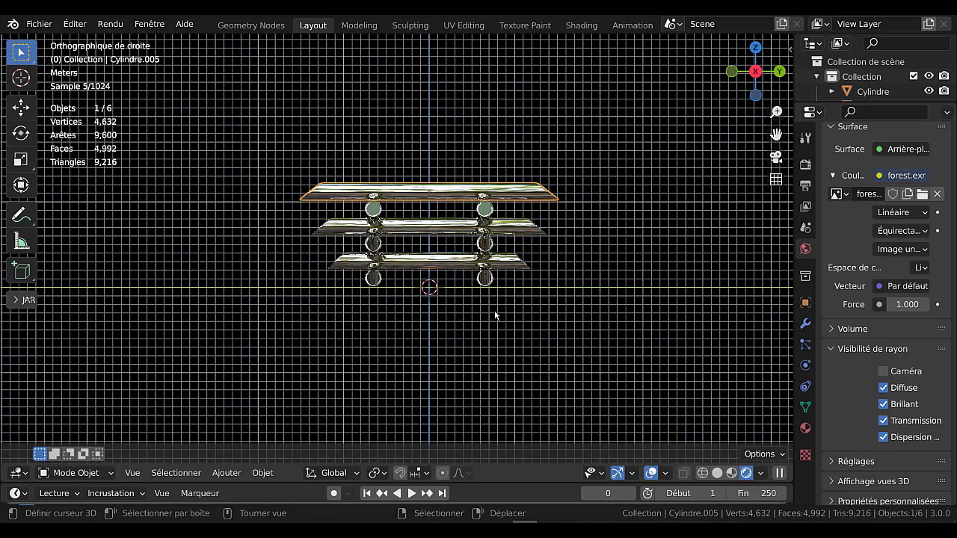
{"action": "middle_click_drag", "start_coordinate": [568, 302], "coordinate": [679, 364]}
{"action": "middle_click_drag", "start_coordinate": [696, 360], "coordinate": [484, 331]}
{"action": "key", "text": "Tab"}
{"action": "key", "text": "Tab"}
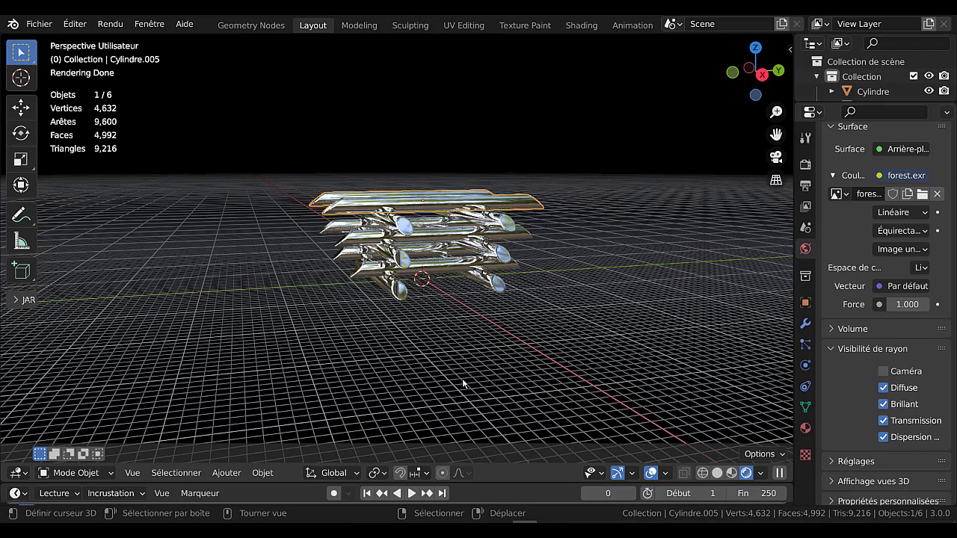
{"action": "key", "text": "shift+a"}
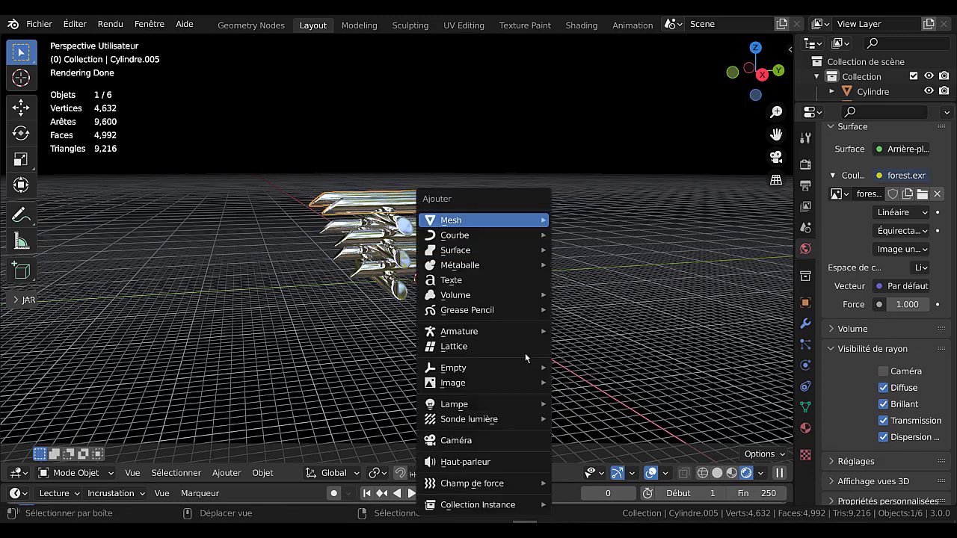
{"action": "mouse_move", "coordinate": [446, 220]}
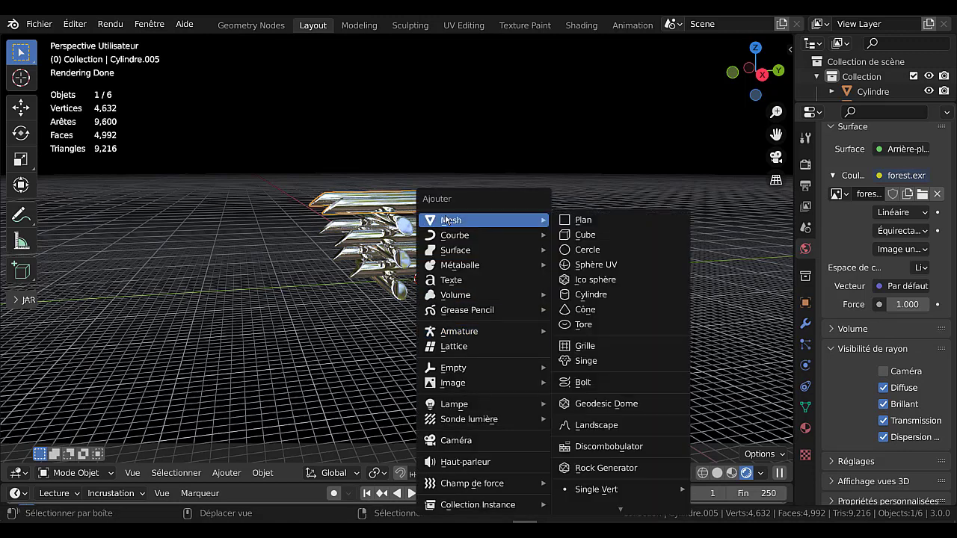
{"action": "left_click", "coordinate": [591, 219]}
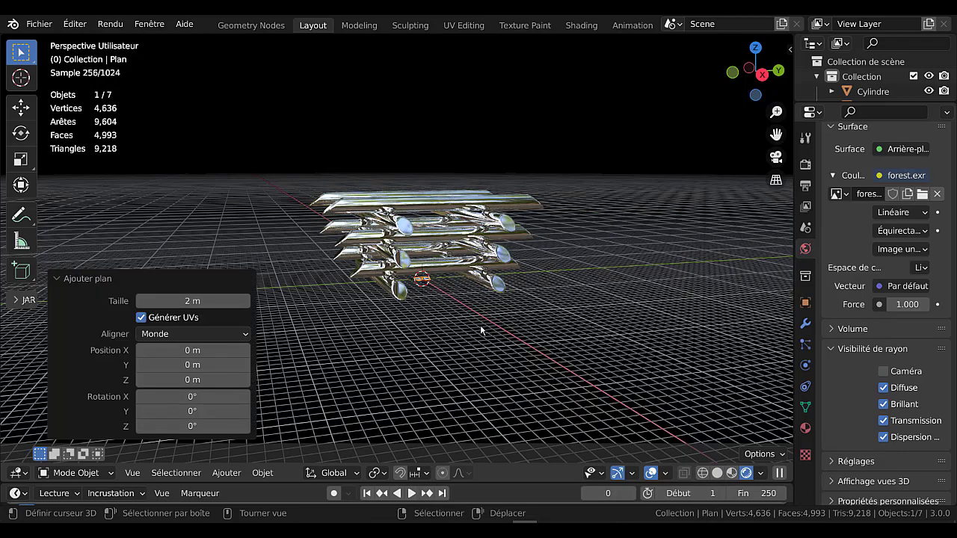
{"action": "key", "text": "s"}
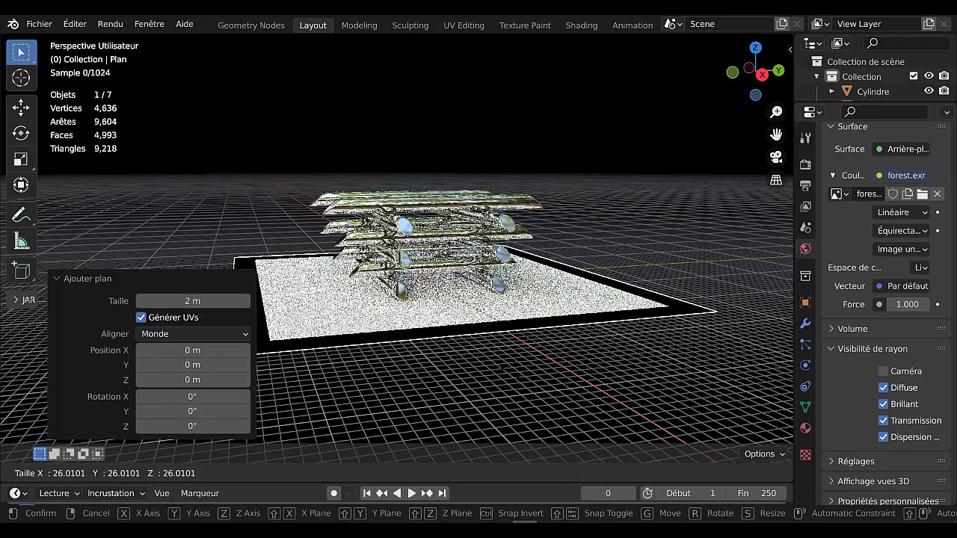
{"action": "left_click", "coordinate": [353, 255]}
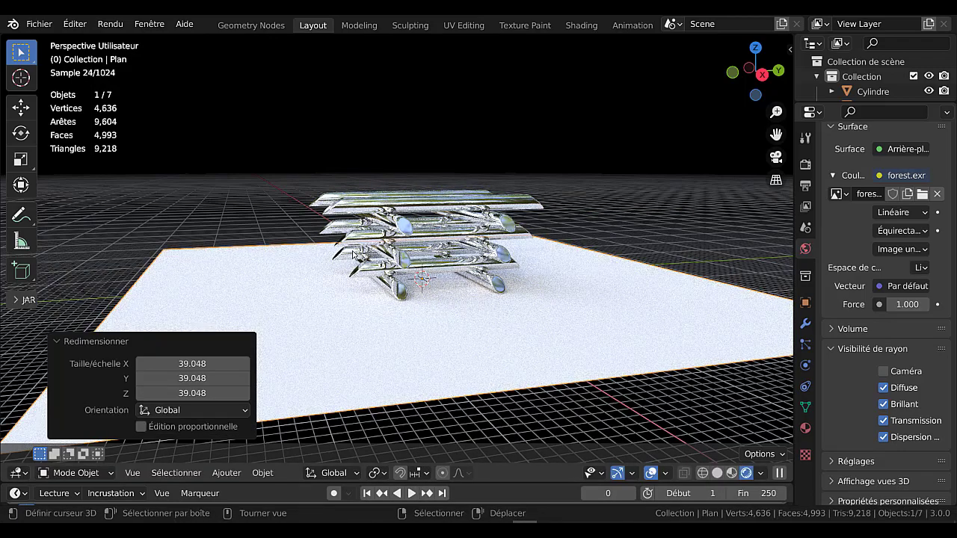
- Snap the 3D cursor to the selected floor plane
{"action": "middle_click_drag", "start_coordinate": [559, 278], "coordinate": [501, 316]}
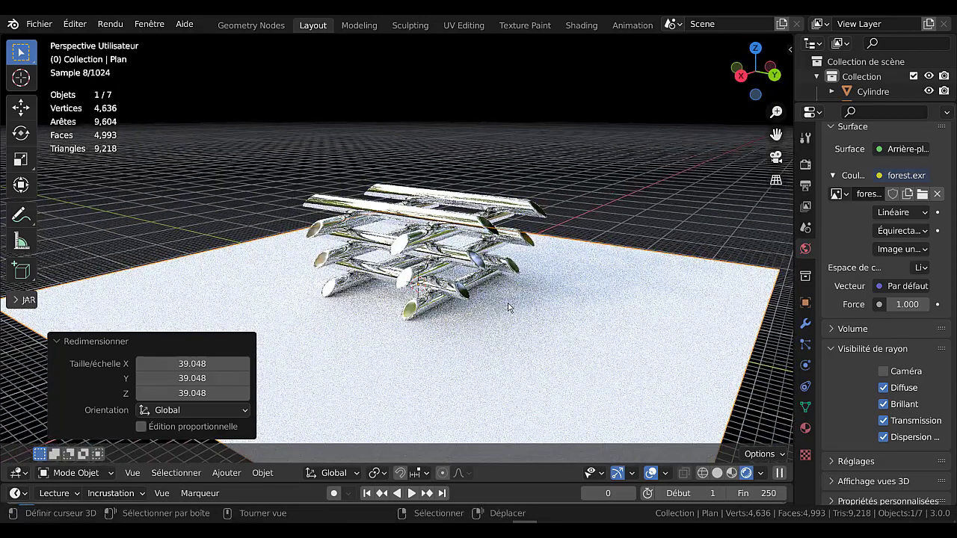
{"action": "scroll", "coordinate": [495, 318], "scroll_direction": "up", "scroll_amount": 2}
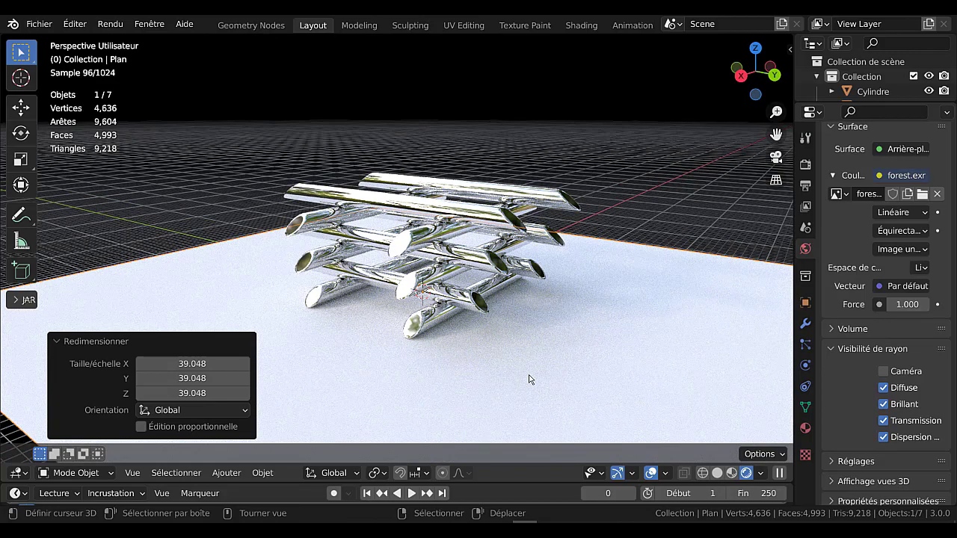
{"action": "key", "text": "shift+s"}
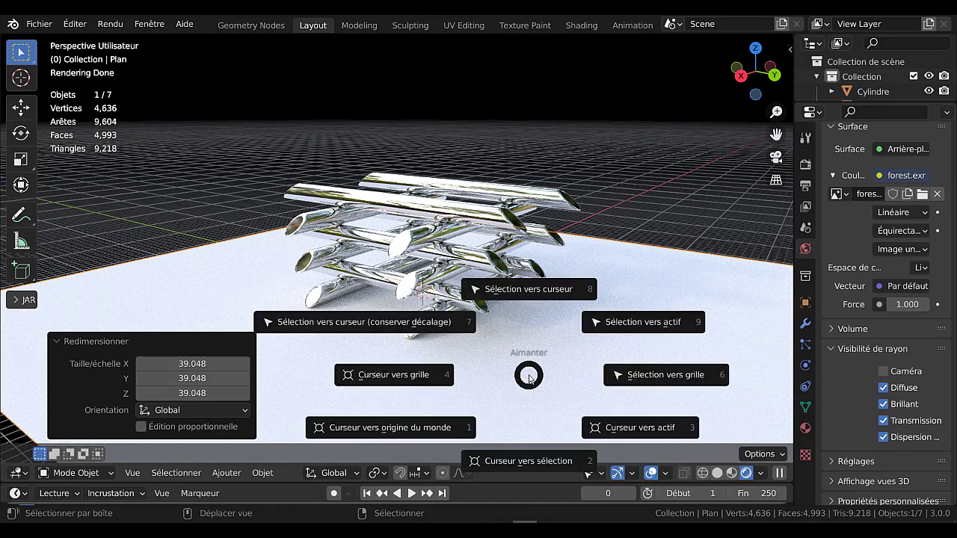
{"action": "left_click", "coordinate": [525, 455]}
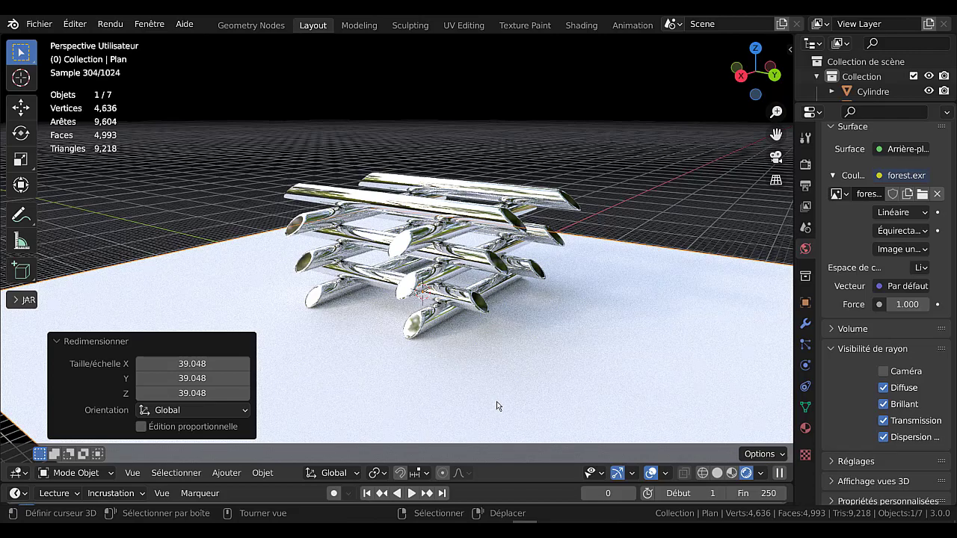
{"action": "key", "text": "ctrl+s"}
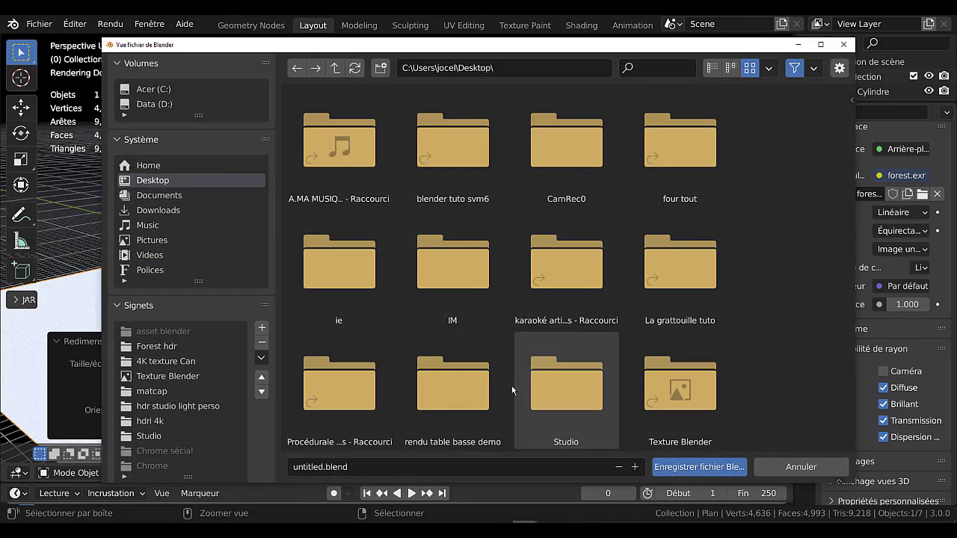
{"action": "left_click", "coordinate": [840, 45]}
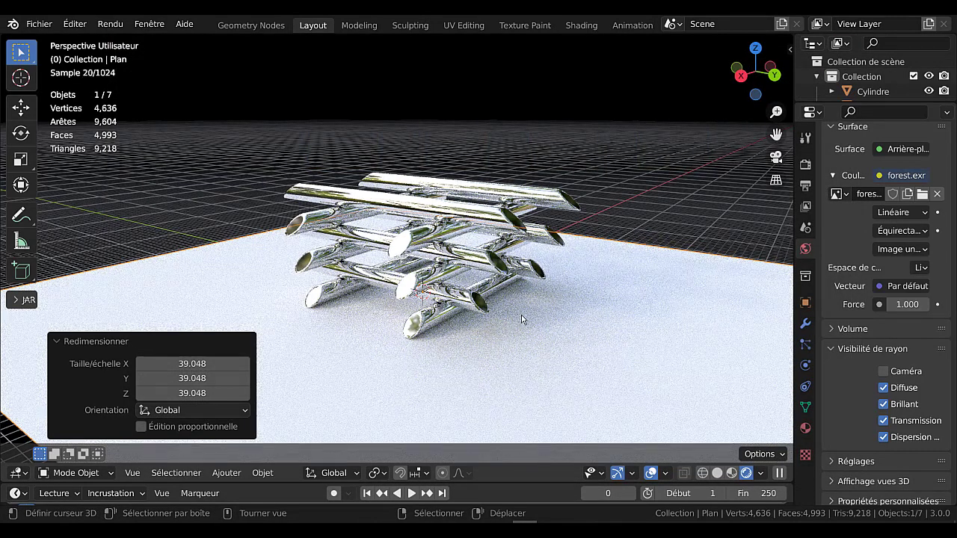
- Add a second plane mesh at the 3D cursor and raise it about 17.6 m along global Z
{"action": "key", "text": "shift+a"}
{"action": "mouse_move", "coordinate": [454, 221]}
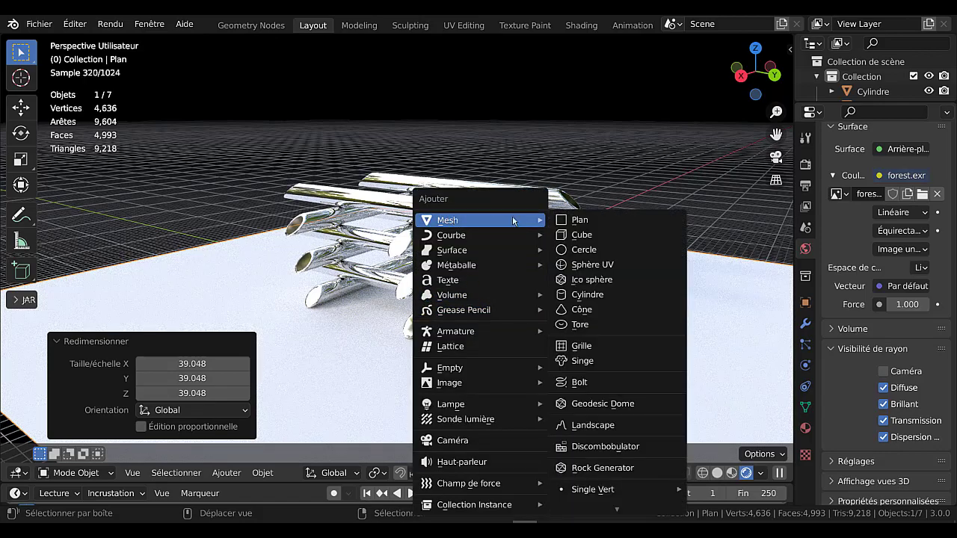
{"action": "left_click", "coordinate": [574, 219]}
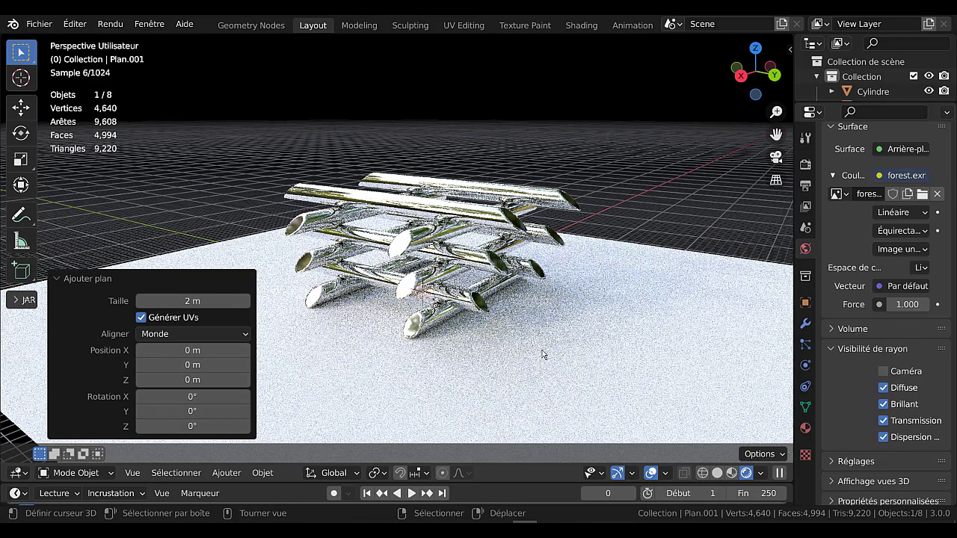
{"action": "key", "text": "g"}
{"action": "key", "text": "z"}
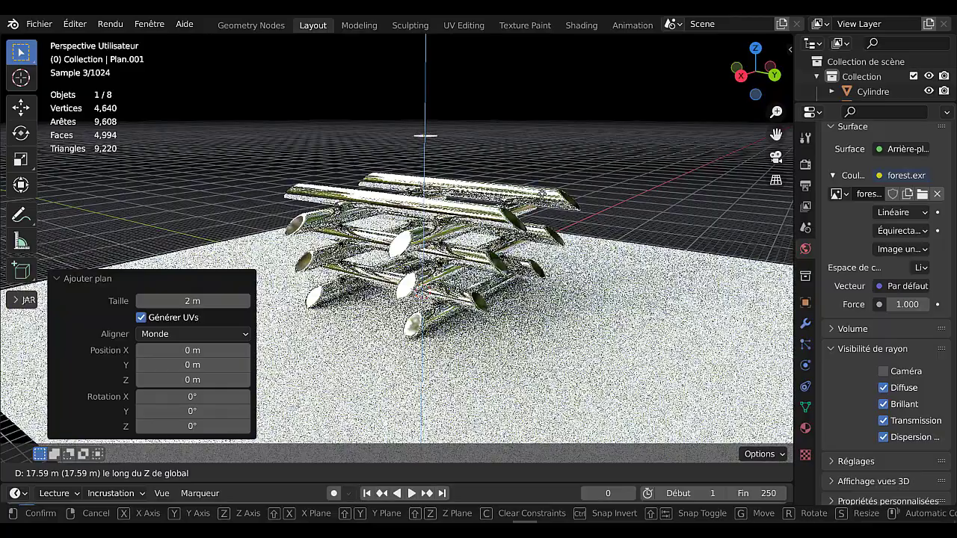
{"action": "left_click", "coordinate": [542, 195]}
- Enlarge the raised plane uniformly by about 16, and by a further 1.1 in the wireframe top view, so it overhangs the cylinder base
{"action": "middle_click_drag", "start_coordinate": [446, 164], "coordinate": [452, 197]}
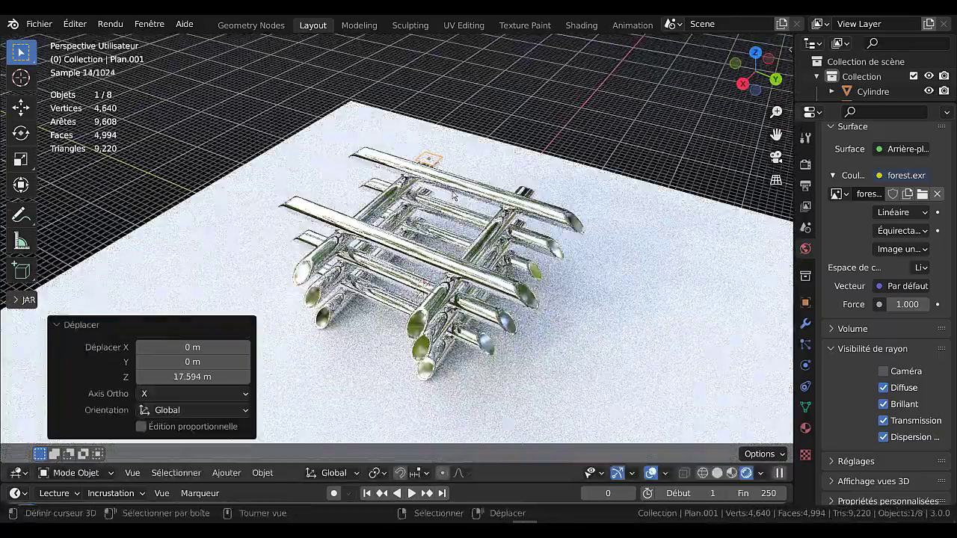
{"action": "key", "text": "s"}
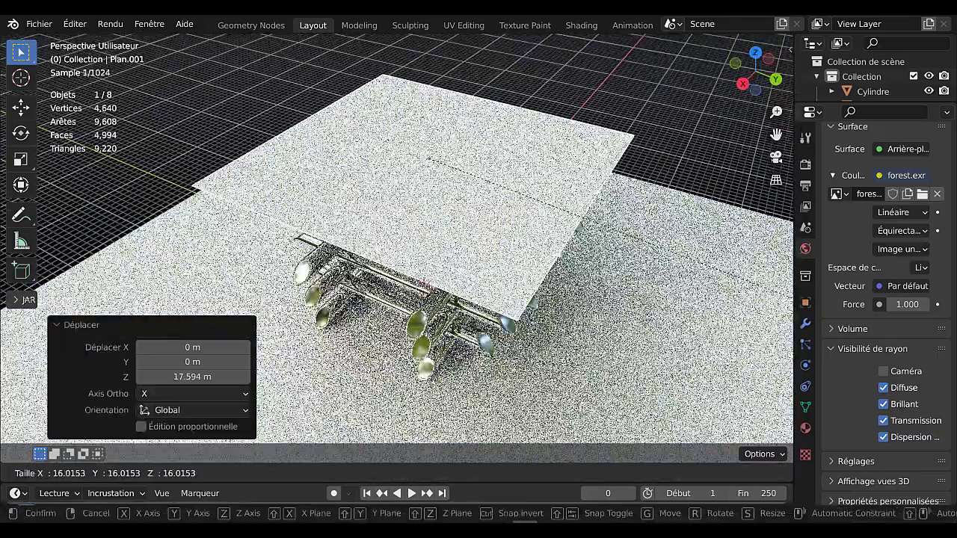
{"action": "left_click", "coordinate": [234, 388]}
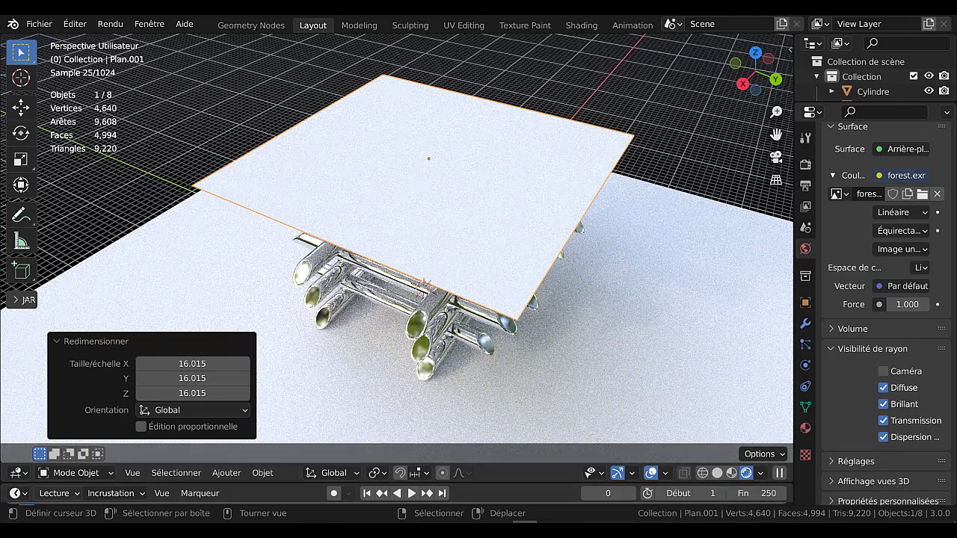
{"action": "left_click", "coordinate": [702, 472]}
{"action": "key", "text": "KP_7"}
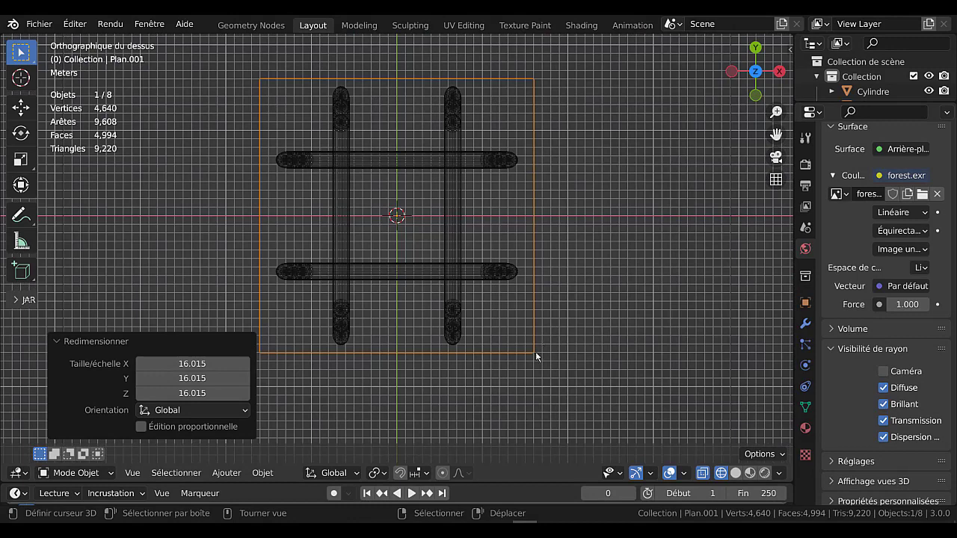
{"action": "key", "text": "s"}
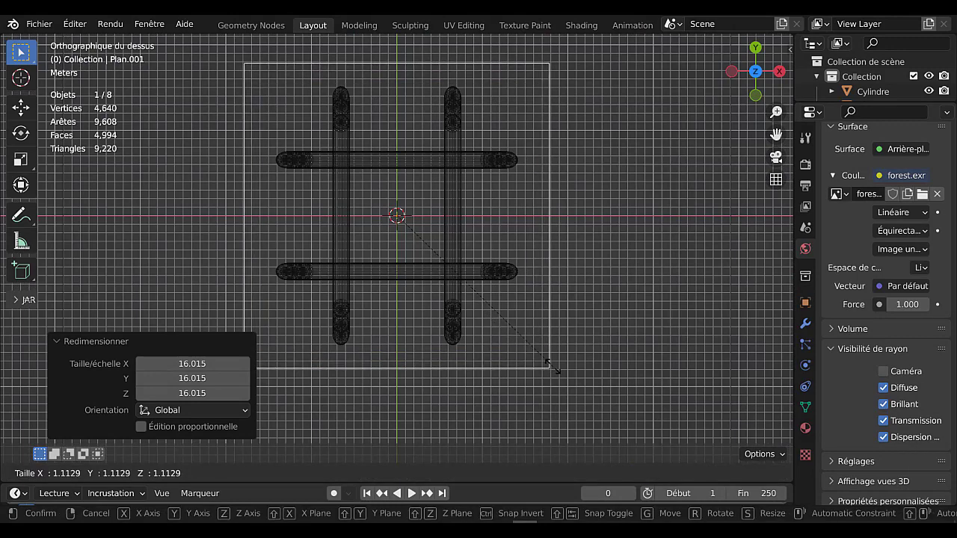
{"action": "left_click", "coordinate": [551, 365]}
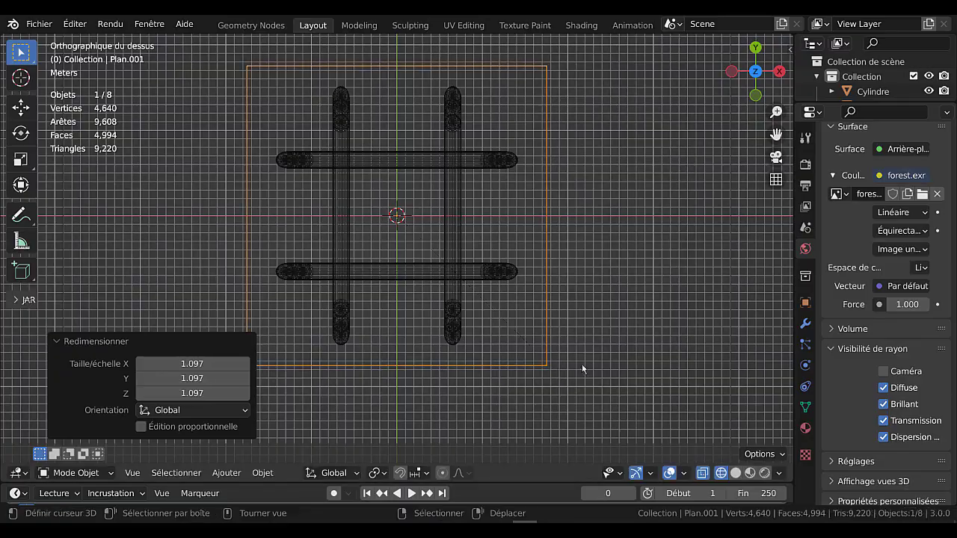
- In the front view, lower the tabletop plane along Z by about 4.84 m and another 0.45 m to rest on the topmost cylinders
{"action": "middle_click_drag", "start_coordinate": [582, 367], "coordinate": [572, 298]}
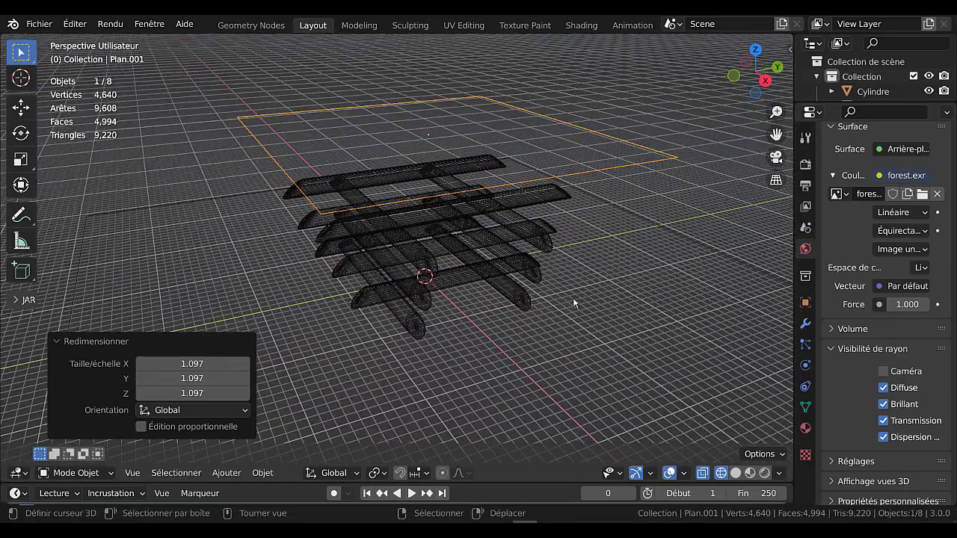
{"action": "key", "text": "KP_1"}
{"action": "key", "text": "g"}
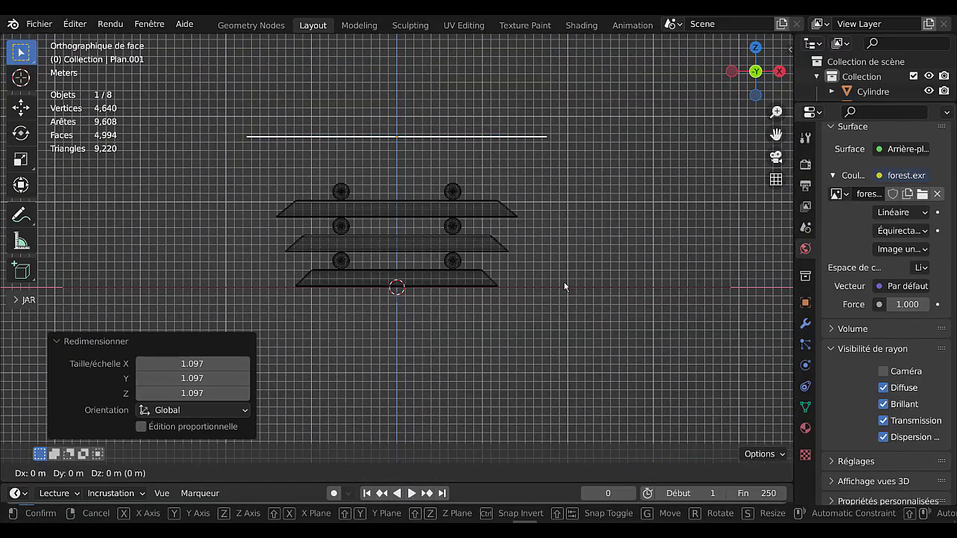
{"action": "key", "text": "z"}
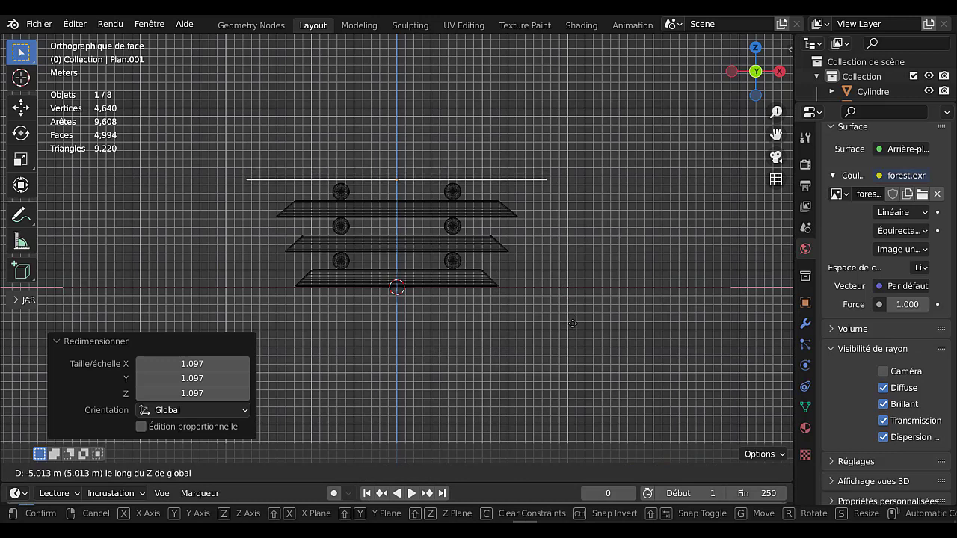
{"action": "left_click", "coordinate": [571, 322]}
{"action": "scroll", "coordinate": [564, 262], "scroll_direction": "up", "scroll_amount": 3}
{"action": "scroll", "coordinate": [603, 263], "scroll_direction": "up", "scroll_amount": 1}
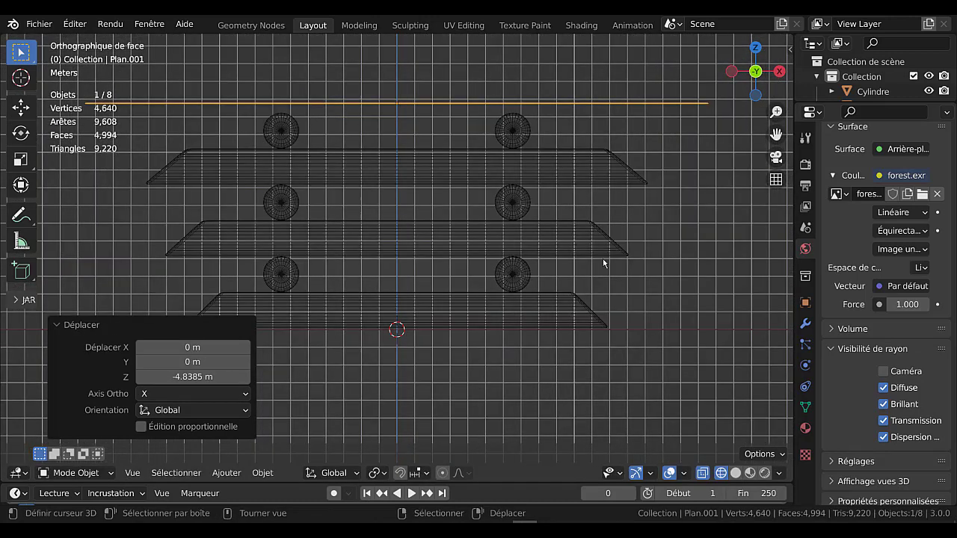
{"action": "key", "text": "g"}
{"action": "key", "text": "z"}
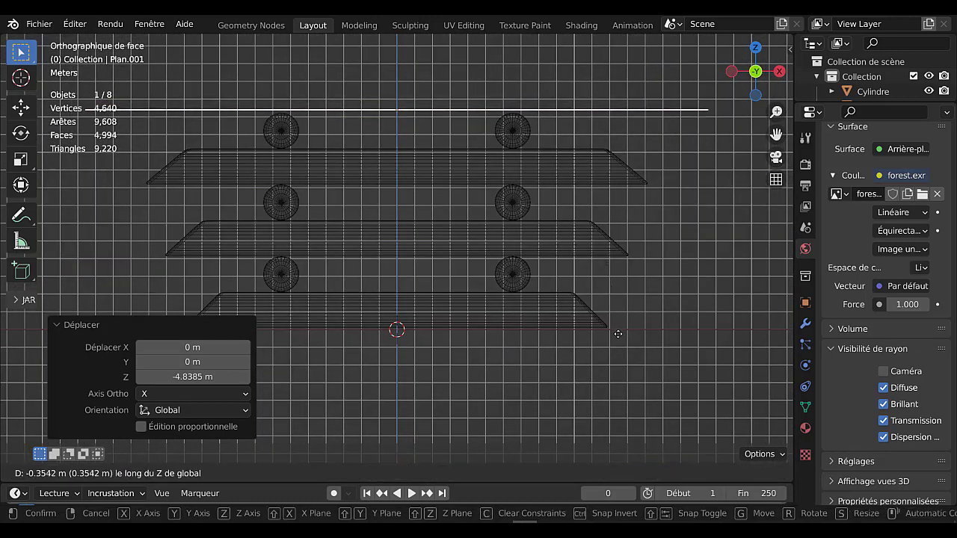
{"action": "left_click", "coordinate": [620, 339]}
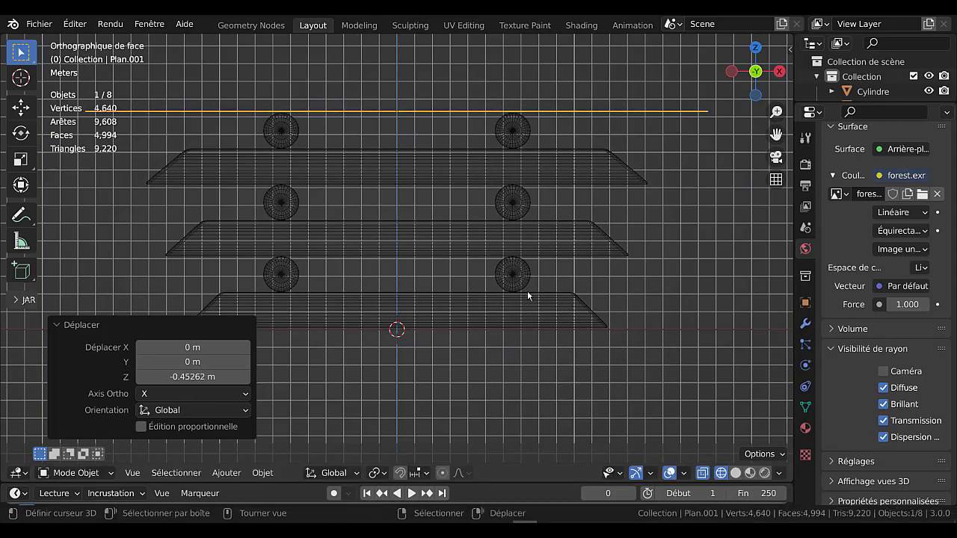
- Apply all transformations to the tabletop plane
{"action": "middle_click_drag", "start_coordinate": [527, 291], "coordinate": [566, 359]}
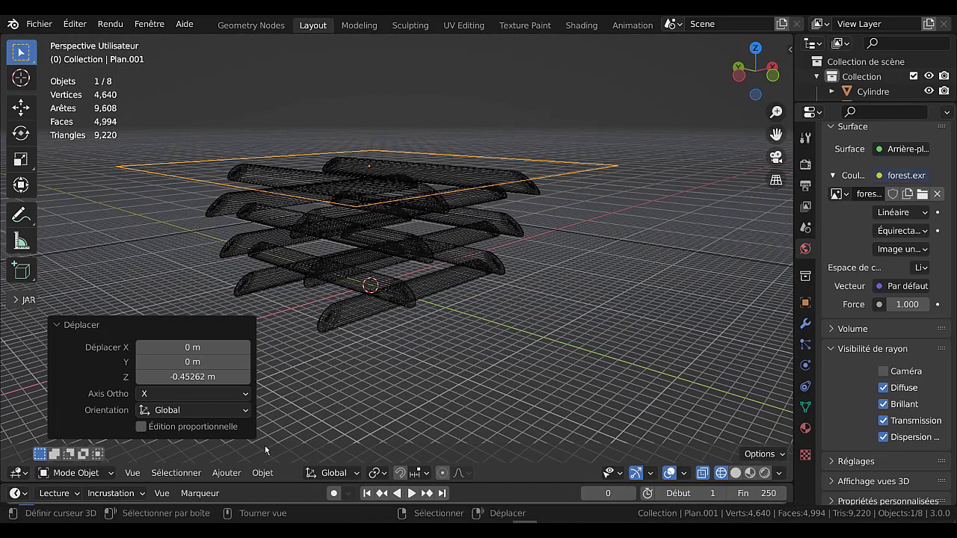
{"action": "mouse_move", "coordinate": [450, 368]}
{"action": "middle_mouse_down"}
{"action": "mouse_move", "coordinate": [424, 363]}
{"action": "mouse_move", "coordinate": [466, 367]}
{"action": "middle_mouse_up"}
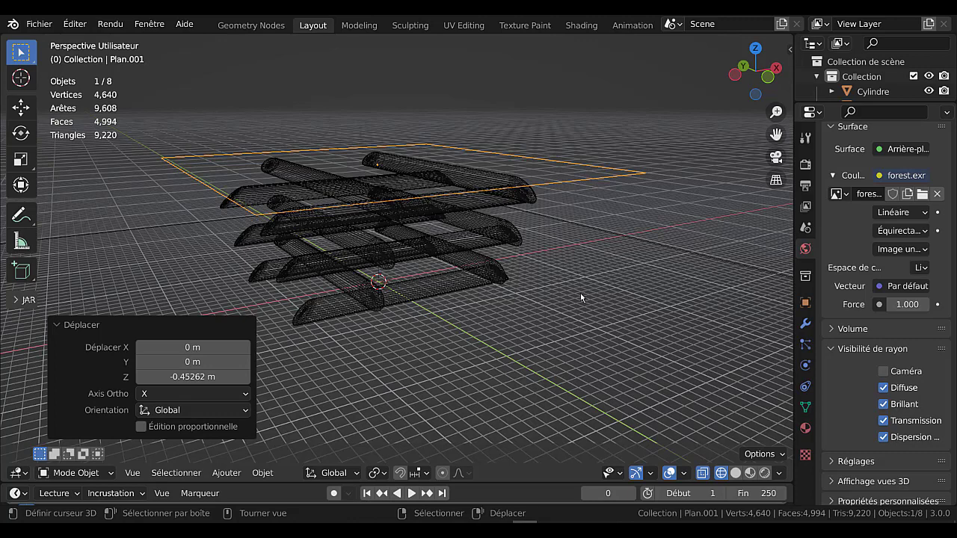
{"action": "key", "text": "ctrl+a"}
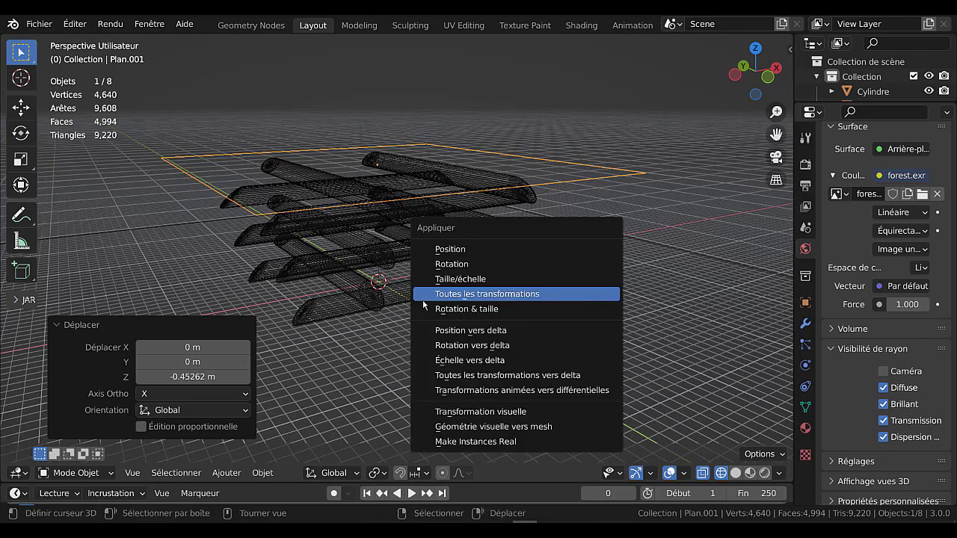
{"action": "left_click", "coordinate": [492, 296]}
- In Edit Mode with solid shading, extrude the tabletop face upward by about 0.93 m
{"action": "key", "text": "Tab"}
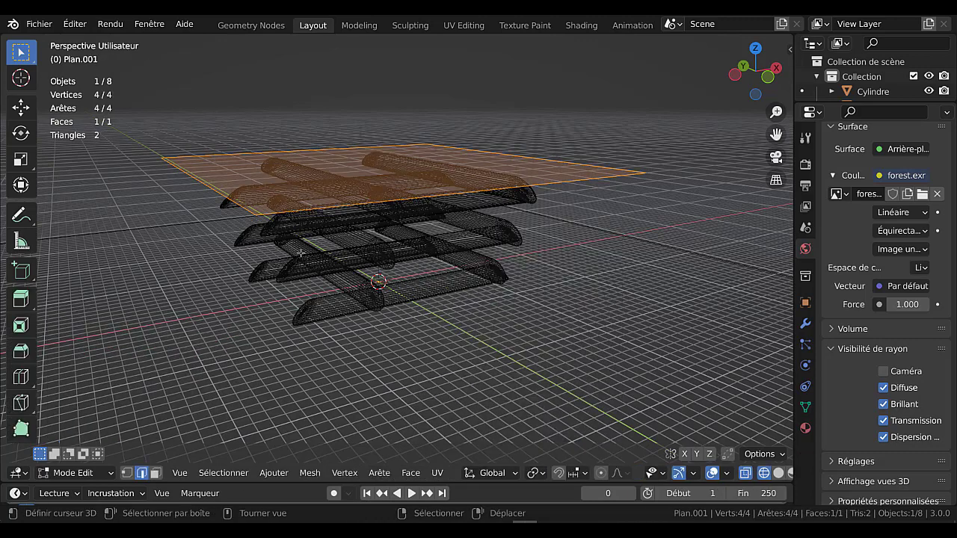
{"action": "middle_click_drag", "start_coordinate": [591, 231], "coordinate": [589, 237]}
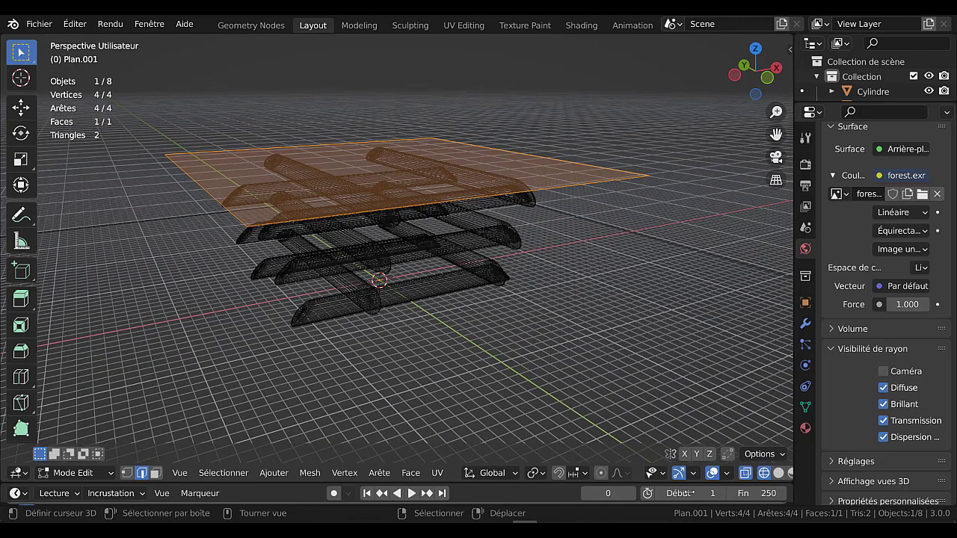
{"action": "scroll", "coordinate": [770, 477], "scroll_direction": "down", "scroll_amount": 2}
{"action": "left_click", "coordinate": [737, 473]}
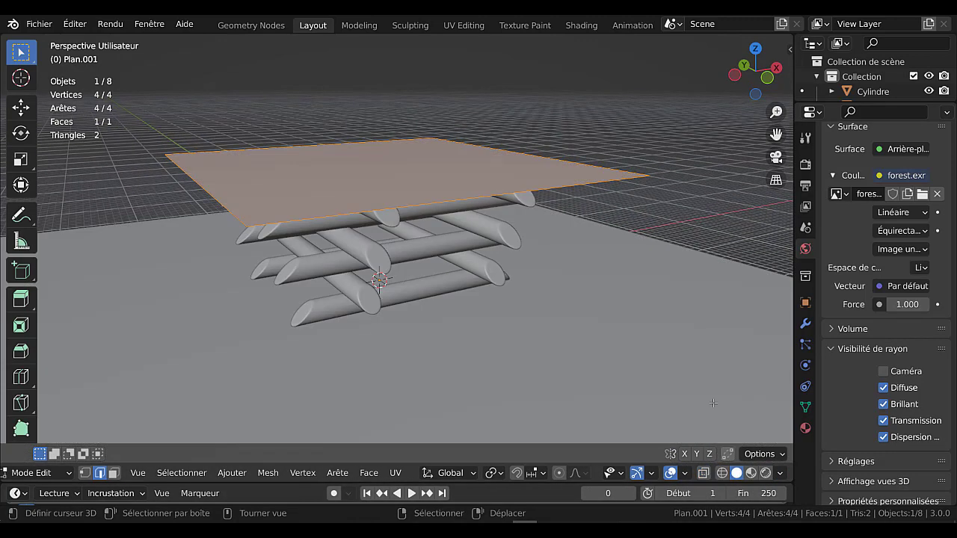
{"action": "middle_click_drag", "start_coordinate": [531, 303], "coordinate": [562, 313]}
{"action": "key", "text": "e"}
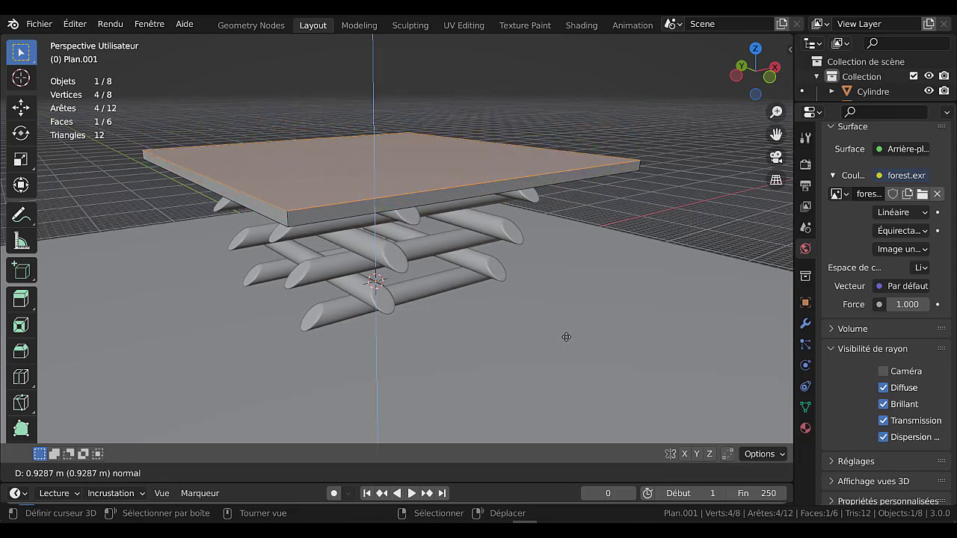
{"action": "left_click", "coordinate": [566, 337]}
- Extrude the tabletop's upper face another 0.56 m and scale it to about 0.95 for a bevelled rim, finishing in Object Mode
{"action": "scroll", "coordinate": [575, 308], "scroll_direction": "up", "scroll_amount": 1}
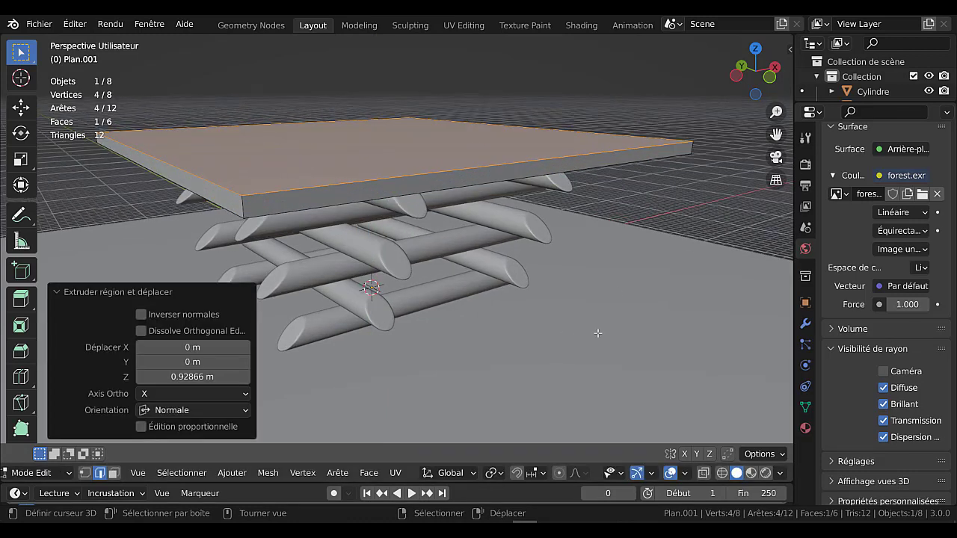
{"action": "key", "text": "e"}
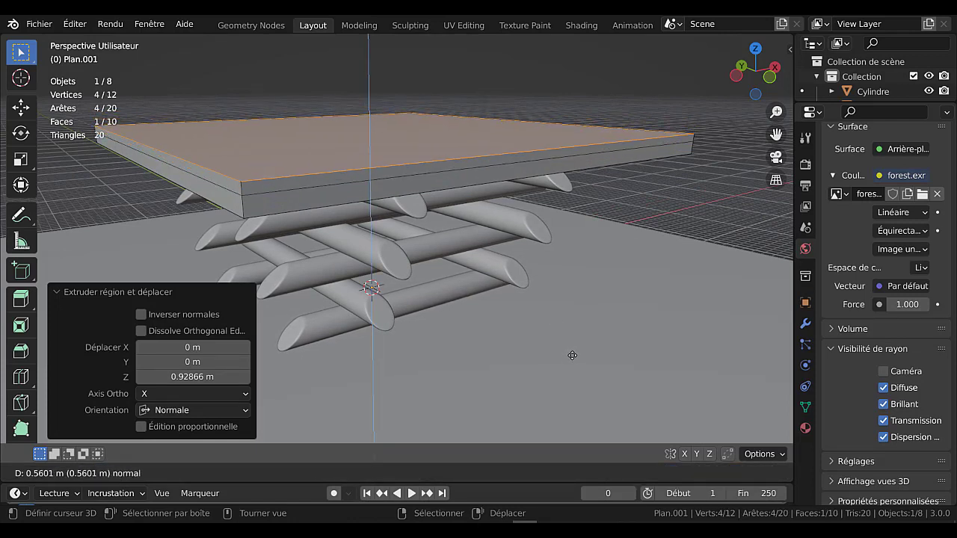
{"action": "left_click", "coordinate": [572, 355]}
{"action": "key", "text": "s"}
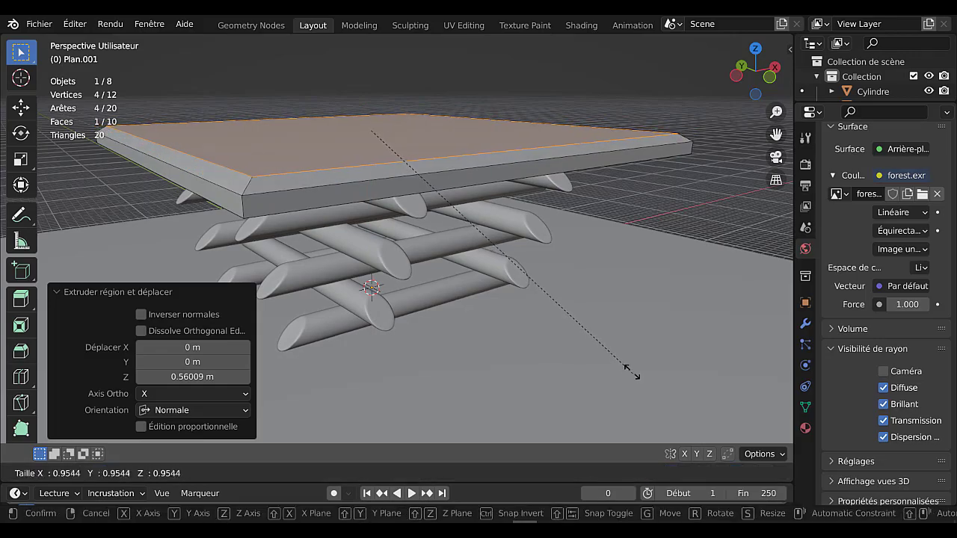
{"action": "left_click", "coordinate": [631, 374]}
{"action": "key", "text": "Tab"}
{"action": "scroll", "coordinate": [572, 321], "scroll_direction": "down", "scroll_amount": 1}
{"action": "mouse_move", "coordinate": [571, 324]}
{"action": "middle_mouse_down"}
{"action": "mouse_move", "coordinate": [491, 361]}
{"action": "mouse_move", "coordinate": [431, 359]}
{"action": "mouse_move", "coordinate": [419, 346]}
{"action": "mouse_move", "coordinate": [681, 334]}
{"action": "mouse_move", "coordinate": [677, 262]}
{"action": "mouse_move", "coordinate": [542, 340]}
{"action": "mouse_move", "coordinate": [542, 331]}
{"action": "mouse_move", "coordinate": [562, 327]}
{"action": "middle_mouse_up"}
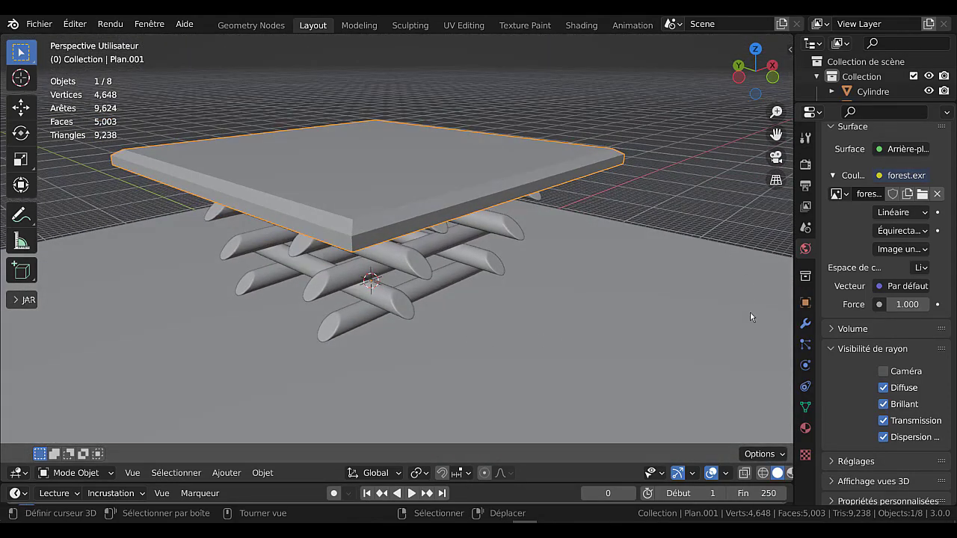
- In Edit Mode, select the whole tabletop mesh and scale it along Z to about 0.795 to thin it
{"action": "middle_click_drag", "start_coordinate": [538, 298], "coordinate": [558, 288]}
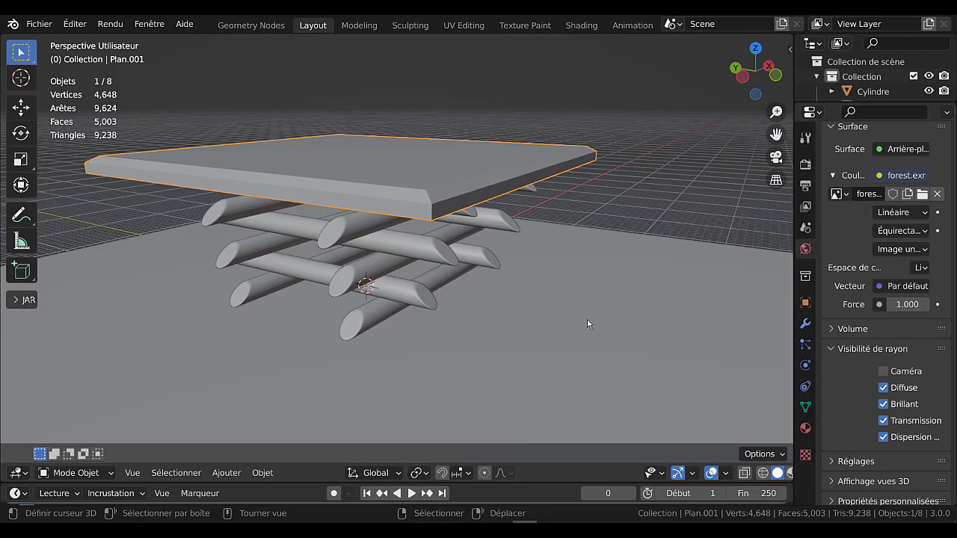
{"action": "key", "text": "Tab"}
{"action": "key", "text": "a"}
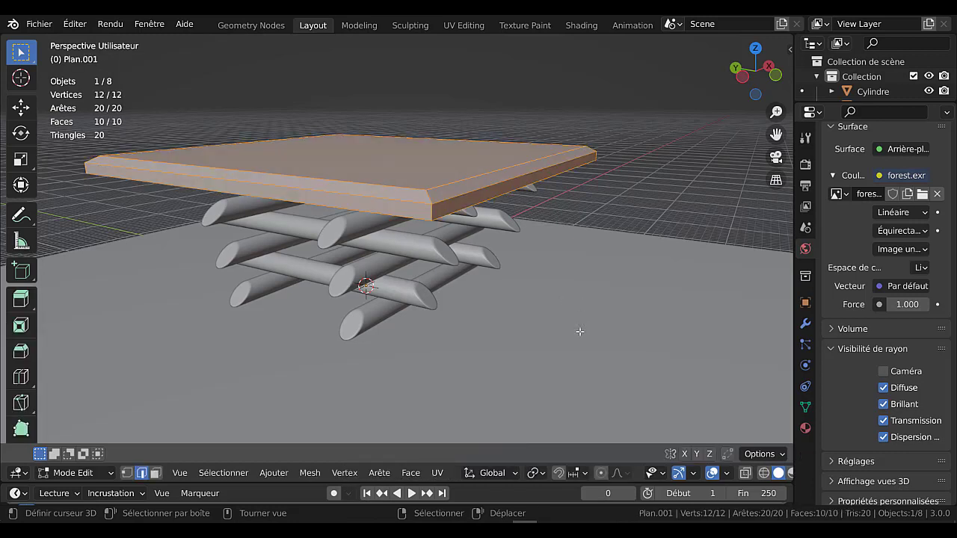
{"action": "key", "text": "s"}
{"action": "key", "text": "z"}
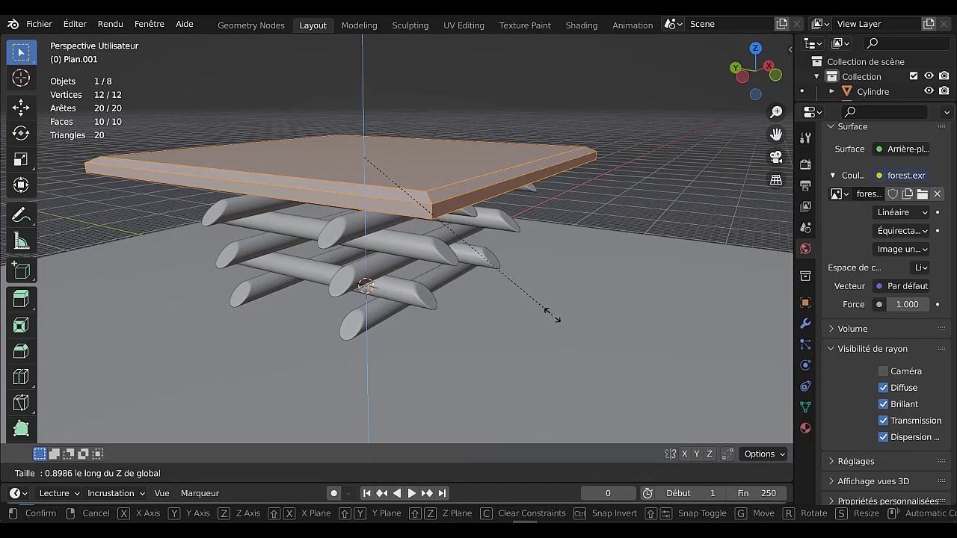
{"action": "left_click", "coordinate": [539, 280]}
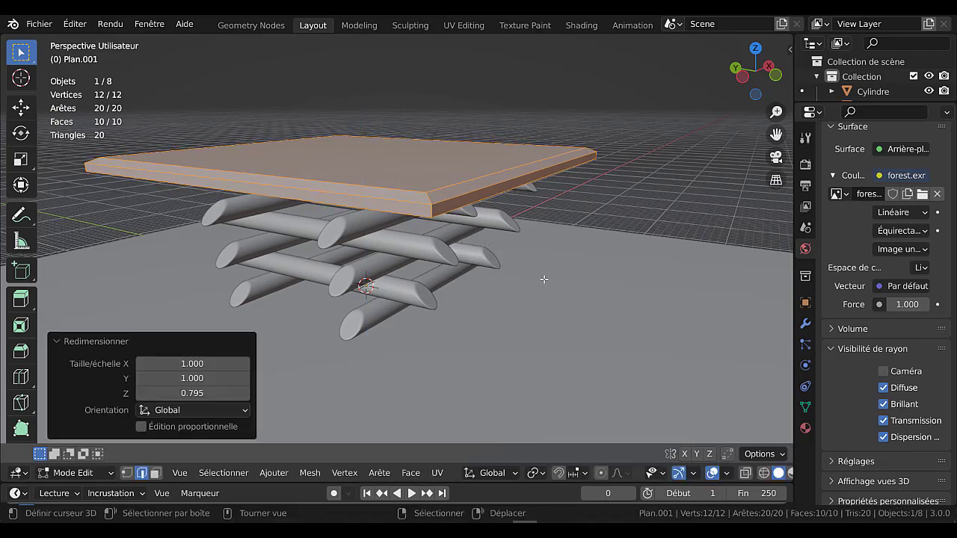
- In the front view, lower the tabletop mesh along Z by about 0.17 m onto the topmost cylinders, finishing in Object Mode
{"action": "middle_click_drag", "start_coordinate": [538, 279], "coordinate": [633, 251]}
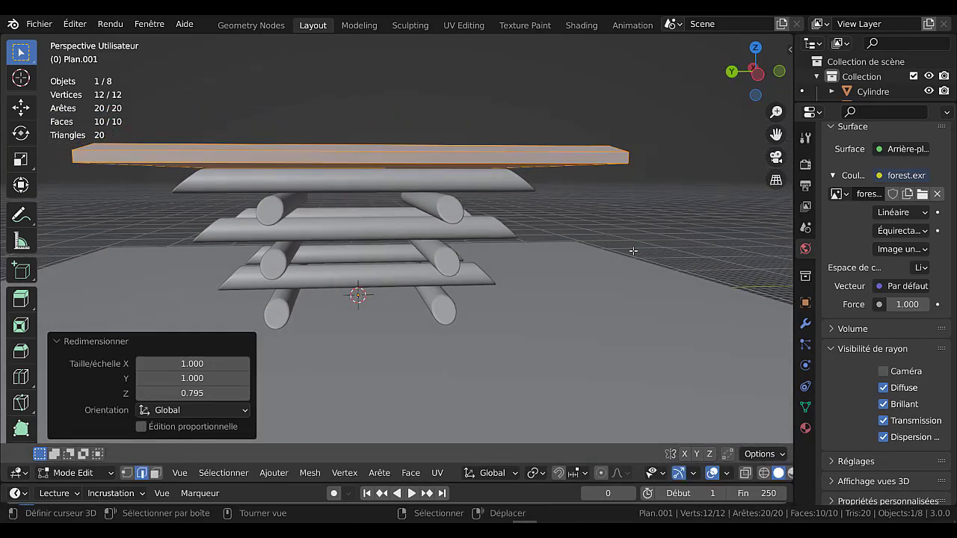
{"action": "key", "text": "KP_1"}
{"action": "scroll", "coordinate": [633, 249], "scroll_direction": "up", "scroll_amount": 3}
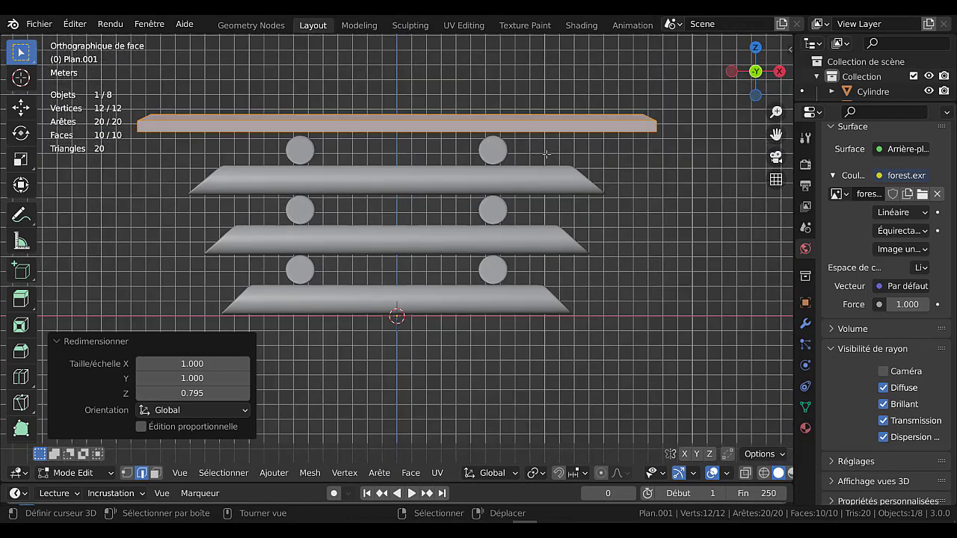
{"action": "key", "text": "g"}
{"action": "key", "text": "z"}
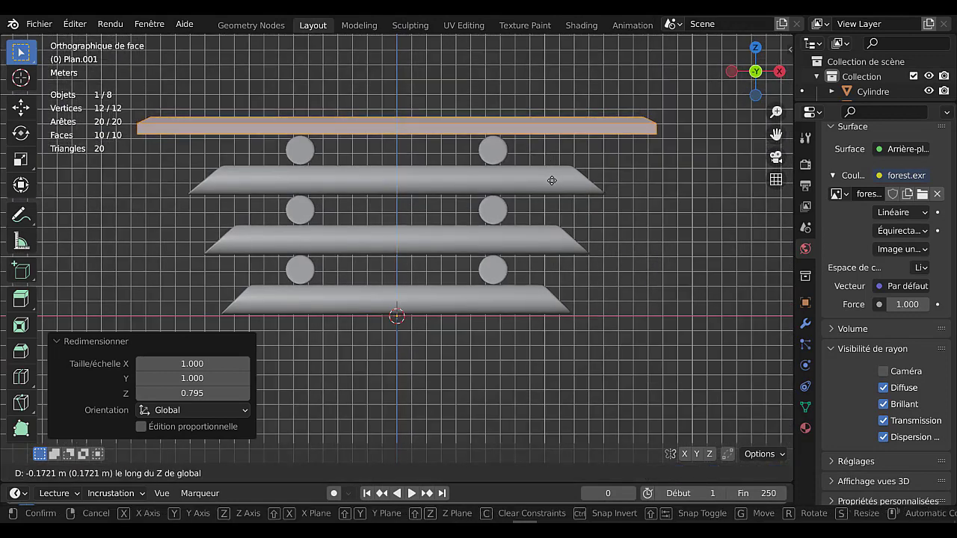
{"action": "left_click", "coordinate": [554, 186]}
{"action": "key", "text": "Tab"}
{"action": "scroll", "coordinate": [602, 137], "scroll_direction": "down", "scroll_amount": 3}
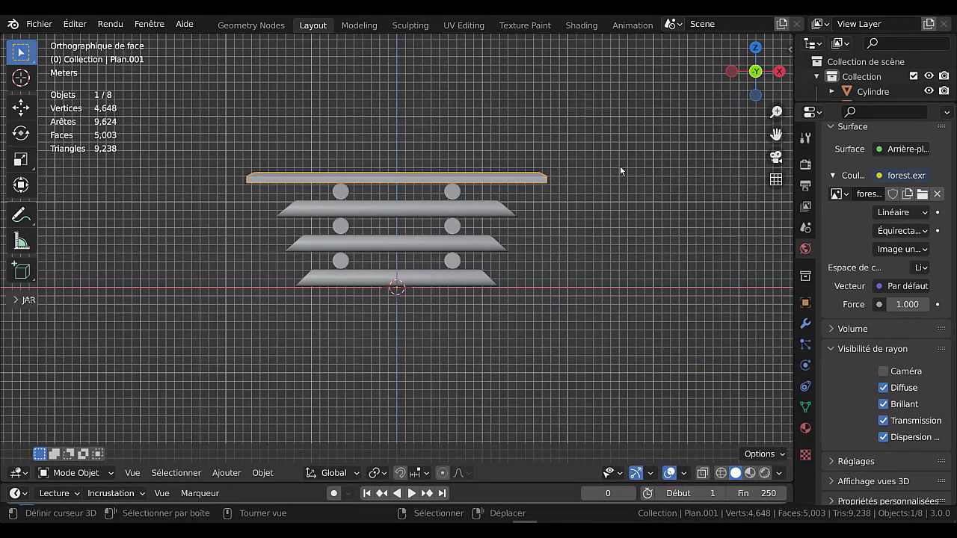
- Examine from several angles how the tabletop sits on the crossed cylinders, leaving the tabletop selected
{"action": "middle_click_drag", "start_coordinate": [620, 166], "coordinate": [512, 225]}
{"action": "scroll", "coordinate": [509, 212], "scroll_direction": "down", "scroll_amount": 2}
{"action": "scroll", "coordinate": [512, 225], "scroll_direction": "up", "scroll_amount": 2}
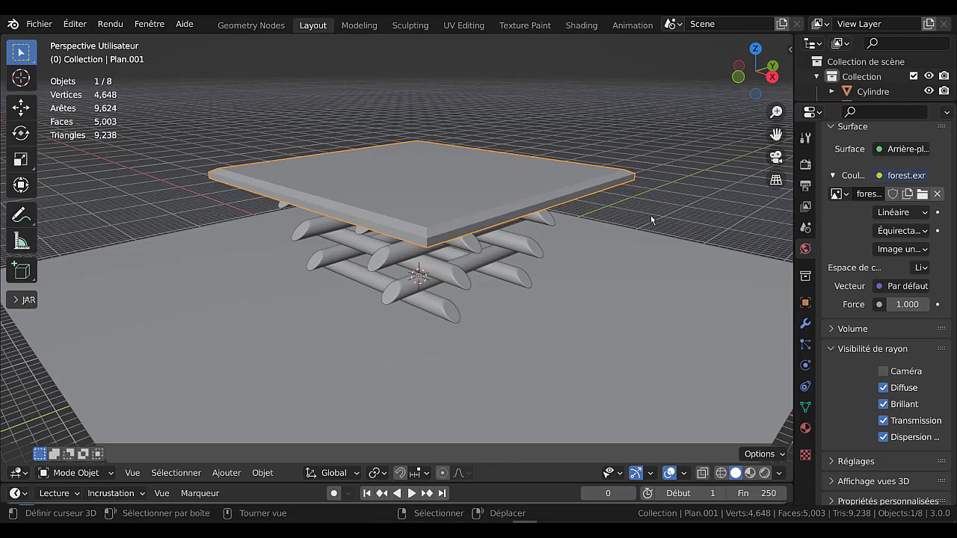
{"action": "middle_click_drag", "start_coordinate": [652, 202], "coordinate": [619, 205], "text": "shift"}
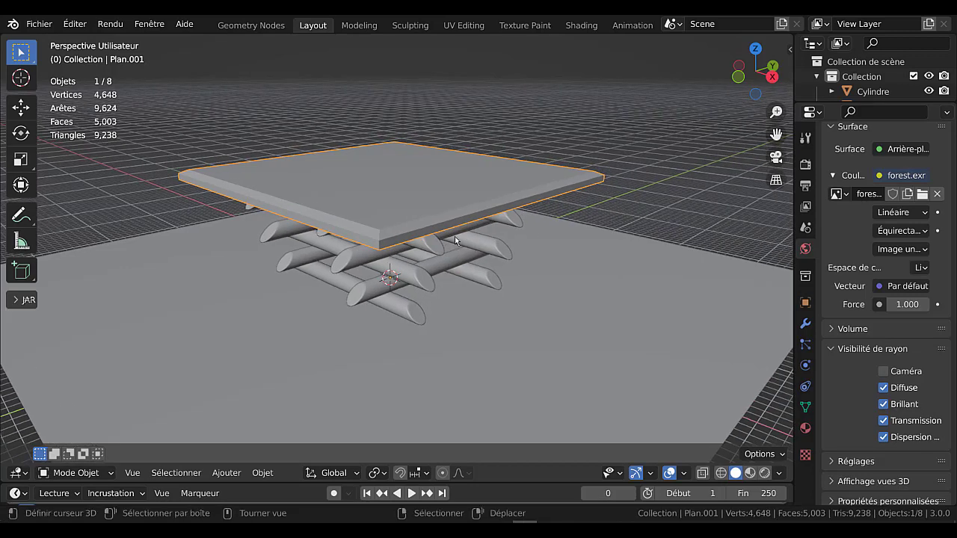
{"action": "middle_click_drag", "start_coordinate": [455, 236], "coordinate": [581, 187]}
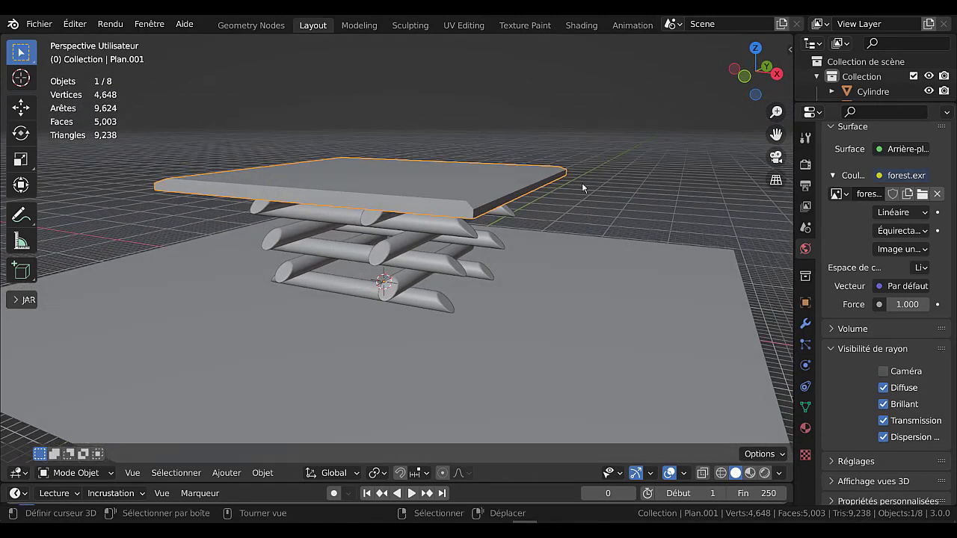
{"action": "left_click", "coordinate": [498, 203]}
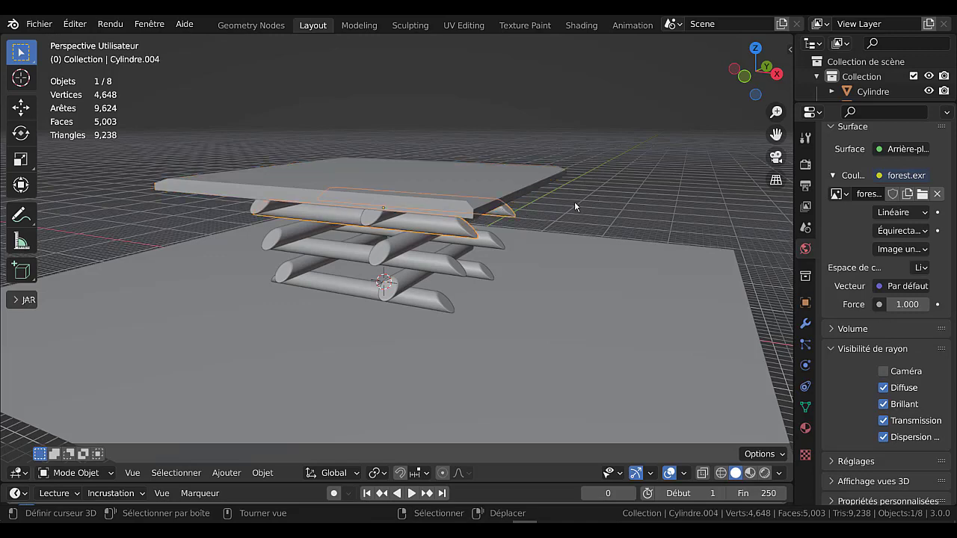
{"action": "middle_click_drag", "start_coordinate": [575, 201], "coordinate": [531, 186]}
{"action": "left_click", "coordinate": [532, 185]}
{"action": "middle_click_drag", "start_coordinate": [597, 195], "coordinate": [608, 200]}
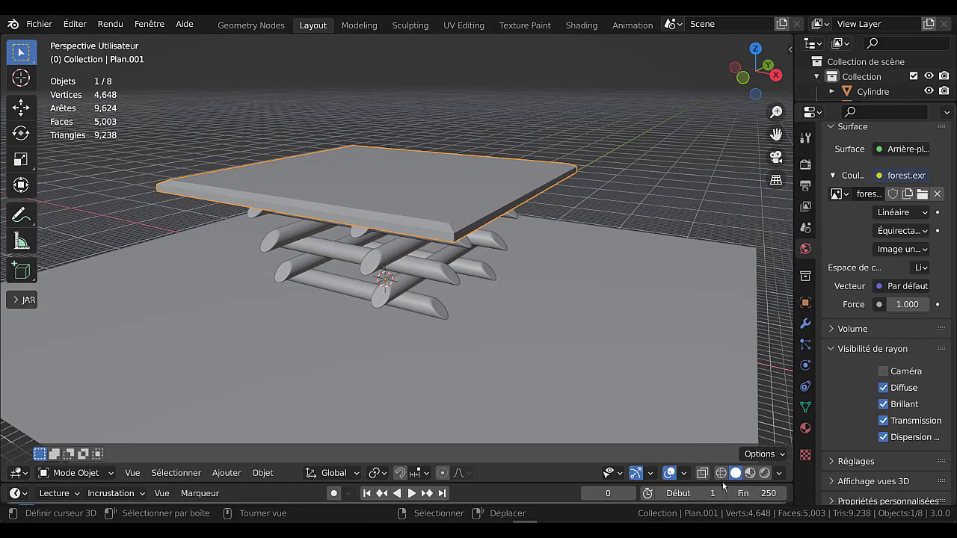
- Switch the viewport to rendered shading and widen the properties editor
{"action": "left_click", "coordinate": [764, 472]}
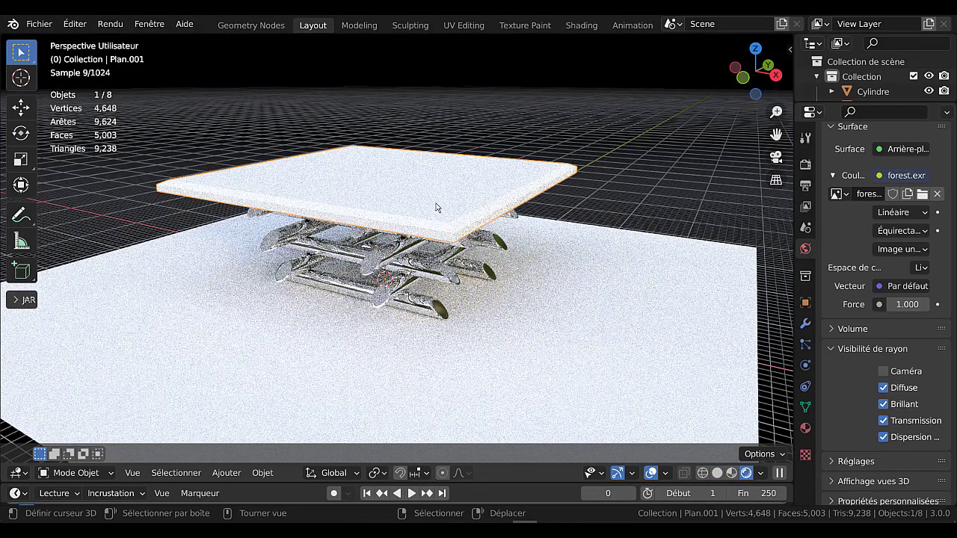
{"action": "right_click", "coordinate": [449, 200]}
{"action": "right_click", "coordinate": [484, 174]}
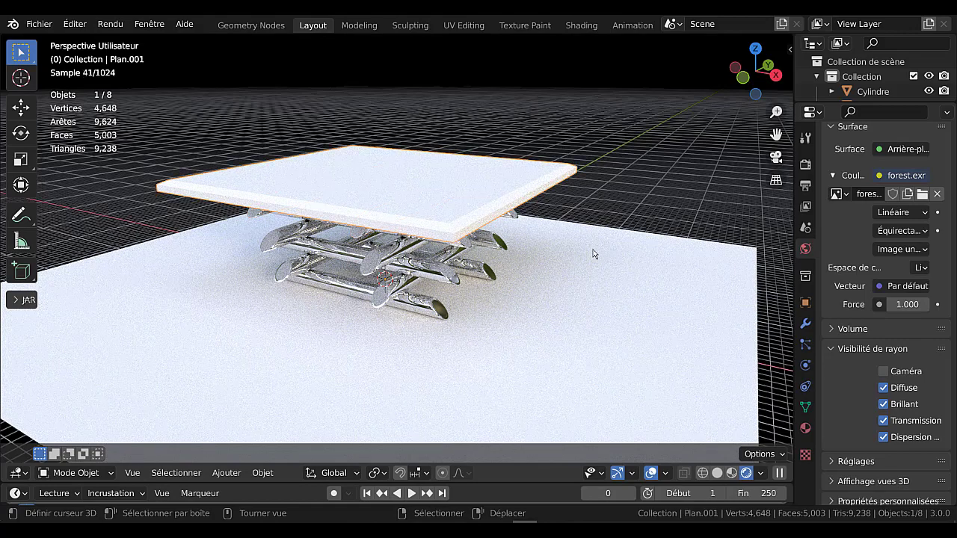
{"action": "left_click_drag", "start_coordinate": [786, 289], "coordinate": [761, 291]}
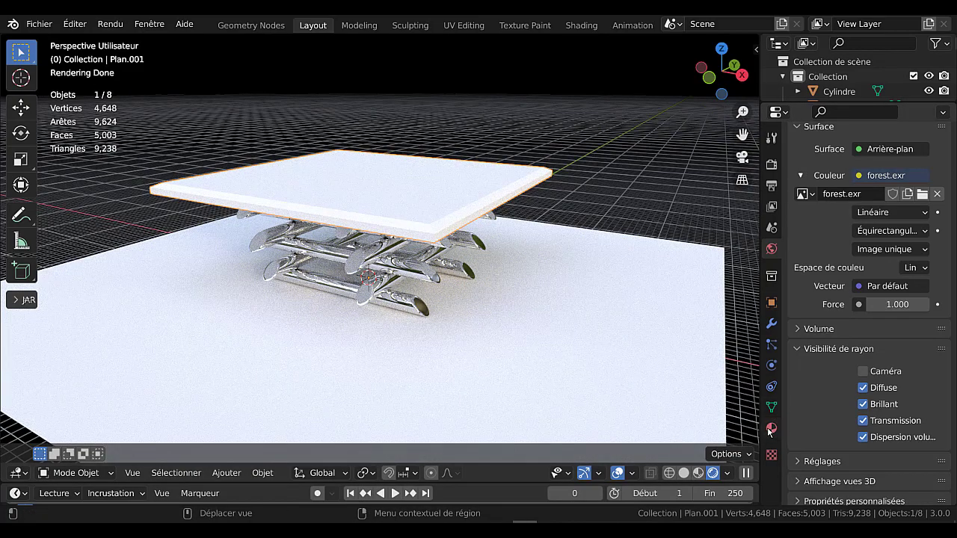
- Create a new material for the tabletop and set its surface shader to BSDF verre
{"action": "left_click", "coordinate": [770, 429]}
{"action": "left_click", "coordinate": [901, 226]}
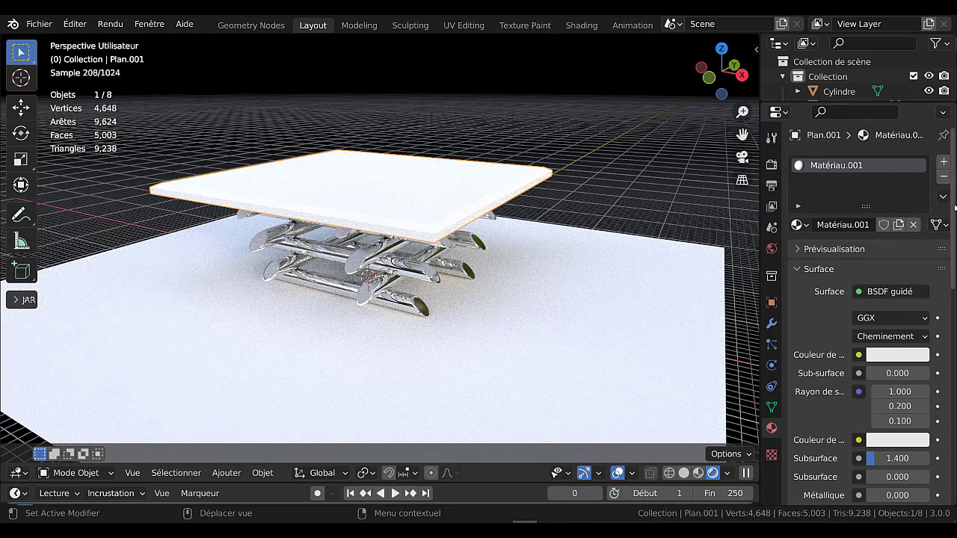
{"action": "scroll", "coordinate": [954, 187], "scroll_direction": "down", "scroll_amount": 4}
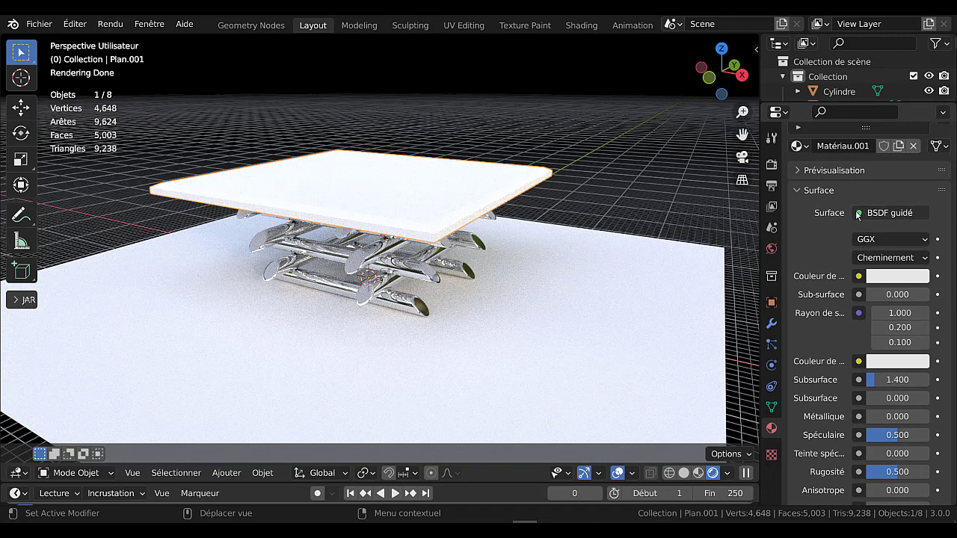
{"action": "left_click", "coordinate": [859, 214]}
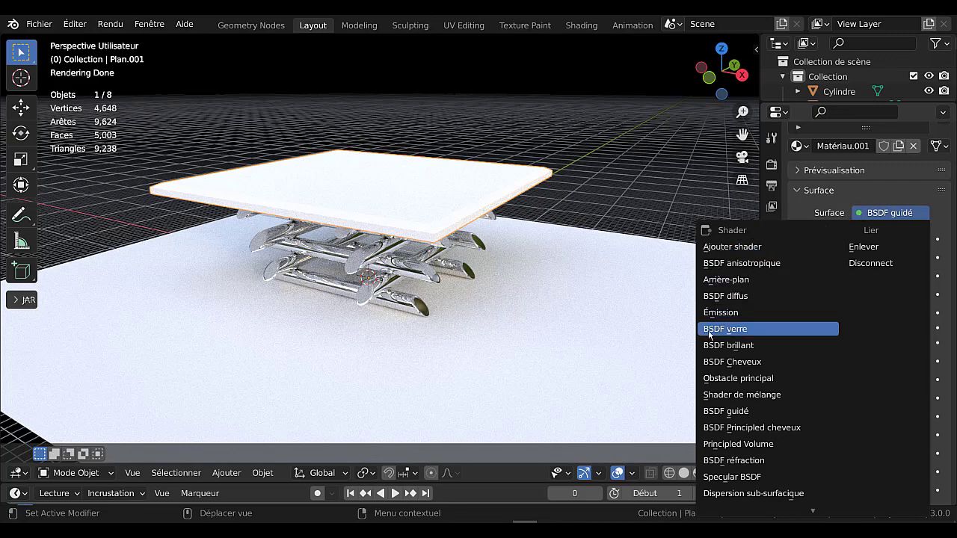
{"action": "left_click", "coordinate": [735, 332]}
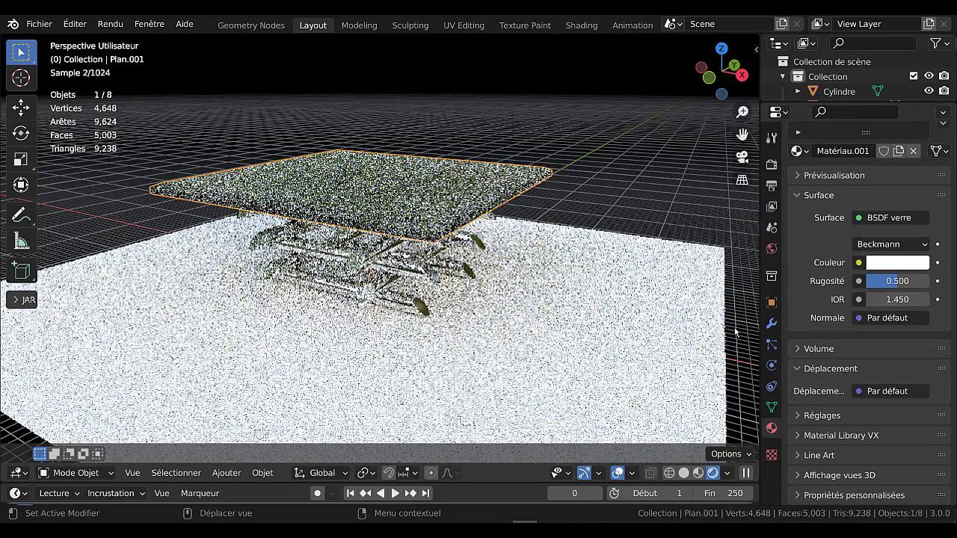
- Set the tabletop glass material's roughness (Rugosité) to 0.000
{"action": "middle_click_drag", "start_coordinate": [635, 176], "coordinate": [627, 195]}
{"action": "scroll", "coordinate": [409, 305], "scroll_direction": "up", "scroll_amount": 1}
{"action": "scroll", "coordinate": [409, 305], "scroll_direction": "up", "scroll_amount": 1}
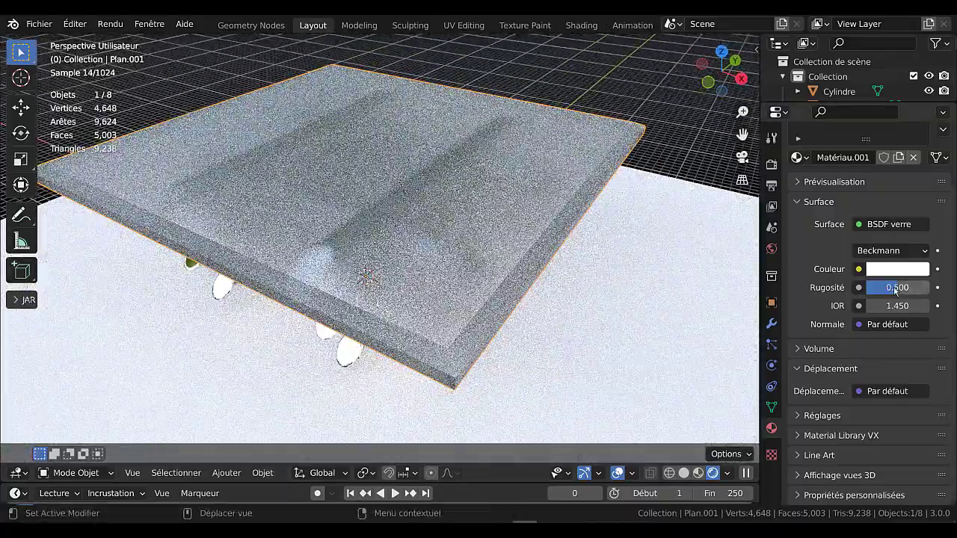
{"action": "left_click_drag", "start_coordinate": [905, 289], "coordinate": [867, 289]}
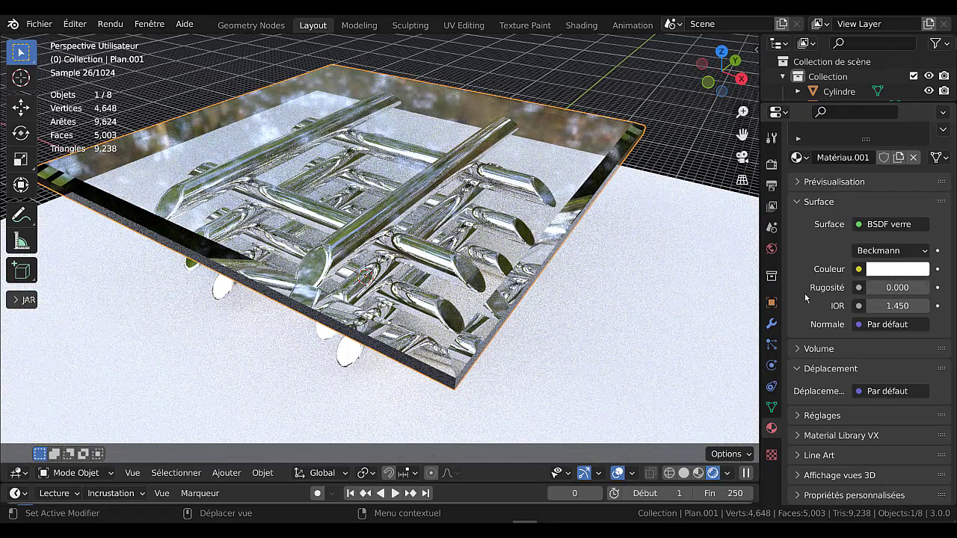
{"action": "scroll", "coordinate": [559, 310], "scroll_direction": "down", "scroll_amount": 1}
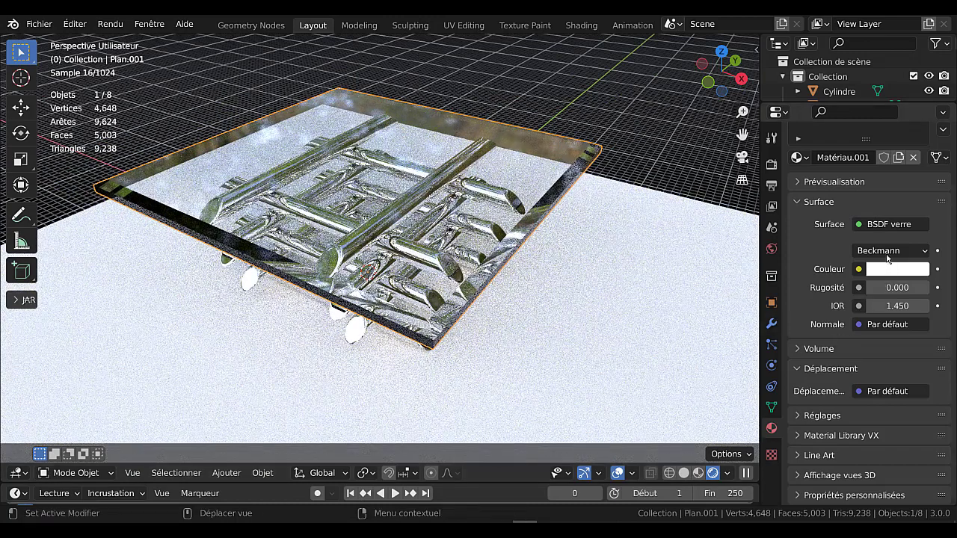
- Try the Multi-diffusion GGX and Dure distributions on the tabletop's glass material and raise its roughness to 0.242
{"action": "left_click", "coordinate": [891, 252]}
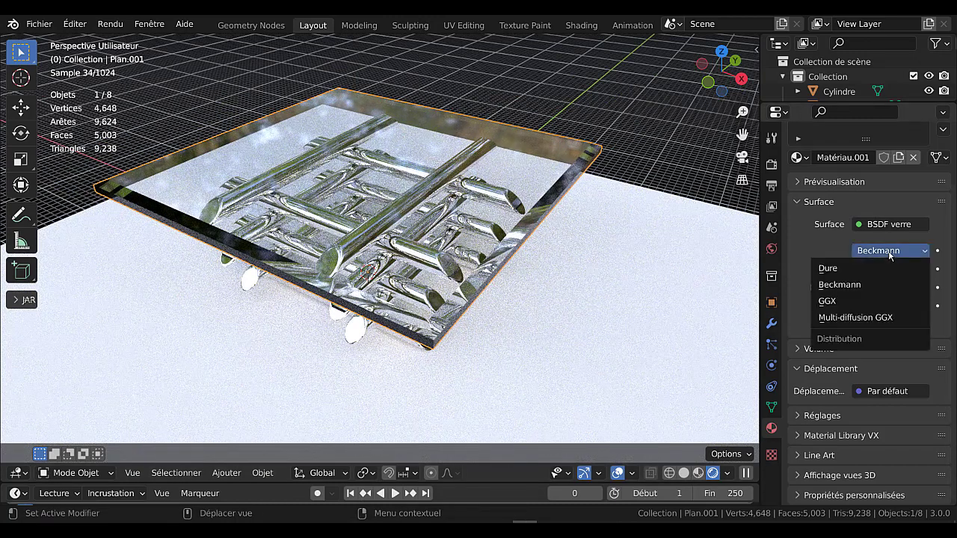
{"action": "left_click", "coordinate": [862, 319]}
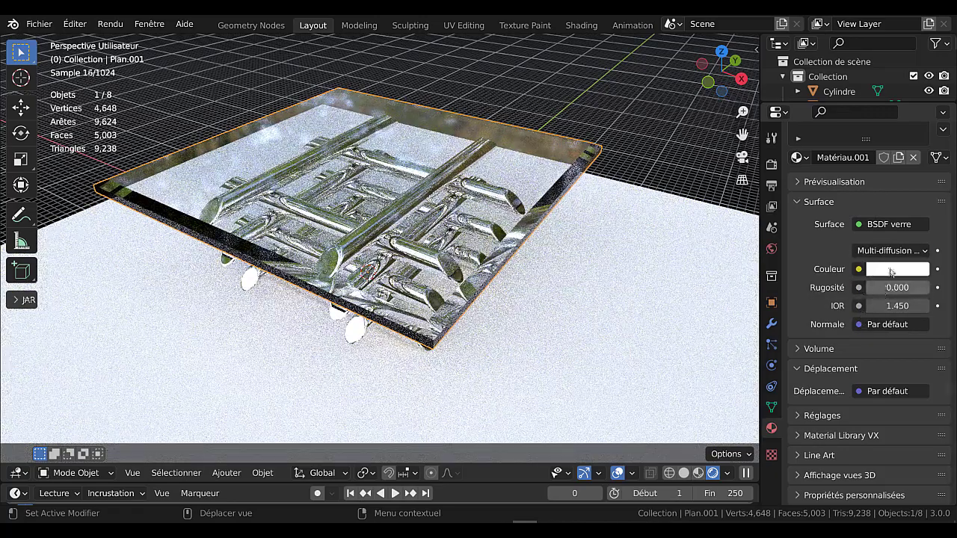
{"action": "left_click", "coordinate": [890, 252]}
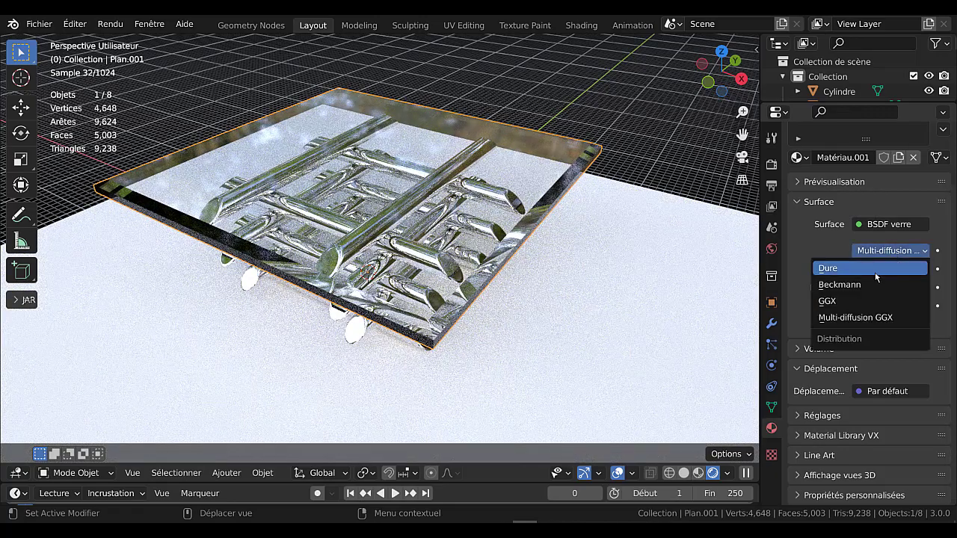
{"action": "left_click", "coordinate": [830, 268]}
{"action": "mouse_move", "coordinate": [882, 287]}
{"action": "left_mouse_down"}
{"action": "mouse_move", "coordinate": [900, 287]}
{"action": "mouse_move", "coordinate": [890, 287]}
{"action": "left_mouse_up"}
- Try the Beckmann and GGX distributions on the tabletop's glass material and compare them in the render
{"action": "left_click", "coordinate": [882, 251]}
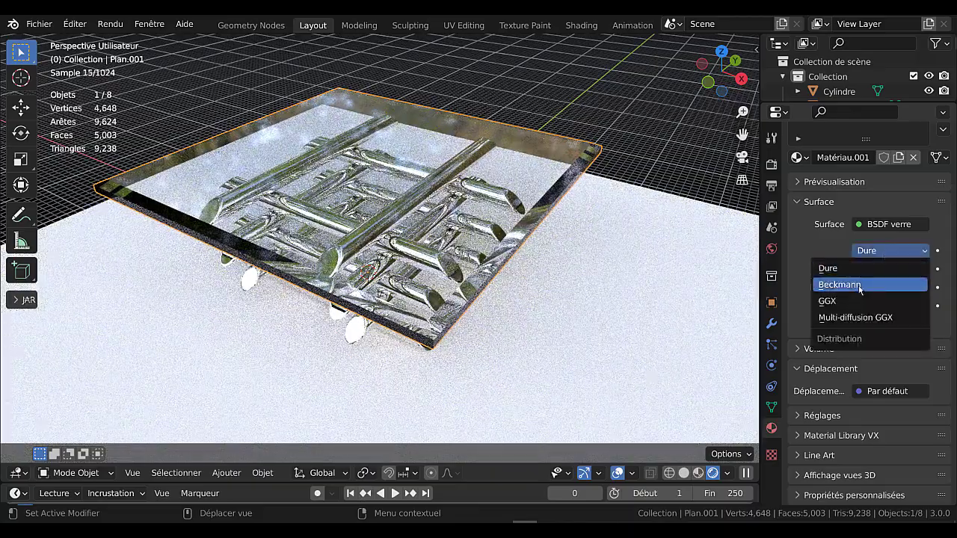
{"action": "left_click", "coordinate": [867, 285]}
{"action": "scroll", "coordinate": [543, 293], "scroll_direction": "up", "scroll_amount": 1}
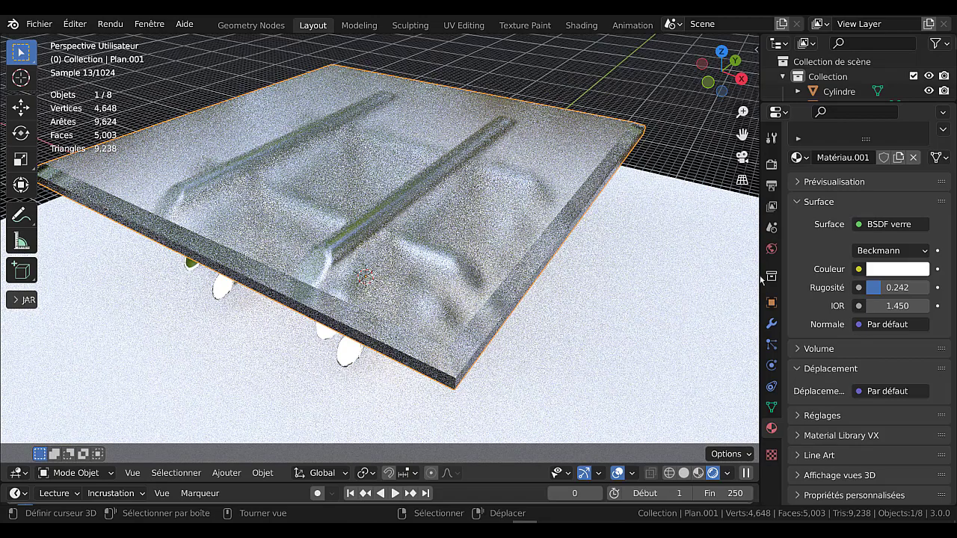
{"action": "left_click", "coordinate": [889, 251]}
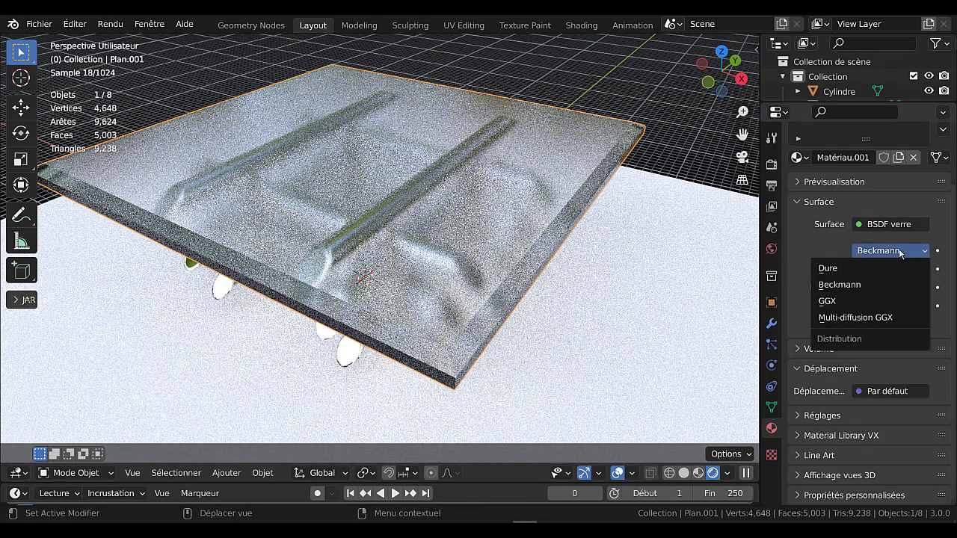
{"action": "left_click", "coordinate": [868, 302]}
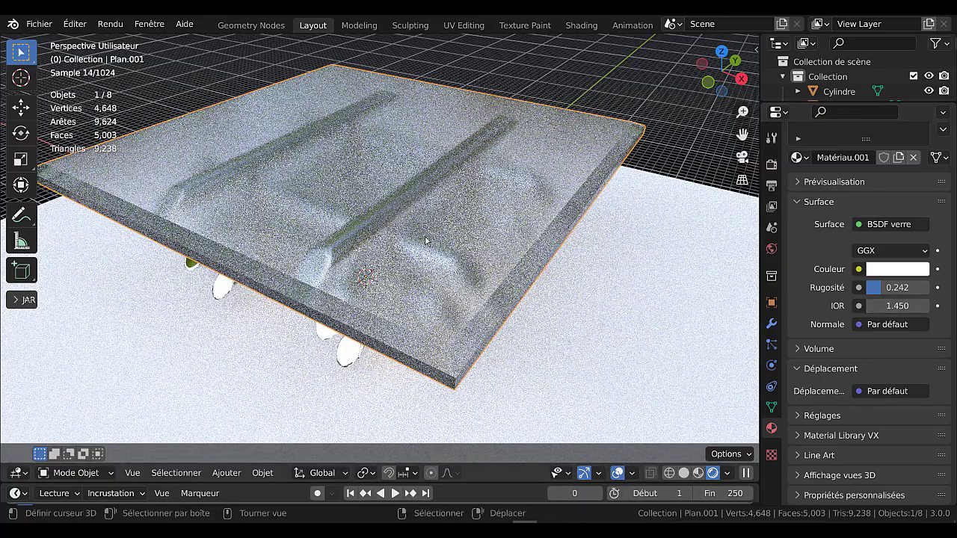
- Try the Multi-diffusion GGX distribution on the glass material, then go back to GGX
{"action": "left_click", "coordinate": [895, 250]}
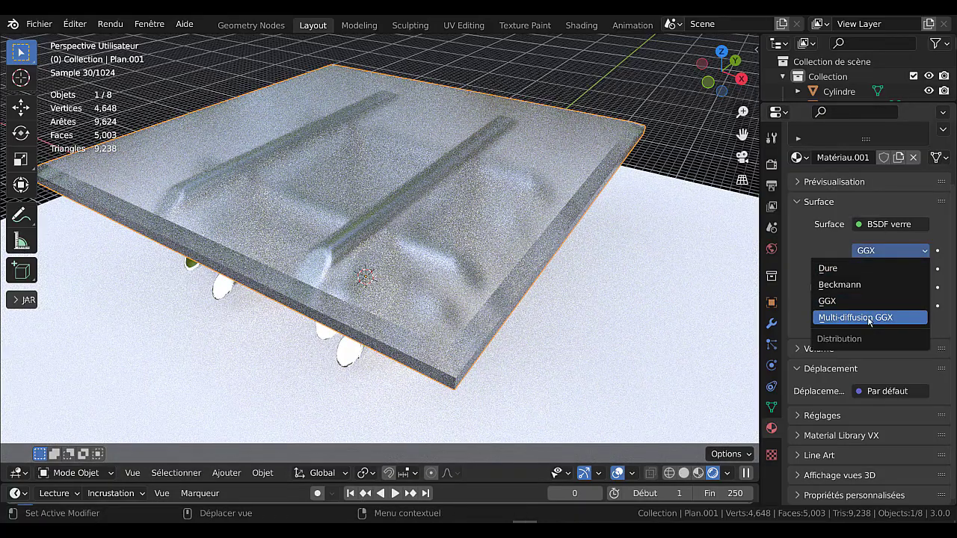
{"action": "left_click", "coordinate": [869, 318]}
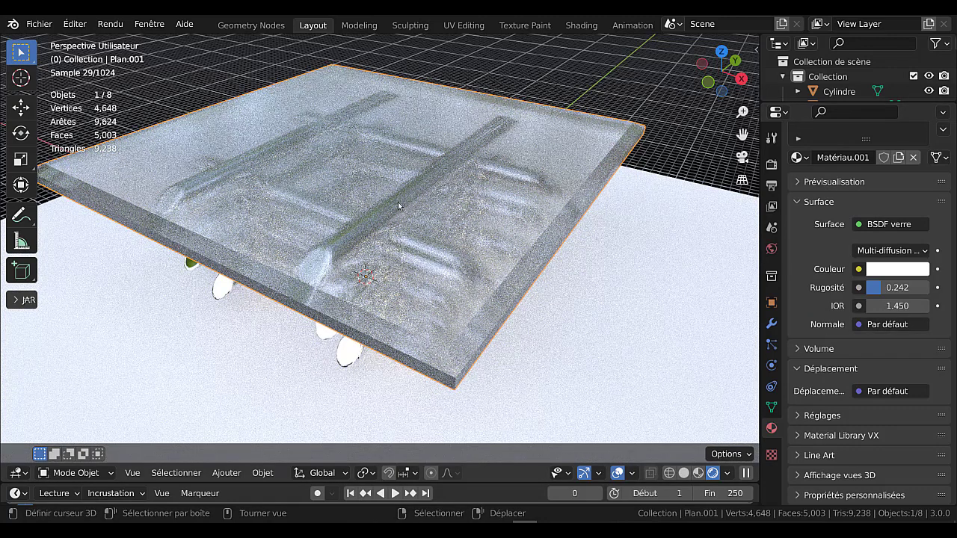
{"action": "left_click", "coordinate": [896, 252]}
{"action": "left_click", "coordinate": [836, 301]}
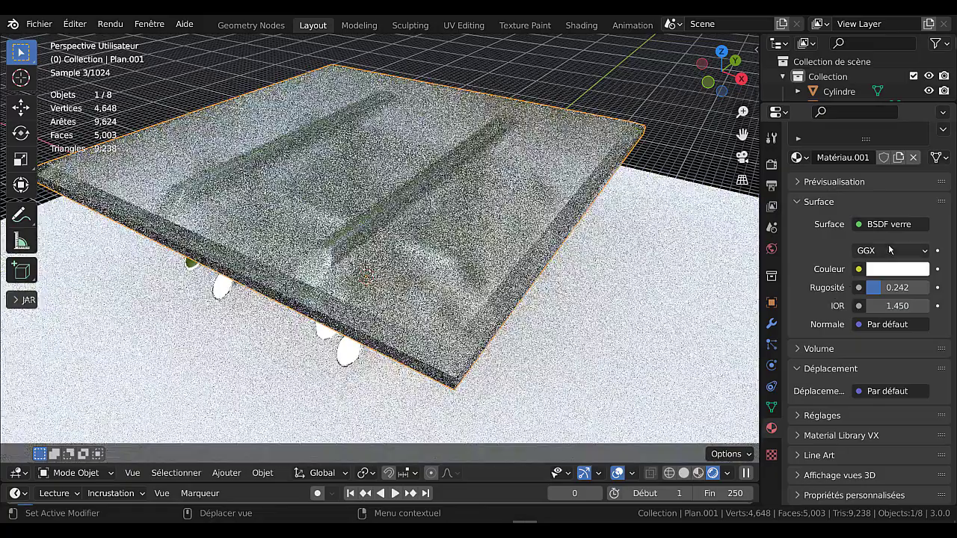
- Set the glass material's distribution to Dure and its roughness to 0.211
{"action": "left_click", "coordinate": [886, 255]}
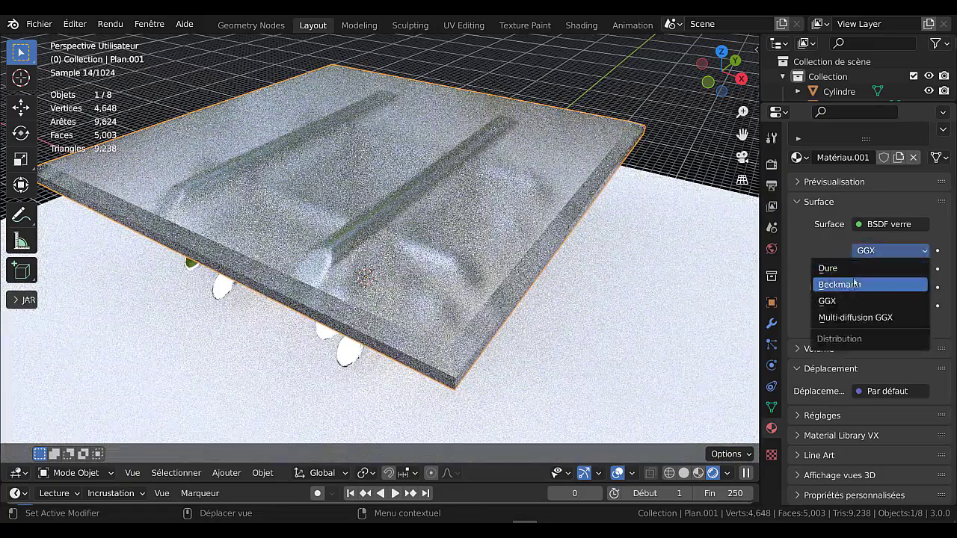
{"action": "left_click", "coordinate": [856, 267]}
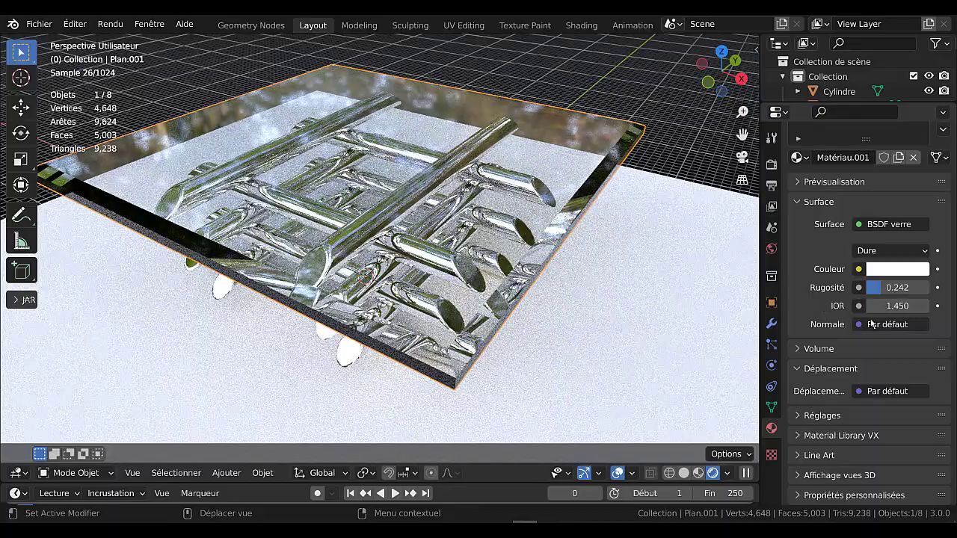
{"action": "mouse_move", "coordinate": [885, 288]}
{"action": "left_mouse_down"}
{"action": "mouse_move", "coordinate": [873, 289]}
{"action": "mouse_move", "coordinate": [885, 289]}
{"action": "left_mouse_up"}
- Select the tabletop's upper face in face mode and scale it up to about 1.025
{"action": "mouse_move", "coordinate": [572, 324]}
{"action": "middle_mouse_down"}
{"action": "mouse_move", "coordinate": [553, 305]}
{"action": "mouse_move", "coordinate": [580, 324]}
{"action": "middle_mouse_up"}
{"action": "key", "text": "Tab"}
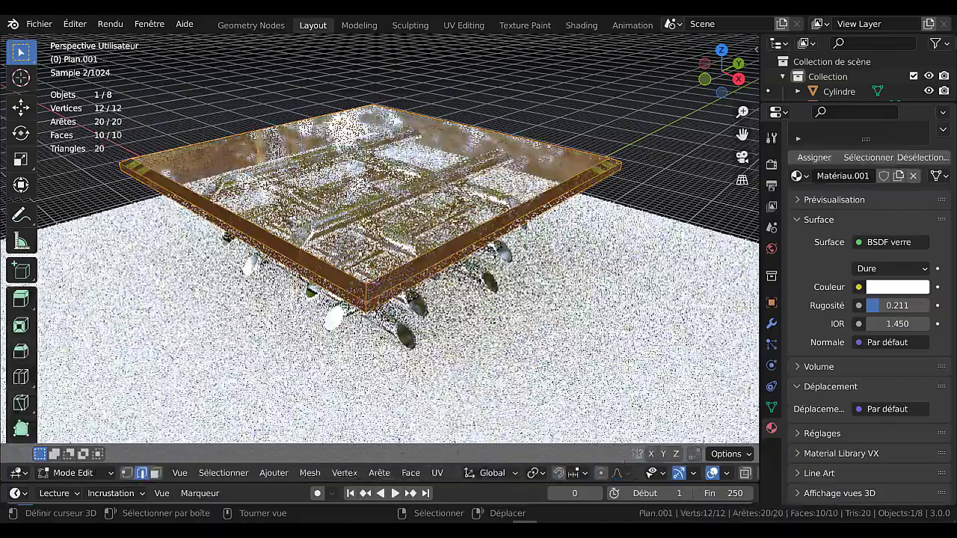
{"action": "scroll", "coordinate": [521, 268], "scroll_direction": "up", "scroll_amount": 1}
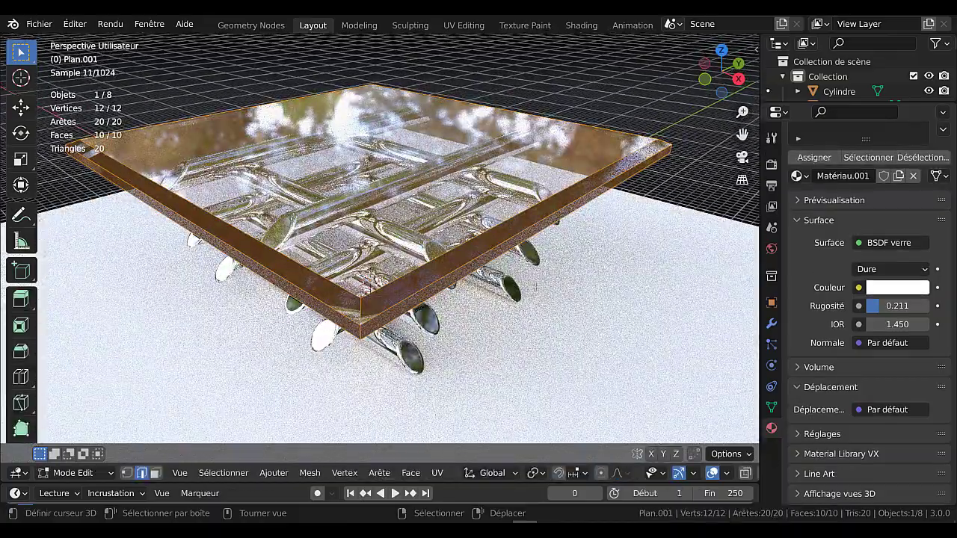
{"action": "left_click", "coordinate": [355, 287]}
{"action": "middle_click_drag", "start_coordinate": [355, 287], "coordinate": [366, 283]}
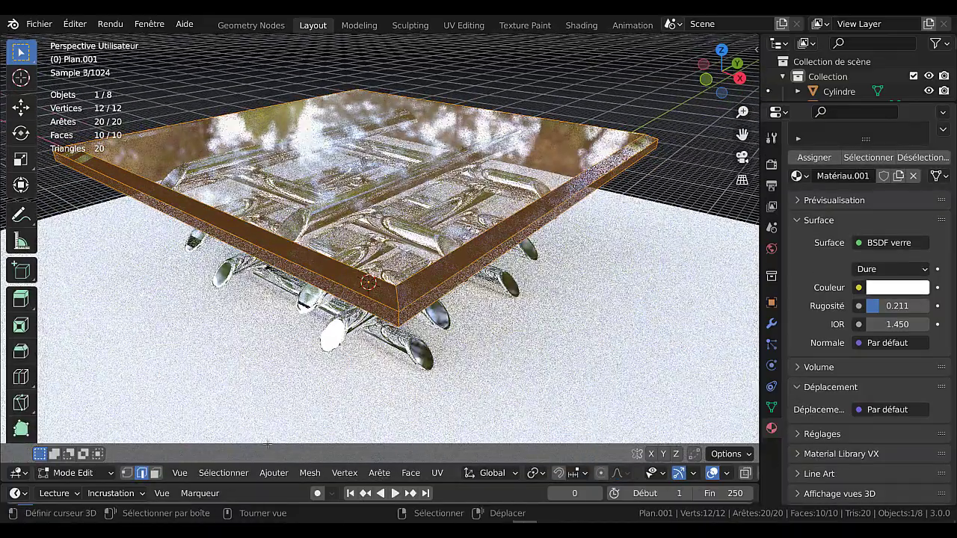
{"action": "left_click", "coordinate": [155, 473]}
{"action": "left_click", "coordinate": [318, 217]}
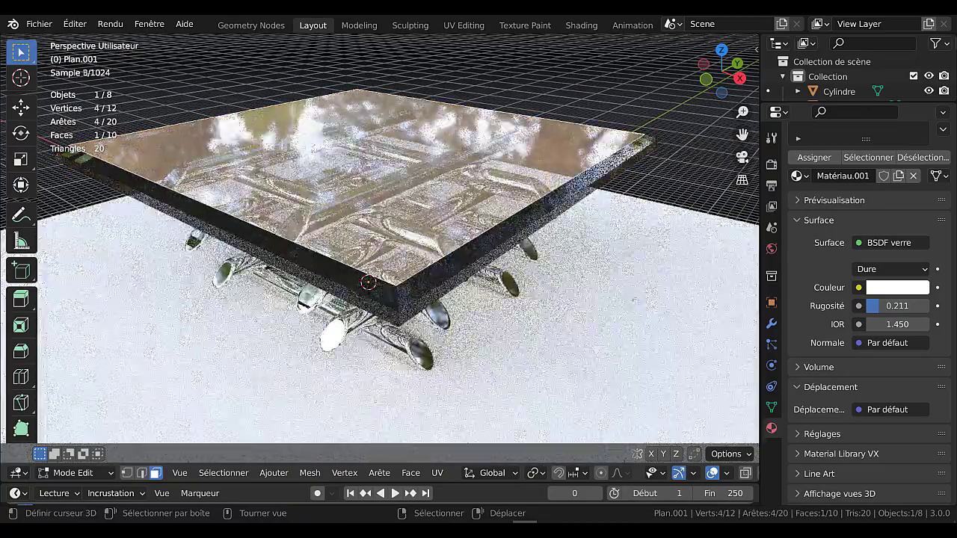
{"action": "key", "text": "s"}
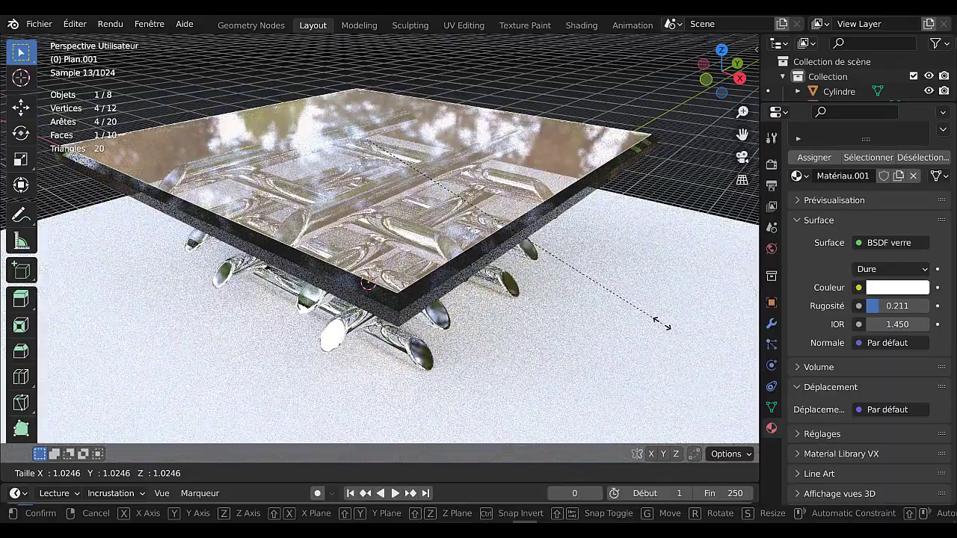
{"action": "left_click", "coordinate": [662, 321]}
- Lower the tabletop's upper face by about 0.06 m along Z and return to object mode
{"action": "key", "text": "g"}
{"action": "key", "text": "z"}
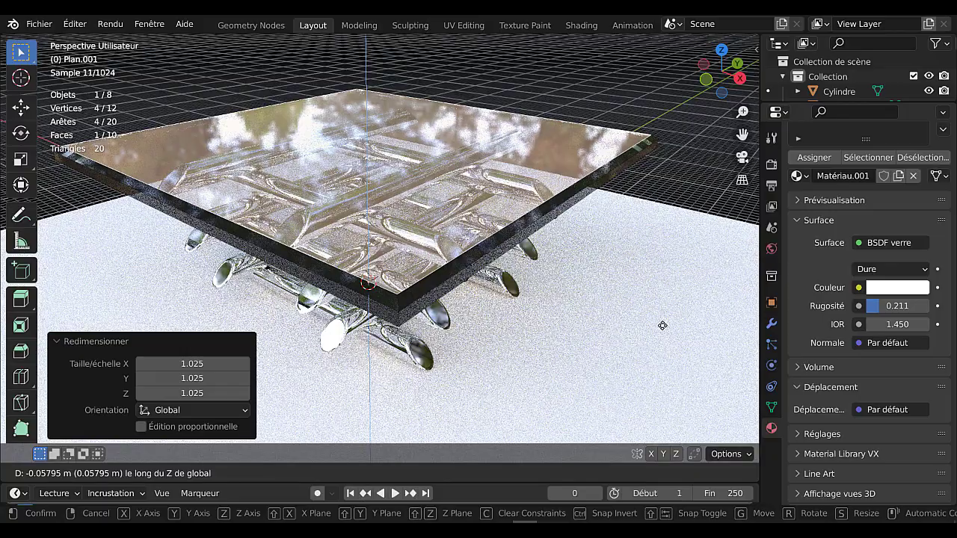
{"action": "left_click", "coordinate": [662, 325]}
{"action": "key", "text": "Tab"}
{"action": "middle_click_drag", "start_coordinate": [630, 320], "coordinate": [622, 309]}
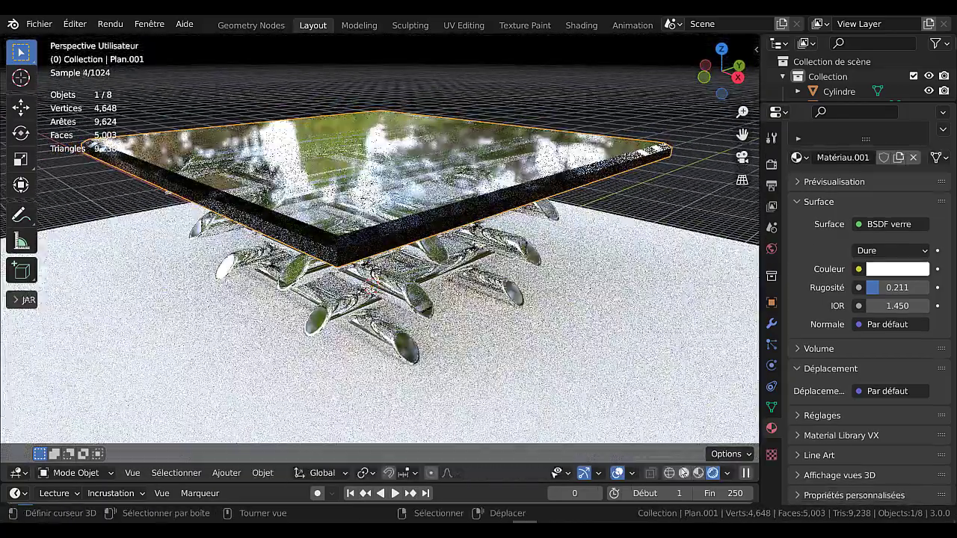
- Switch to solid shading and scale the tabletop's upper face up by a further factor of about 1.013
{"action": "left_click", "coordinate": [683, 472]}
{"action": "mouse_move", "coordinate": [643, 348]}
{"action": "middle_mouse_down"}
{"action": "mouse_move", "coordinate": [661, 362]}
{"action": "mouse_move", "coordinate": [645, 352]}
{"action": "middle_mouse_up"}
{"action": "key", "text": "Tab"}
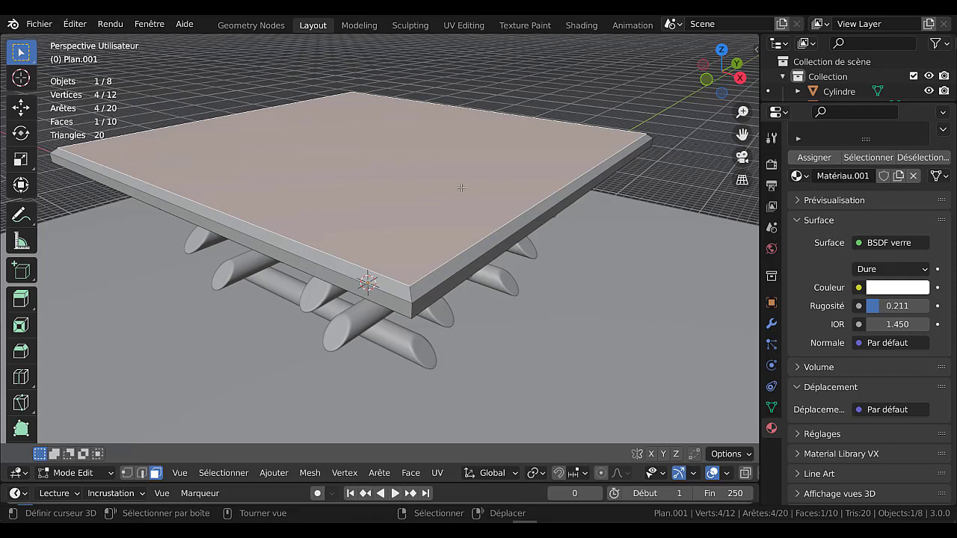
{"action": "key", "text": "s"}
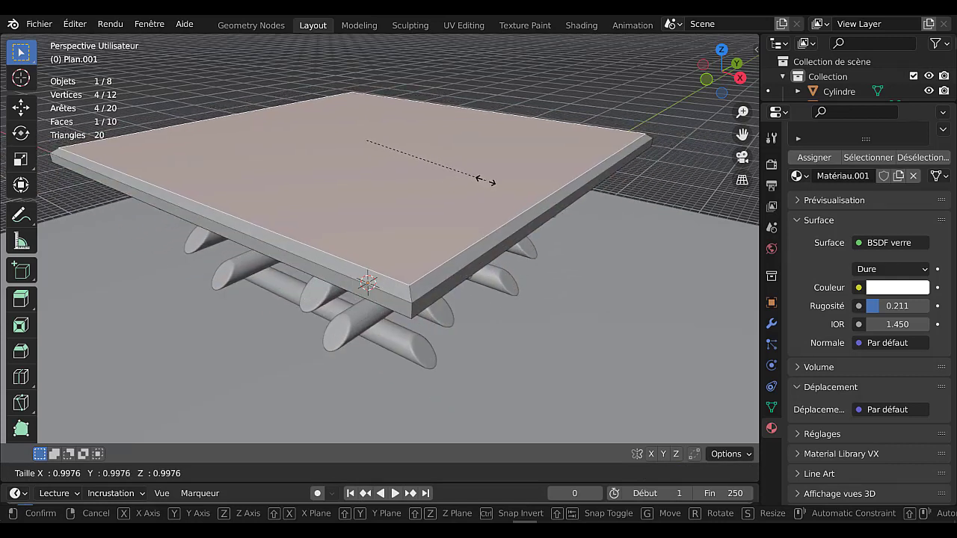
{"action": "left_click", "coordinate": [498, 198]}
- Lower the tabletop's upper face by about 0.23 m along Z and leave edit mode
{"action": "key", "text": "g"}
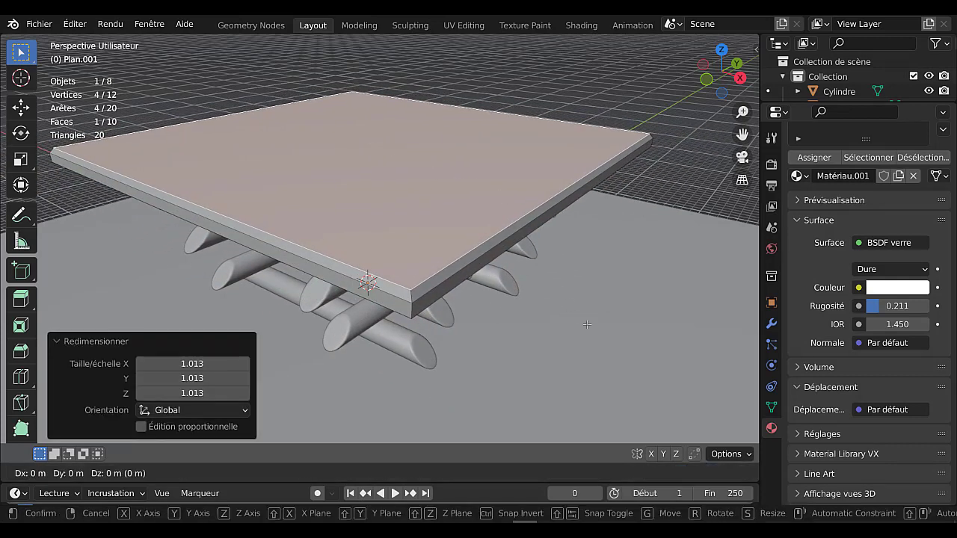
{"action": "key", "text": "z"}
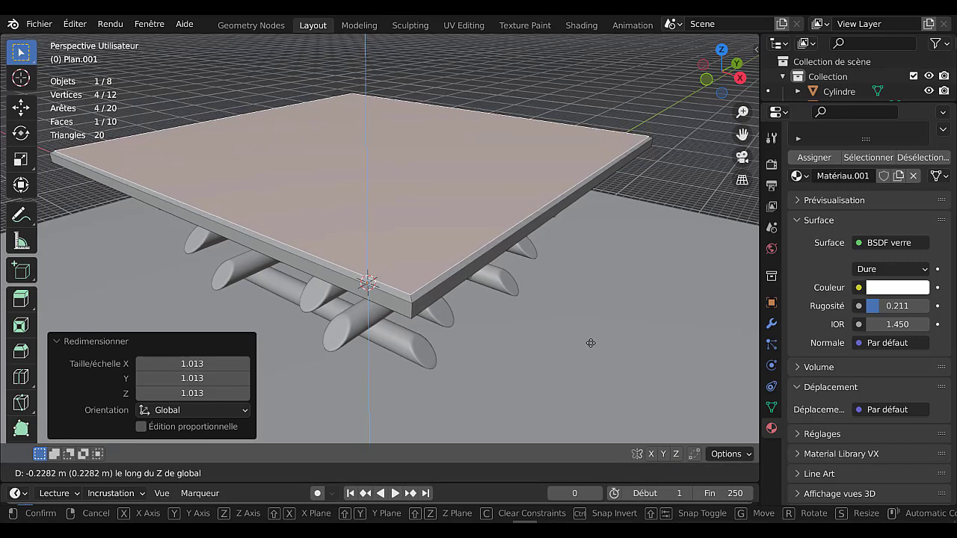
{"action": "left_click", "coordinate": [590, 343]}
{"action": "key", "text": "Tab"}
- Switch the viewport back to rendered shading to check the thinner bevel on the glass tabletop
{"action": "scroll", "coordinate": [588, 336], "scroll_direction": "down", "scroll_amount": 3}
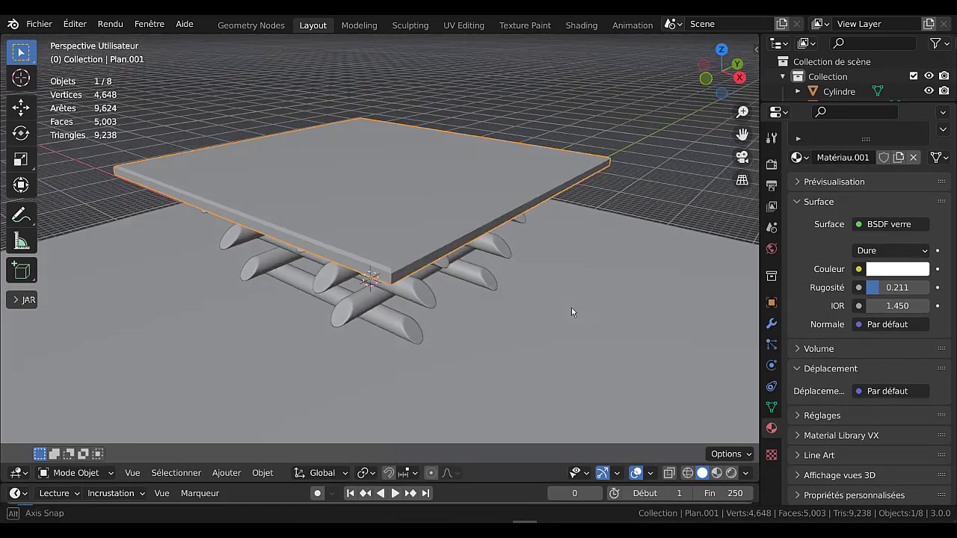
{"action": "middle_click_drag", "start_coordinate": [571, 311], "coordinate": [587, 311]}
{"action": "left_click", "coordinate": [730, 474]}
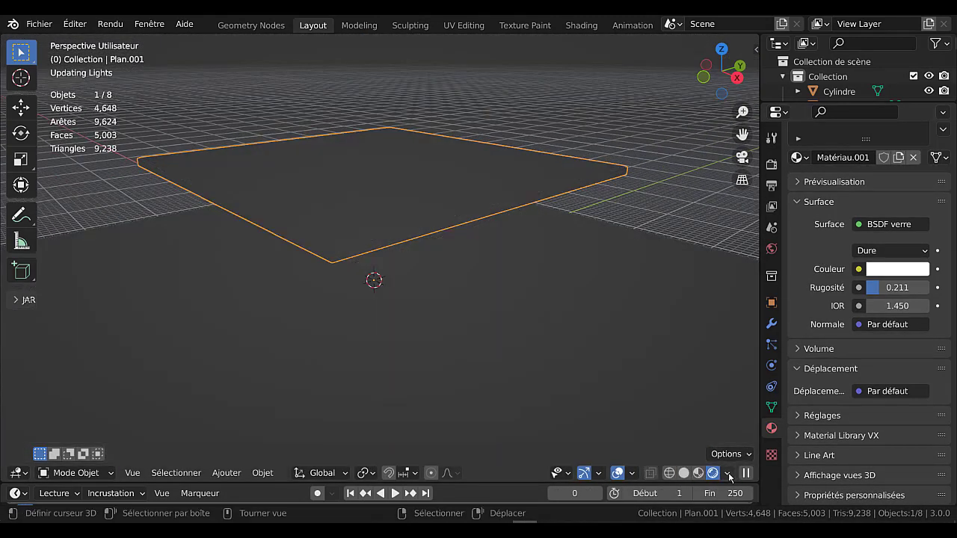
{"action": "left_click", "coordinate": [728, 473]}
{"action": "middle_click_drag", "start_coordinate": [538, 281], "coordinate": [549, 296]}
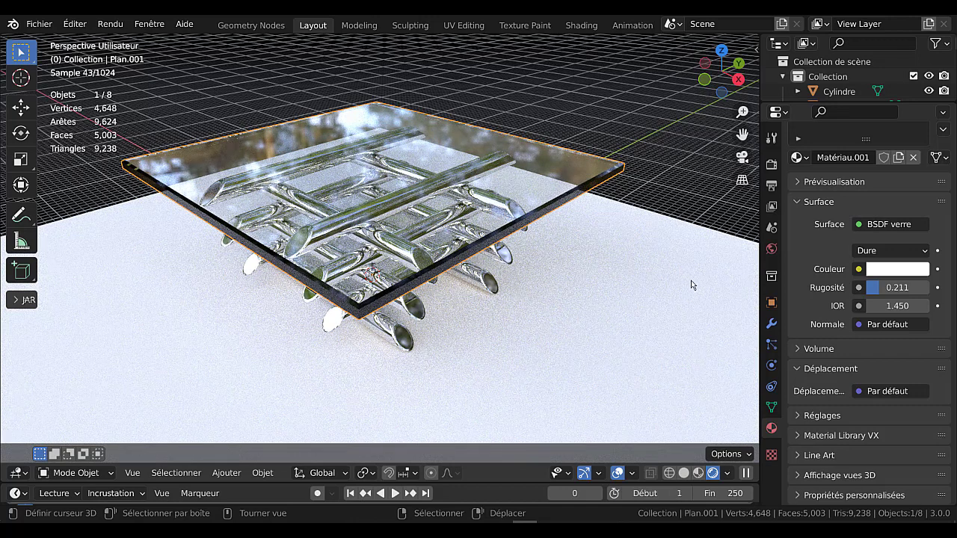
- Open the world settings and widen the properties area so its labels fit
{"action": "left_click", "coordinate": [771, 252]}
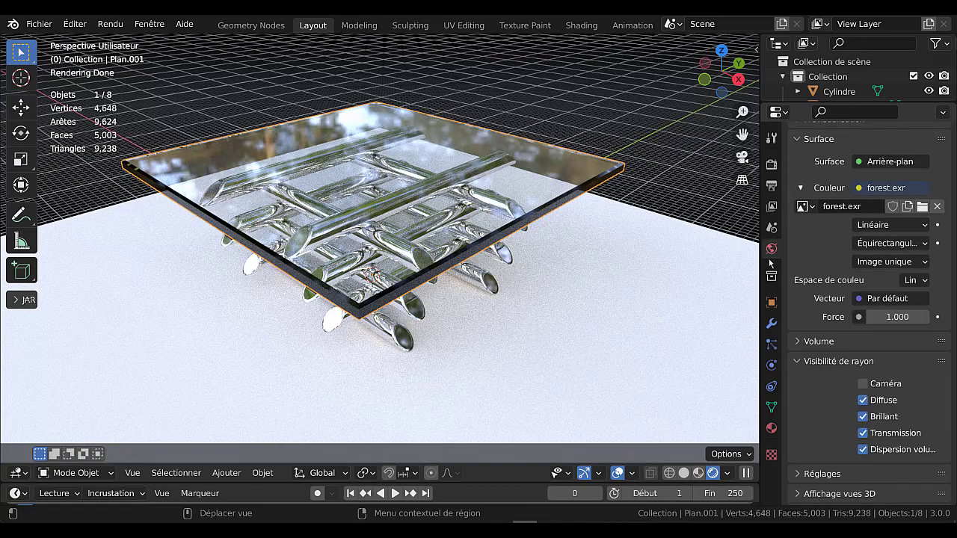
{"action": "left_click_drag", "start_coordinate": [760, 239], "coordinate": [696, 240]}
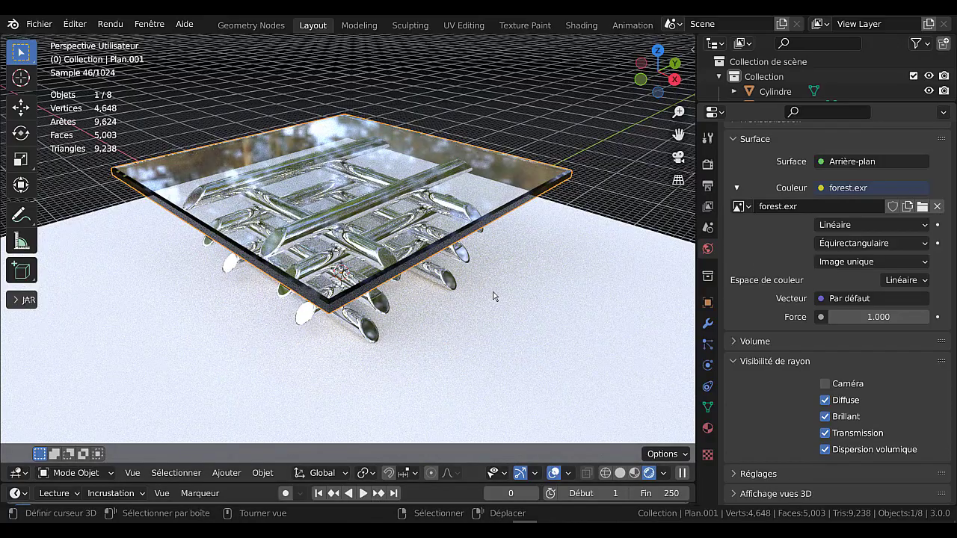
- Add a camera to the scene and align it to the current view of the table
{"action": "mouse_move", "coordinate": [494, 297]}
{"action": "middle_mouse_down"}
{"action": "mouse_move", "coordinate": [496, 282]}
{"action": "mouse_move", "coordinate": [495, 293]}
{"action": "middle_mouse_up"}
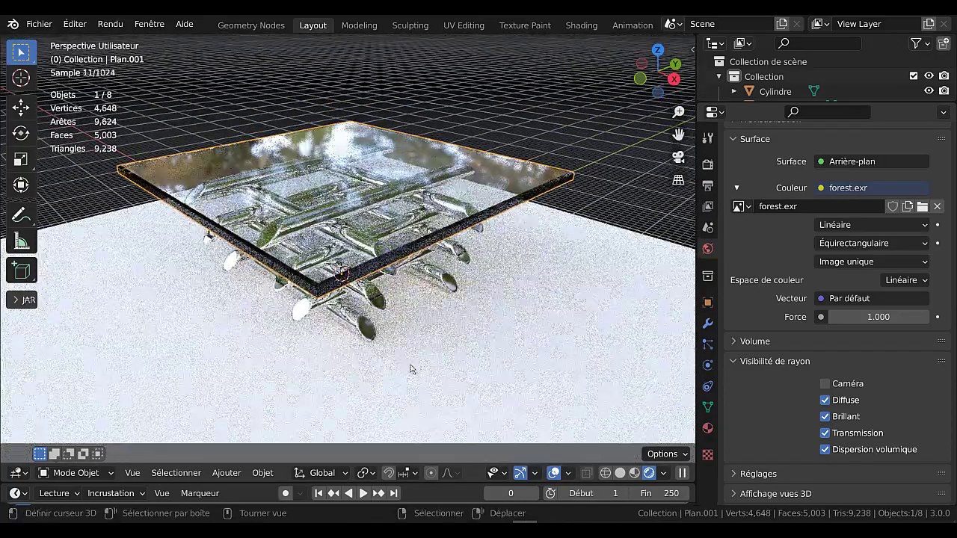
{"action": "left_click", "coordinate": [226, 473]}
{"action": "mouse_move", "coordinate": [233, 456]}
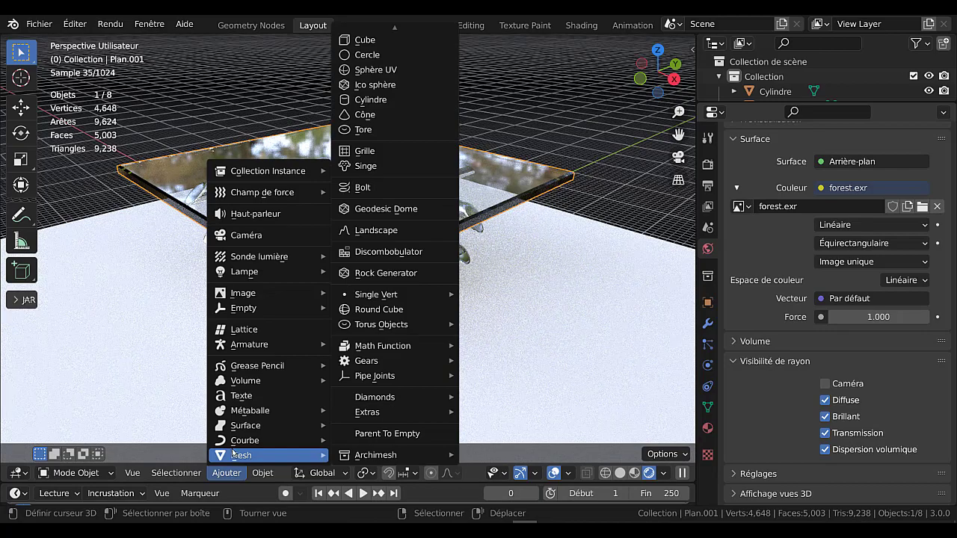
{"action": "left_click", "coordinate": [245, 235]}
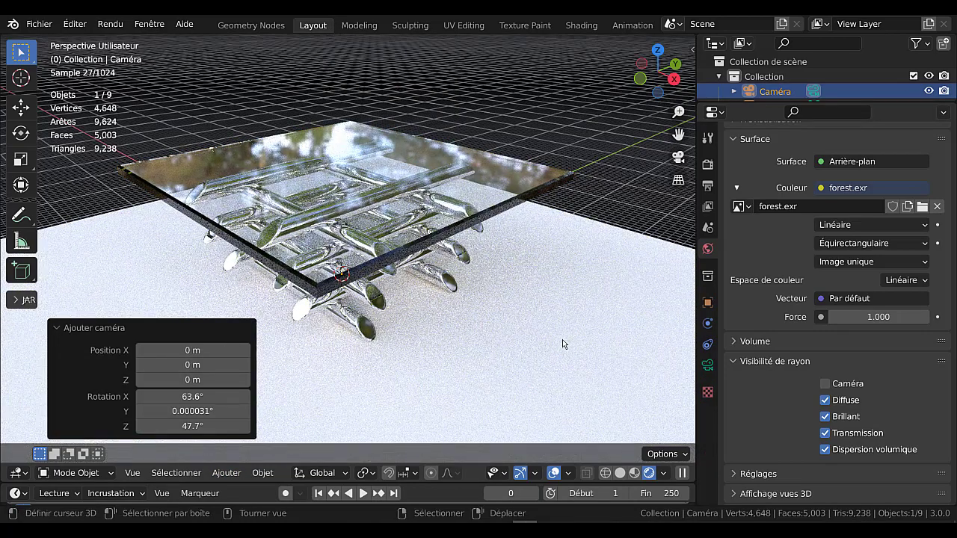
{"action": "key", "text": "ctrl+alt+KP_0"}
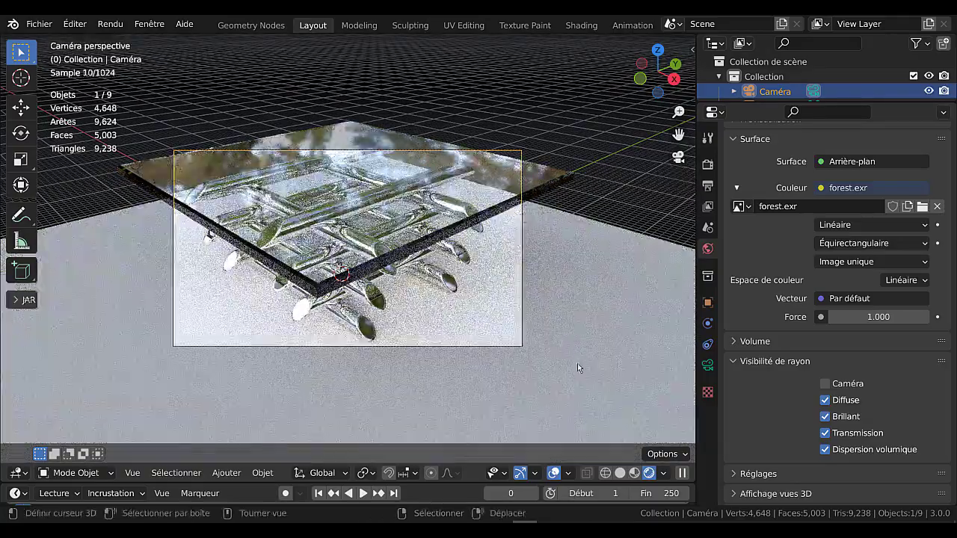
- Move the camera about 0.43 m on X and 2.59 m on Y in view orientation, and set its focal length to 35 mm
{"action": "key", "text": "g"}
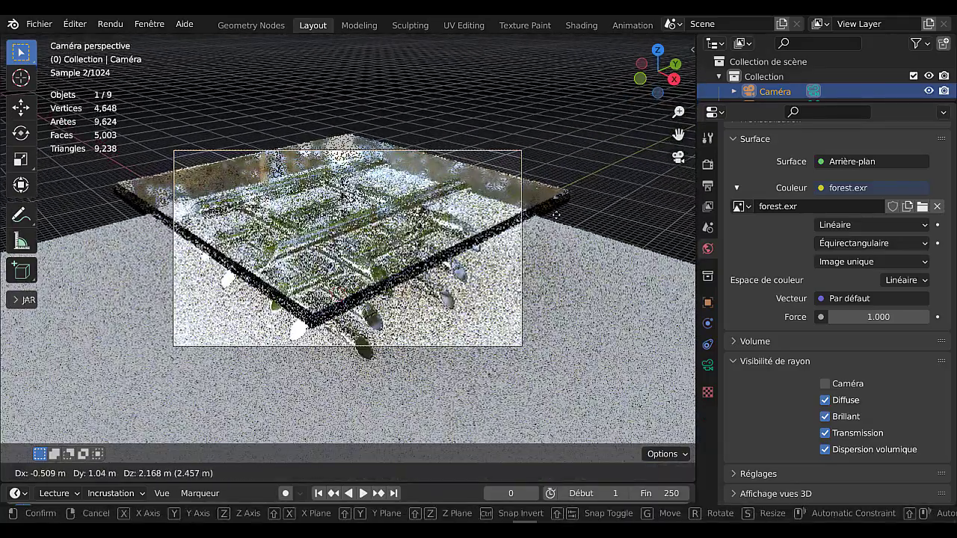
{"action": "left_click", "coordinate": [556, 223]}
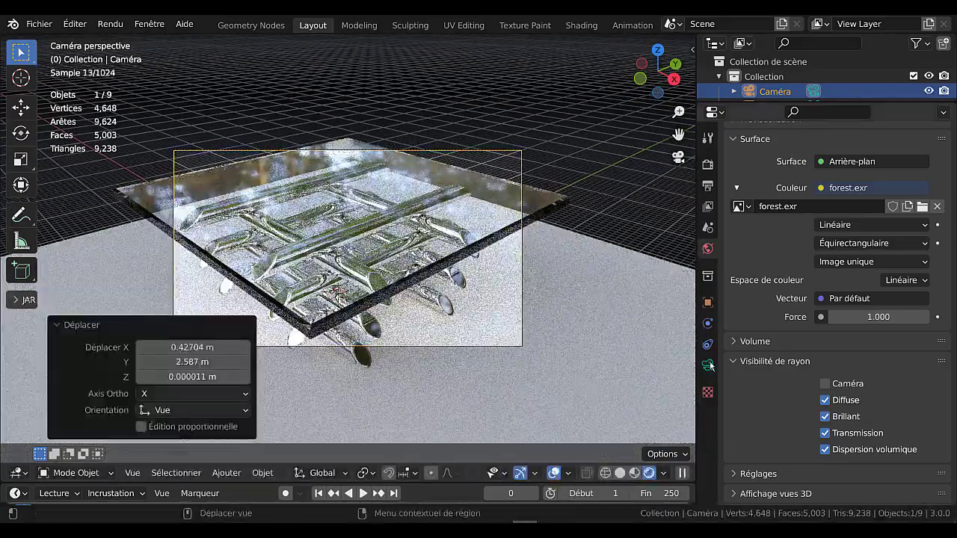
{"action": "left_click", "coordinate": [707, 365]}
{"action": "mouse_move", "coordinate": [871, 165]}
{"action": "left_mouse_down"}
{"action": "mouse_move", "coordinate": [897, 165]}
{"action": "mouse_move", "coordinate": [852, 165]}
{"action": "left_mouse_up"}
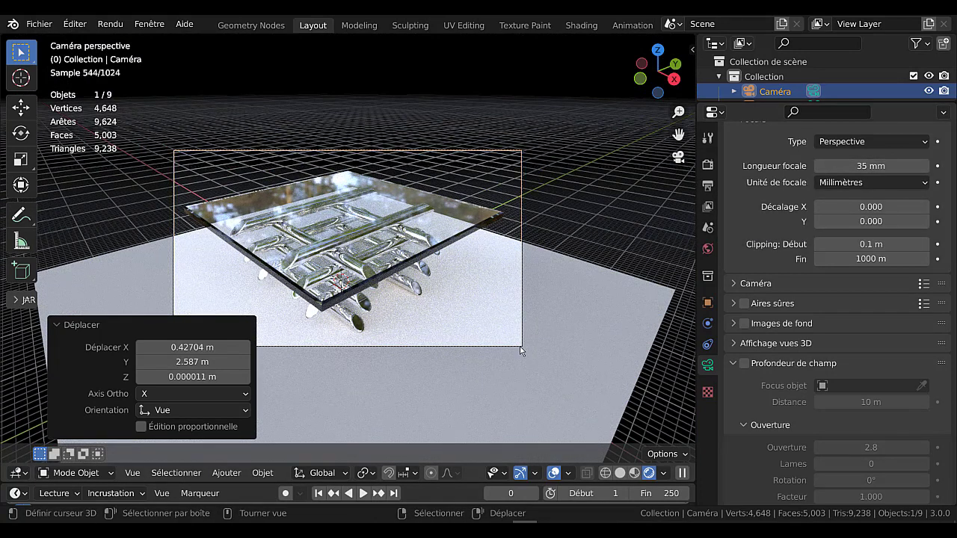
- Enlarge the floor plane under the table uniformly by a factor of about 1.84
{"action": "left_click", "coordinate": [580, 359]}
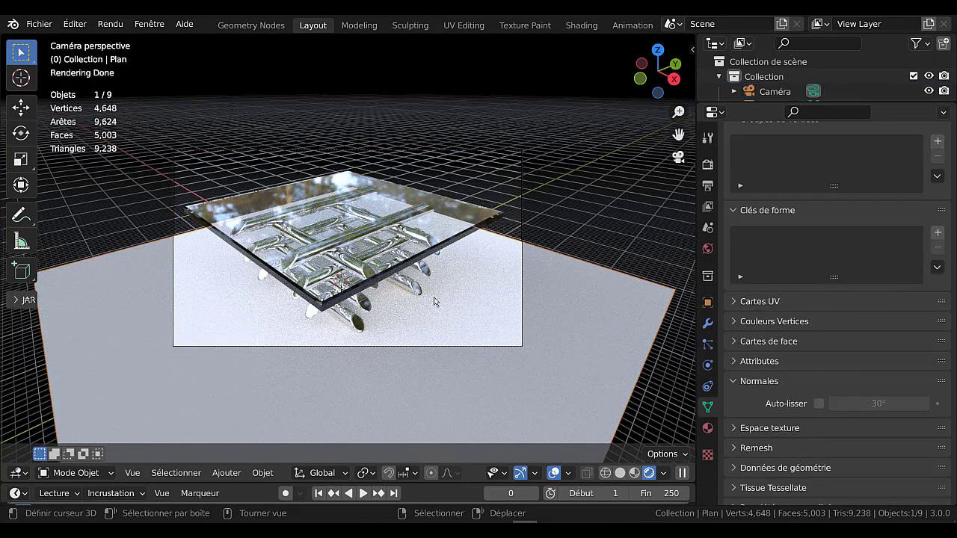
{"action": "key", "text": "s"}
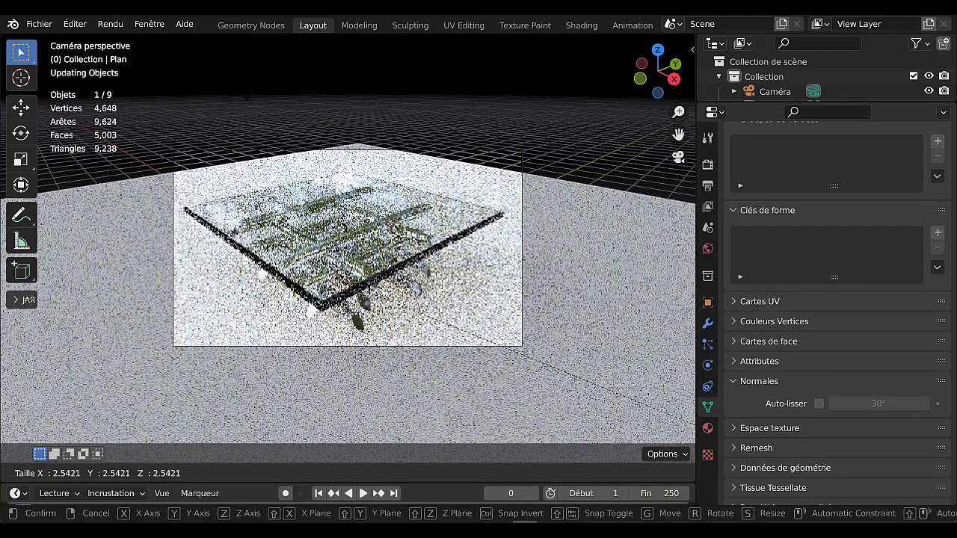
{"action": "left_click", "coordinate": [63, 62]}
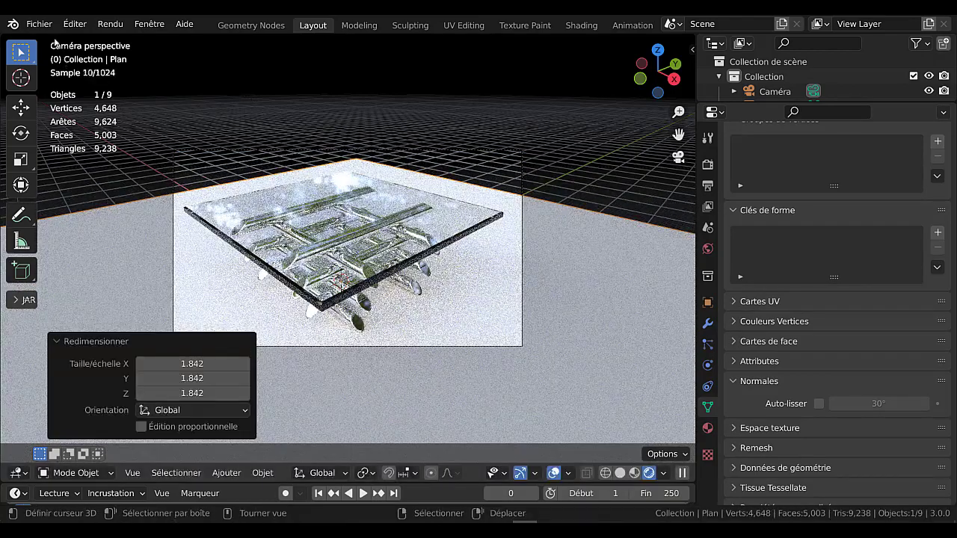
- Make the floor plane's material glossy by setting sheen tint to 0, roughness to 0 and specular to 1
{"action": "left_click", "coordinate": [707, 429]}
{"action": "left_click", "coordinate": [847, 225]}
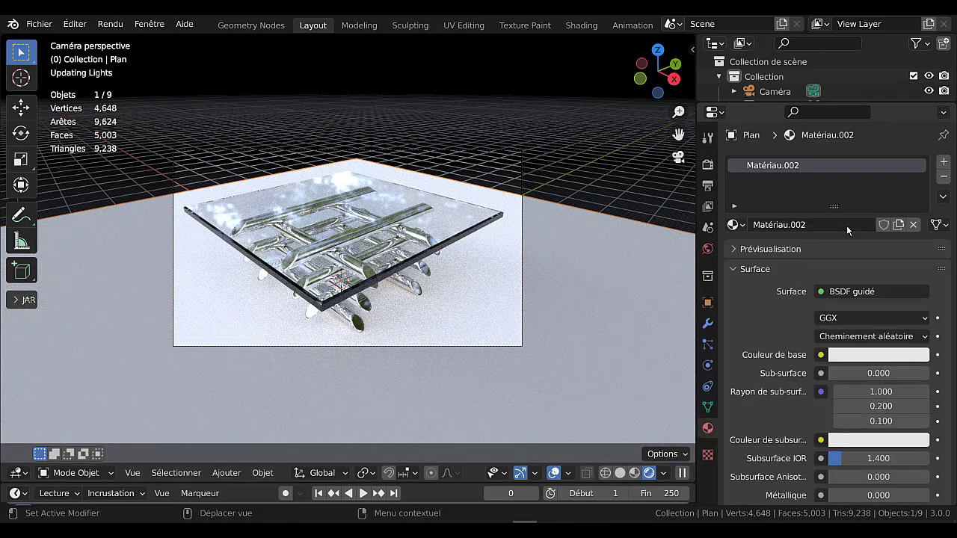
{"action": "scroll", "coordinate": [832, 427], "scroll_direction": "down", "scroll_amount": 6}
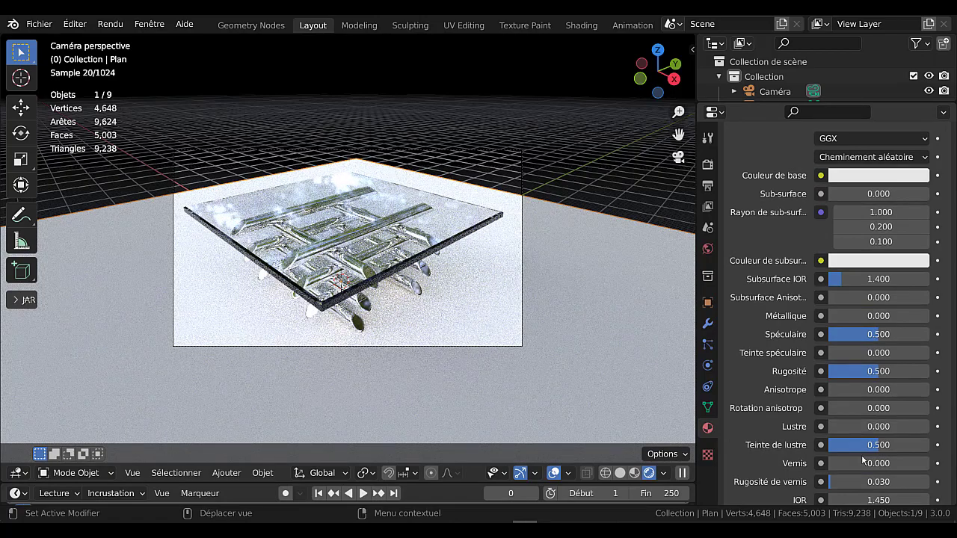
{"action": "left_click_drag", "start_coordinate": [867, 445], "coordinate": [816, 445]}
{"action": "left_click_drag", "start_coordinate": [880, 371], "coordinate": [828, 371]}
{"action": "left_click_drag", "start_coordinate": [878, 334], "coordinate": [929, 334]}
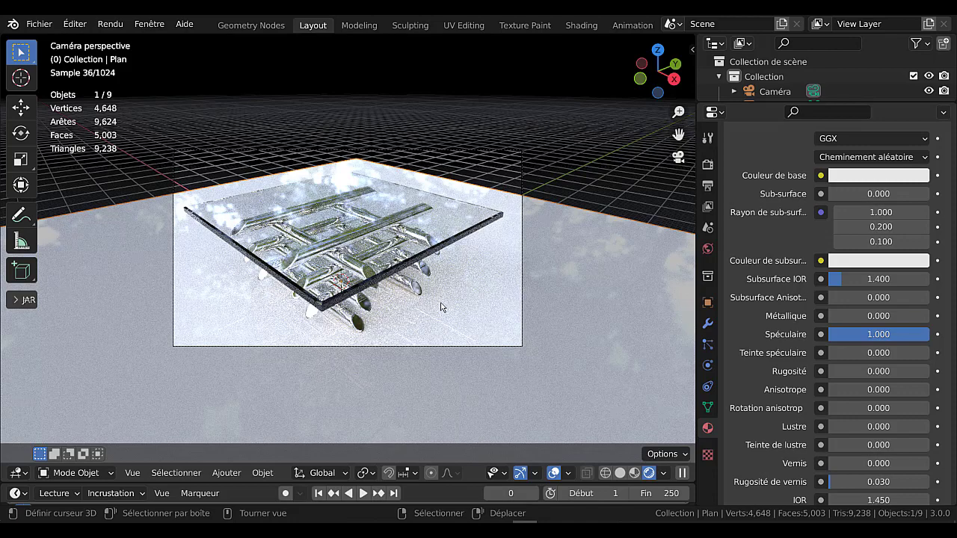
{"action": "scroll", "coordinate": [441, 307], "scroll_direction": "up", "scroll_amount": 2}
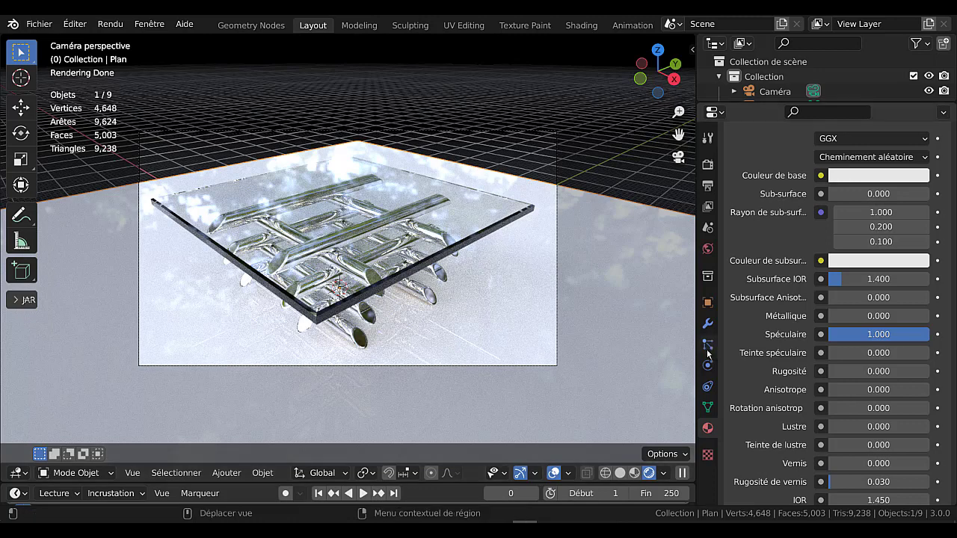
- Remove the forest.exr image from the world's environment texture and check the option for automatically packing resources
{"action": "scroll", "coordinate": [787, 323], "scroll_direction": "up", "scroll_amount": 3}
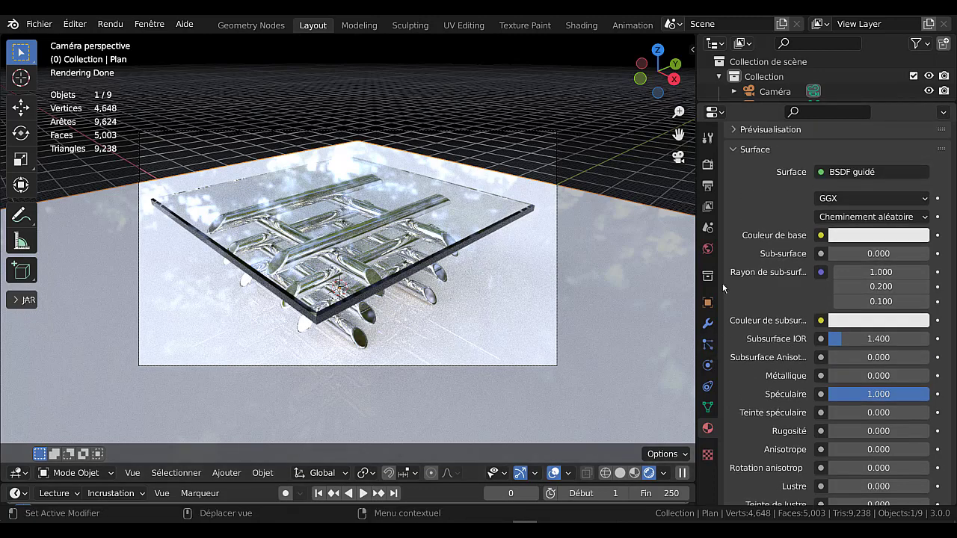
{"action": "left_click", "coordinate": [708, 249]}
{"action": "scroll", "coordinate": [807, 297], "scroll_direction": "up", "scroll_amount": 5}
{"action": "scroll", "coordinate": [808, 297], "scroll_direction": "up", "scroll_amount": 1}
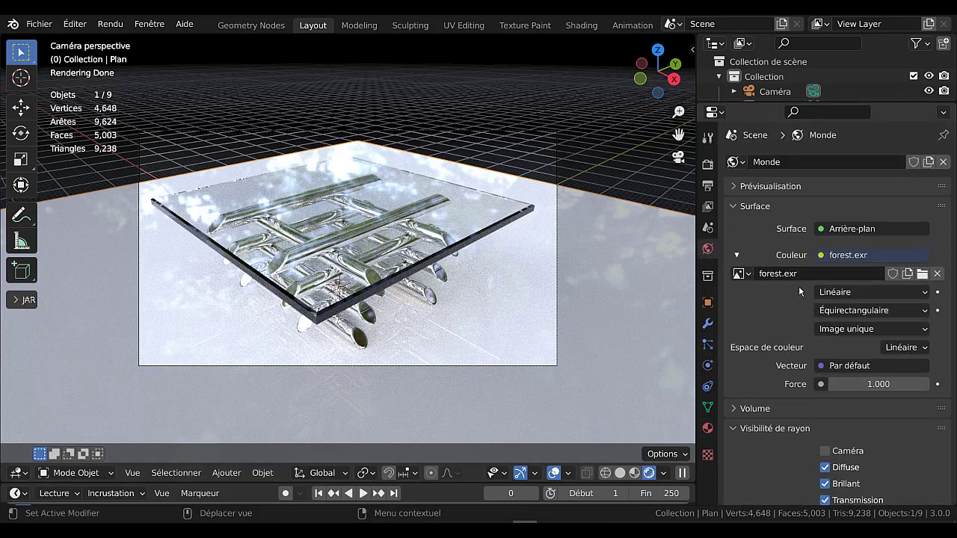
{"action": "left_click", "coordinate": [937, 273]}
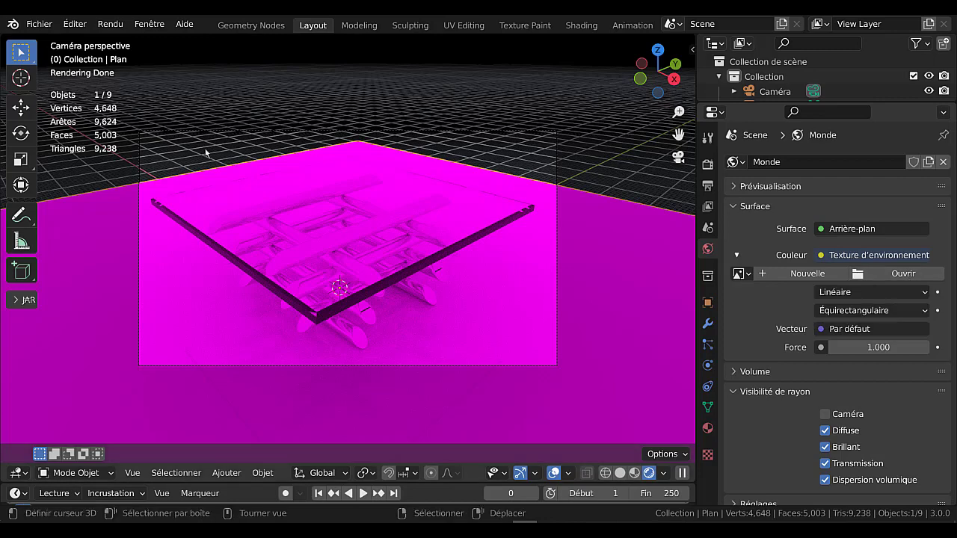
{"action": "left_click", "coordinate": [39, 23]}
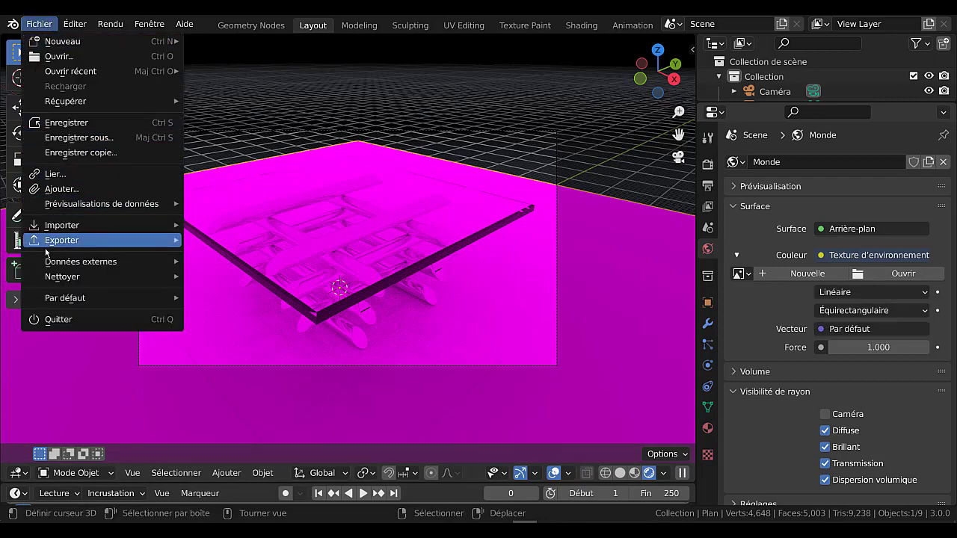
{"action": "mouse_move", "coordinate": [64, 263]}
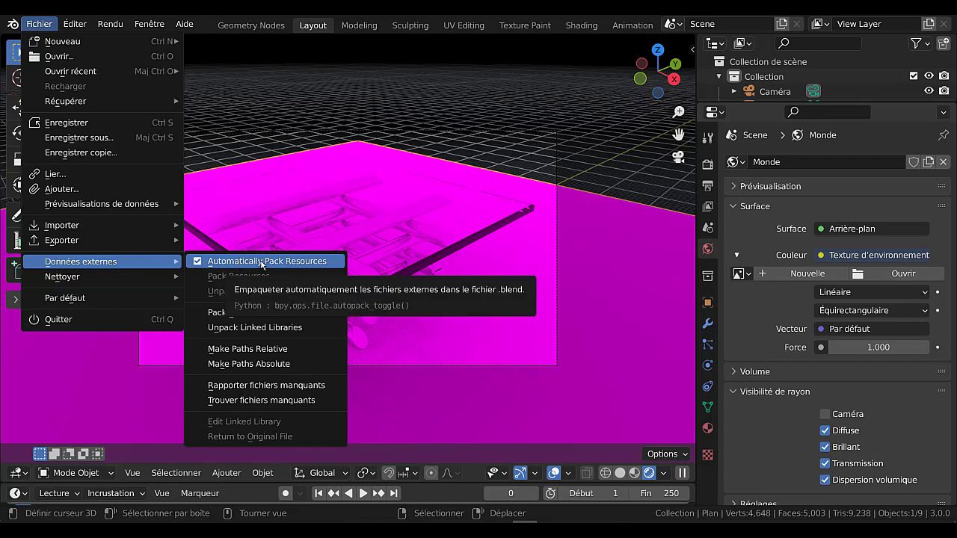
- Load studio022.hdr from the Studio HDRI folder as the world's environment texture
{"action": "left_click", "coordinate": [899, 274]}
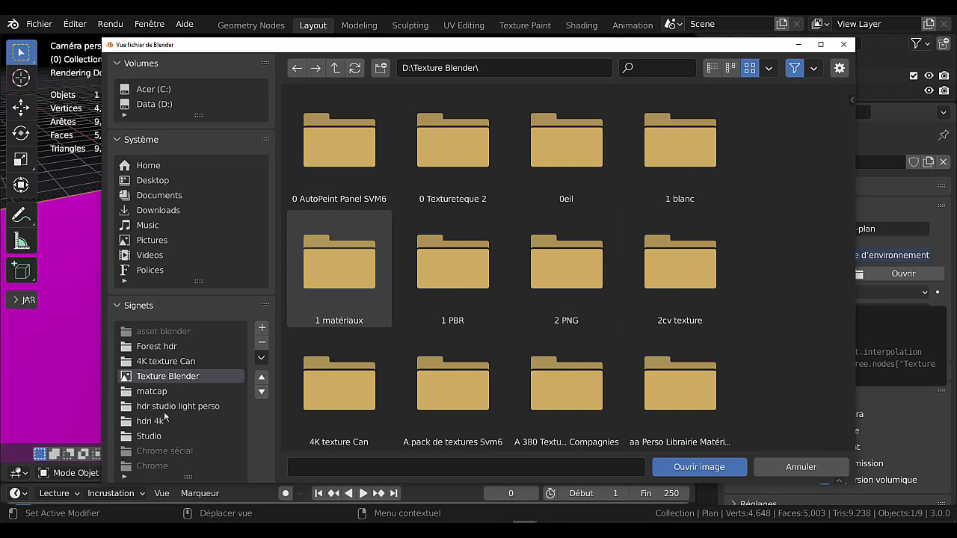
{"action": "scroll", "coordinate": [166, 416], "scroll_direction": "down", "scroll_amount": 2}
{"action": "left_click", "coordinate": [140, 397]}
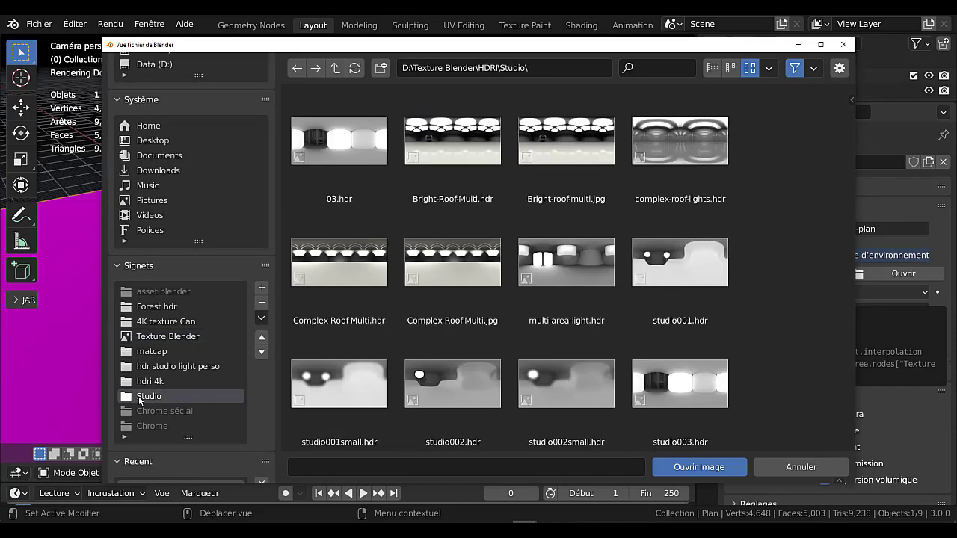
{"action": "scroll", "coordinate": [677, 285], "scroll_direction": "down", "scroll_amount": 4}
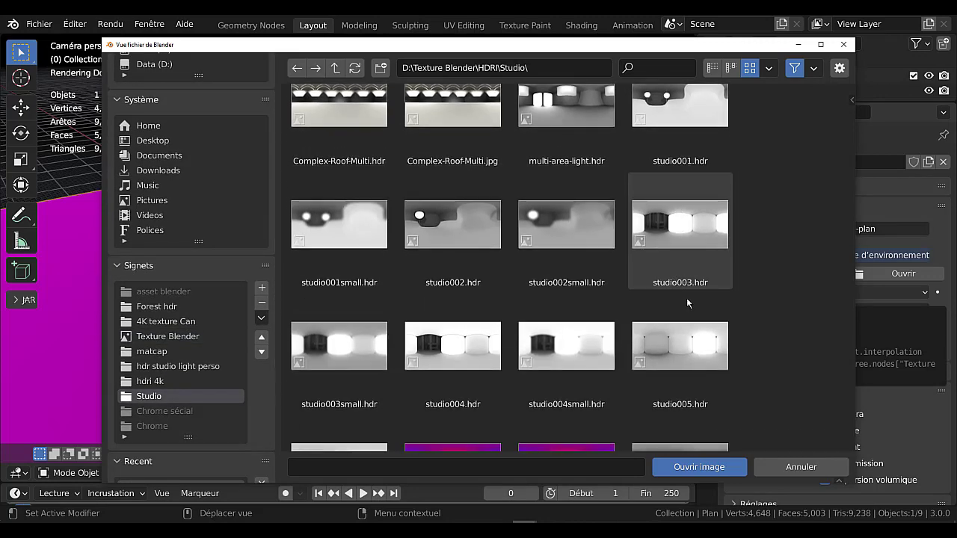
{"action": "scroll", "coordinate": [718, 352], "scroll_direction": "down", "scroll_amount": 15}
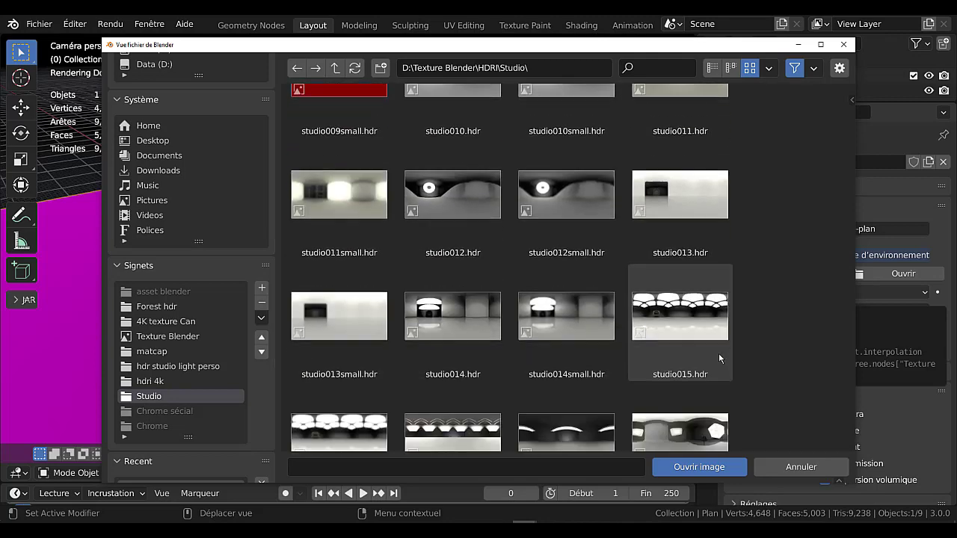
{"action": "scroll", "coordinate": [719, 354], "scroll_direction": "down", "scroll_amount": 6}
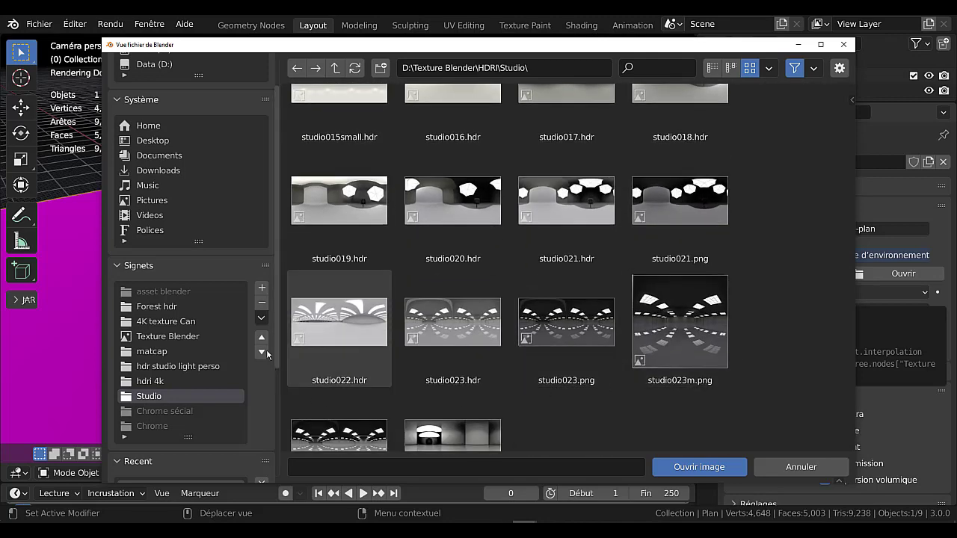
{"action": "left_click", "coordinate": [333, 323]}
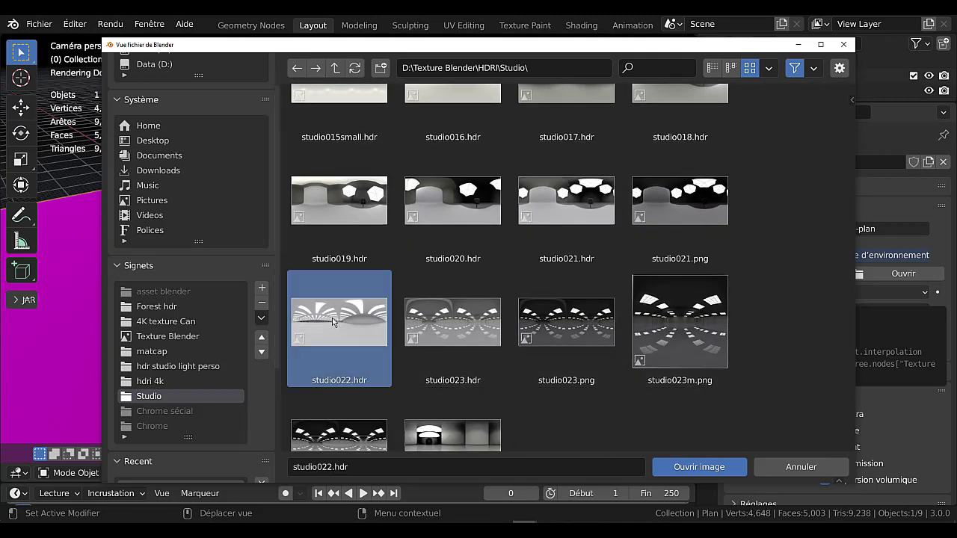
{"action": "left_click", "coordinate": [713, 465]}
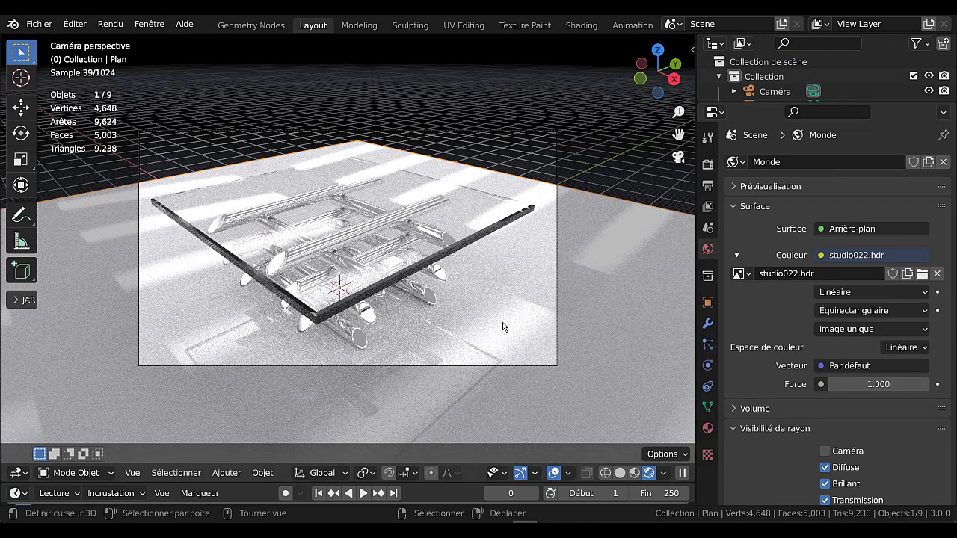
{"action": "scroll", "coordinate": [760, 417], "scroll_direction": "down", "scroll_amount": 2}
{"action": "scroll", "coordinate": [760, 418], "scroll_direction": "up", "scroll_amount": 2}
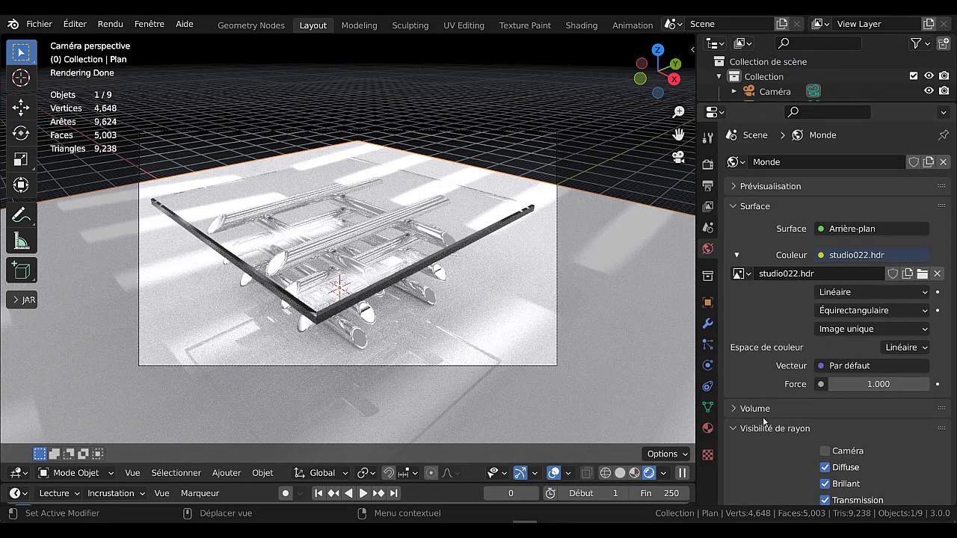
- Set the world background strength to 0.4
{"action": "left_click", "coordinate": [831, 386]}
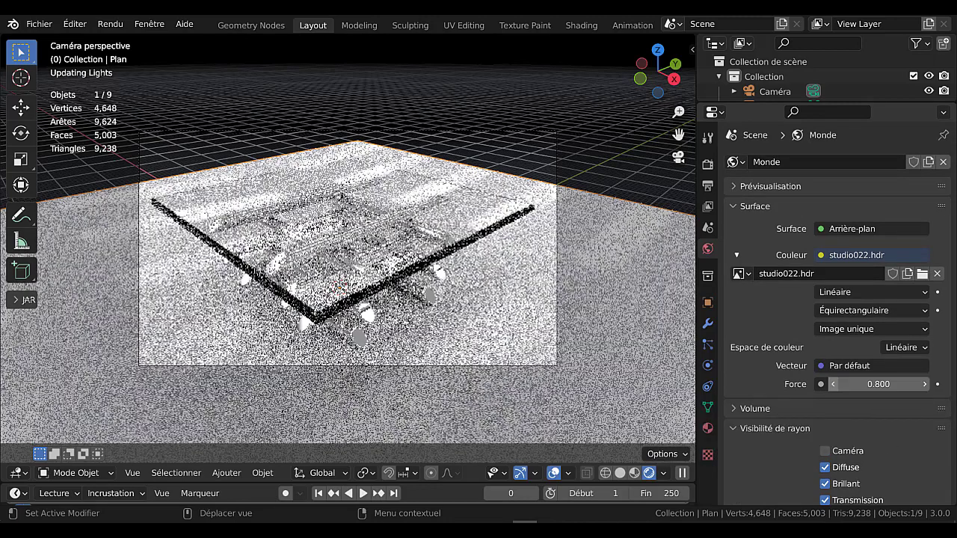
{"action": "left_click_drag", "start_coordinate": [832, 386], "coordinate": [828, 386]}
{"action": "left_click", "coordinate": [832, 385]}
{"action": "left_click", "coordinate": [832, 385]}
{"action": "left_click", "coordinate": [832, 386]}
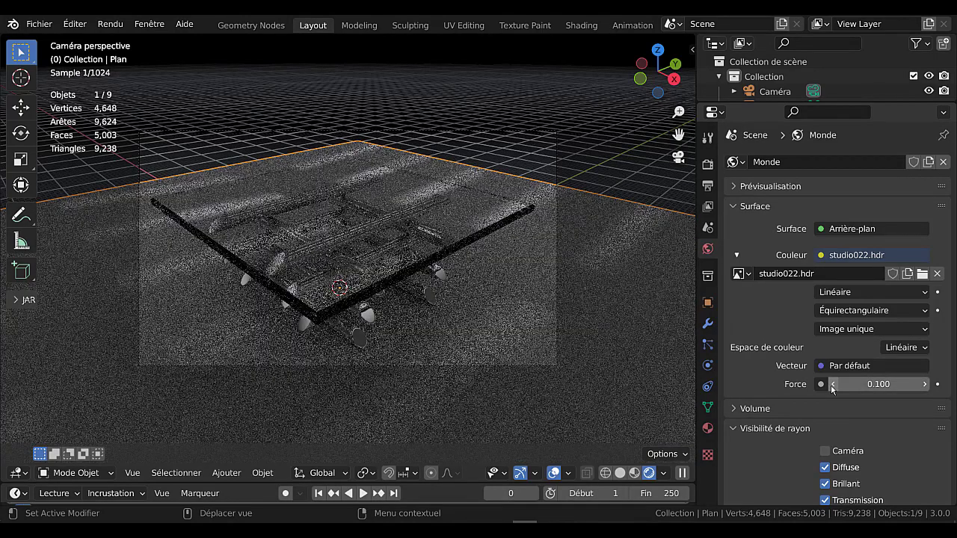
{"action": "left_click", "coordinate": [925, 386]}
{"action": "left_click", "coordinate": [926, 385]}
{"action": "left_click", "coordinate": [925, 385]}
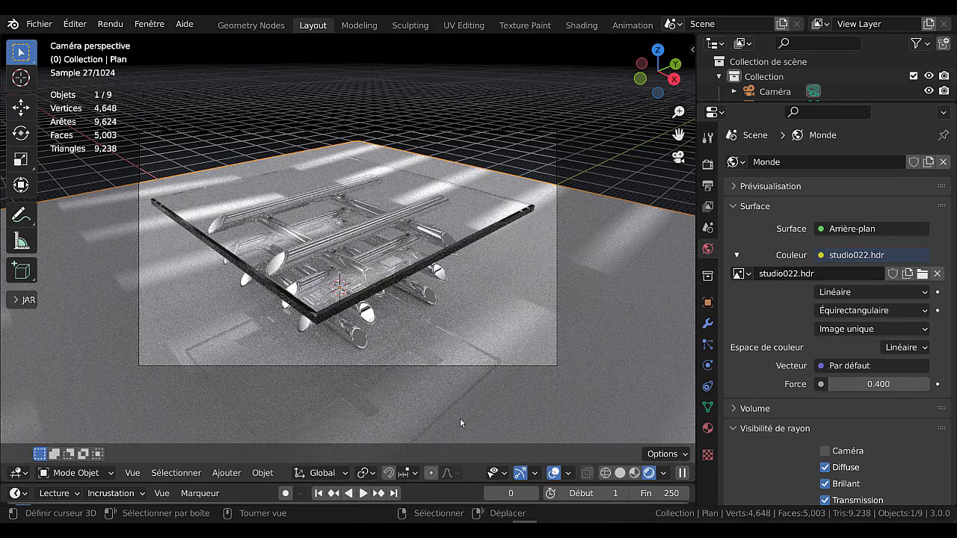
- Add an area light raised about 23.85 m on Z above the table and scaled up by about 35.2
{"action": "left_click", "coordinate": [226, 473]}
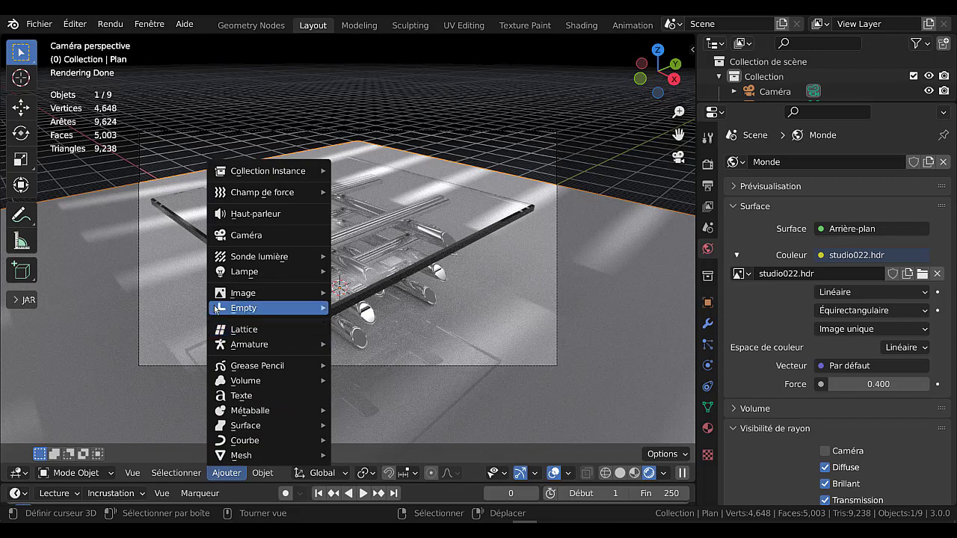
{"action": "mouse_move", "coordinate": [236, 273]}
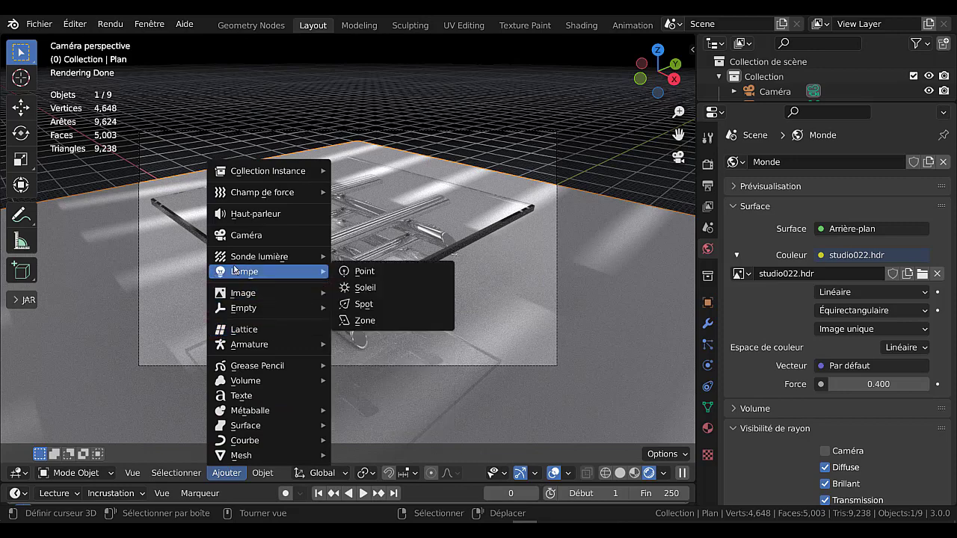
{"action": "left_click", "coordinate": [364, 321]}
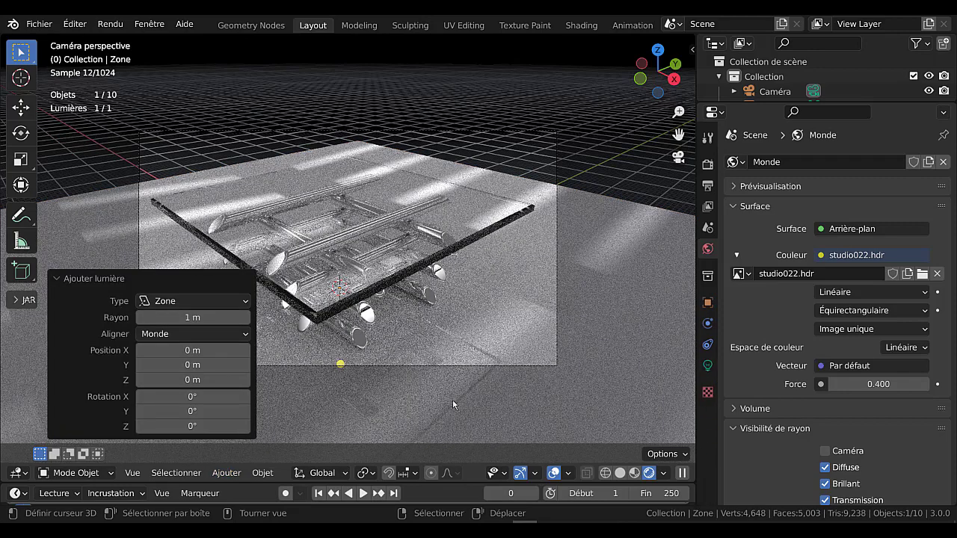
{"action": "key", "text": "g"}
{"action": "key", "text": "z"}
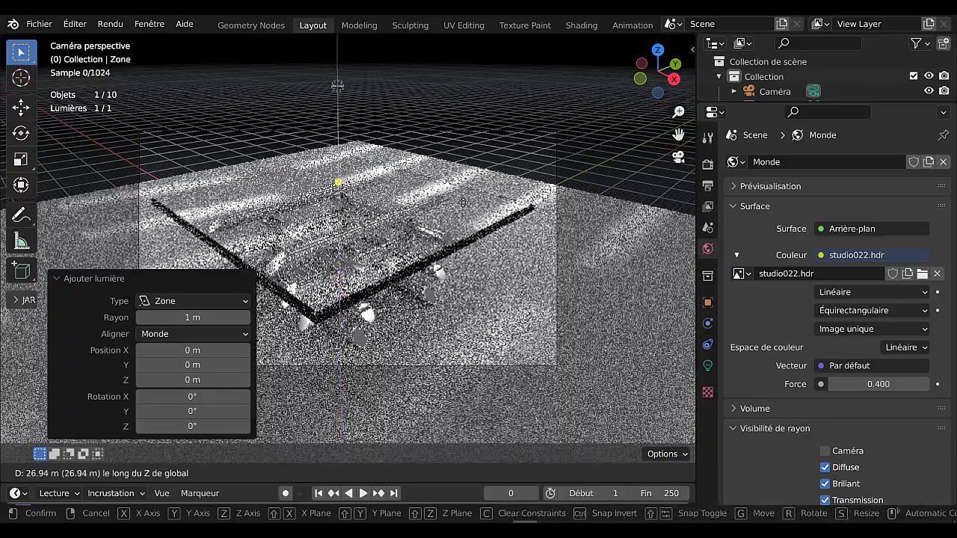
{"action": "key", "text": "Return"}
{"action": "key", "text": "s"}
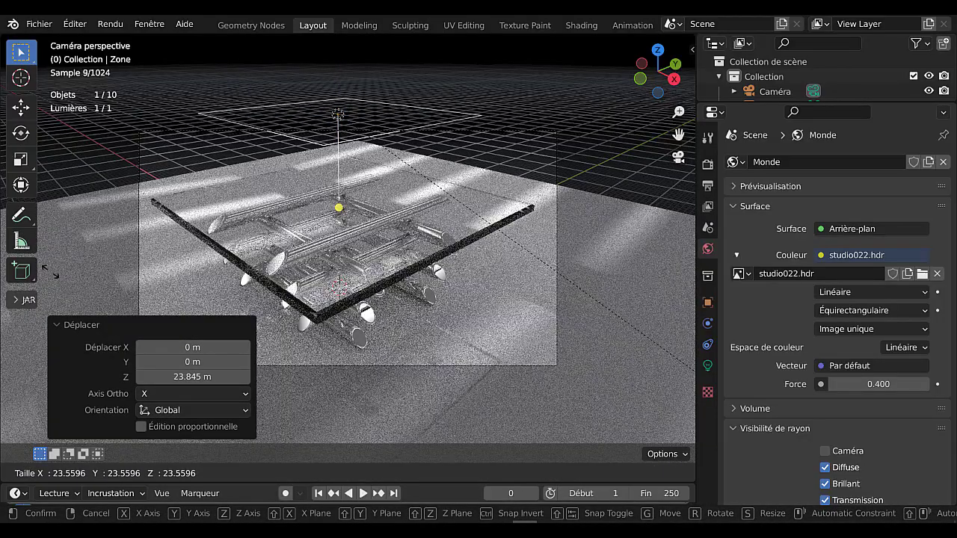
{"action": "left_click", "coordinate": [669, 322]}
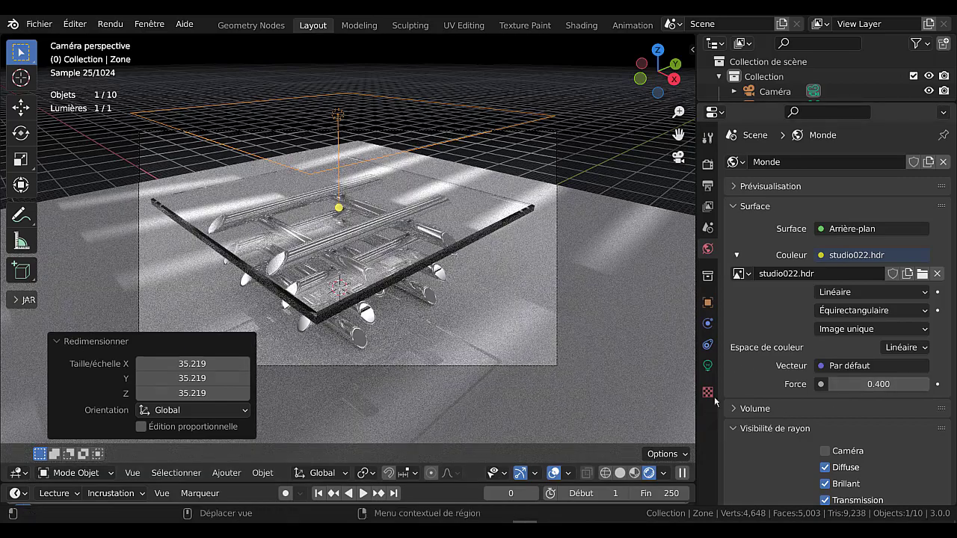
- Set the area light's power to about 2869 W
{"action": "left_click", "coordinate": [708, 366]}
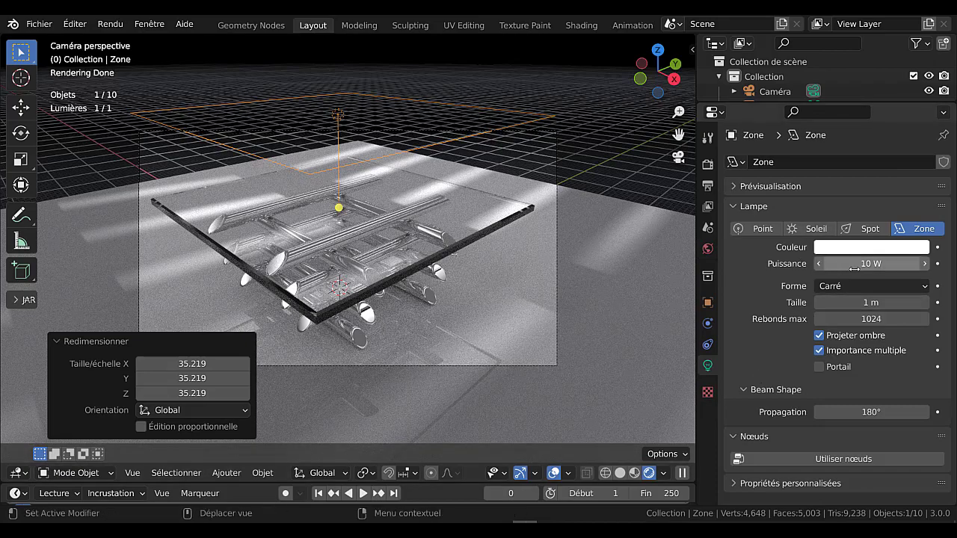
{"action": "left_click_drag", "start_coordinate": [862, 264], "coordinate": [953, 264]}
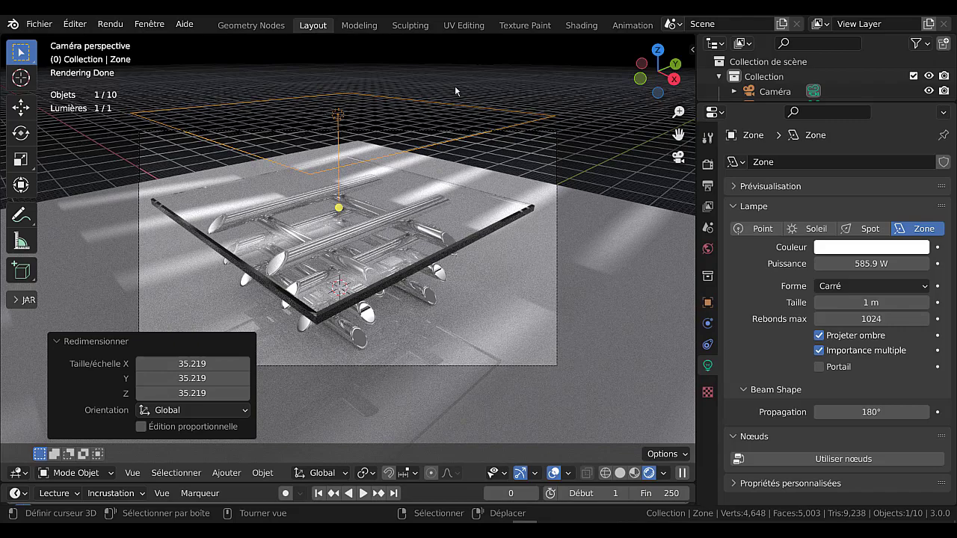
{"action": "left_click_drag", "start_coordinate": [871, 263], "coordinate": [909, 263]}
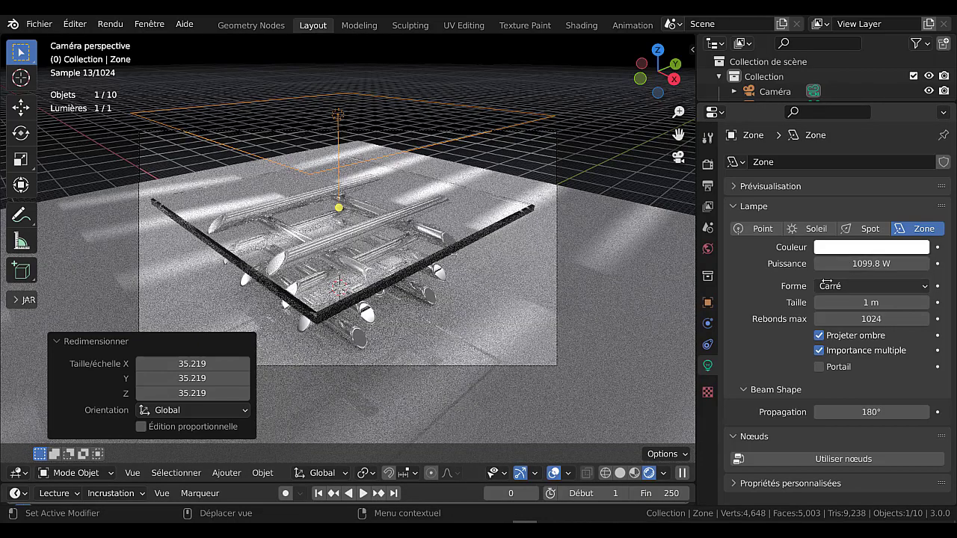
{"action": "left_click_drag", "start_coordinate": [833, 264], "coordinate": [867, 268]}
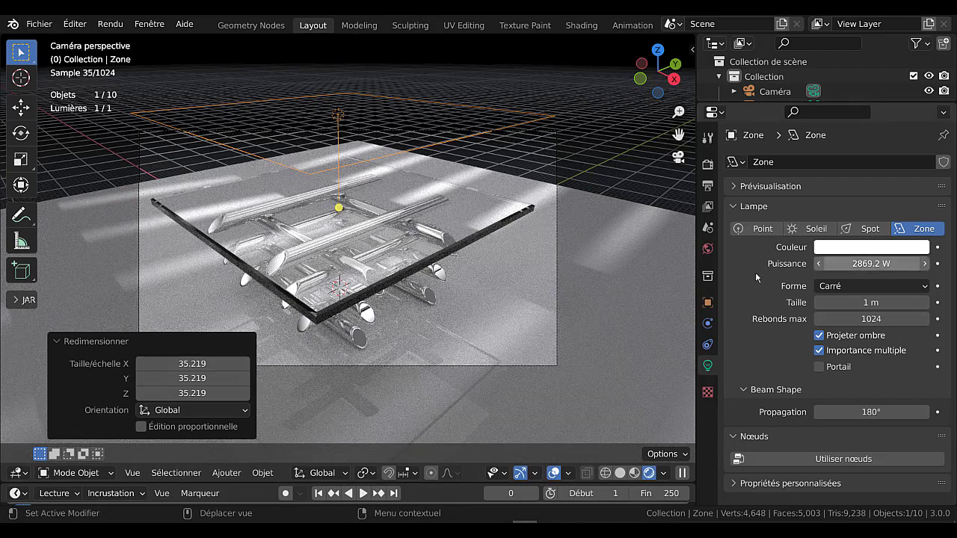
- Tint the area light pinkish red and lower its power to 10 W
{"action": "left_click", "coordinate": [862, 249]}
{"action": "left_click", "coordinate": [858, 142]}
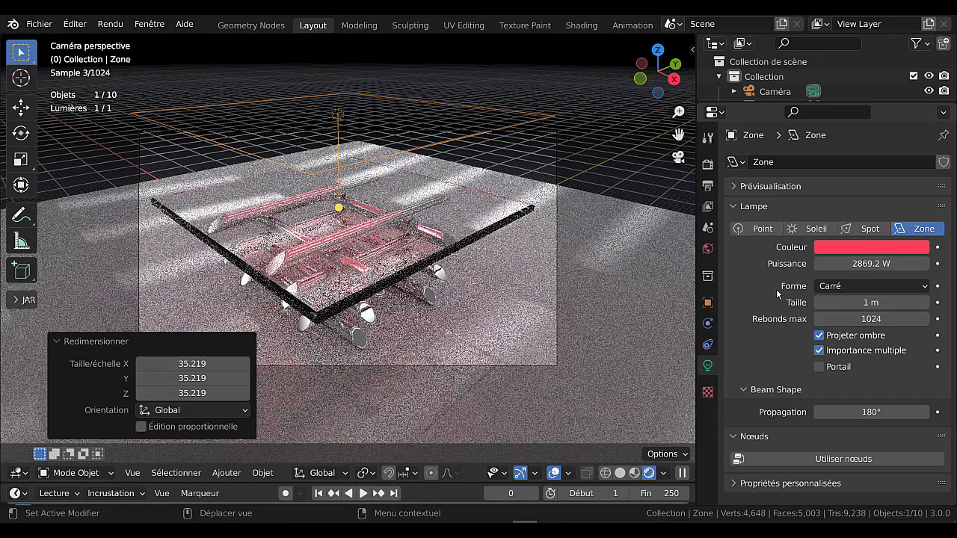
{"action": "left_click_drag", "start_coordinate": [876, 263], "coordinate": [834, 264]}
{"action": "left_click", "coordinate": [887, 263]}
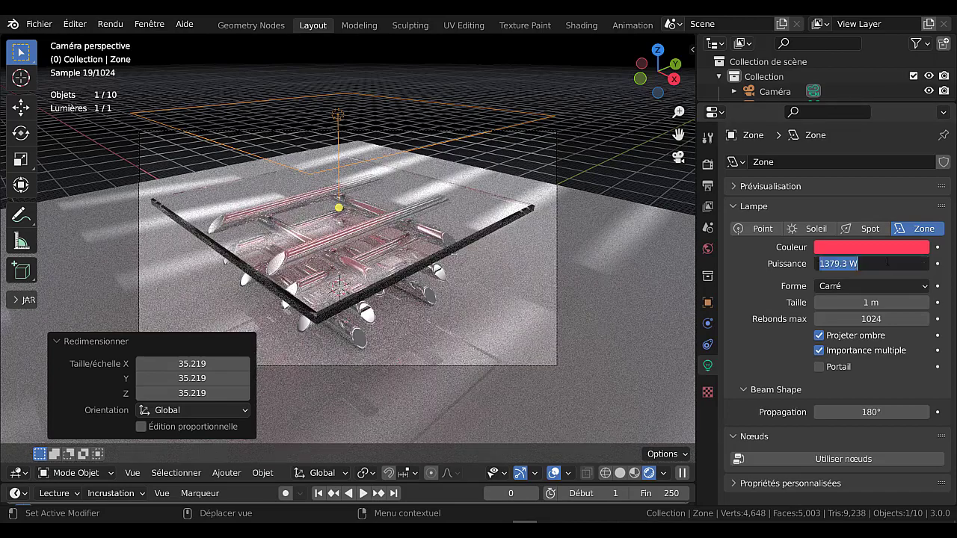
{"action": "type", "text": "10"}
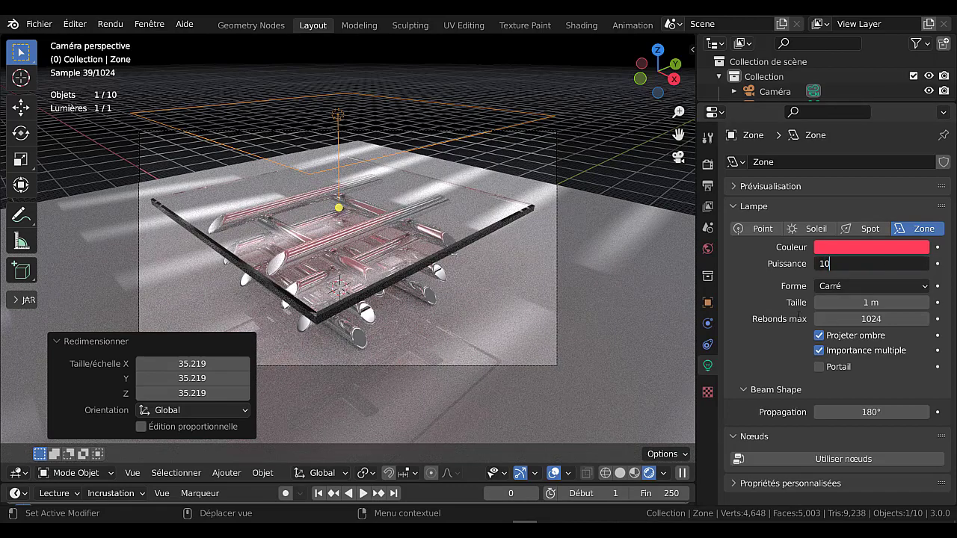
{"action": "key", "text": "Return"}
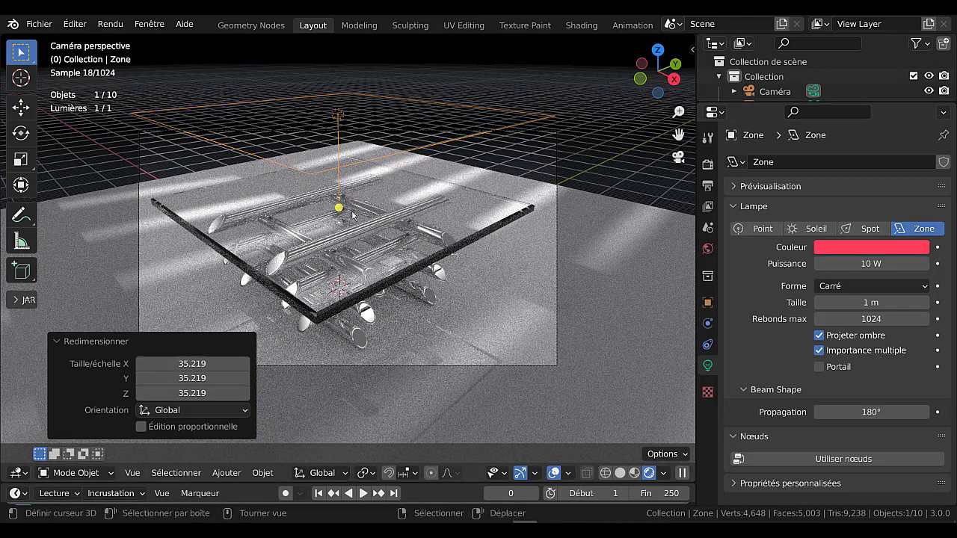
- Raise the pinkish-red area light's power to 100 W
{"action": "left_click_drag", "start_coordinate": [856, 261], "coordinate": [919, 261]}
{"action": "left_click", "coordinate": [863, 264]}
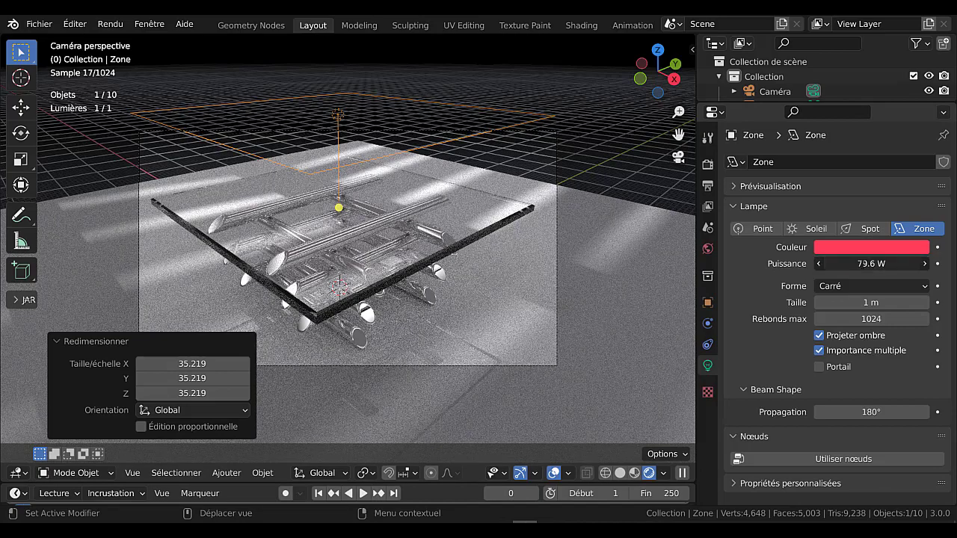
{"action": "type", "text": "10"}
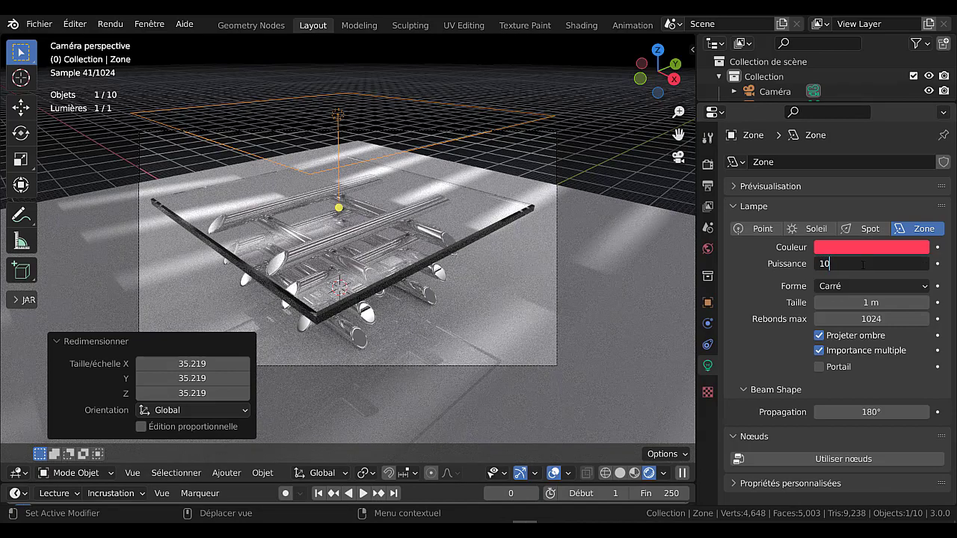
{"action": "type", "text": "0"}
{"action": "key", "text": "Return"}
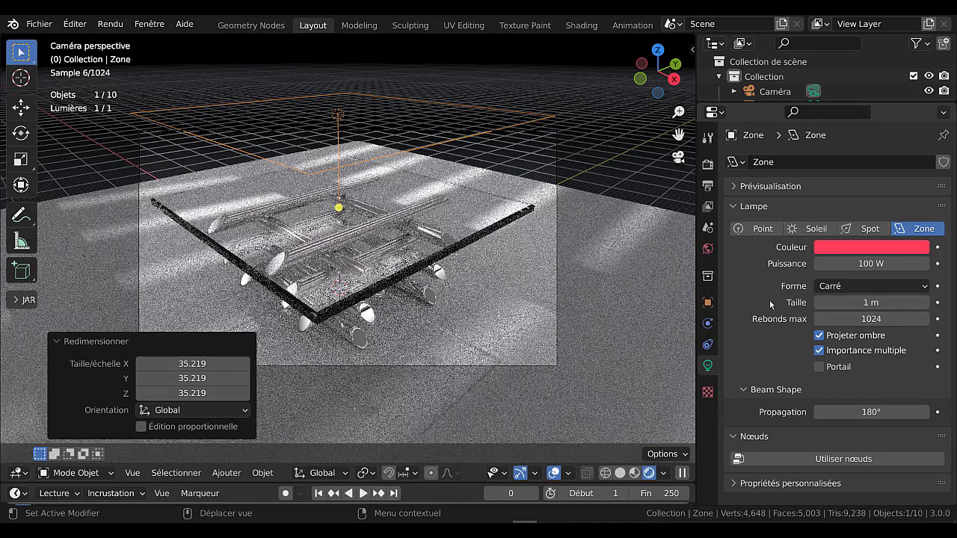
- Try area light powers of 1000 W and 2000 W to strengthen the red tint on the table
{"action": "left_click", "coordinate": [867, 264]}
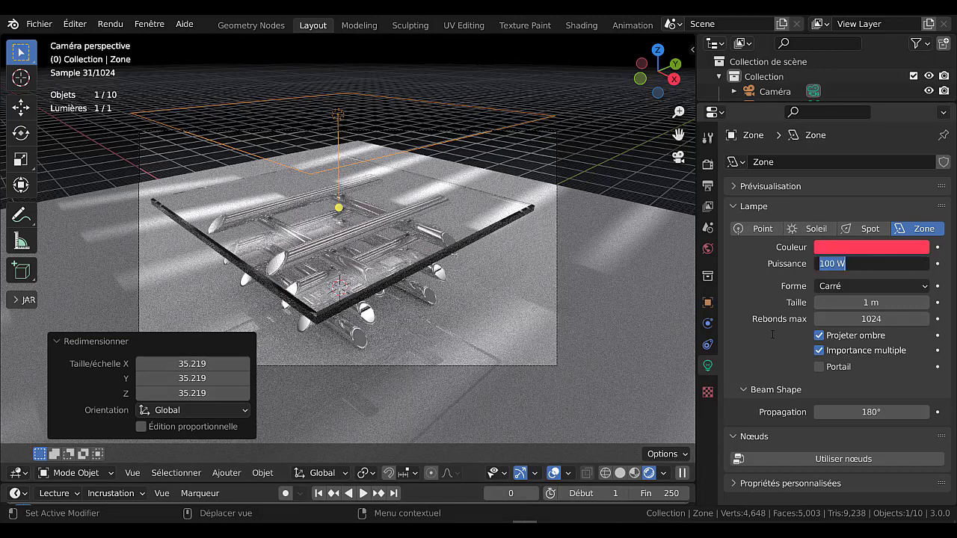
{"action": "type", "text": "100"}
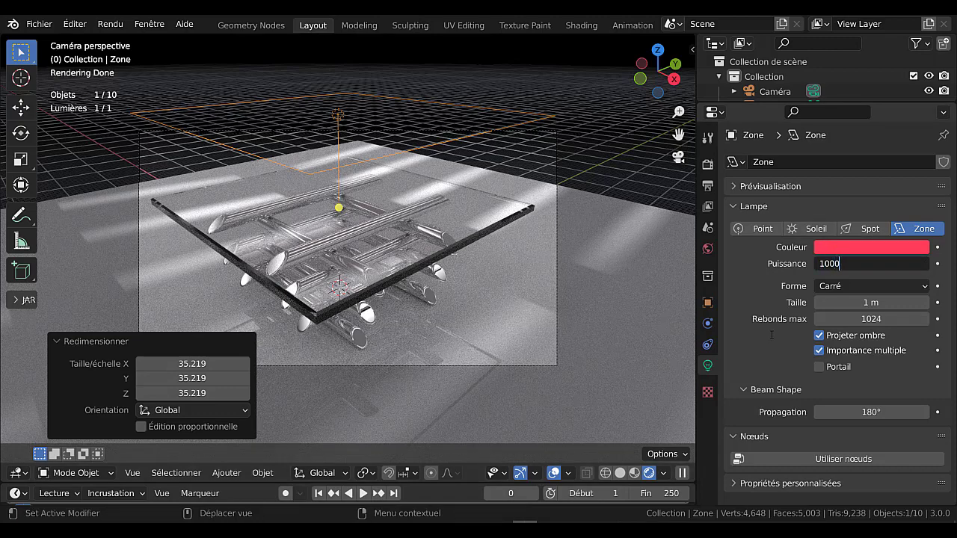
{"action": "key", "text": "Return"}
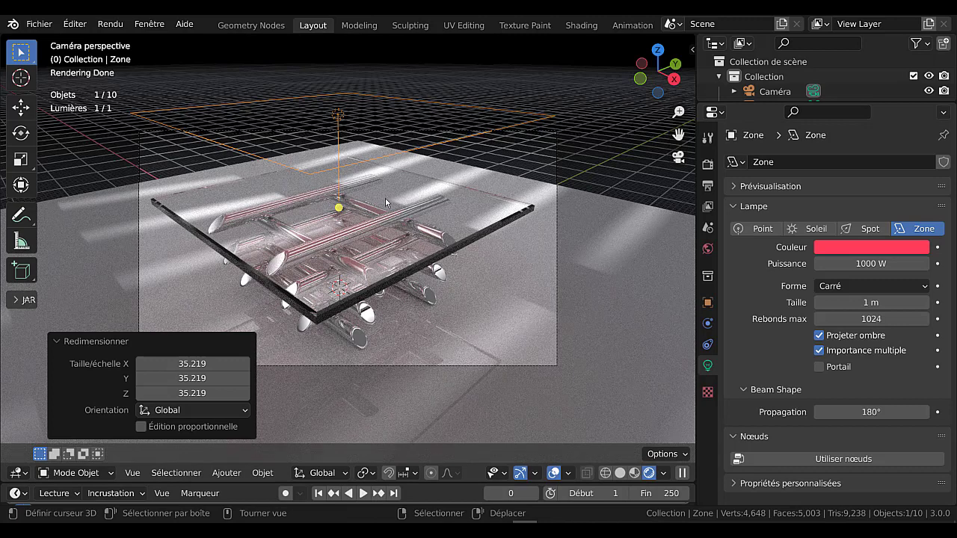
{"action": "left_click", "coordinate": [853, 264]}
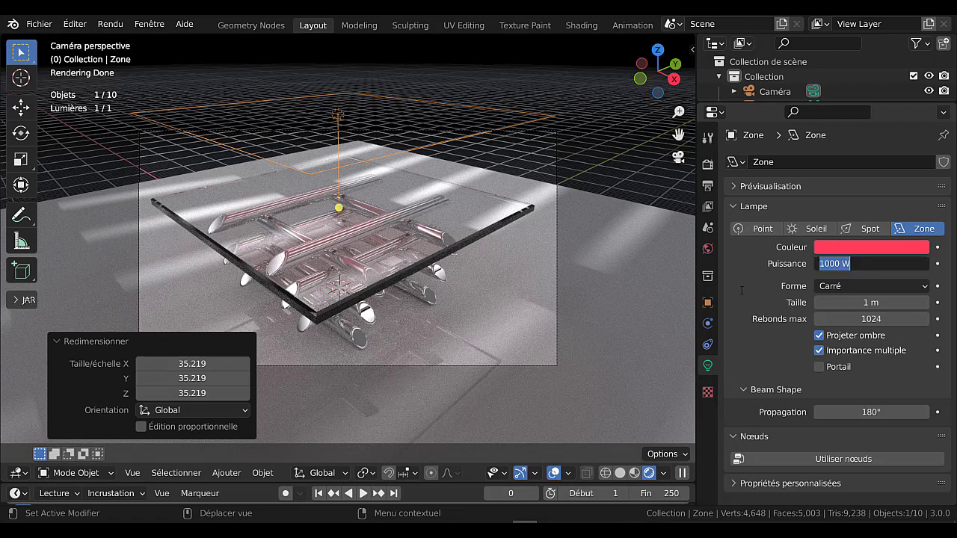
{"action": "type", "text": "2000"}
{"action": "key", "text": "Return"}
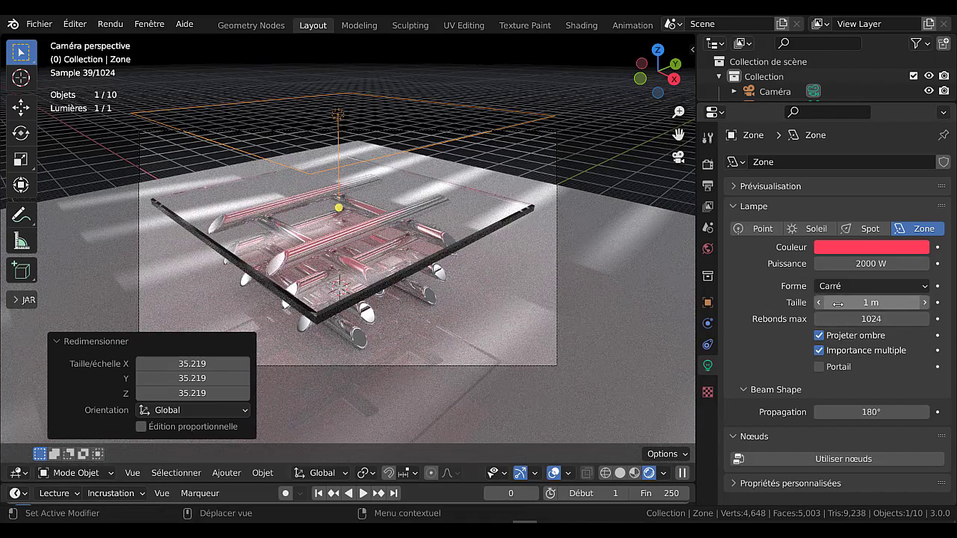
- Enlarge the square area light's size to about 1.42 m
{"action": "left_click_drag", "start_coordinate": [837, 302], "coordinate": [917, 302]}
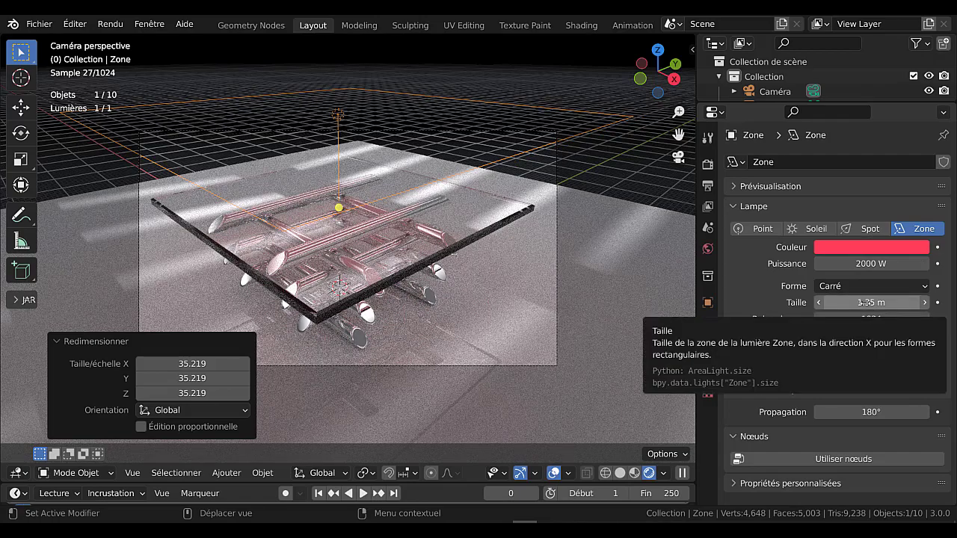
{"action": "left_click_drag", "start_coordinate": [866, 303], "coordinate": [875, 302]}
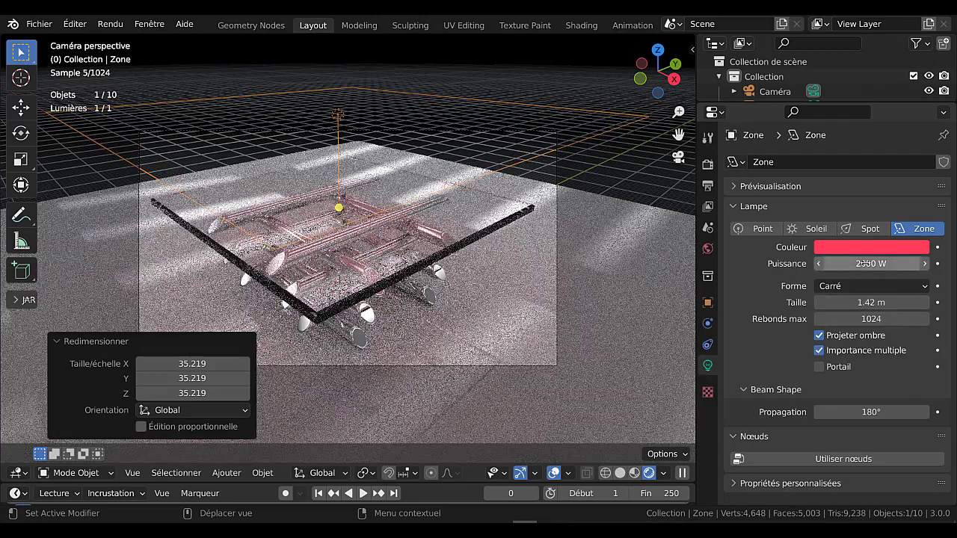
- Set the enlarged area light's power to 10000 W
{"action": "left_click", "coordinate": [867, 264]}
{"action": "type", "text": "1"}
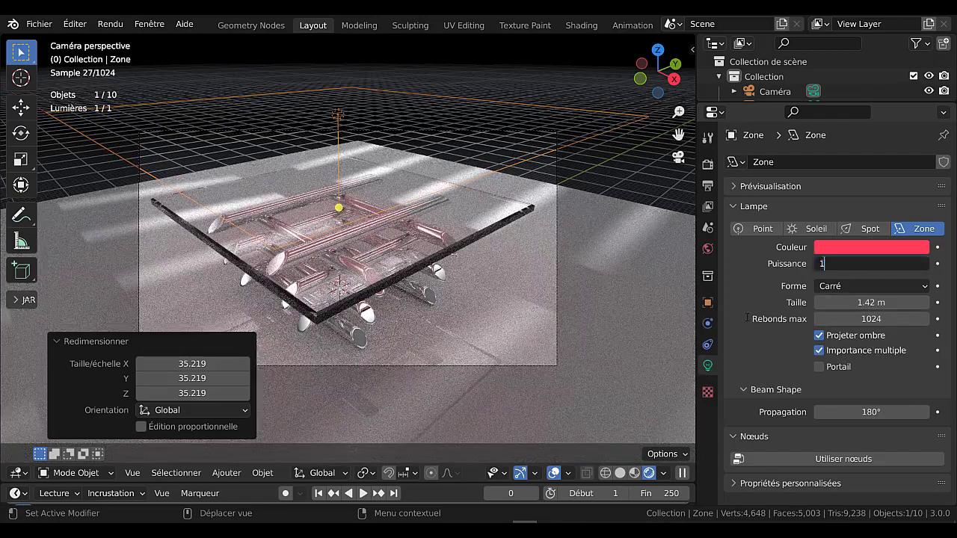
{"action": "type", "text": "0000"}
{"action": "key", "text": "Return"}
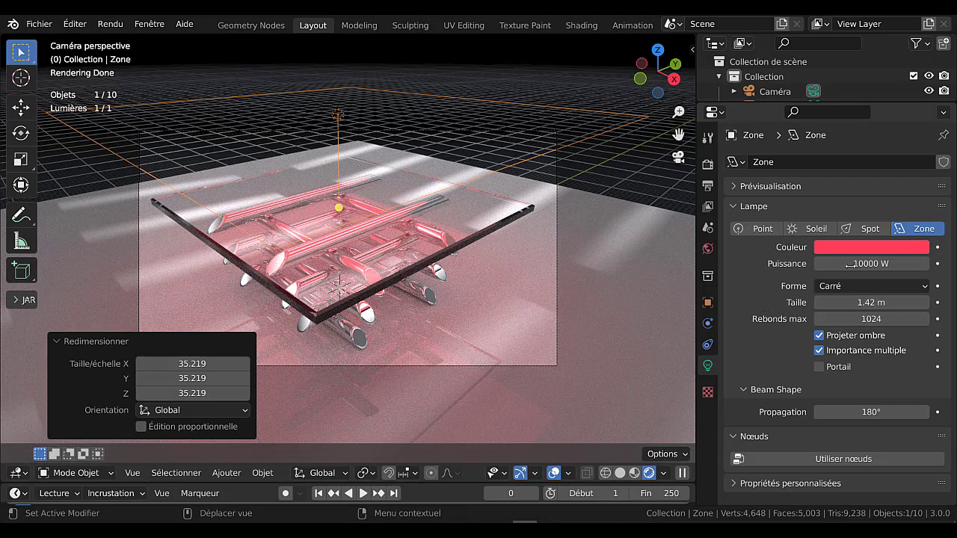
- Reduce the area light's power slightly to about 9960.5 W and reset its colour to white
{"action": "left_click_drag", "start_coordinate": [849, 263], "coordinate": [831, 263]}
{"action": "left_click", "coordinate": [866, 246]}
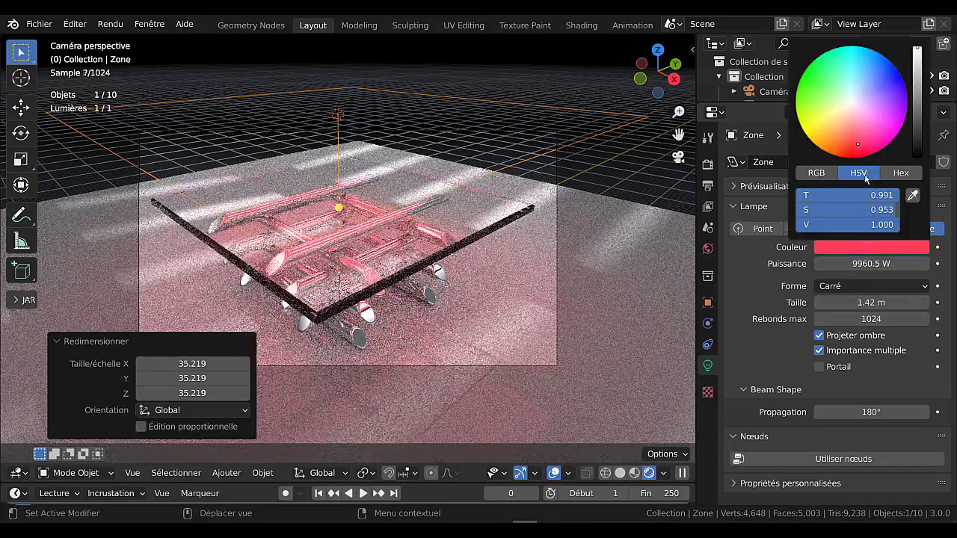
{"action": "left_click", "coordinate": [852, 103]}
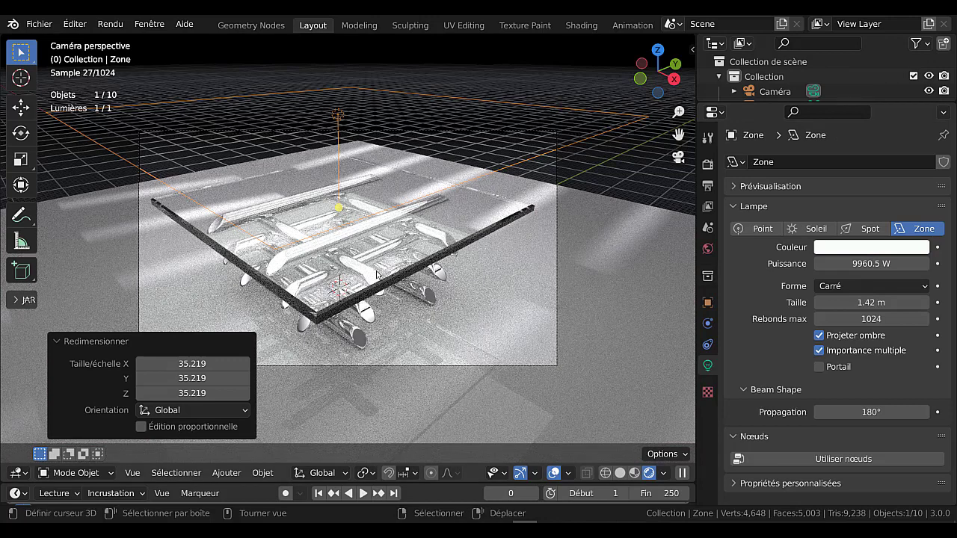
- Set the white area light's power to 5000 W
{"action": "left_click", "coordinate": [875, 264]}
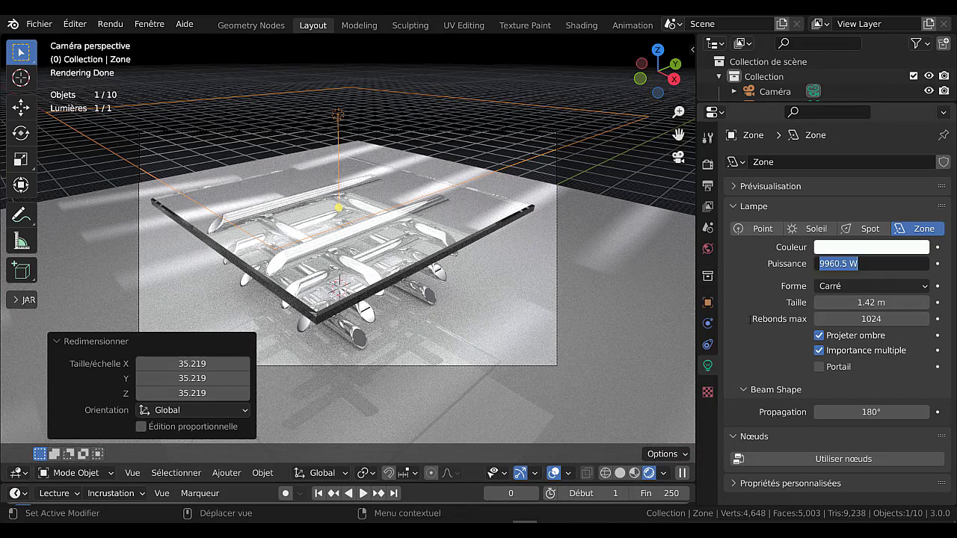
{"action": "type", "text": "5"}
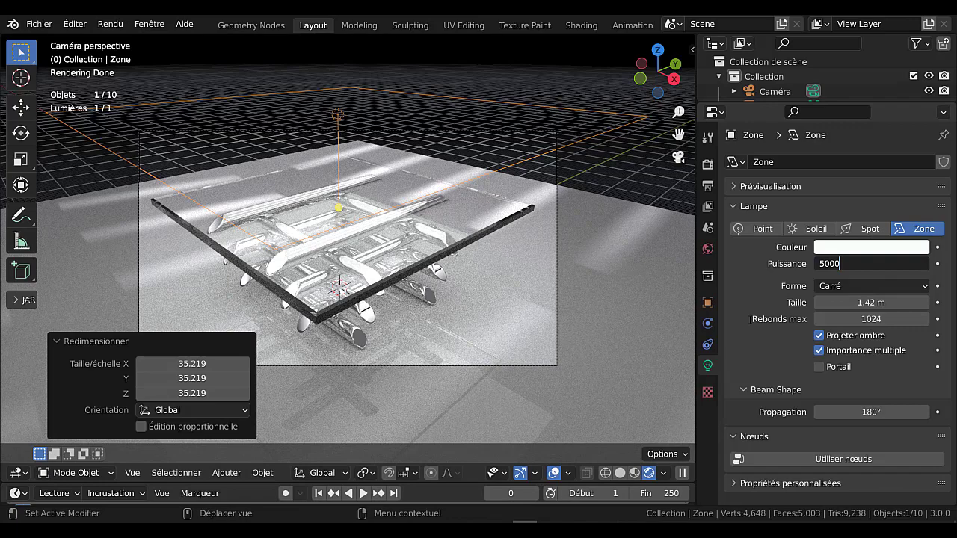
{"action": "type", "text": "000"}
{"action": "key", "text": "Return"}
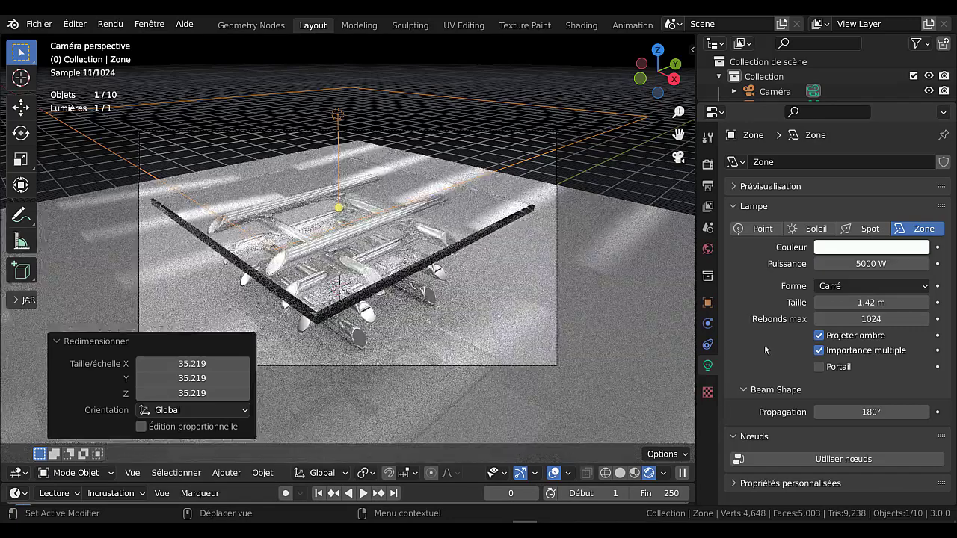
- Lower the white area light's power to 2000 W
{"action": "left_click", "coordinate": [851, 264]}
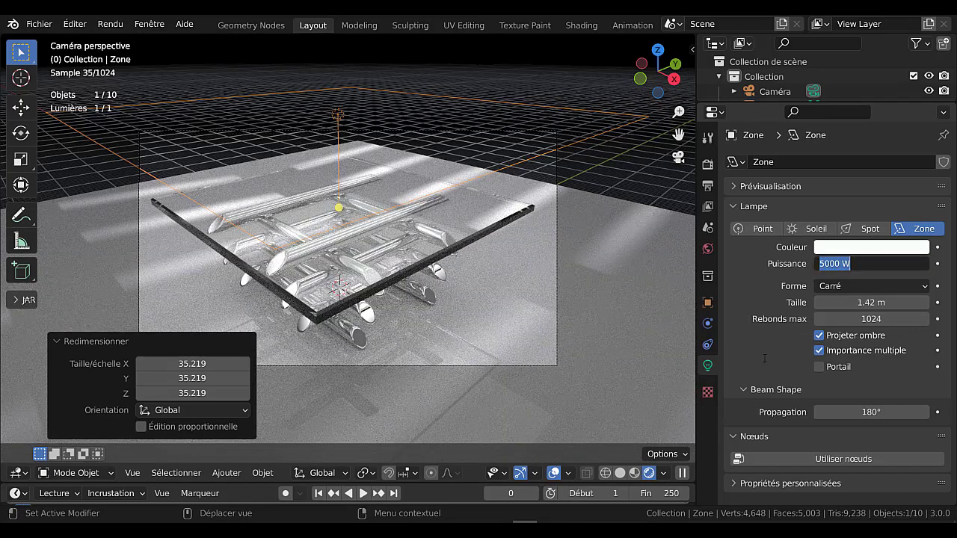
{"action": "type", "text": "20"}
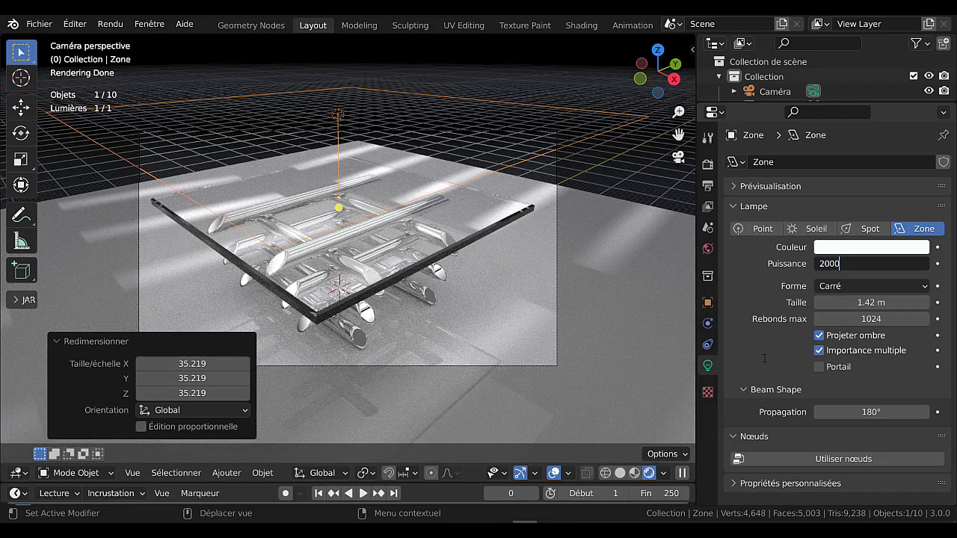
{"action": "key", "text": "Return"}
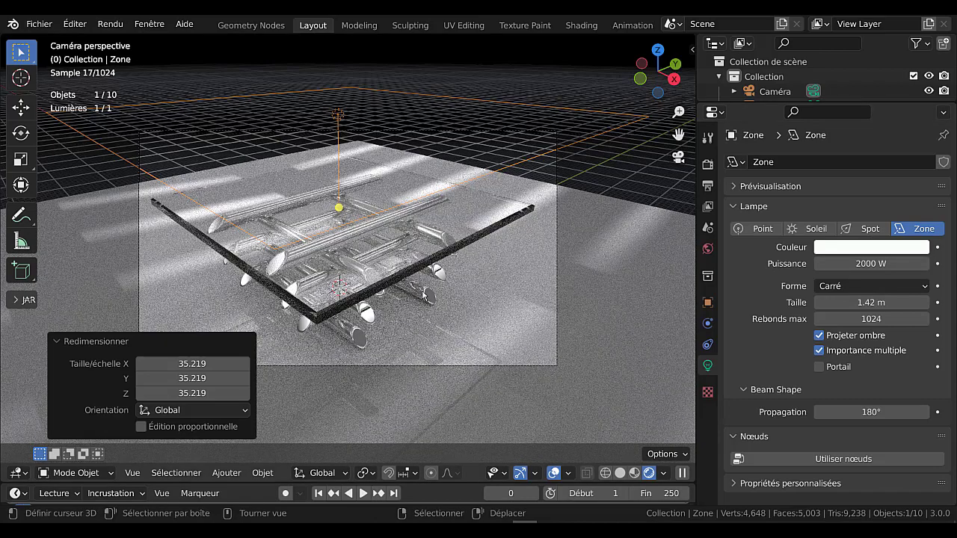
- Duplicate the area light and move the copy about 30.28 m along the global X axis
{"action": "scroll", "coordinate": [451, 303], "scroll_direction": "down", "scroll_amount": 3}
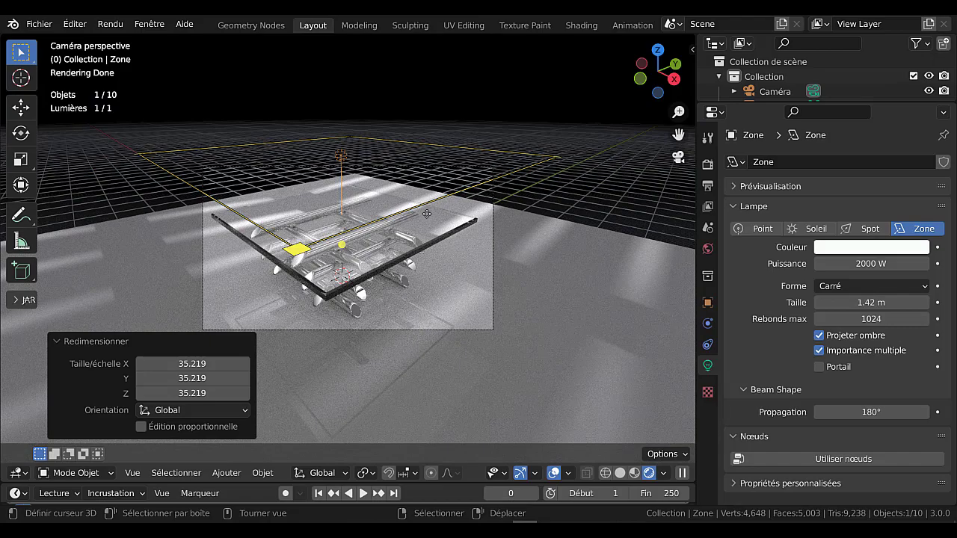
{"action": "scroll", "coordinate": [432, 219], "scroll_direction": "down", "scroll_amount": 2}
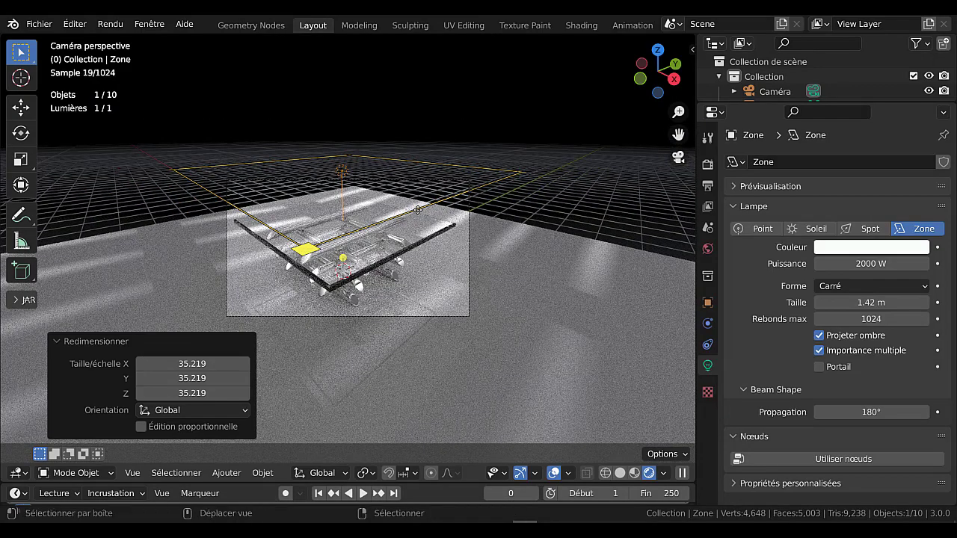
{"action": "key", "text": "shift+d"}
{"action": "key", "text": "Escape"}
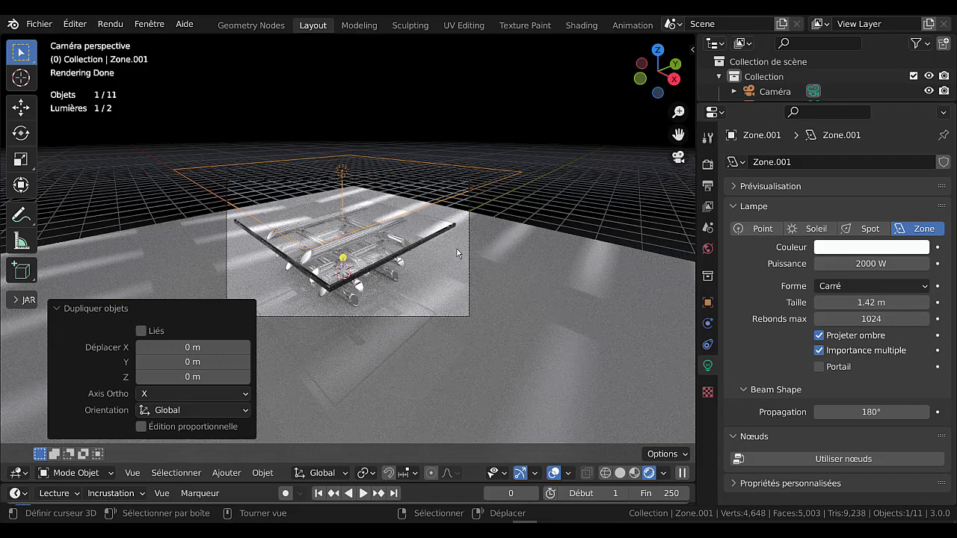
{"action": "key", "text": "g"}
{"action": "key", "text": "x"}
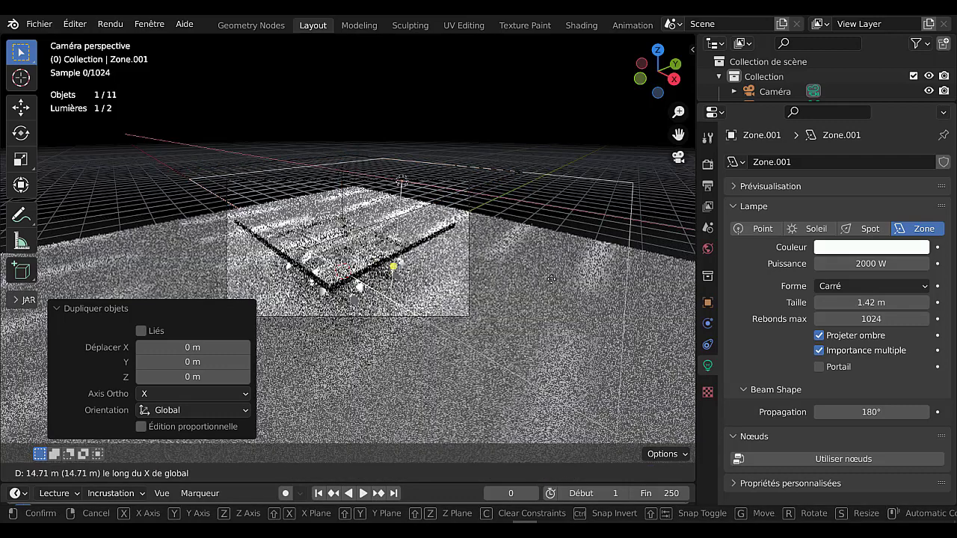
{"action": "left_click", "coordinate": [617, 302]}
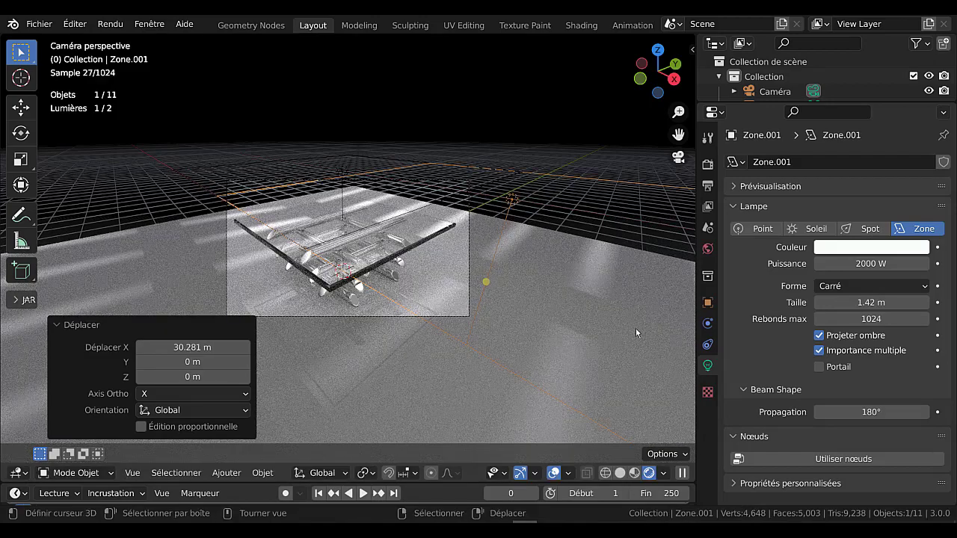
- Rotate the duplicated area light about 61.8° around the global Y axis and colour it red with saturation 0.939
{"action": "key", "text": "r"}
{"action": "key", "text": "y"}
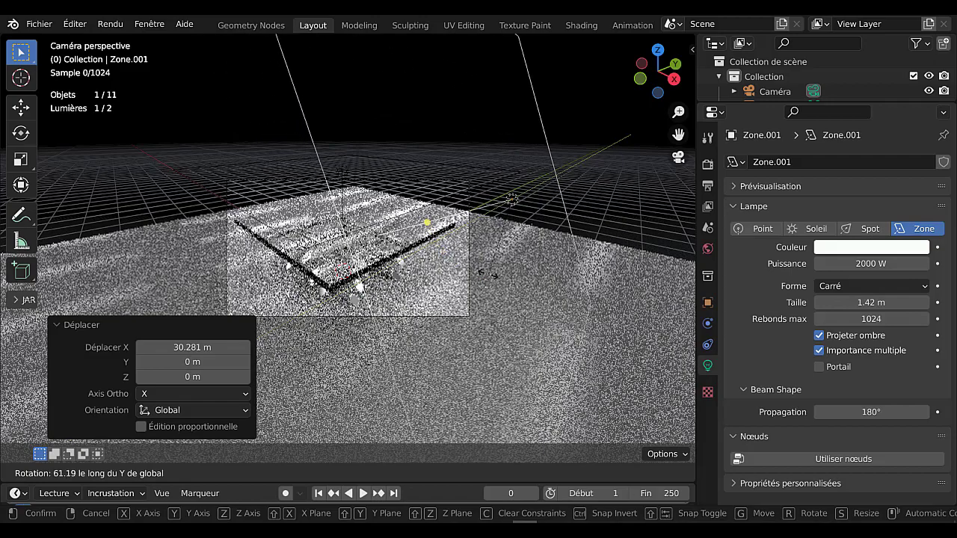
{"action": "left_click", "coordinate": [488, 273]}
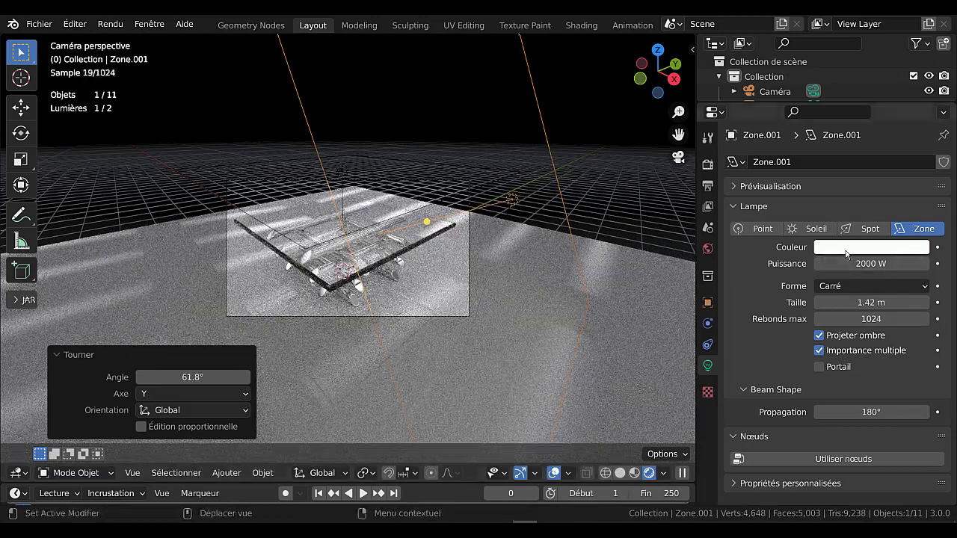
{"action": "left_click", "coordinate": [871, 246]}
{"action": "left_click", "coordinate": [848, 142]}
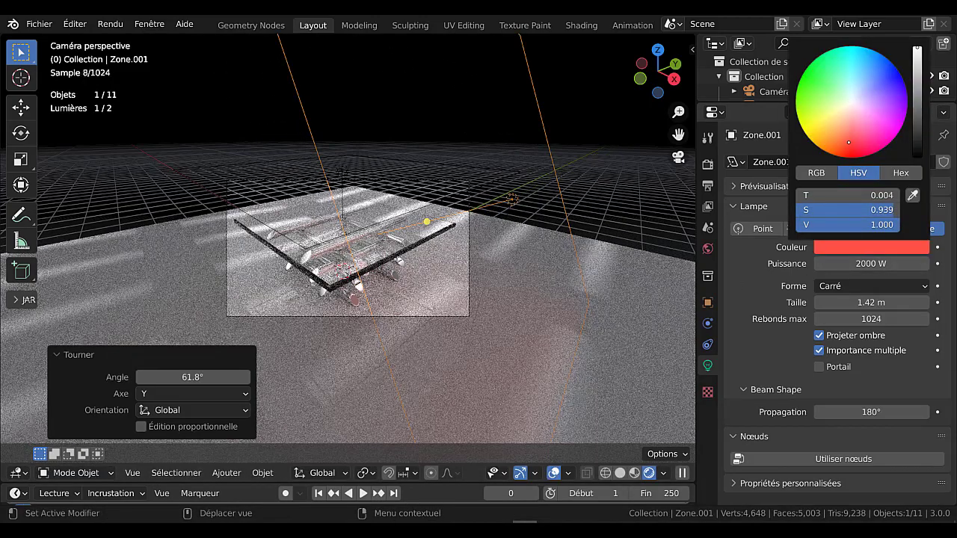
{"action": "scroll", "coordinate": [488, 382], "scroll_direction": "up", "scroll_amount": 2}
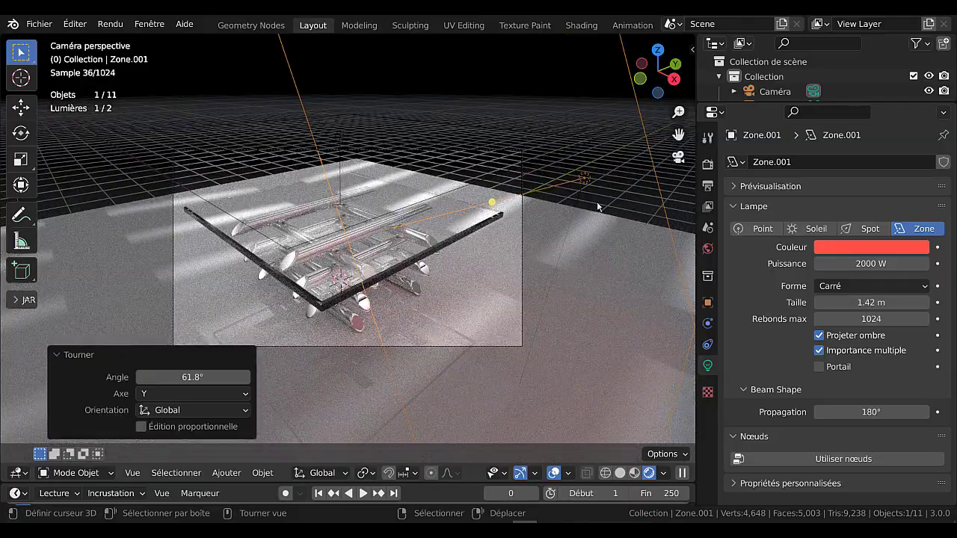
{"action": "scroll", "coordinate": [341, 242], "scroll_direction": "down", "scroll_amount": 2}
{"action": "middle_click_drag", "start_coordinate": [341, 242], "coordinate": [474, 254]}
{"action": "scroll", "coordinate": [383, 254], "scroll_direction": "down", "scroll_amount": 4}
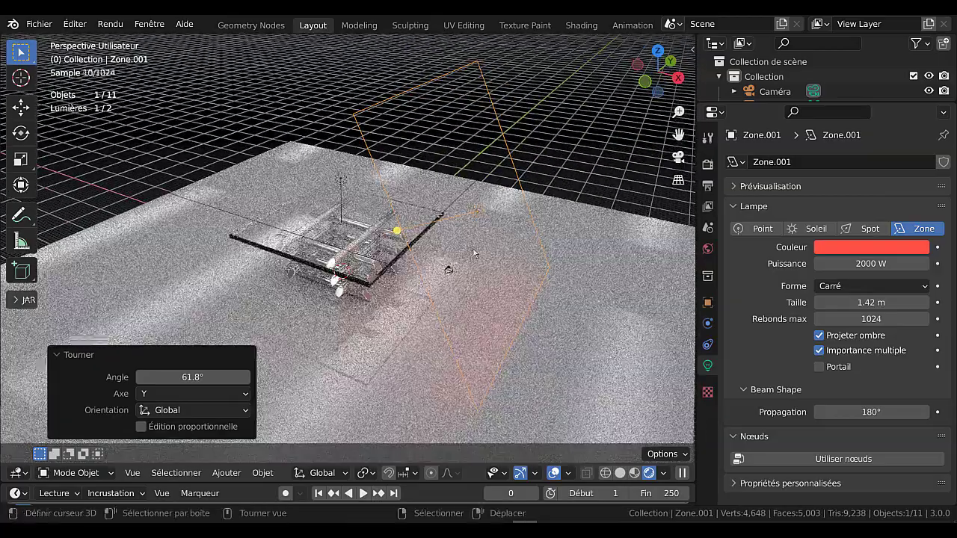
{"action": "key", "text": "KP_0"}
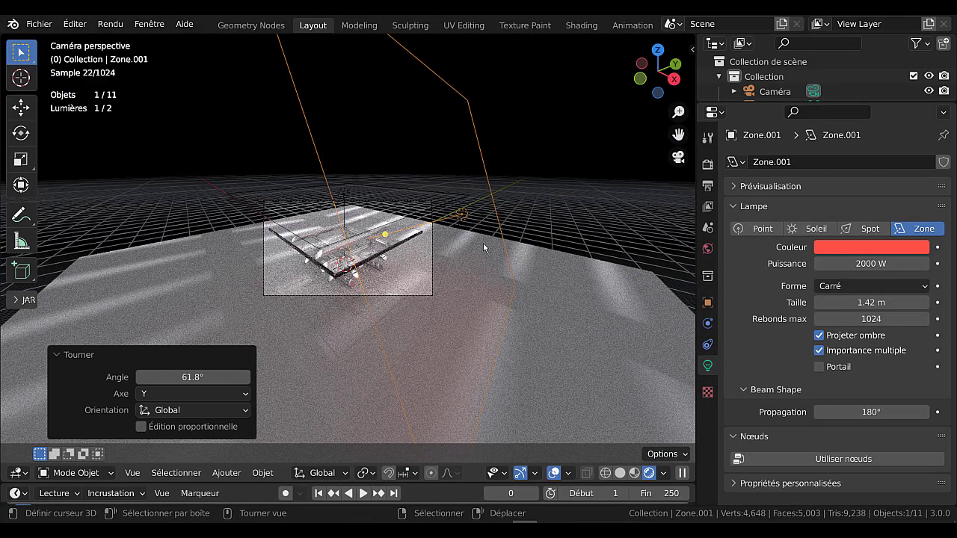
{"action": "scroll", "coordinate": [501, 263], "scroll_direction": "up", "scroll_amount": 2}
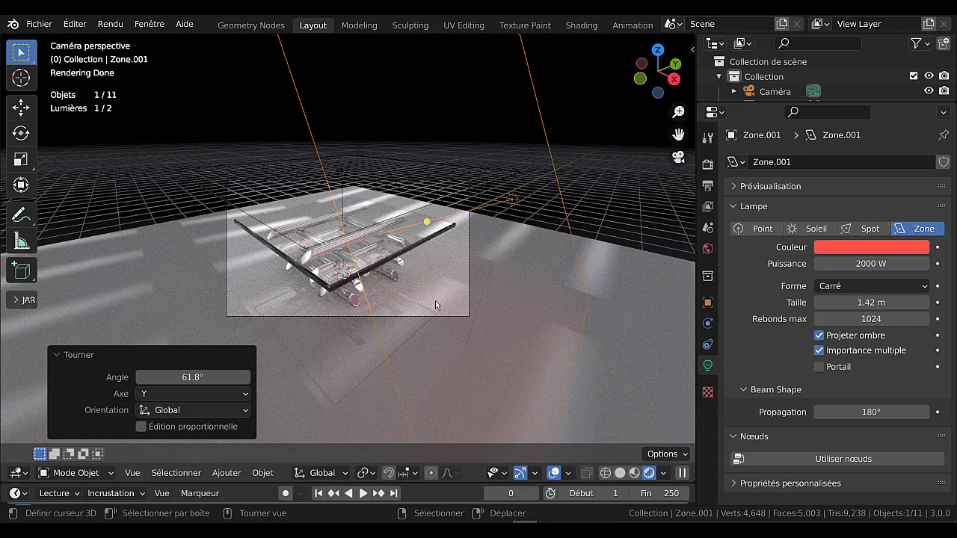
{"action": "key", "text": "g"}
{"action": "key", "text": "y"}
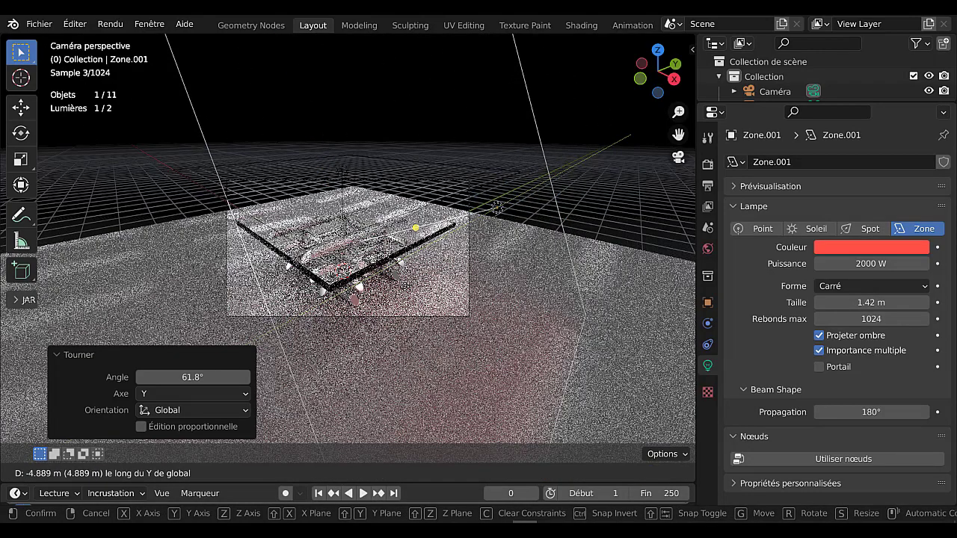
{"action": "left_click", "coordinate": [406, 314]}
- Move the red area light about -12.04 m along the global X axis
{"action": "key", "text": "g"}
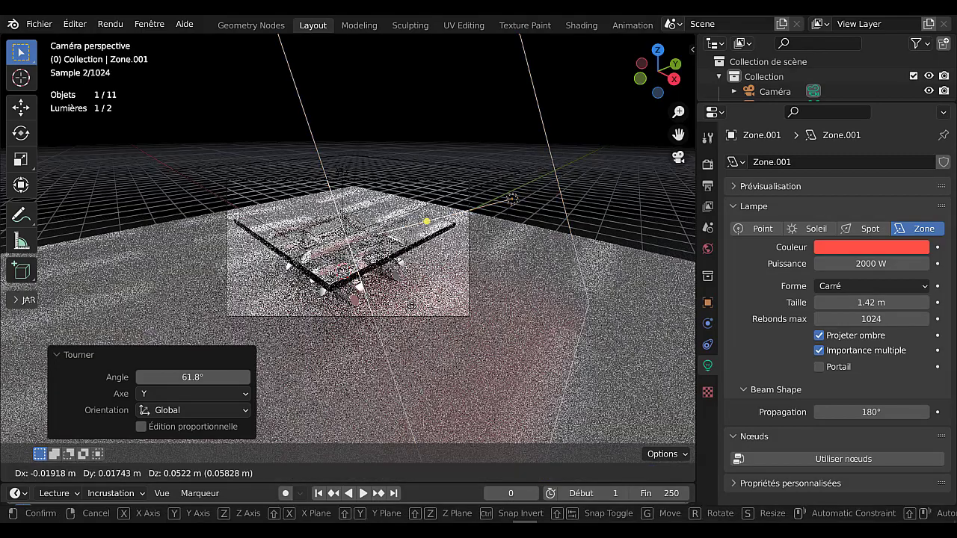
{"action": "key", "text": "x"}
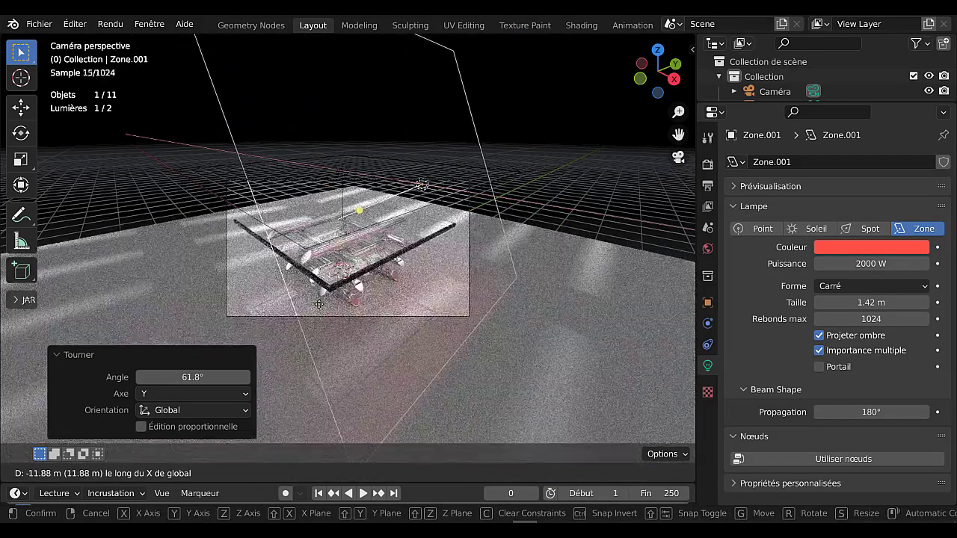
{"action": "left_click", "coordinate": [344, 288]}
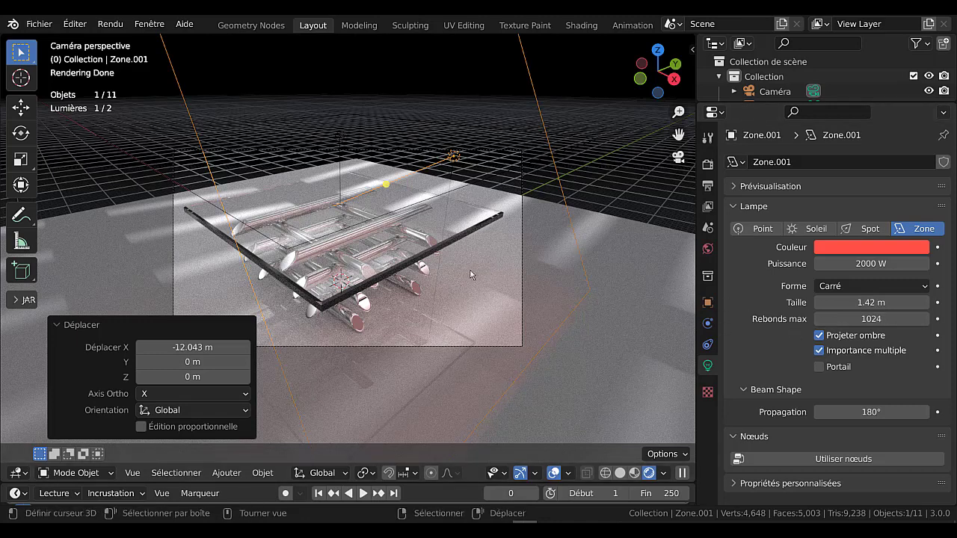
- Shift the red area light about 6.85 m along the global X axis and set its power to 2026.2 W
{"action": "key", "text": "g"}
{"action": "key", "text": "x"}
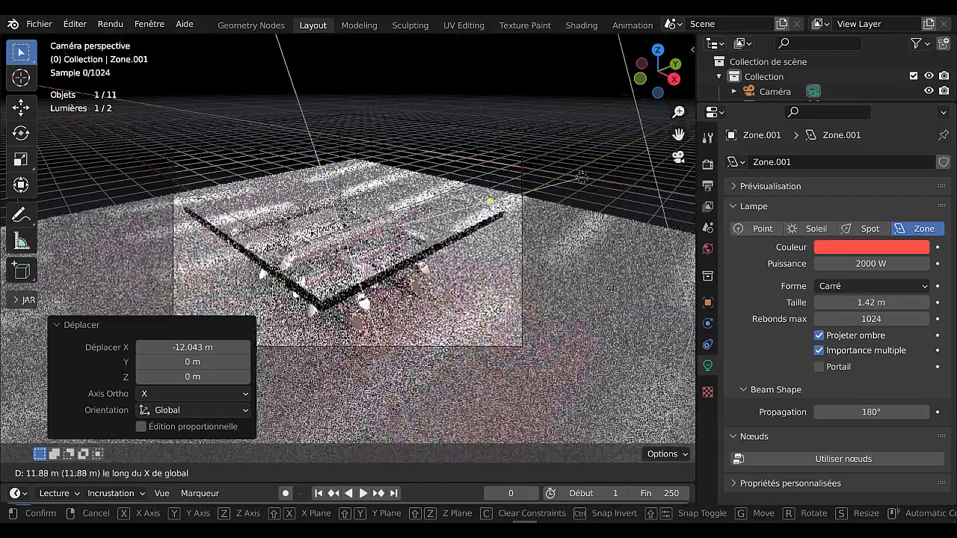
{"action": "left_click", "coordinate": [538, 273]}
{"action": "mouse_move", "coordinate": [871, 263]}
{"action": "left_mouse_down"}
{"action": "mouse_move", "coordinate": [905, 263]}
{"action": "mouse_move", "coordinate": [875, 264]}
{"action": "mouse_move", "coordinate": [888, 258]}
{"action": "left_mouse_up"}
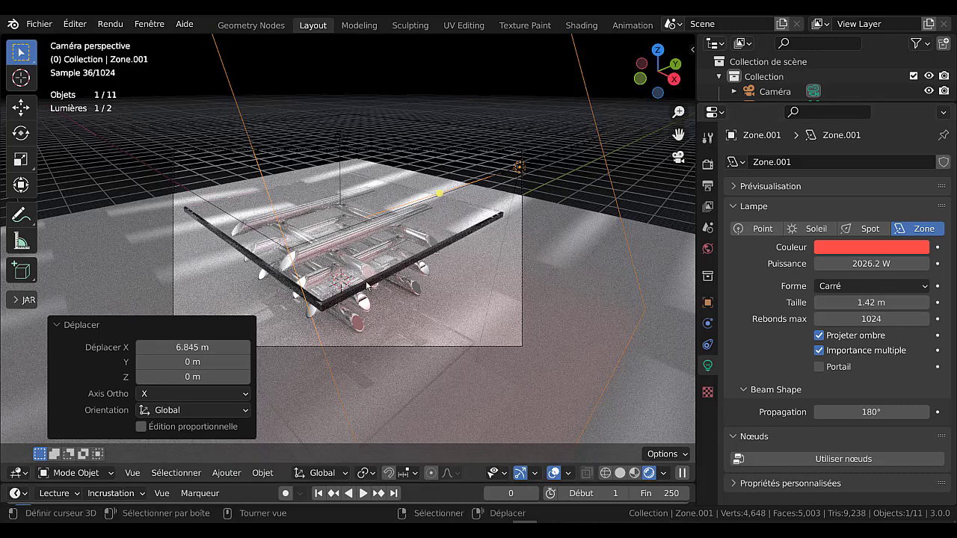
- Replace the world environment texture with studio006small.hdr from the Studio HDRI folder
{"action": "scroll", "coordinate": [367, 285], "scroll_direction": "up", "scroll_amount": 1}
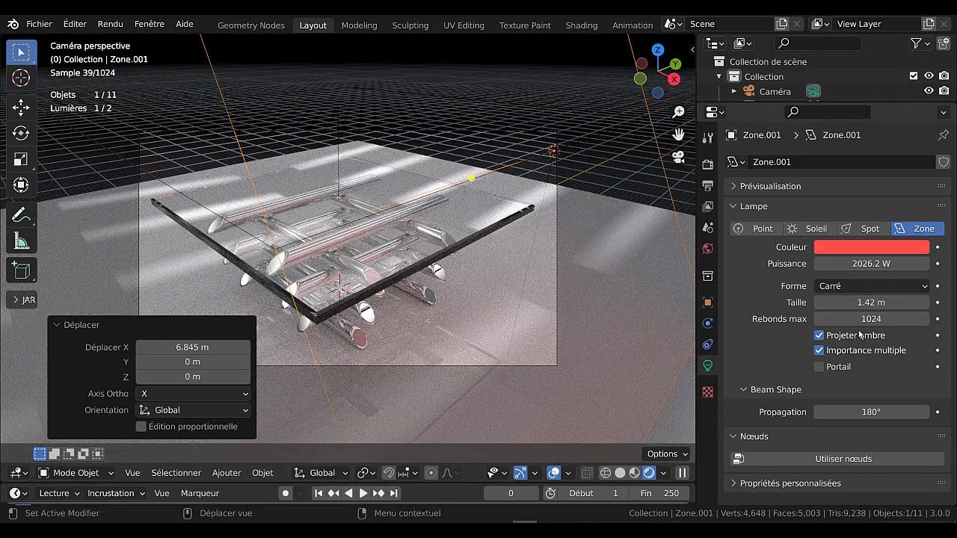
{"action": "left_click", "coordinate": [708, 248]}
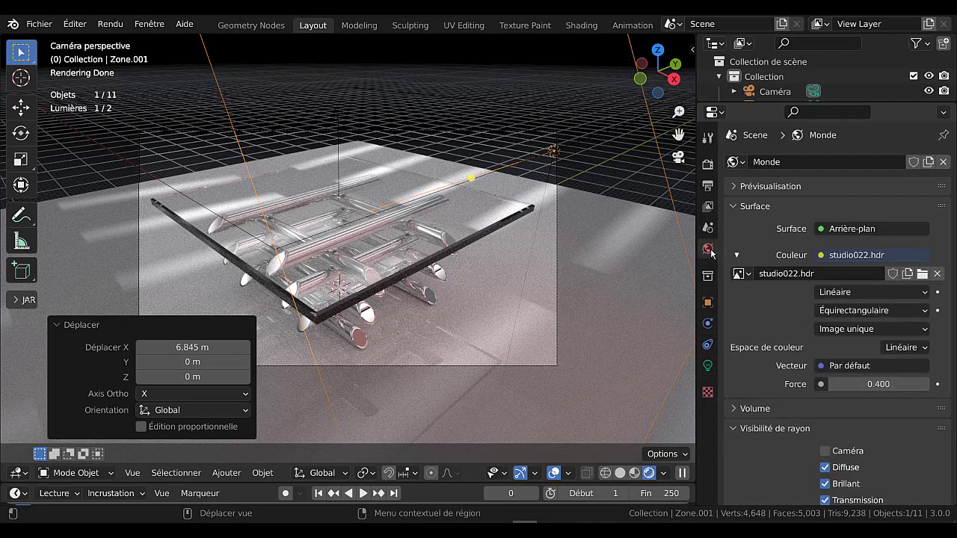
{"action": "left_click", "coordinate": [922, 274]}
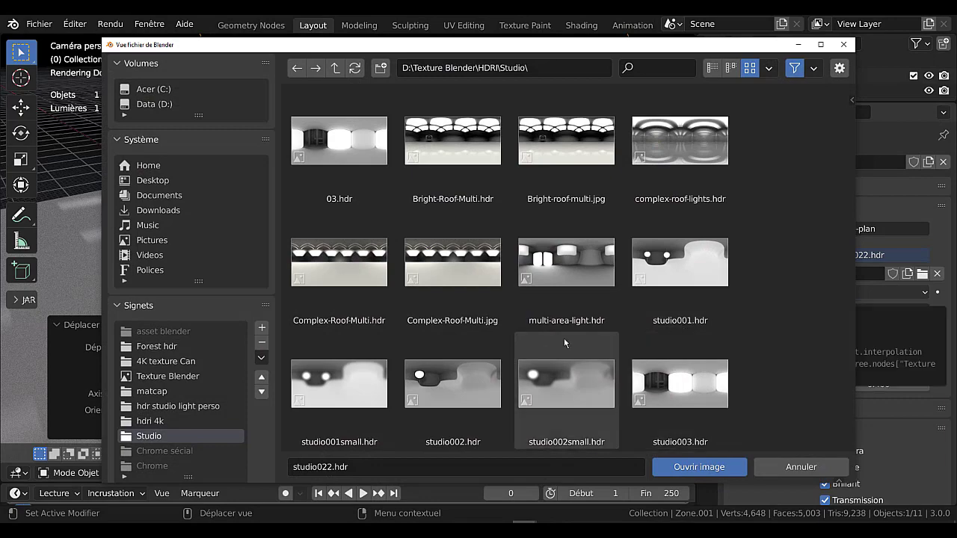
{"action": "scroll", "coordinate": [564, 343], "scroll_direction": "down", "scroll_amount": 5}
{"action": "left_click", "coordinate": [566, 305]}
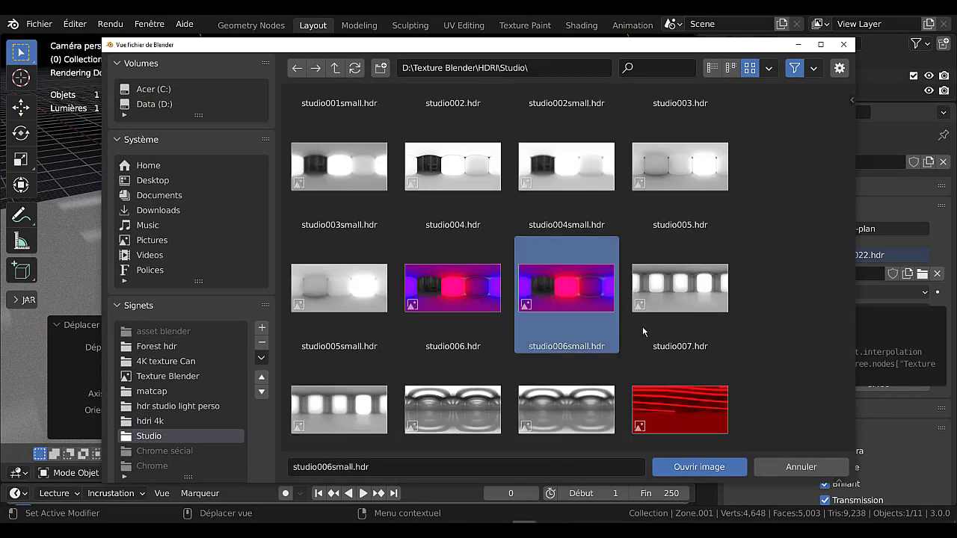
{"action": "left_click", "coordinate": [699, 467]}
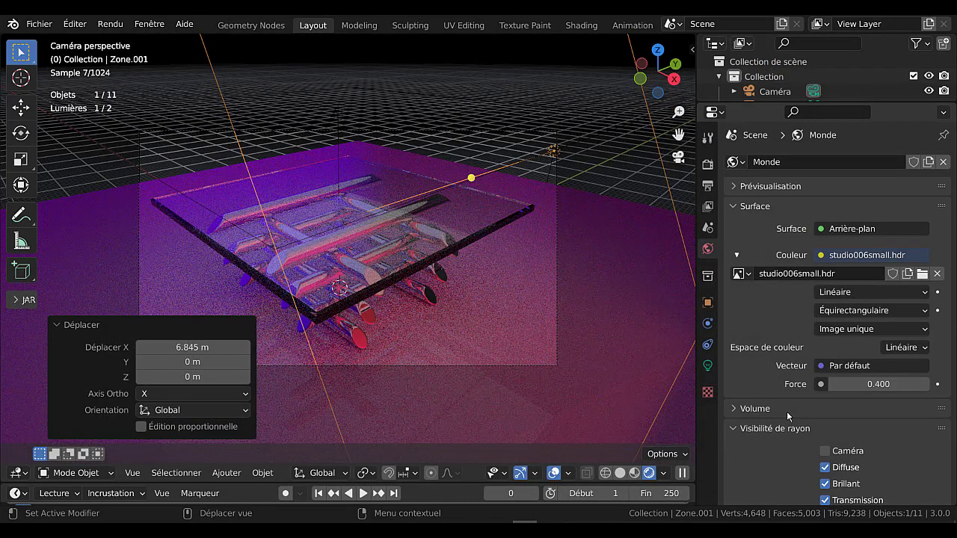
- Set the red area light's power to 10000 W
{"action": "scroll", "coordinate": [591, 398], "scroll_direction": "up", "scroll_amount": 2}
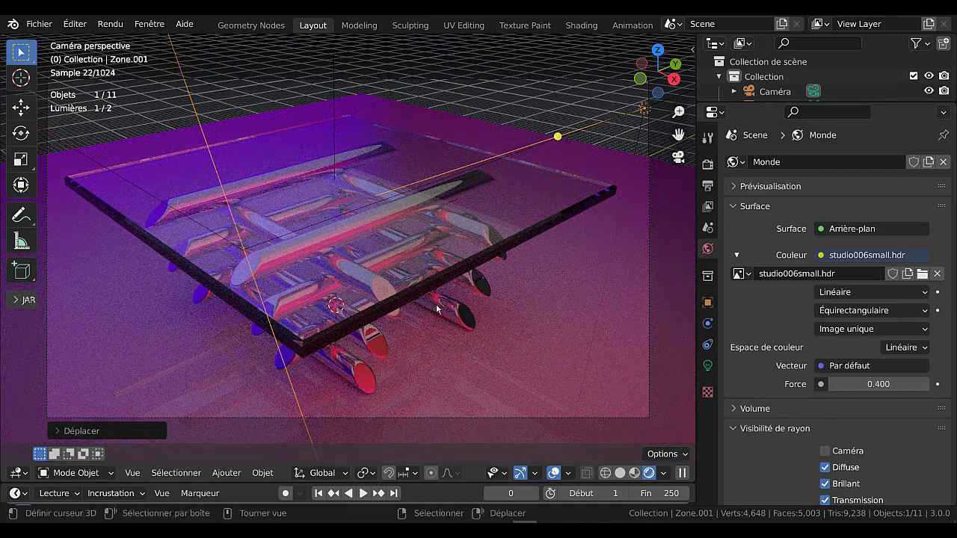
{"action": "scroll", "coordinate": [508, 180], "scroll_direction": "down", "scroll_amount": 3}
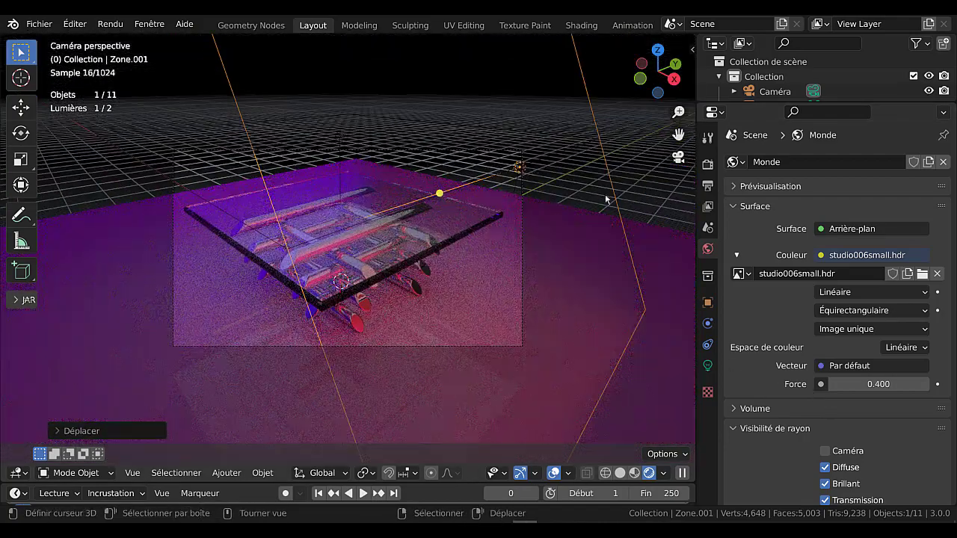
{"action": "left_click", "coordinate": [707, 365]}
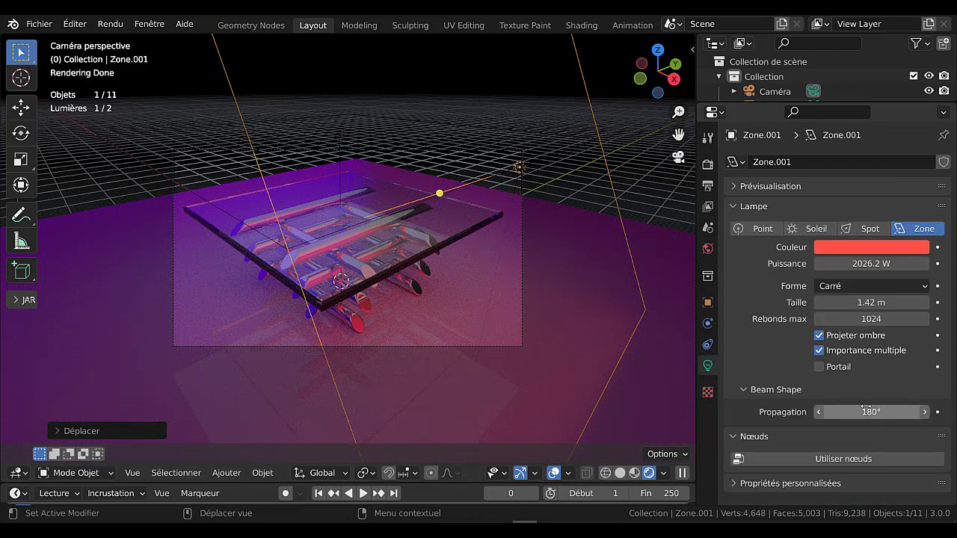
{"action": "left_click", "coordinate": [860, 263]}
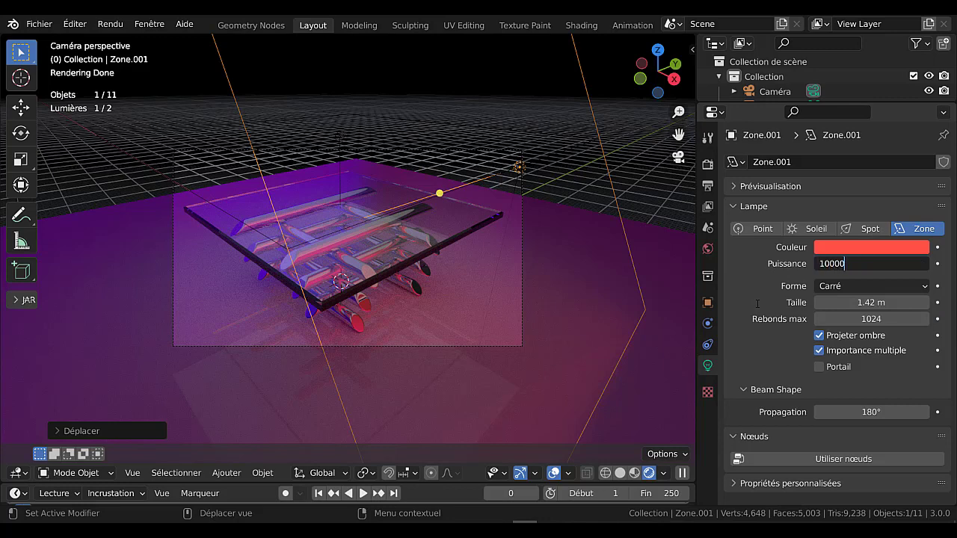
{"action": "key", "text": "Return"}
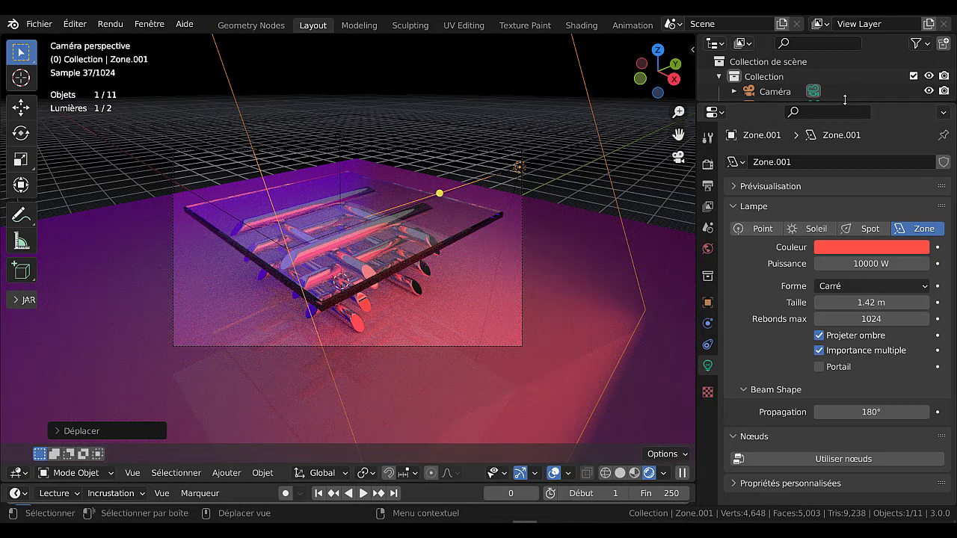
- Enlarge the object list, select the white overhead area light and set its power to 1000 W
{"action": "left_click_drag", "start_coordinate": [845, 99], "coordinate": [843, 256]}
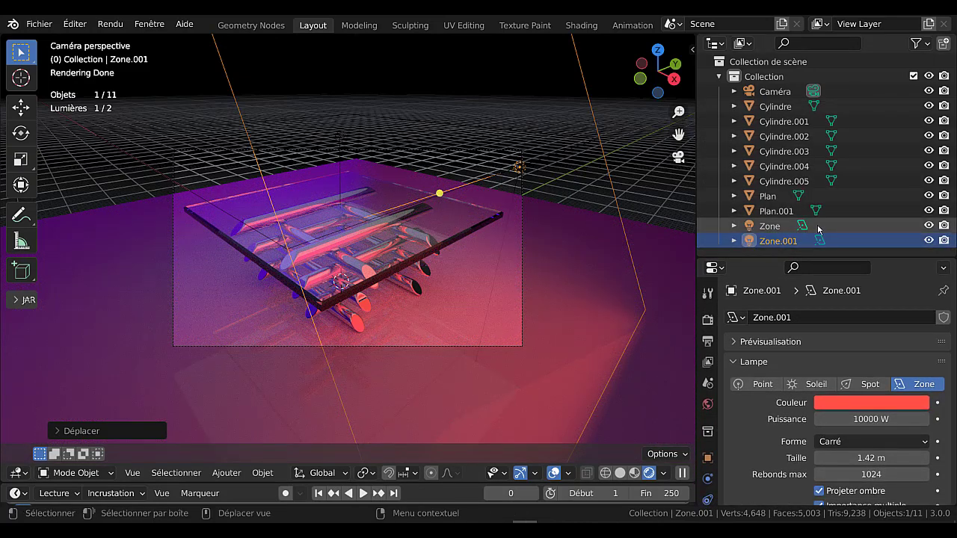
{"action": "left_click", "coordinate": [818, 227]}
{"action": "left_click", "coordinate": [871, 417]}
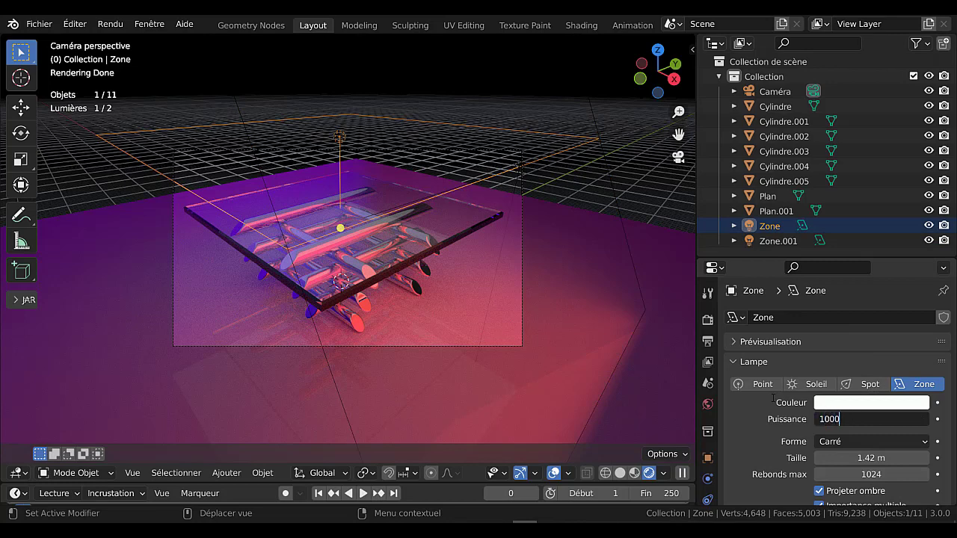
{"action": "type", "text": "1000"}
{"action": "key", "text": "Return"}
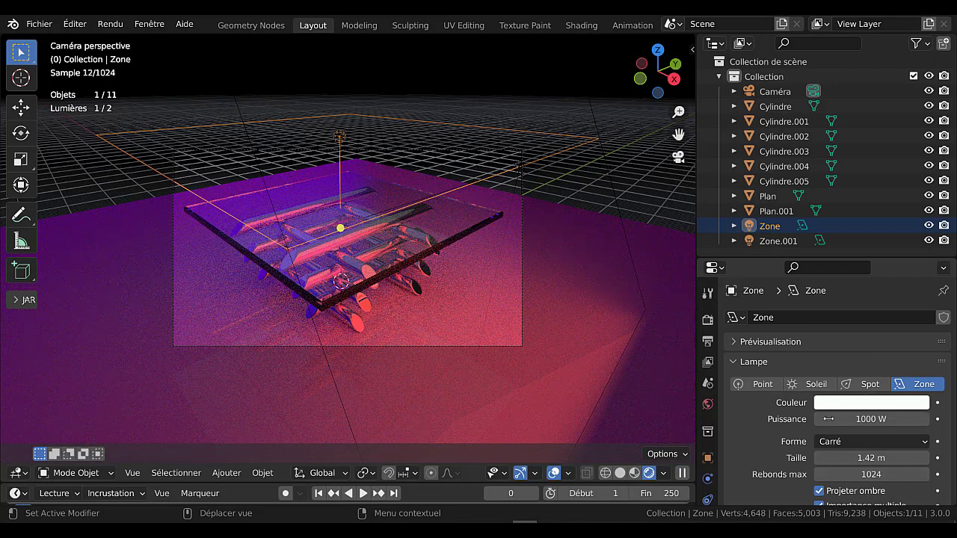
- Set the white overhead area light's power to 10000 W
{"action": "left_click", "coordinate": [860, 419]}
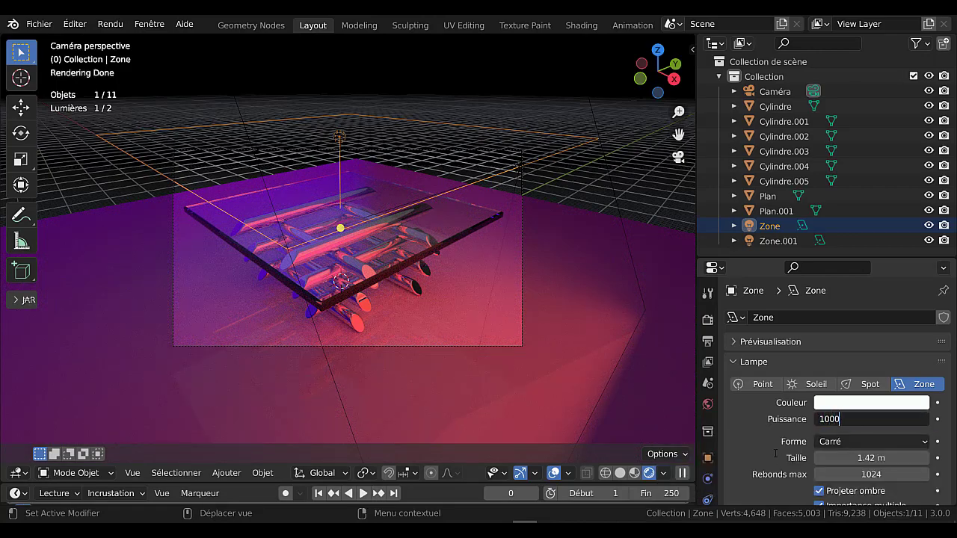
{"action": "type", "text": "10000"}
{"action": "key", "text": "Return"}
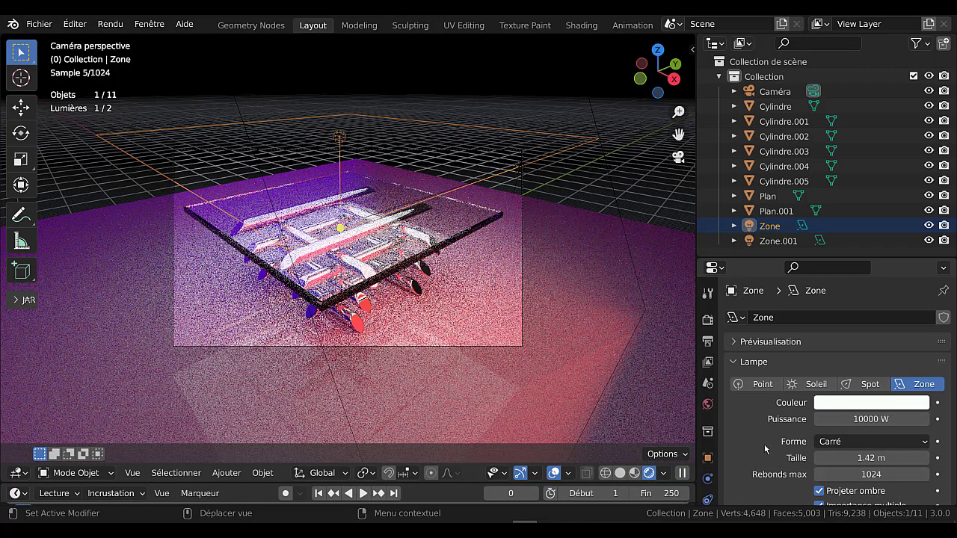
- Replace the world environment texture with studio023m.png from the Studio HDRI folder
{"action": "scroll", "coordinate": [459, 411], "scroll_direction": "up", "scroll_amount": 2}
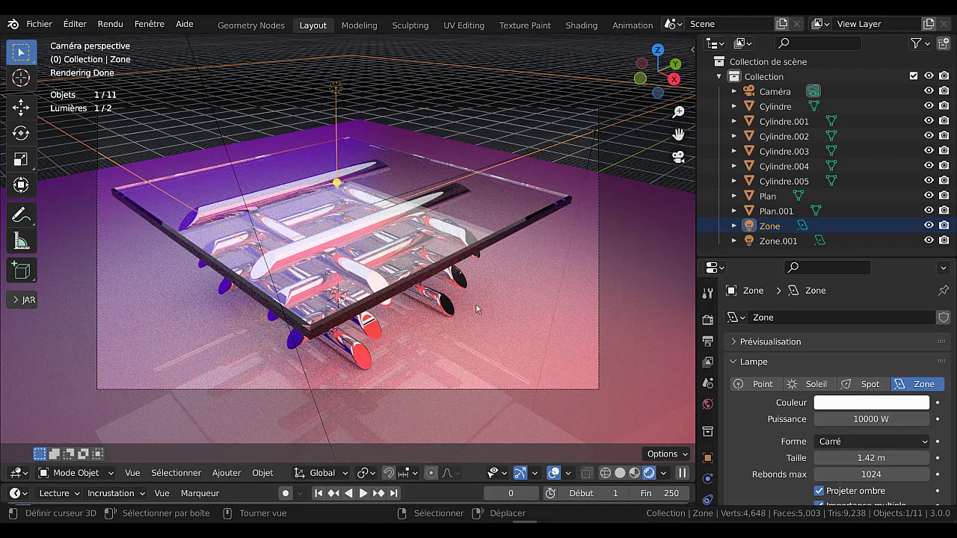
{"action": "scroll", "coordinate": [498, 341], "scroll_direction": "down", "scroll_amount": 1}
{"action": "scroll", "coordinate": [498, 341], "scroll_direction": "up", "scroll_amount": 1}
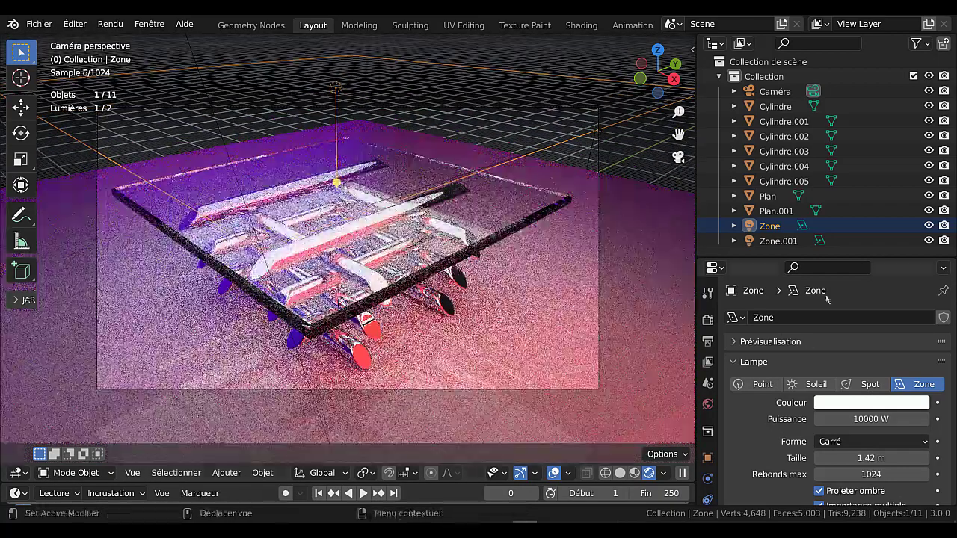
{"action": "left_click", "coordinate": [707, 404]}
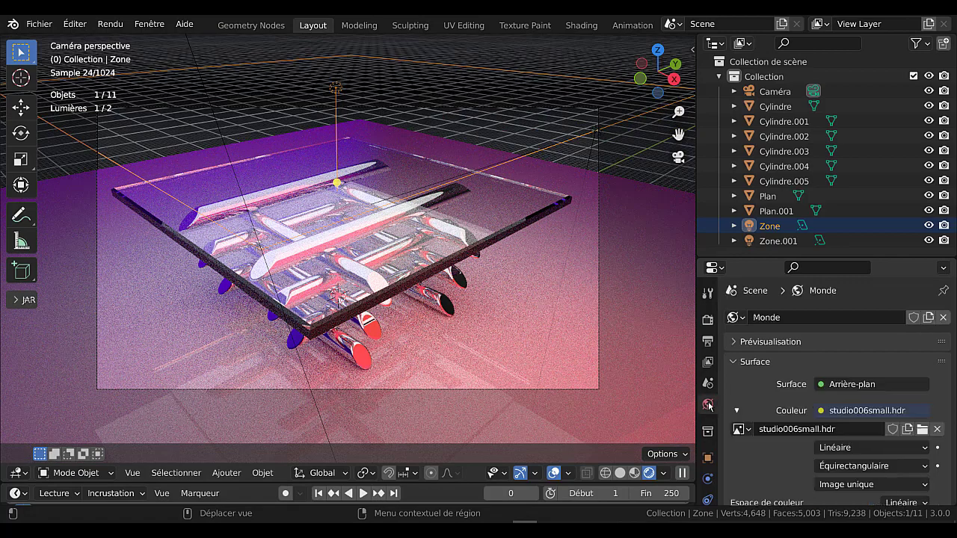
{"action": "left_click", "coordinate": [922, 429]}
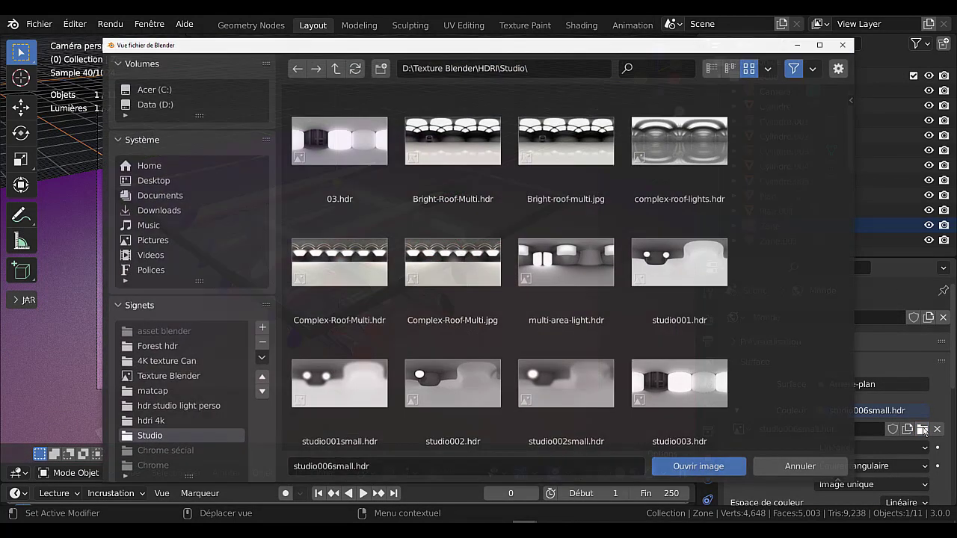
{"action": "scroll", "coordinate": [609, 247], "scroll_direction": "down", "scroll_amount": 5}
{"action": "scroll", "coordinate": [617, 254], "scroll_direction": "down", "scroll_amount": 8}
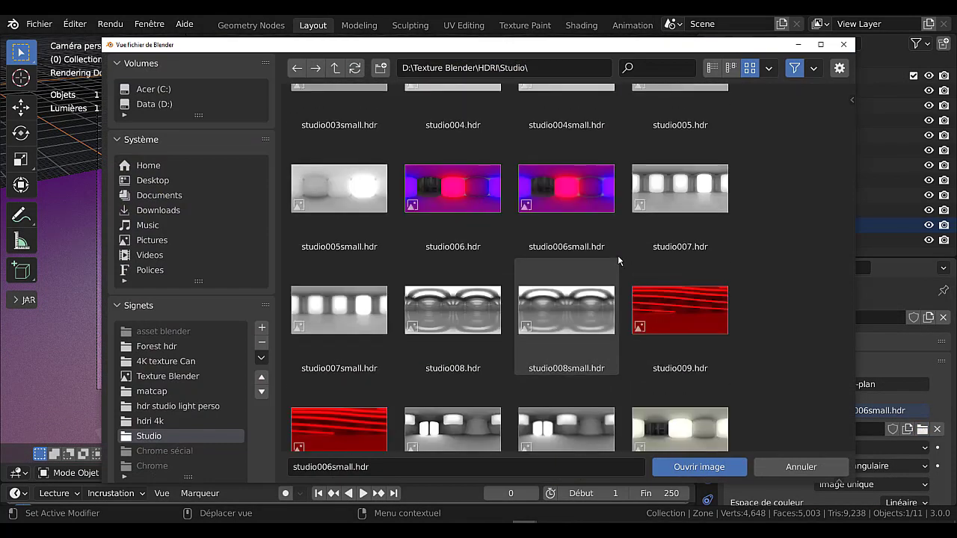
{"action": "scroll", "coordinate": [621, 263], "scroll_direction": "down", "scroll_amount": 4}
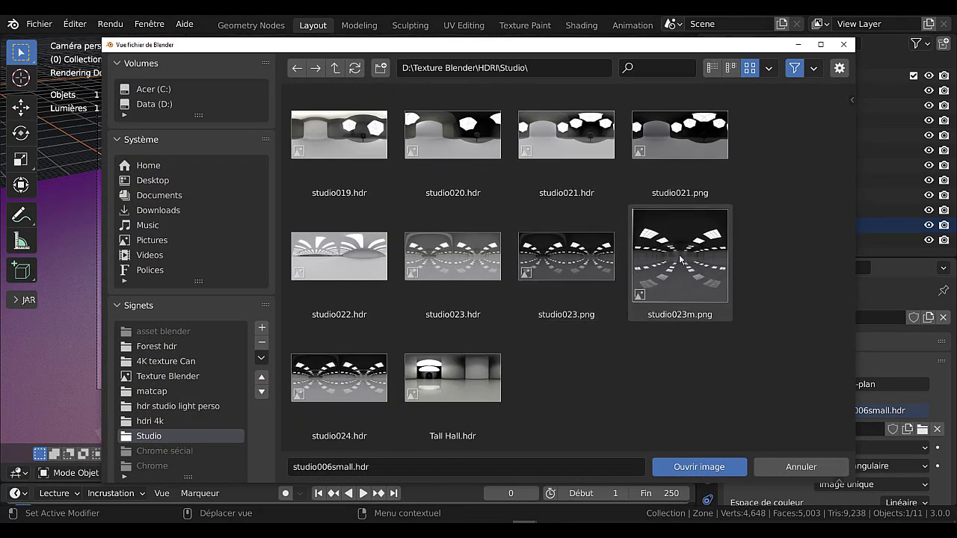
{"action": "left_click", "coordinate": [681, 258]}
{"action": "left_click", "coordinate": [698, 465]}
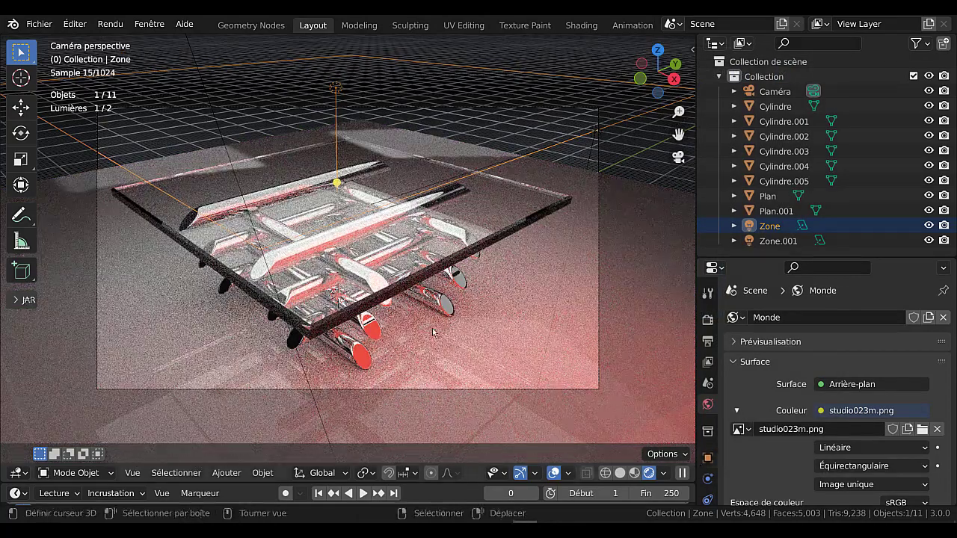
- Load studio022.hdr from the Studio HDRI folder as the world environment texture
{"action": "left_click", "coordinate": [922, 430]}
{"action": "scroll", "coordinate": [583, 330], "scroll_direction": "down", "scroll_amount": 5}
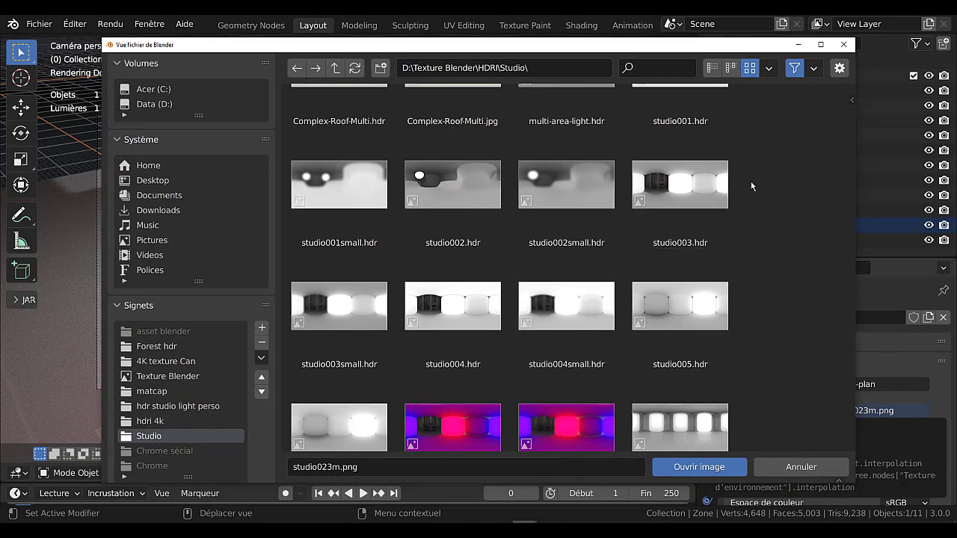
{"action": "left_click_drag", "start_coordinate": [849, 177], "coordinate": [851, 375]}
{"action": "left_click", "coordinate": [347, 333]}
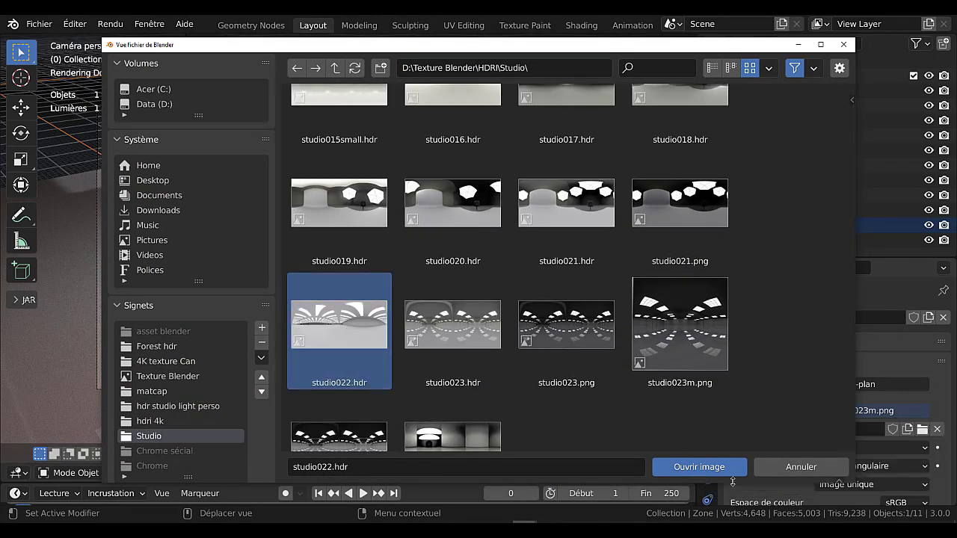
{"action": "left_click", "coordinate": [699, 466]}
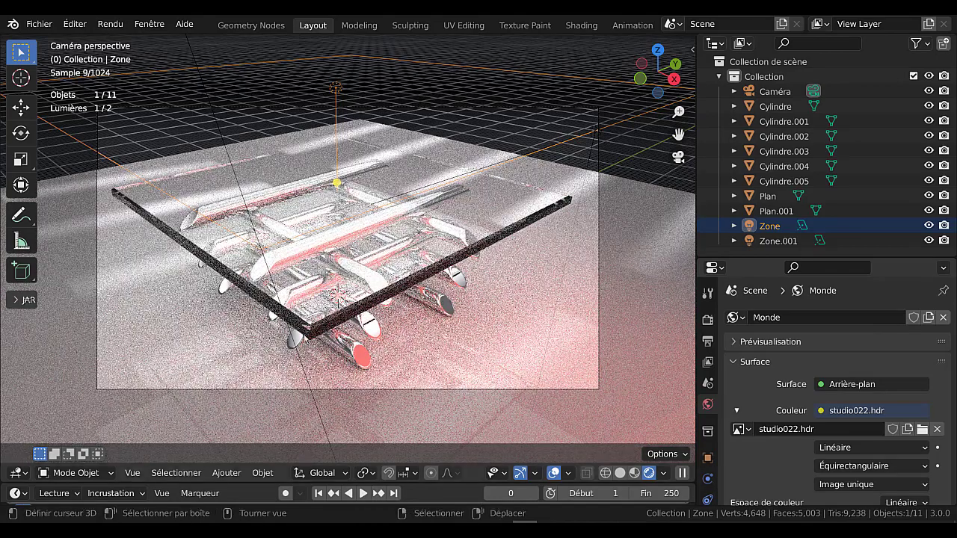
{"action": "scroll", "coordinate": [829, 441], "scroll_direction": "down", "scroll_amount": 2}
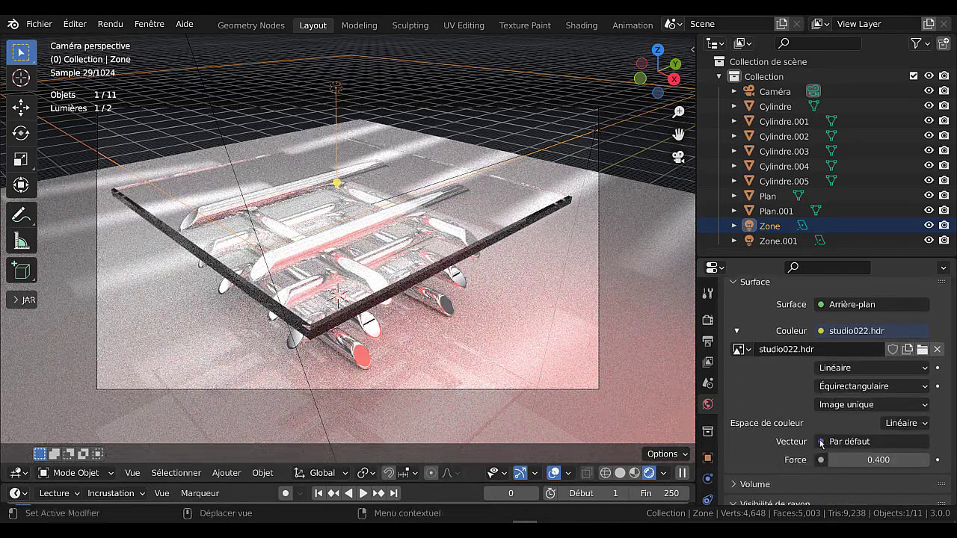
{"action": "scroll", "coordinate": [799, 394], "scroll_direction": "up", "scroll_amount": 1}
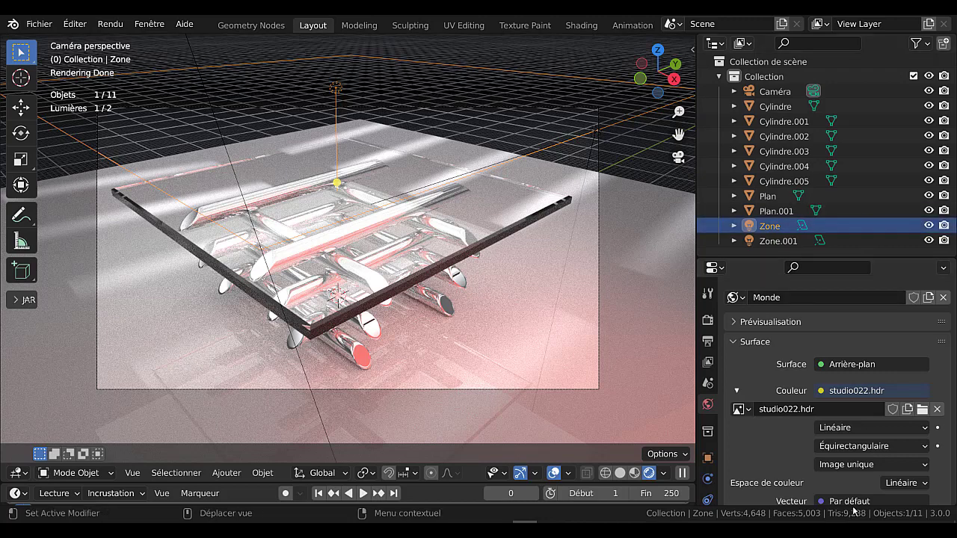
{"action": "scroll", "coordinate": [710, 493], "scroll_direction": "down", "scroll_amount": 3}
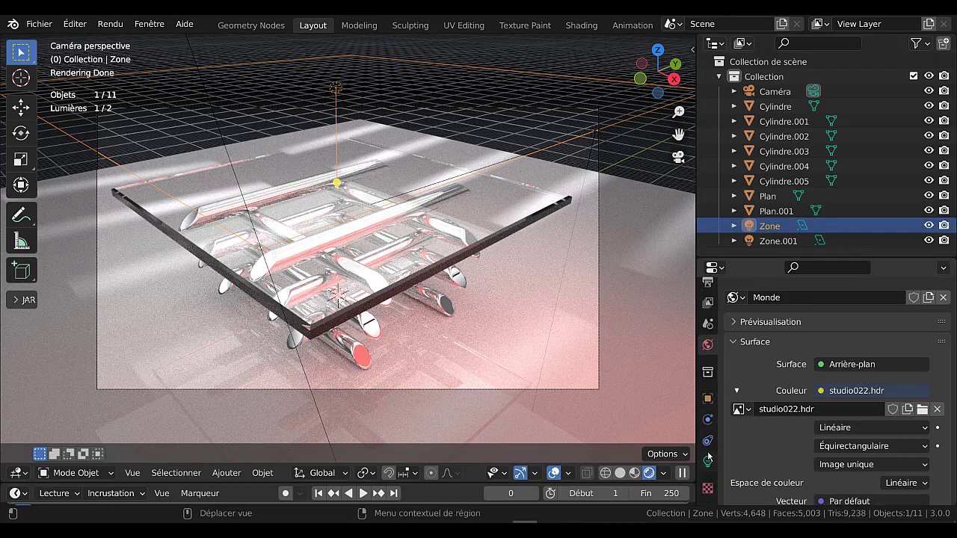
- Set the white overhead area light's power to 1000 W
{"action": "left_click", "coordinate": [708, 464]}
{"action": "scroll", "coordinate": [850, 386], "scroll_direction": "down", "scroll_amount": 3}
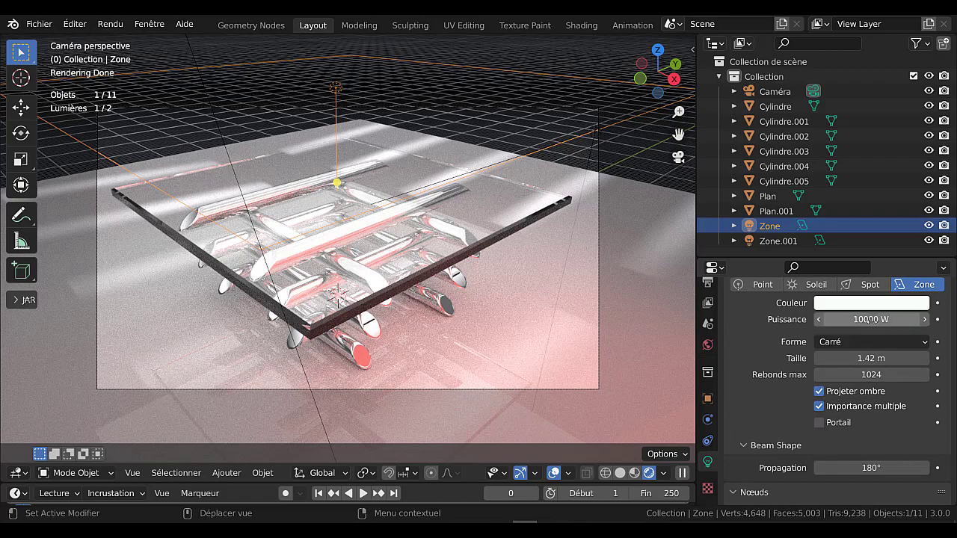
{"action": "left_click", "coordinate": [873, 319]}
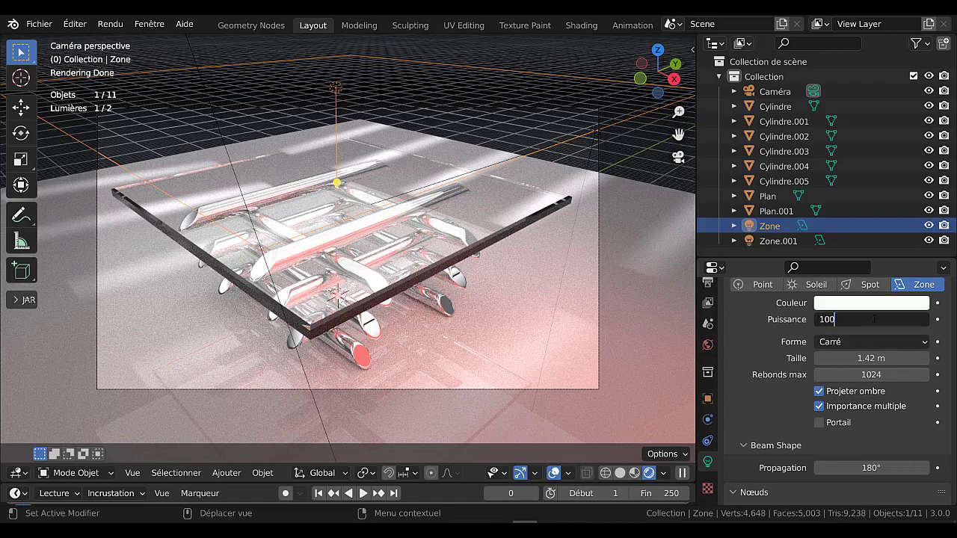
{"action": "key", "text": "Return"}
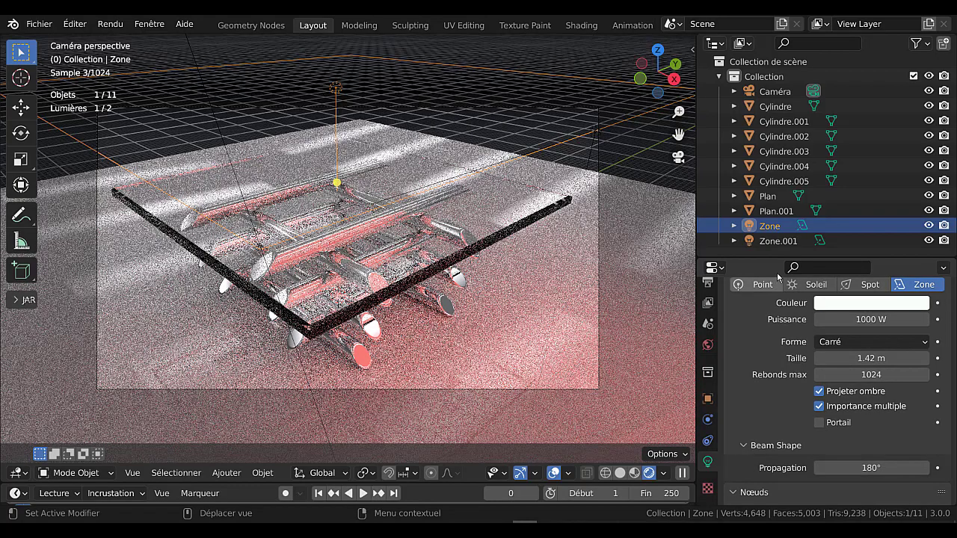
- Set the red side area light's power to 1000 W, then try the Point type on it and return it to Area
{"action": "left_click", "coordinate": [797, 240]}
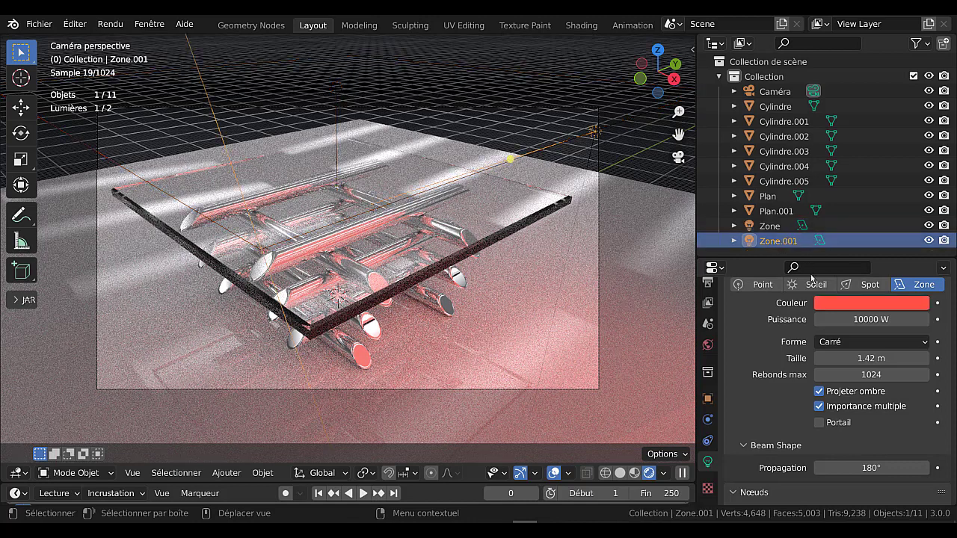
{"action": "left_click", "coordinate": [864, 319]}
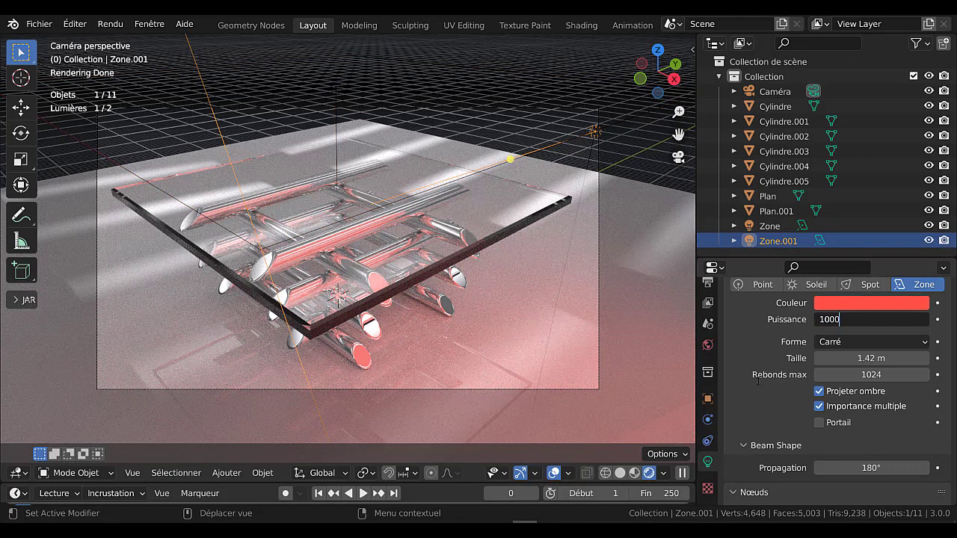
{"action": "key", "text": "Return"}
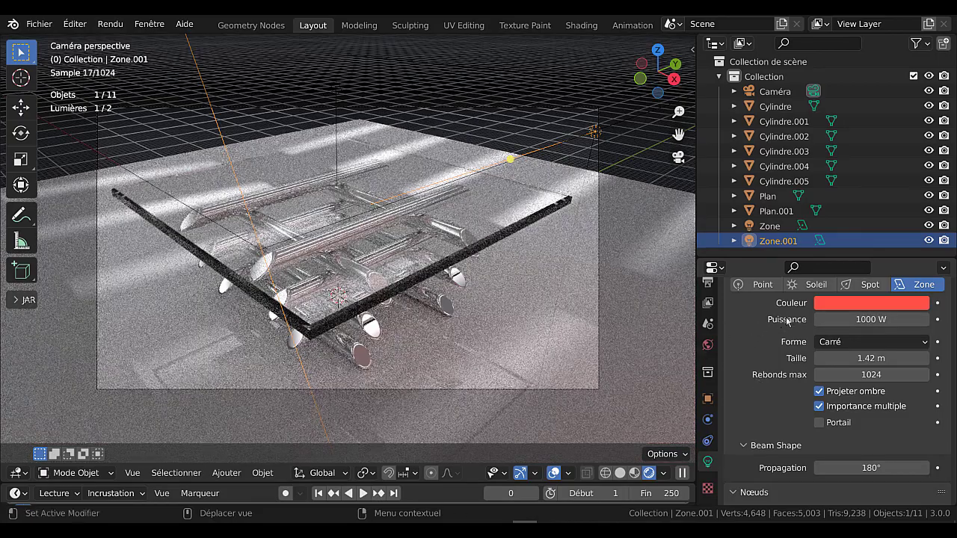
{"action": "left_click", "coordinate": [762, 285]}
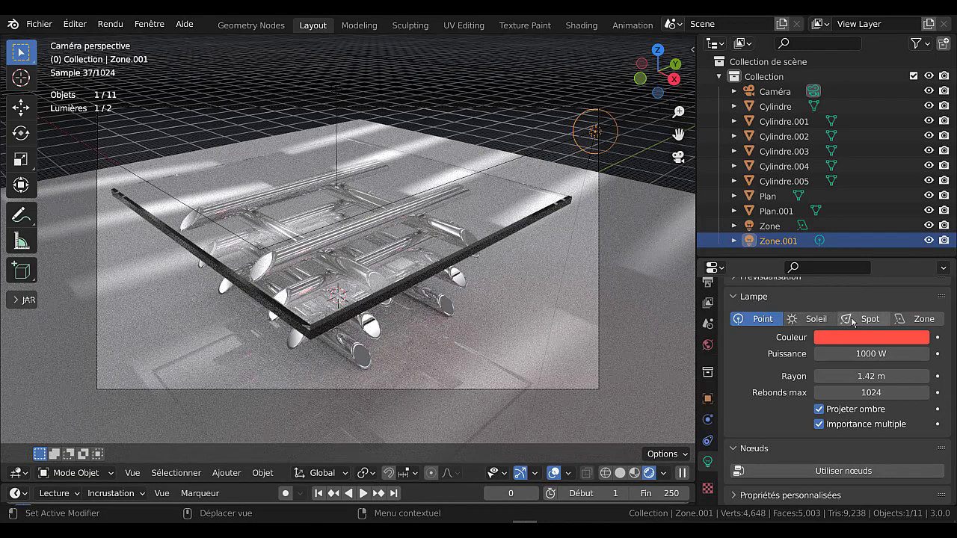
{"action": "left_click", "coordinate": [919, 318]}
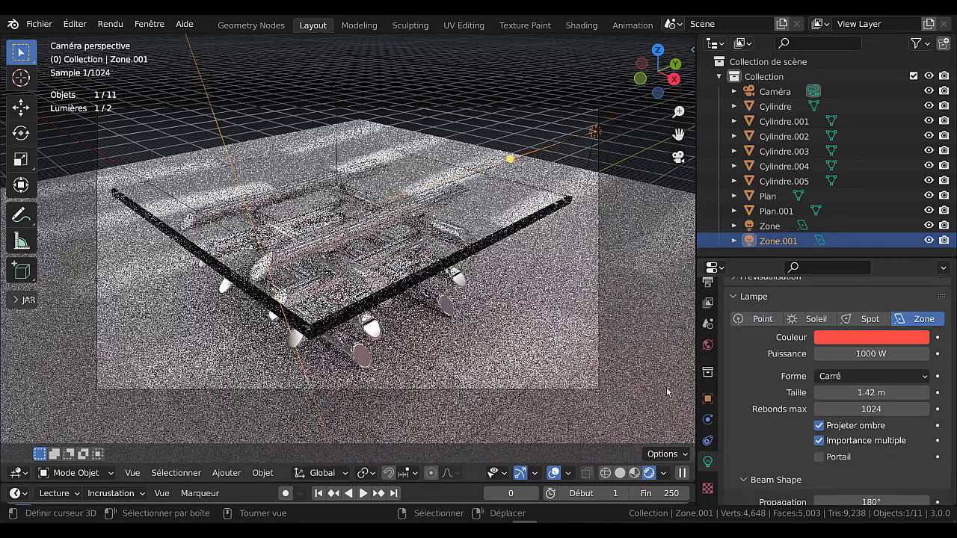
- Add a point light and raise it along the global Z axis by about 16.5 m, above the table
{"action": "left_click", "coordinate": [224, 473]}
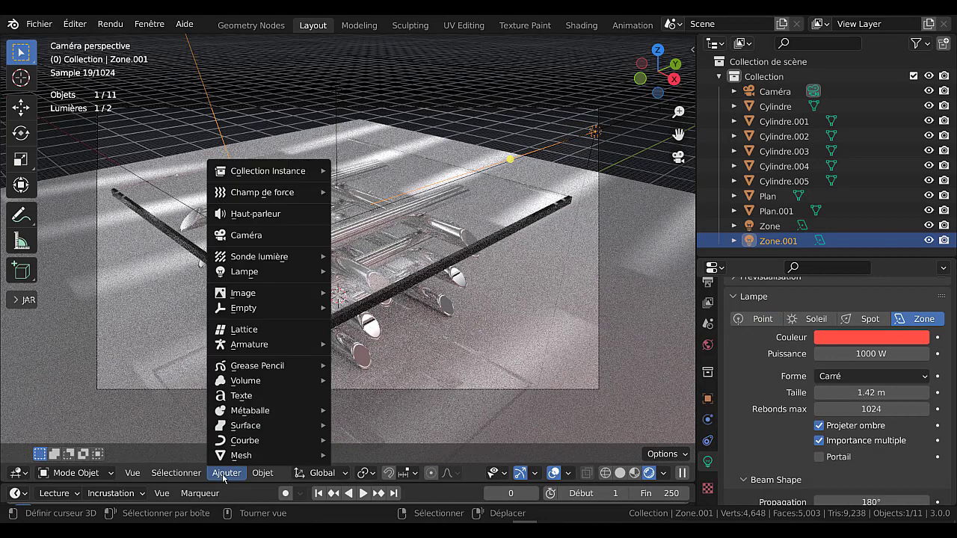
{"action": "mouse_move", "coordinate": [244, 299]}
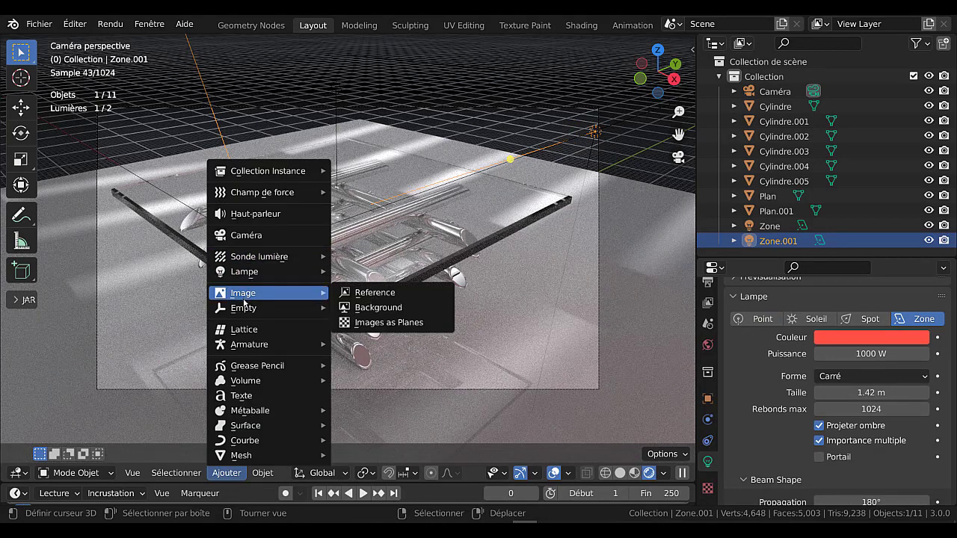
{"action": "mouse_move", "coordinate": [240, 273]}
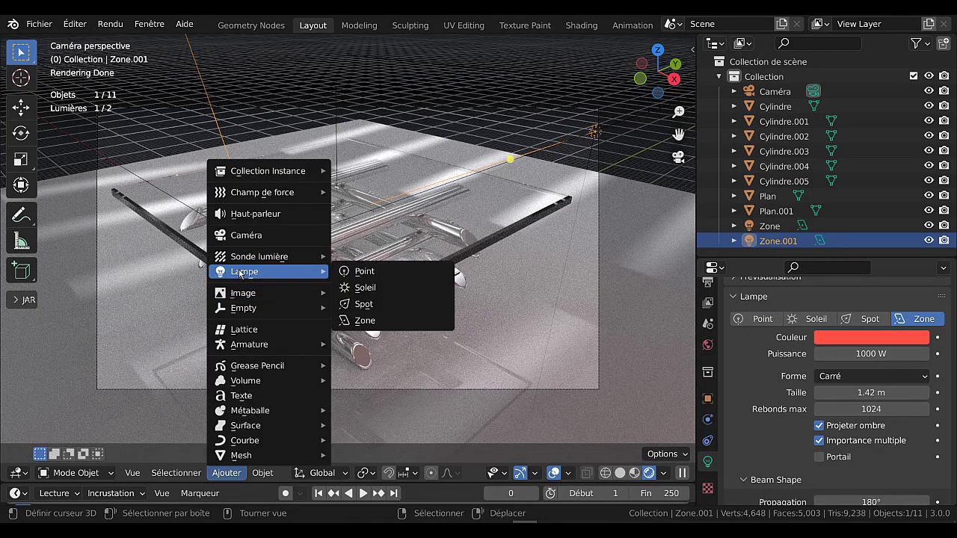
{"action": "left_click", "coordinate": [364, 273]}
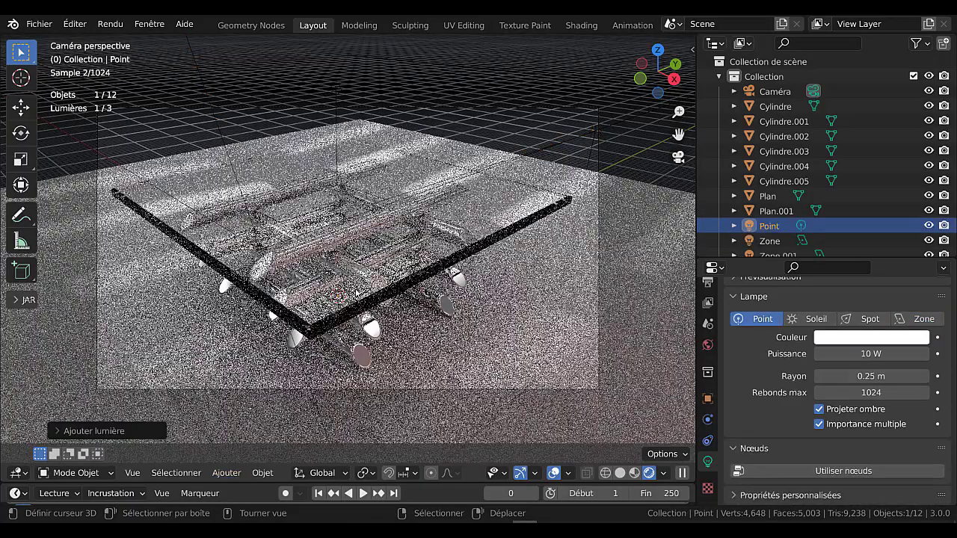
{"action": "key", "text": "g"}
{"action": "key", "text": "z"}
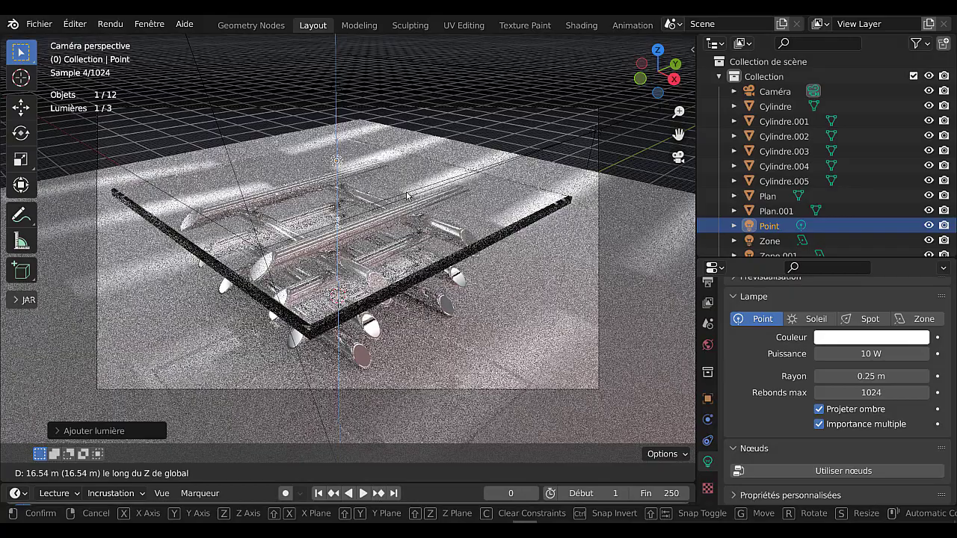
{"action": "left_click", "coordinate": [508, 311]}
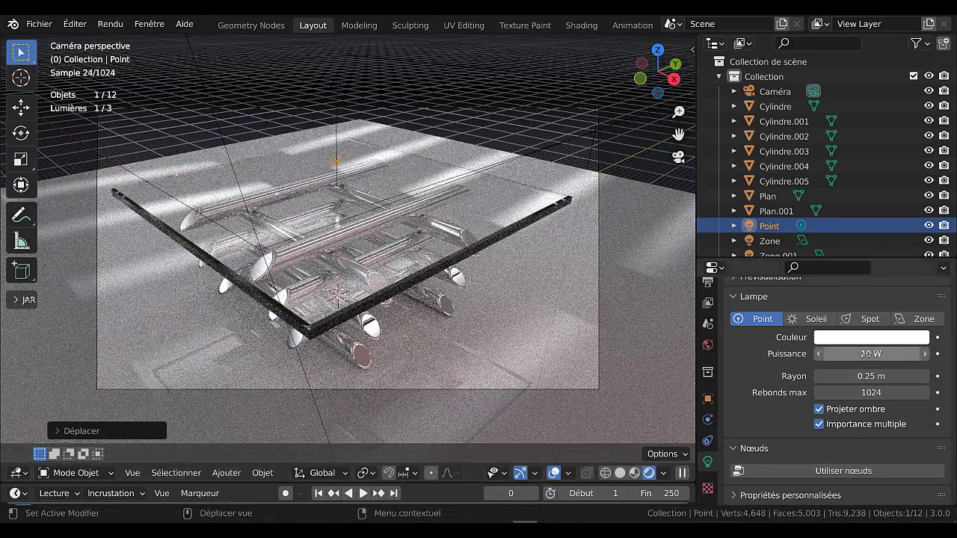
- Give the new point light a violet-blue colour and set its power to 5000 W
{"action": "left_click", "coordinate": [868, 338]}
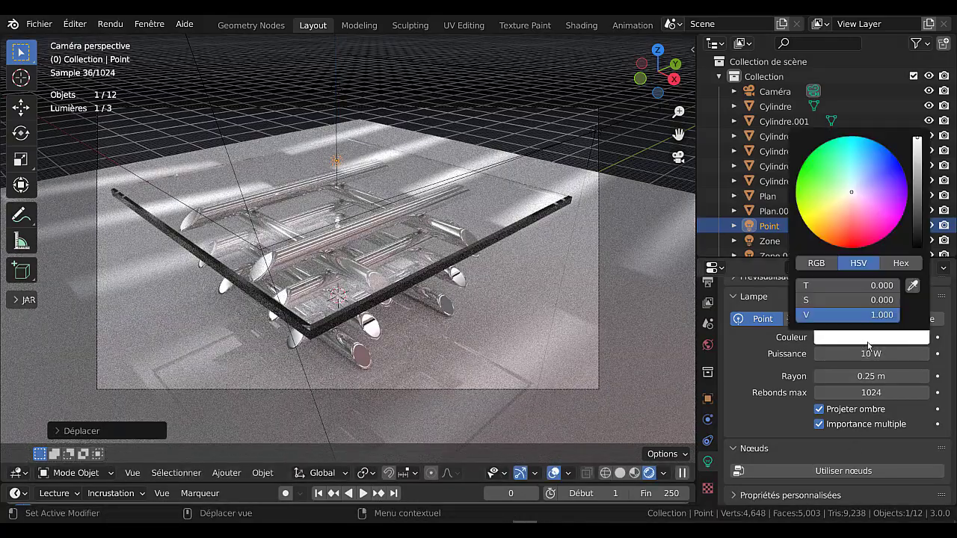
{"action": "left_click", "coordinate": [888, 183]}
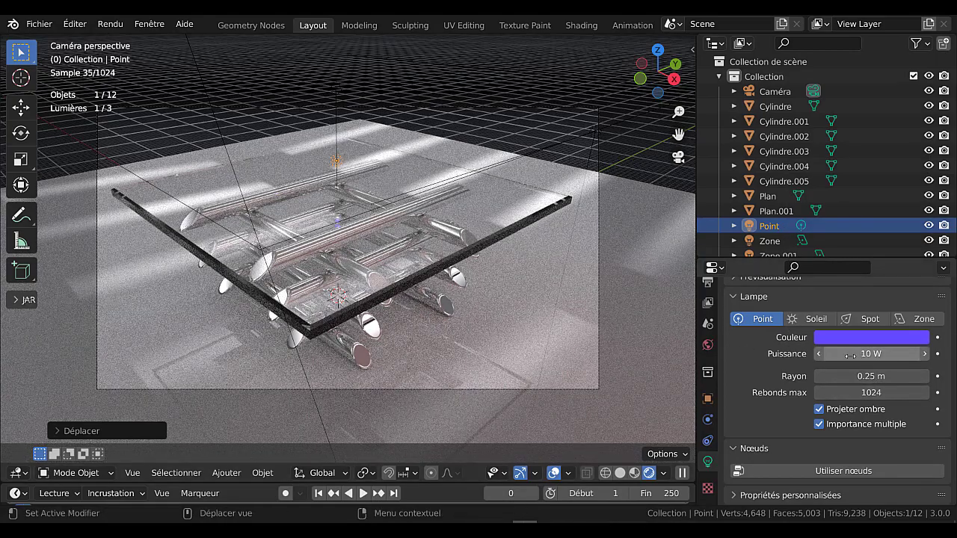
{"action": "left_click_drag", "start_coordinate": [856, 355], "coordinate": [927, 355]}
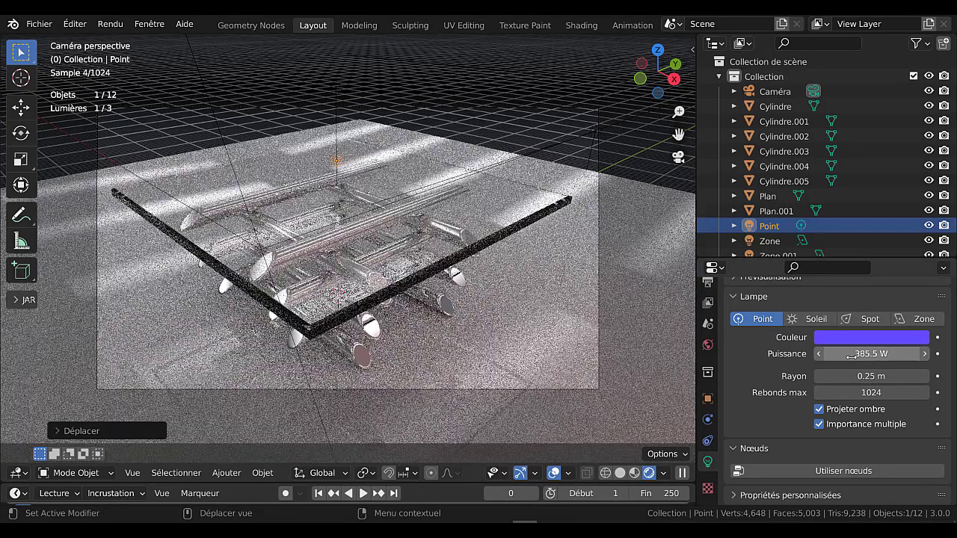
{"action": "left_click", "coordinate": [871, 353]}
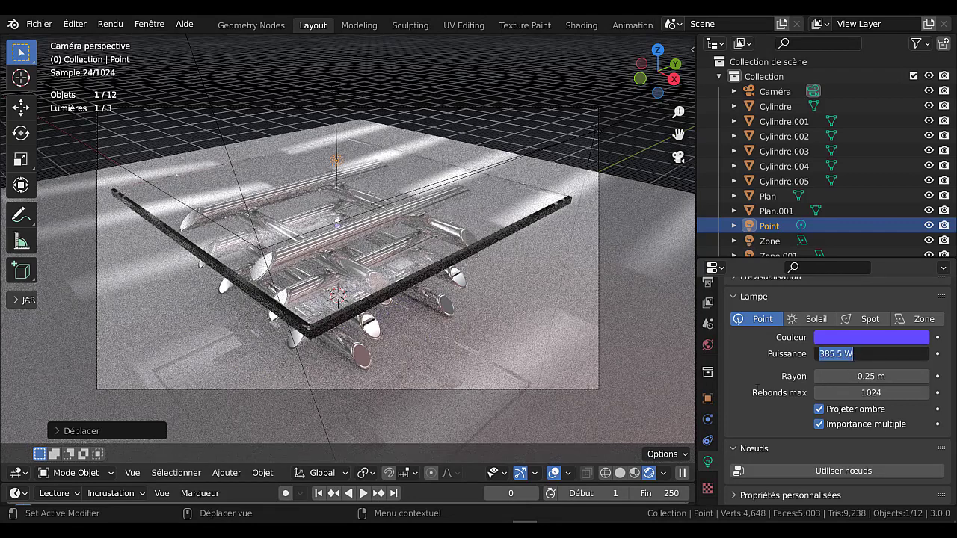
{"action": "type", "text": "5000"}
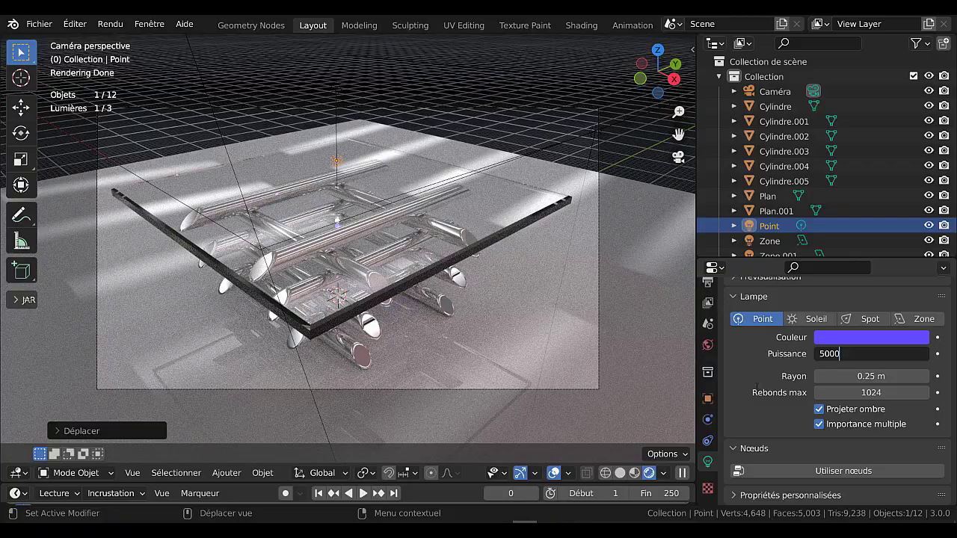
{"action": "key", "text": "Return"}
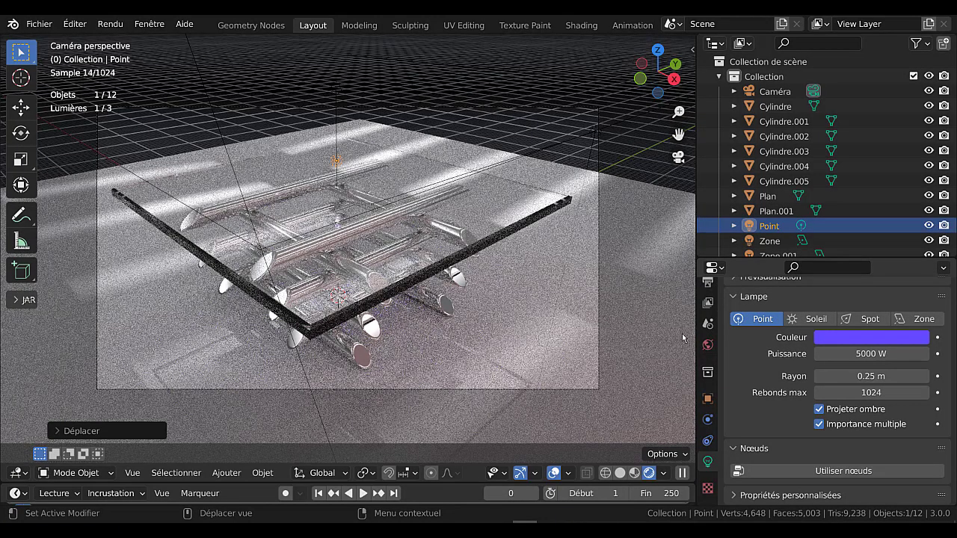
- Enlarge the violet point light's radius to 12 m, check it through the camera, and adjust it to about 23.6 m
{"action": "middle_click_drag", "start_coordinate": [410, 251], "coordinate": [420, 272]}
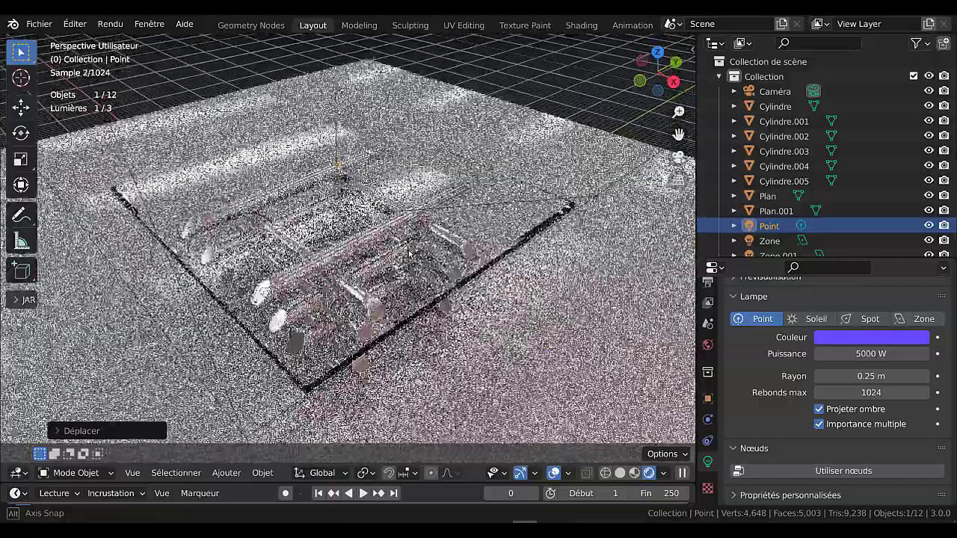
{"action": "left_click_drag", "start_coordinate": [858, 377], "coordinate": [943, 377]}
{"action": "left_click_drag", "start_coordinate": [862, 376], "coordinate": [873, 376]}
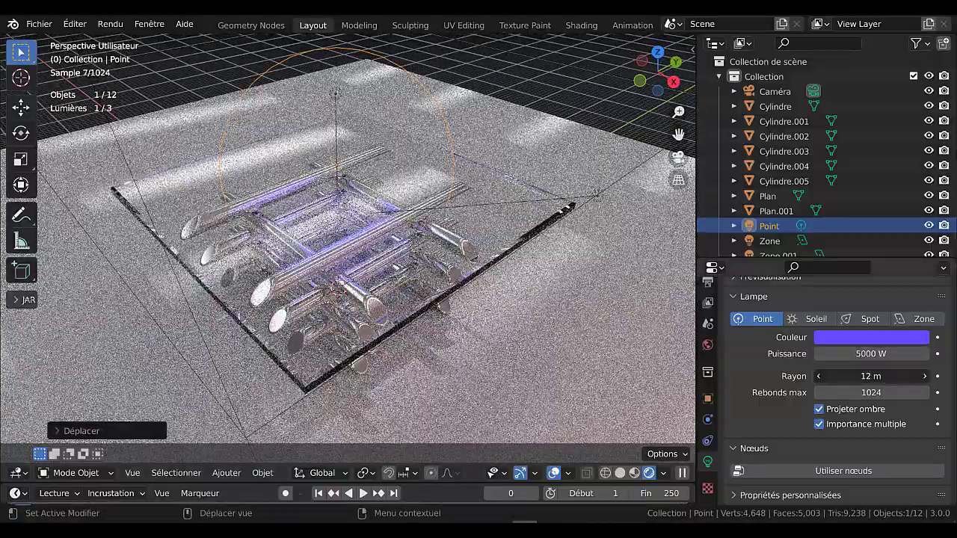
{"action": "key", "text": "KP_0"}
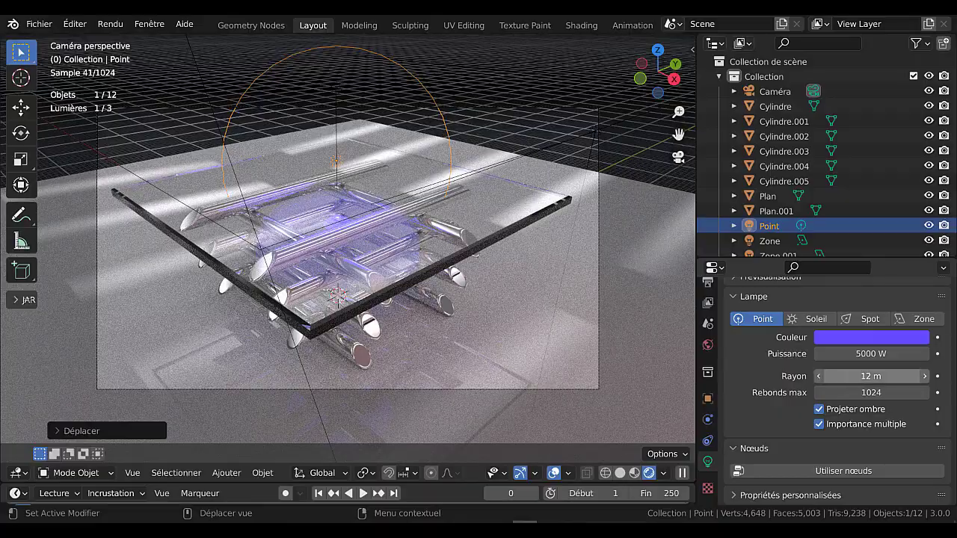
{"action": "mouse_move", "coordinate": [849, 376]}
{"action": "left_mouse_down"}
{"action": "mouse_move", "coordinate": [942, 376]}
{"action": "mouse_move", "coordinate": [855, 376]}
{"action": "left_mouse_up"}
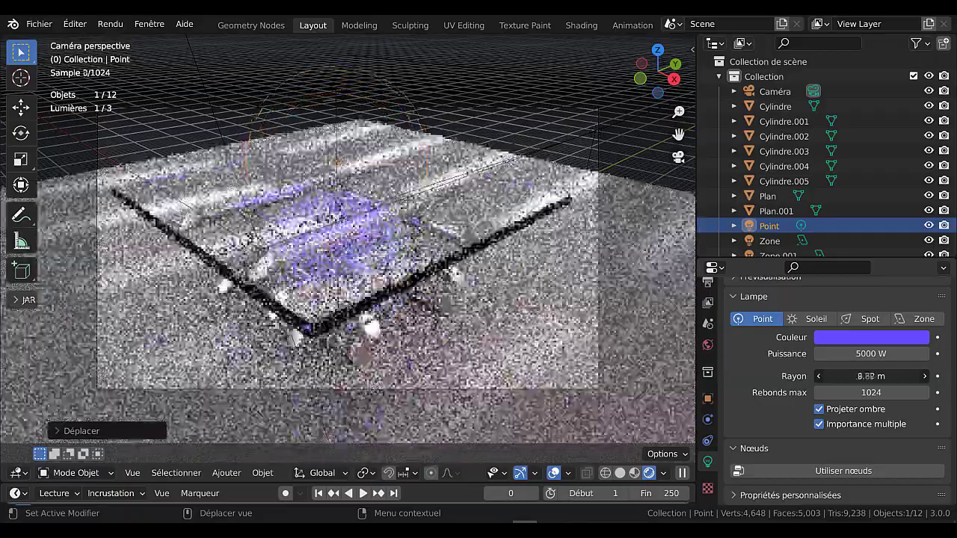
{"action": "left_click_drag", "start_coordinate": [921, 376], "coordinate": [918, 376]}
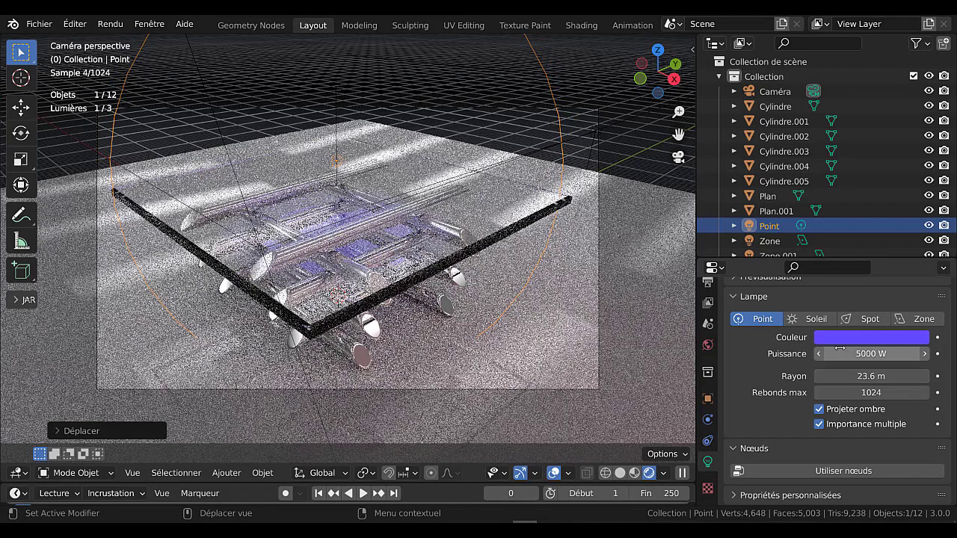
- Raise the violet point light's power to 10000 W and increase its radius to about 27.5 m
{"action": "left_click", "coordinate": [854, 354]}
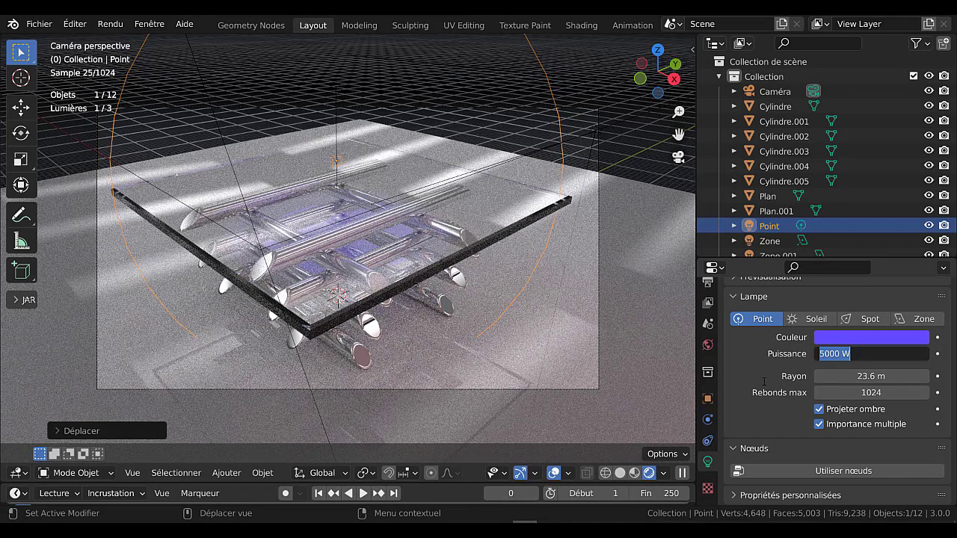
{"action": "type", "text": "1"}
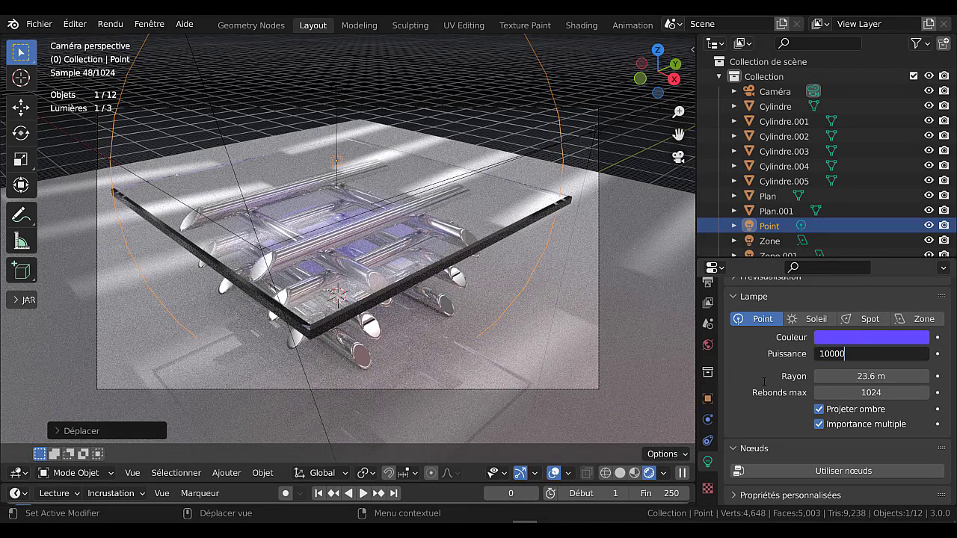
{"action": "key", "text": "Return"}
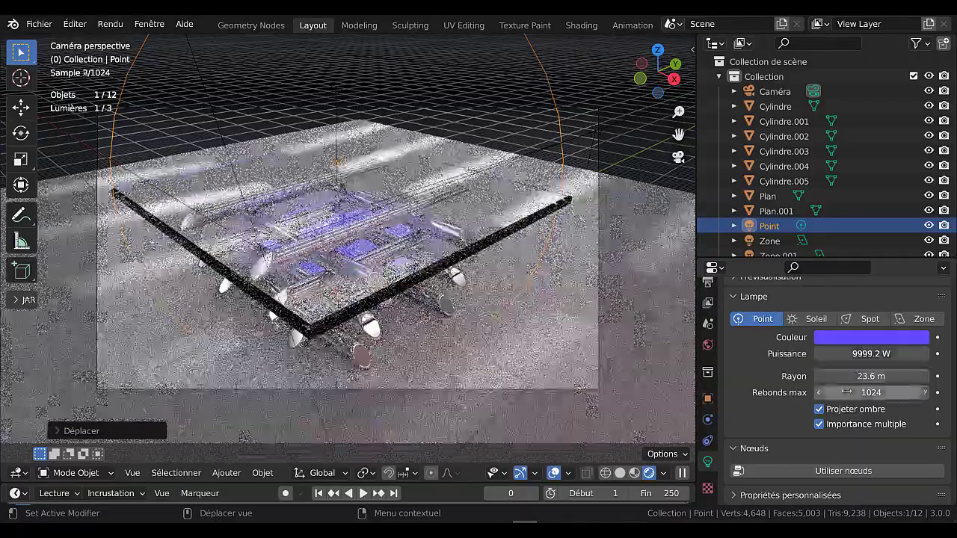
{"action": "left_click_drag", "start_coordinate": [860, 376], "coordinate": [903, 376]}
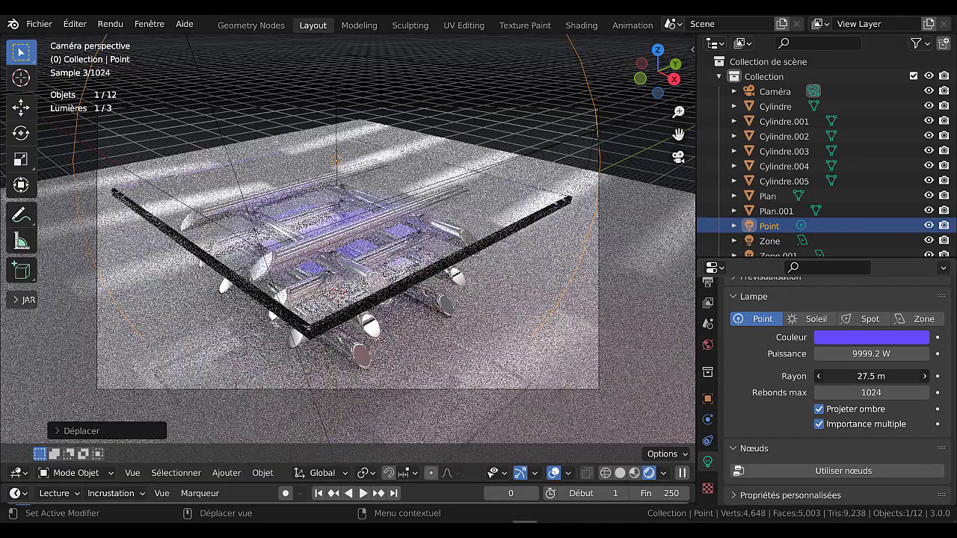
- Convert the violet point light to a Sun light and set its strength to 1000
{"action": "left_click", "coordinate": [815, 319]}
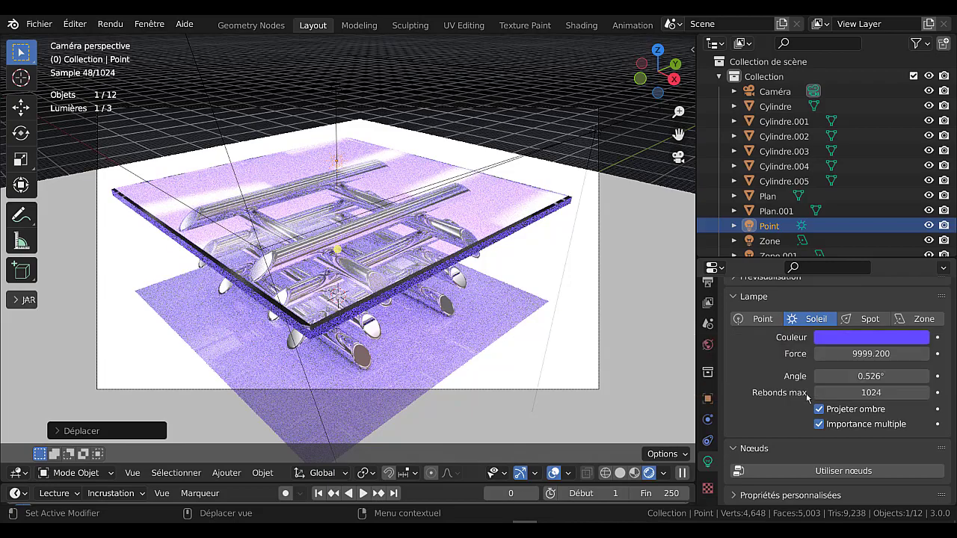
{"action": "left_click", "coordinate": [837, 354]}
{"action": "type", "text": "10"}
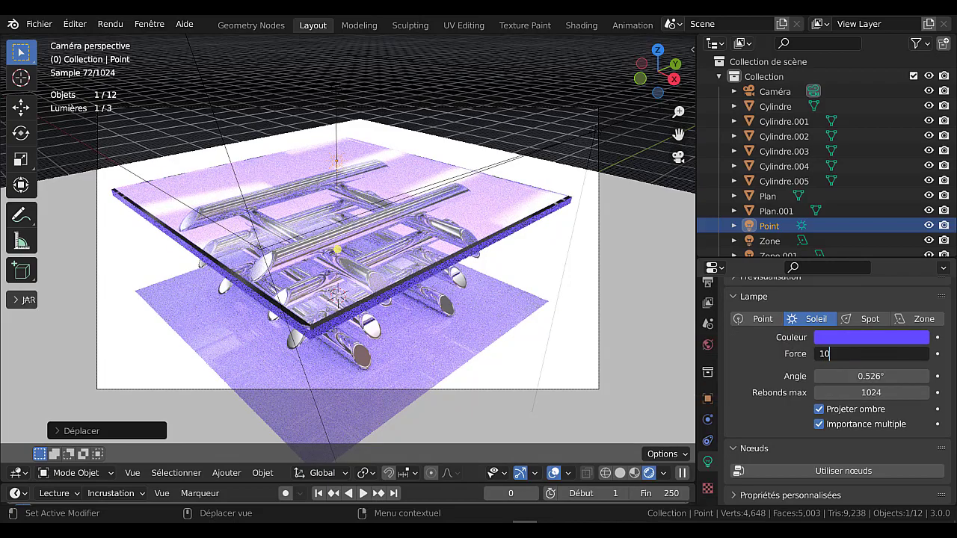
{"action": "key", "text": "Return"}
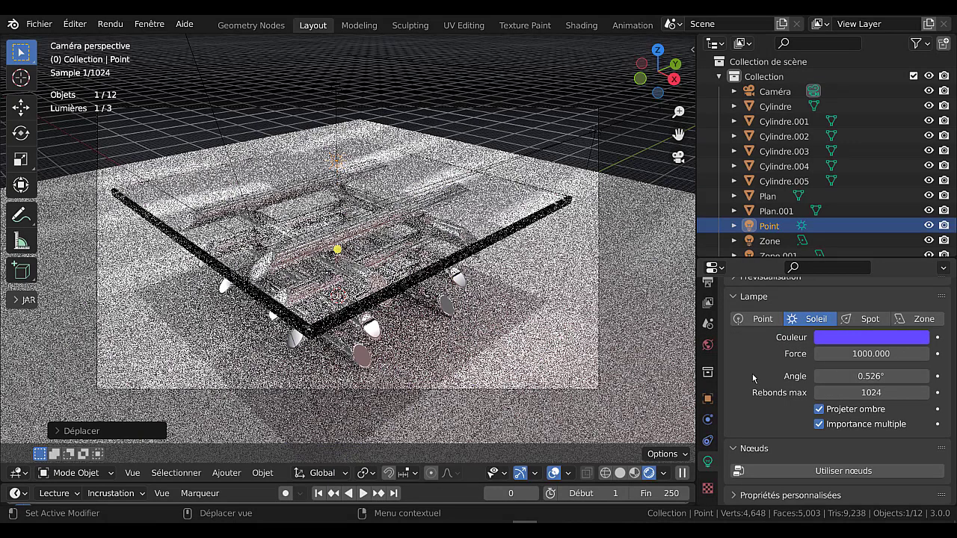
- Lower the violet sun light's strength to 100 and widen its angle to about 98.2°
{"action": "left_click", "coordinate": [871, 354]}
{"action": "type", "text": "1000"}
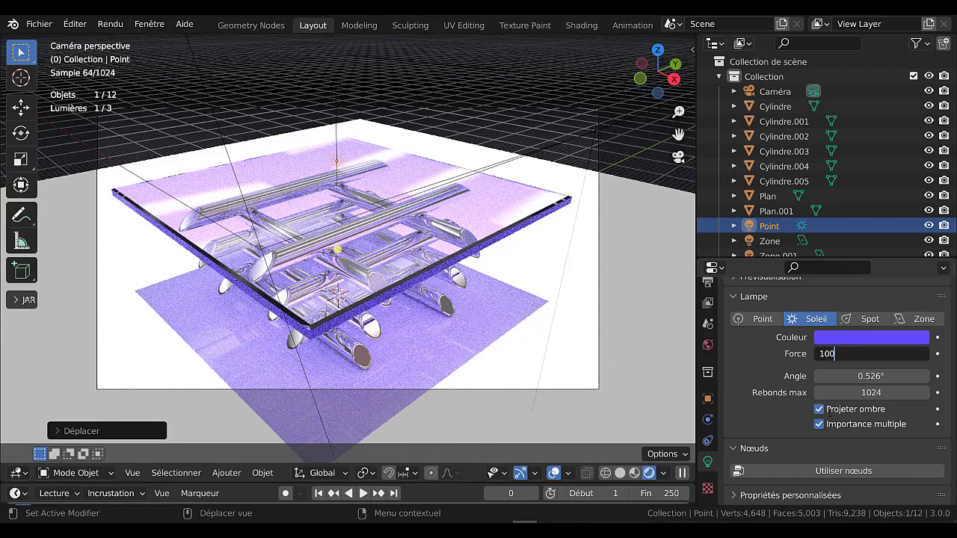
{"action": "key", "text": "Return"}
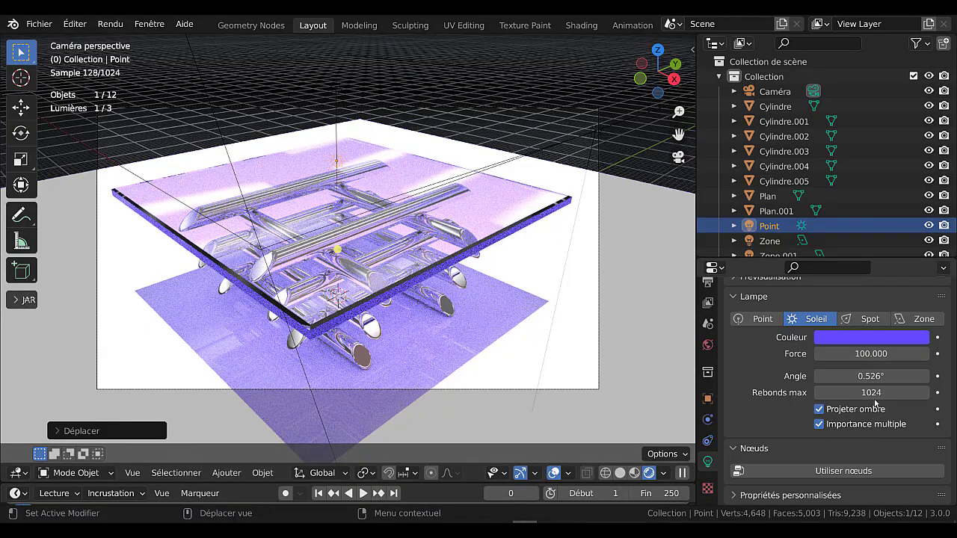
{"action": "left_click_drag", "start_coordinate": [874, 378], "coordinate": [942, 377]}
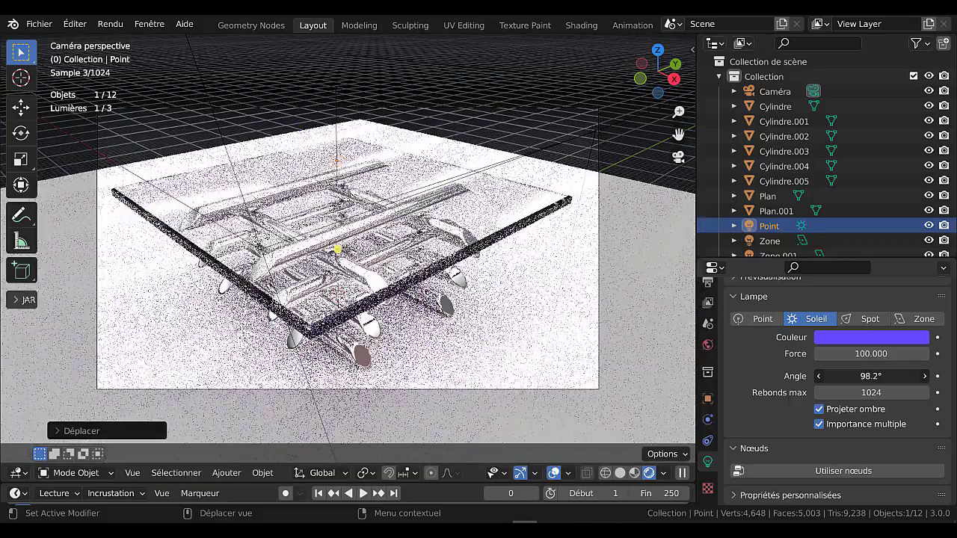
- Convert the violet sun light to a Spot light, raise it about 16 m along Z, and aim it down at the table
{"action": "mouse_move", "coordinate": [940, 378]}
{"action": "left_mouse_down"}
{"action": "mouse_move", "coordinate": [951, 377]}
{"action": "mouse_move", "coordinate": [914, 377]}
{"action": "mouse_move", "coordinate": [927, 377]}
{"action": "left_mouse_up"}
{"action": "left_click", "coordinate": [864, 320]}
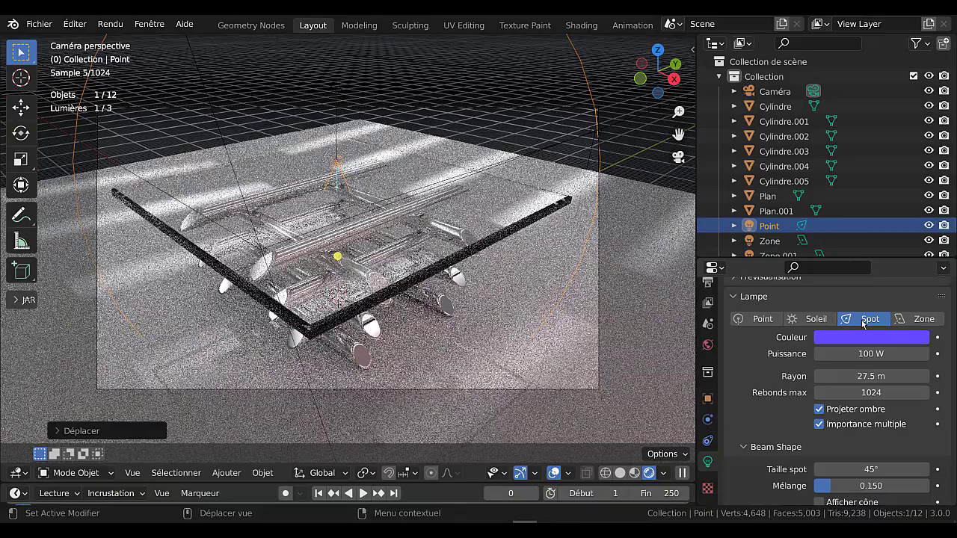
{"action": "scroll", "coordinate": [362, 278], "scroll_direction": "down", "scroll_amount": 3}
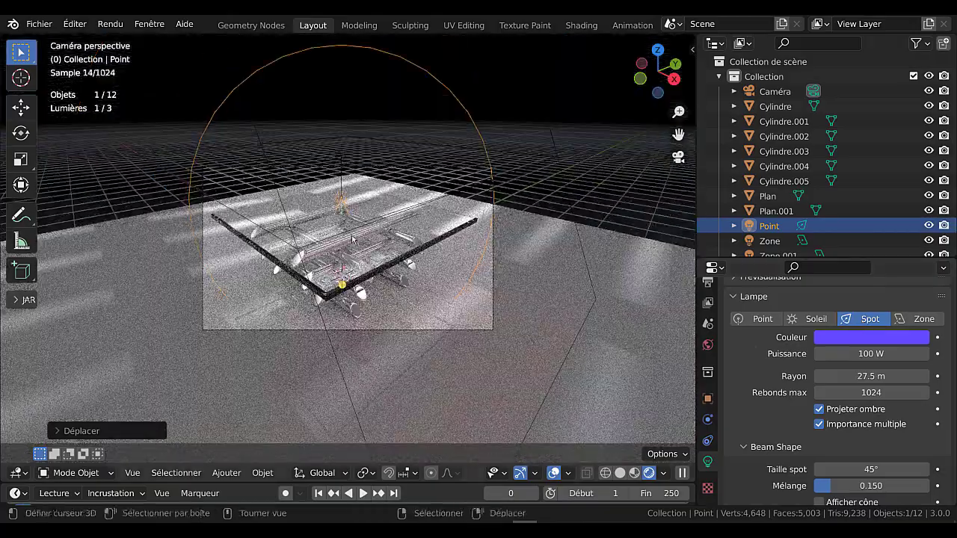
{"action": "key", "text": "g"}
{"action": "key", "text": "z"}
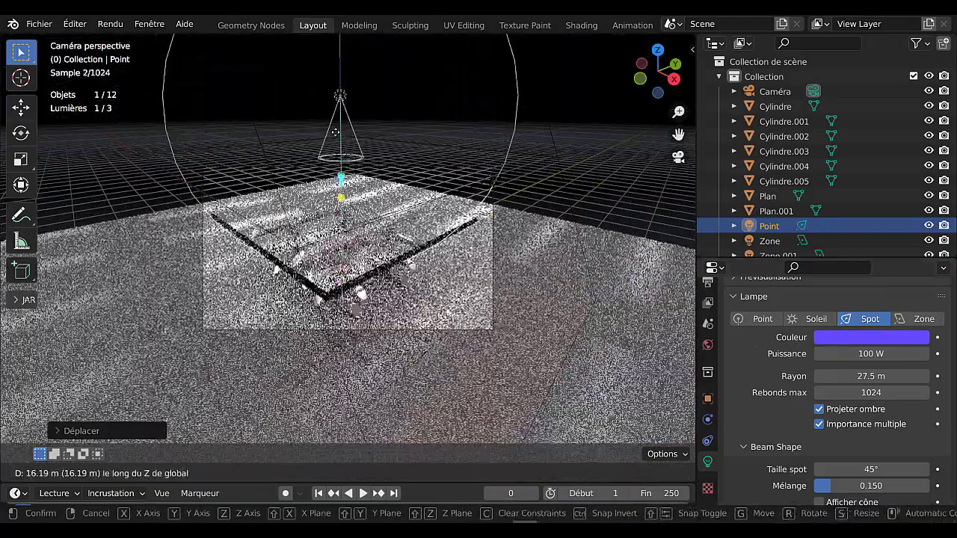
{"action": "left_click", "coordinate": [335, 132]}
{"action": "left_click_drag", "start_coordinate": [341, 201], "coordinate": [343, 224]}
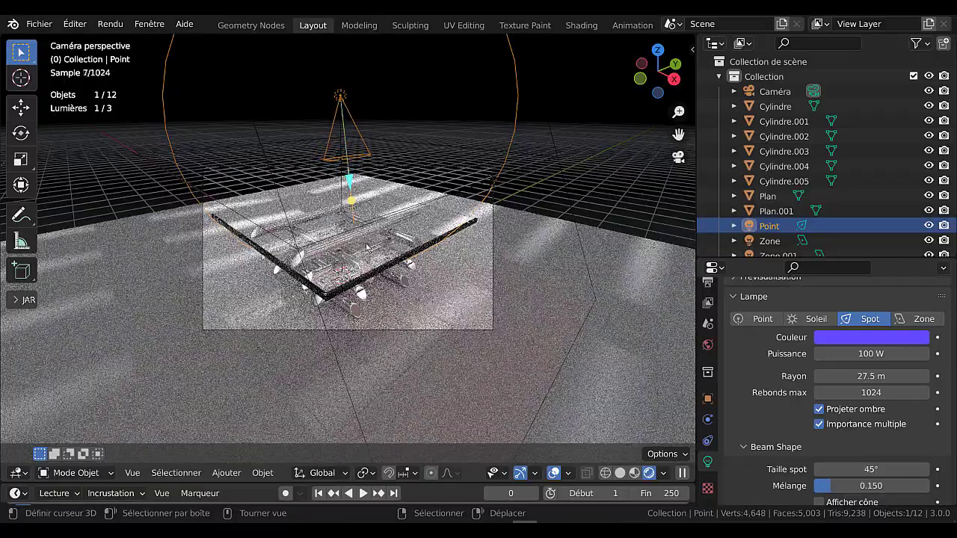
{"action": "middle_click_drag", "start_coordinate": [396, 228], "coordinate": [512, 270]}
{"action": "scroll", "coordinate": [512, 270], "scroll_direction": "down", "scroll_amount": 5}
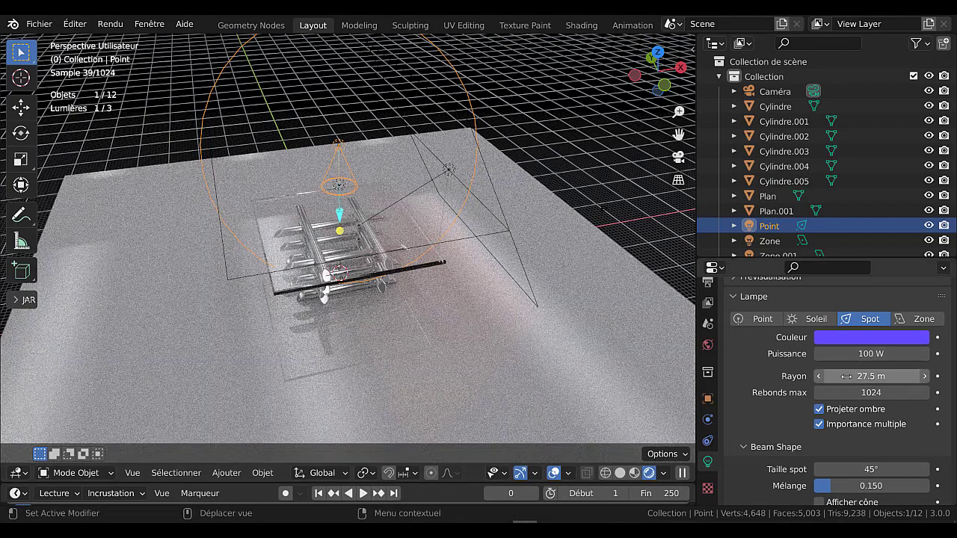
- Reduce the violet spot light's radius to 12.5 m and set its power to 1000 W
{"action": "left_click_drag", "start_coordinate": [855, 355], "coordinate": [874, 354]}
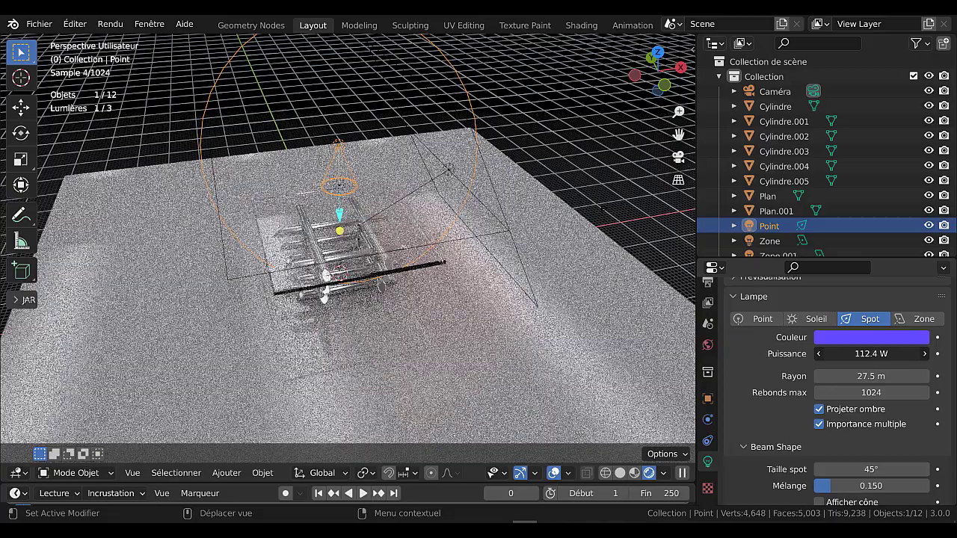
{"action": "middle_click_drag", "start_coordinate": [577, 369], "coordinate": [408, 354]}
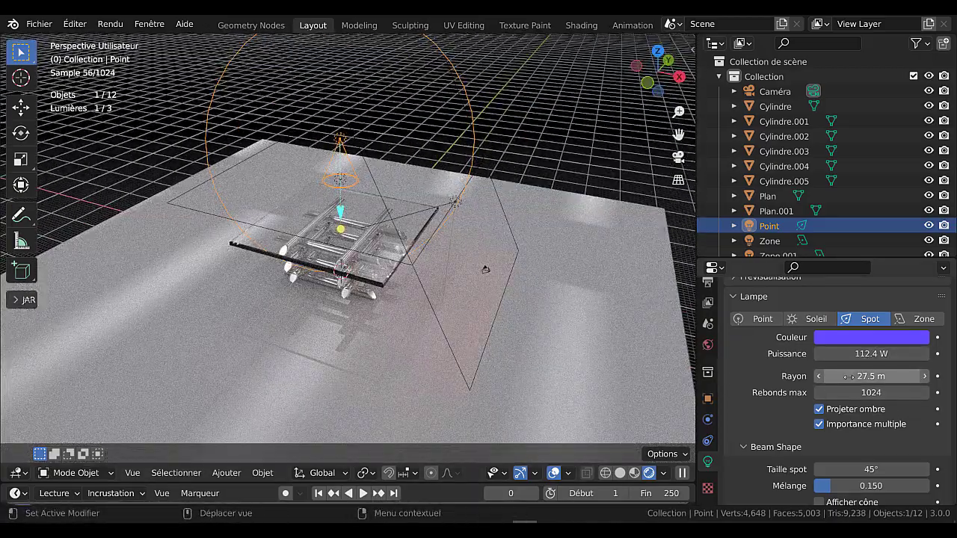
{"action": "left_click_drag", "start_coordinate": [849, 376], "coordinate": [816, 376]}
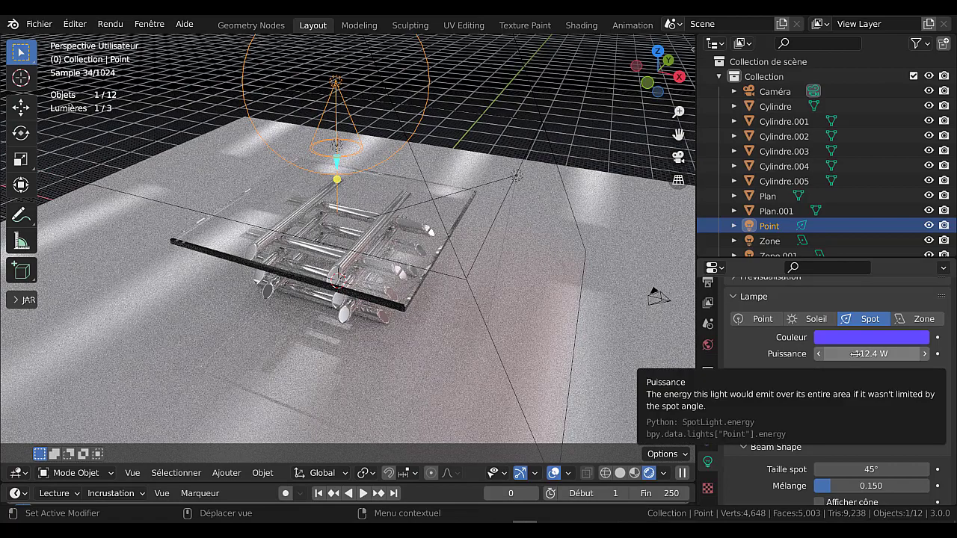
{"action": "left_click_drag", "start_coordinate": [852, 353], "coordinate": [830, 353]}
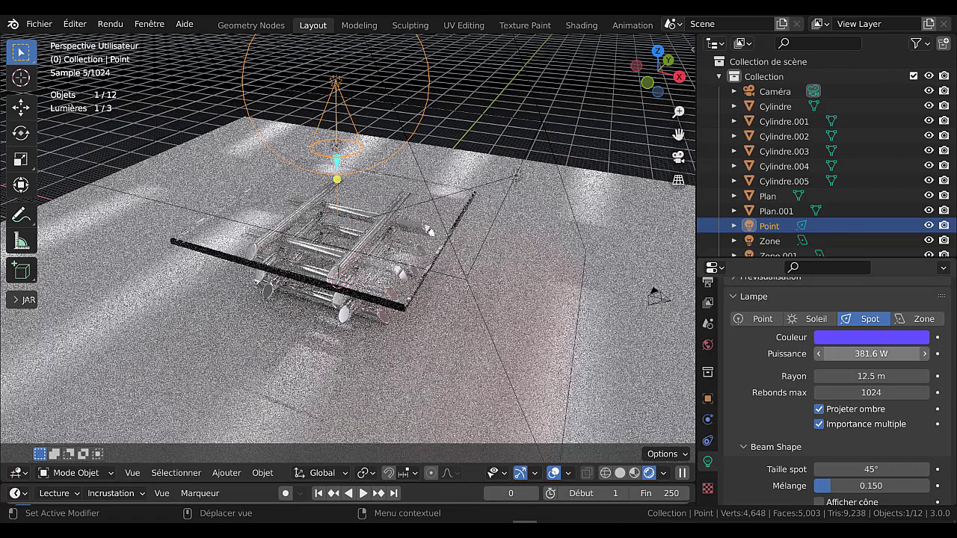
{"action": "left_click", "coordinate": [836, 353]}
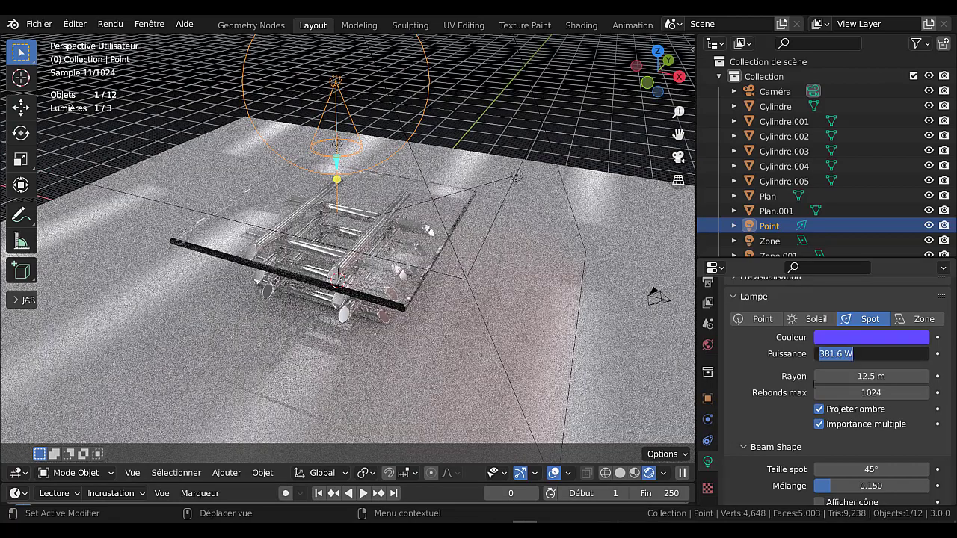
{"action": "type", "text": "1"}
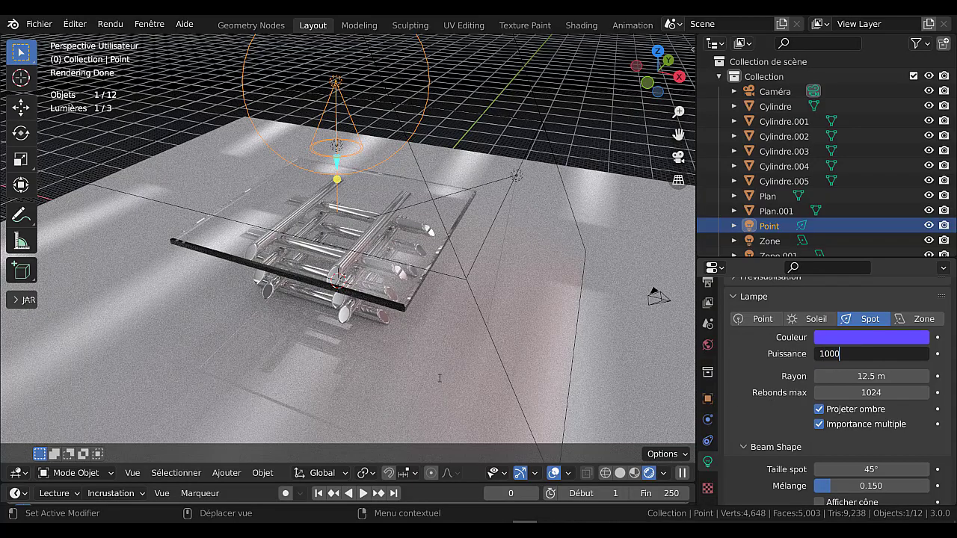
{"action": "type", "text": "000"}
{"action": "key", "text": "Return"}
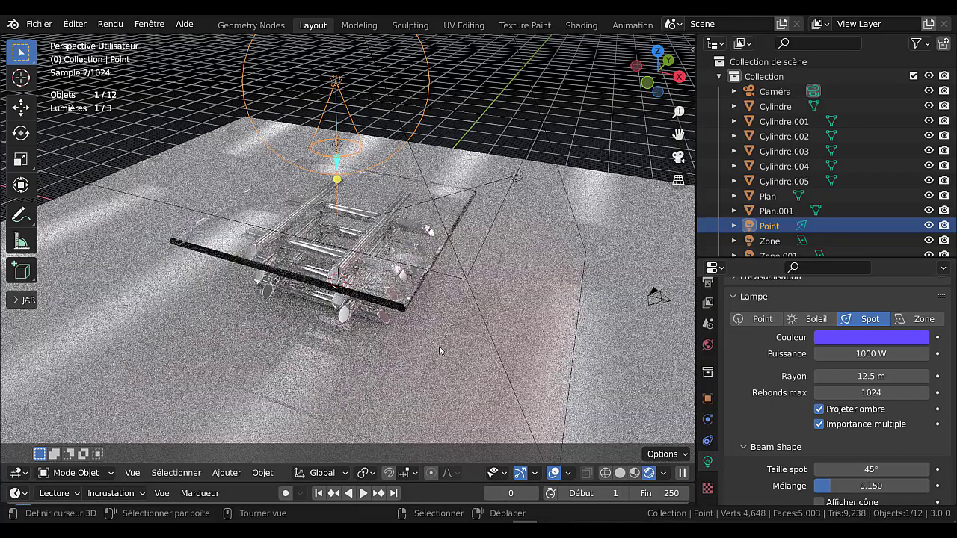
- Scale the violet spot light up by about 2.02 and reduce its radius to about 6.14 m
{"action": "middle_click_drag", "start_coordinate": [418, 345], "coordinate": [338, 350]}
{"action": "scroll", "coordinate": [339, 349], "scroll_direction": "up", "scroll_amount": 2}
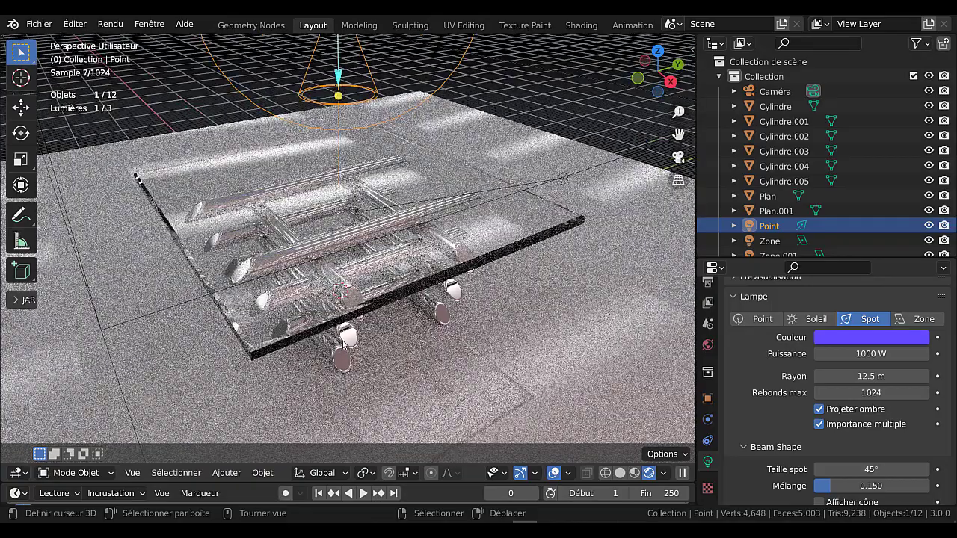
{"action": "scroll", "coordinate": [430, 340], "scroll_direction": "down", "scroll_amount": 1}
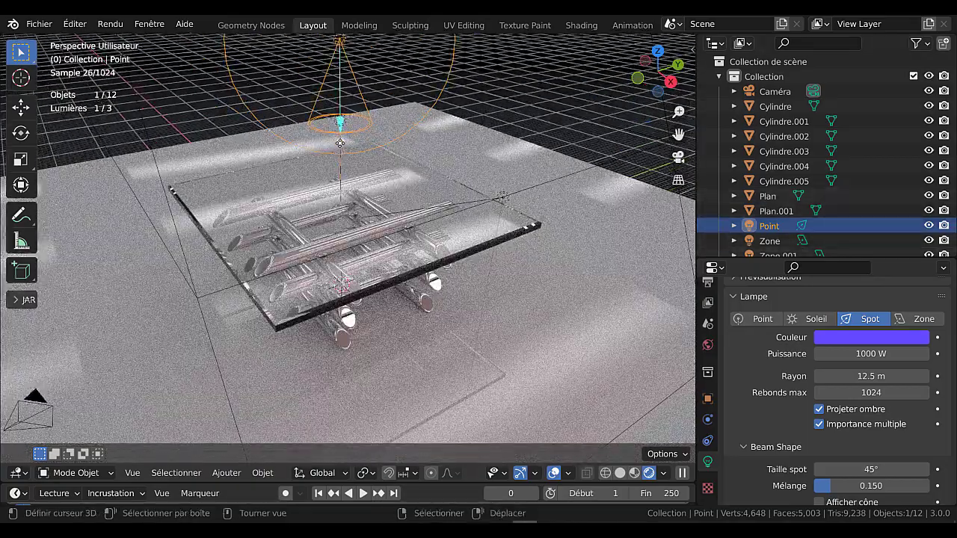
{"action": "scroll", "coordinate": [357, 171], "scroll_direction": "down", "scroll_amount": 2}
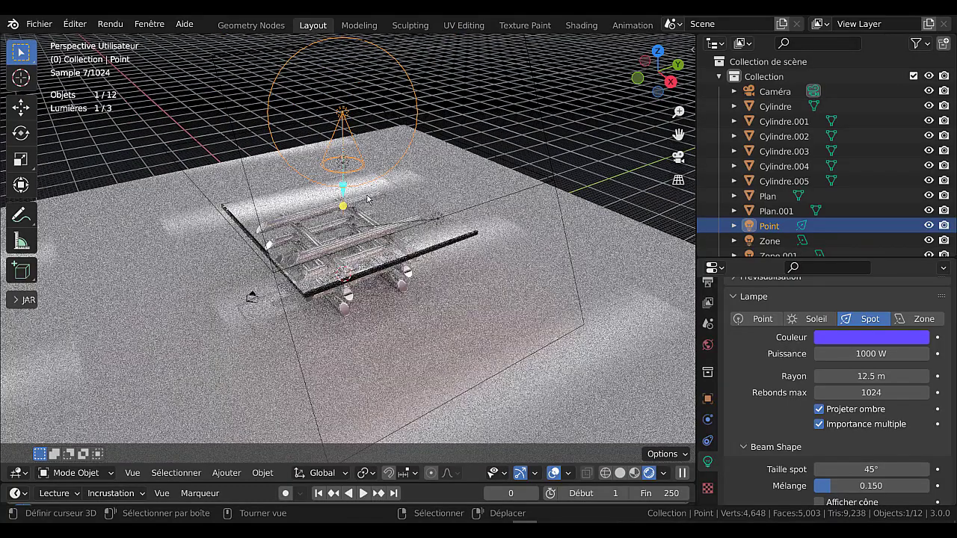
{"action": "key", "text": "s"}
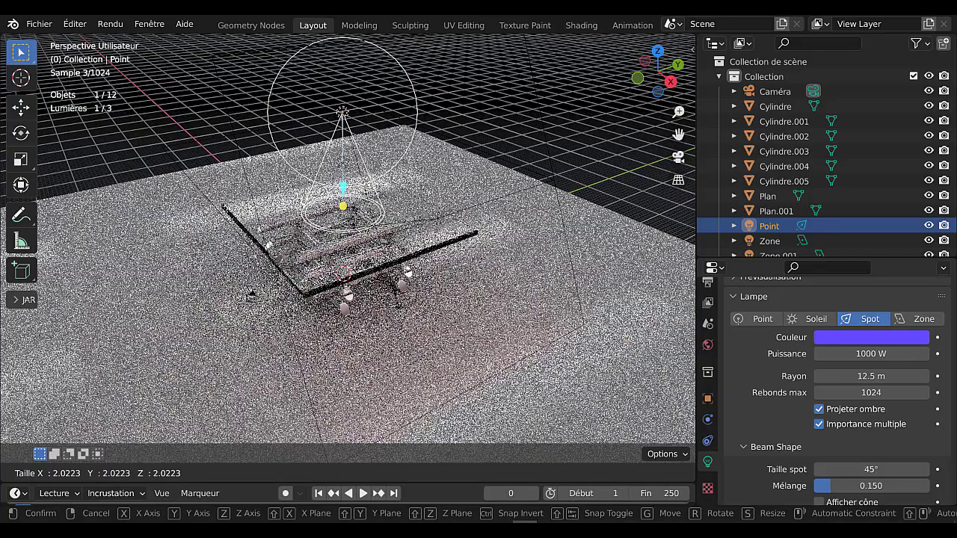
{"action": "left_click", "coordinate": [406, 301]}
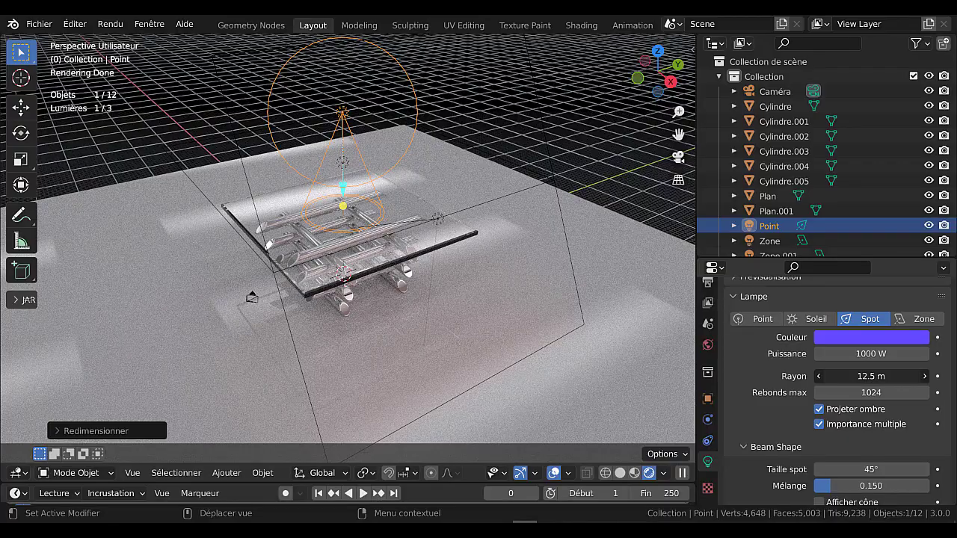
{"action": "left_click_drag", "start_coordinate": [865, 376], "coordinate": [790, 376]}
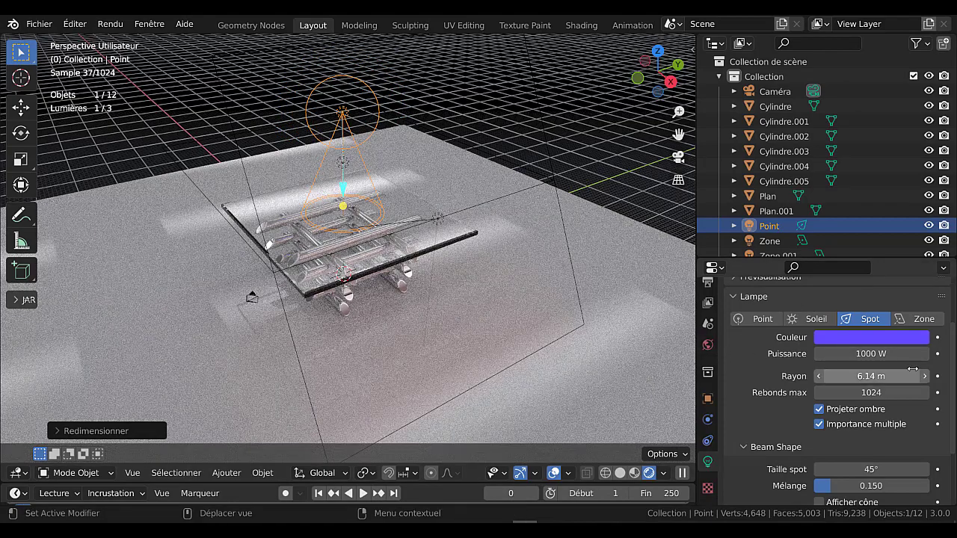
- Raise the violet spot light's power to 10000 W and try a slight rescale of the light
{"action": "left_click_drag", "start_coordinate": [837, 354], "coordinate": [853, 353]}
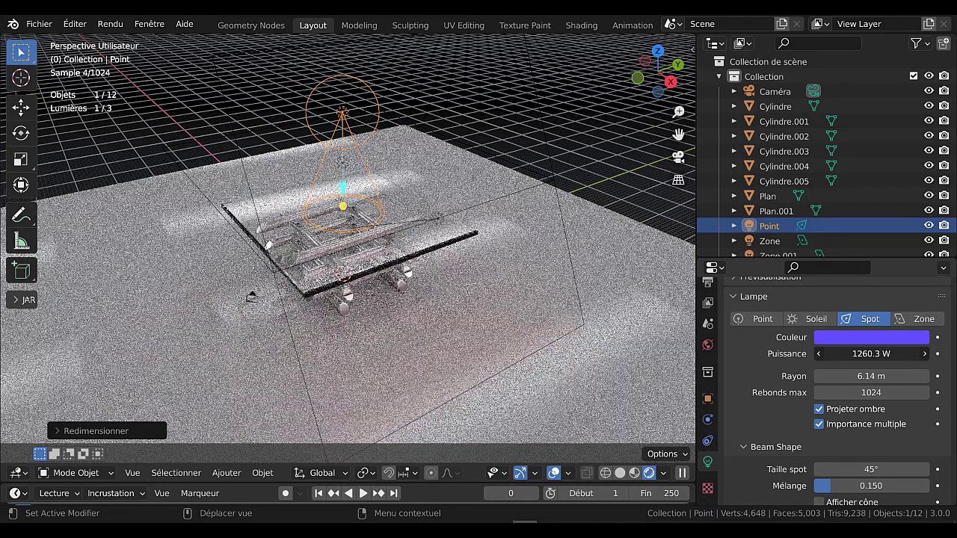
{"action": "left_click", "coordinate": [853, 353]}
{"action": "type", "text": "10000"}
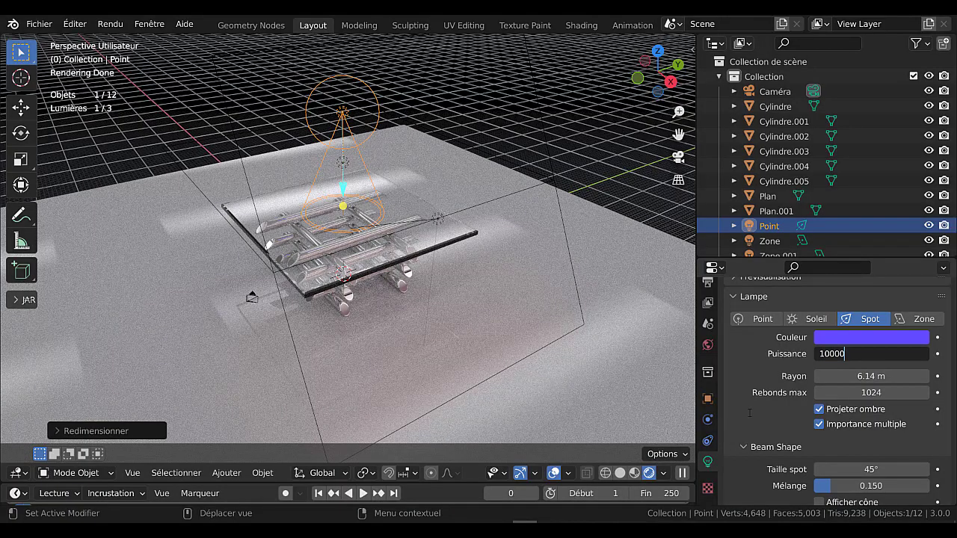
{"action": "key", "text": "Return"}
{"action": "scroll", "coordinate": [383, 302], "scroll_direction": "up", "scroll_amount": 4}
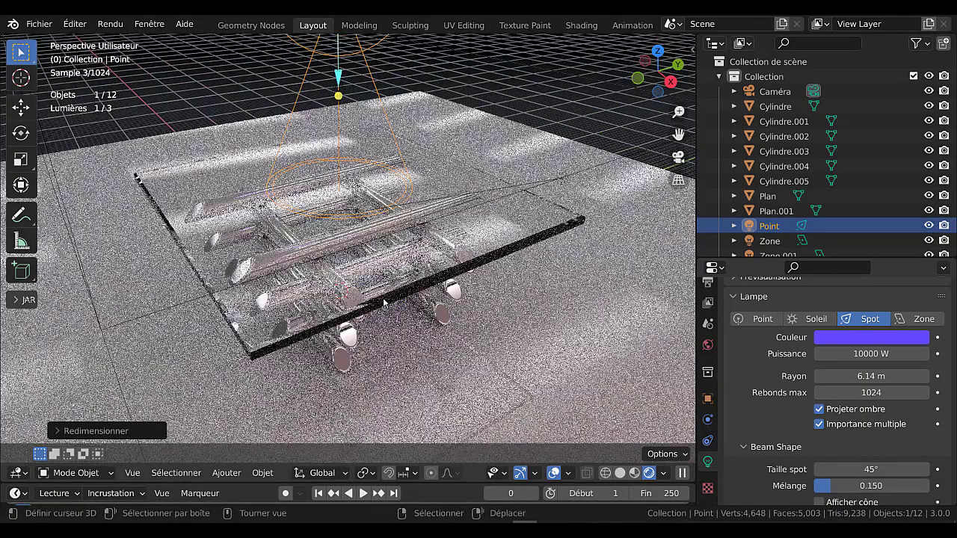
{"action": "key", "text": "s"}
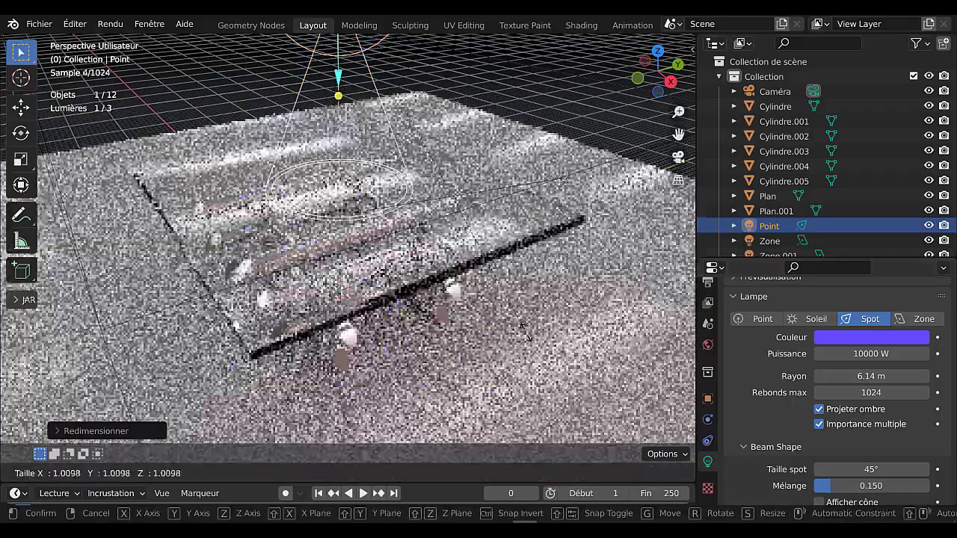
{"action": "left_click", "coordinate": [497, 352]}
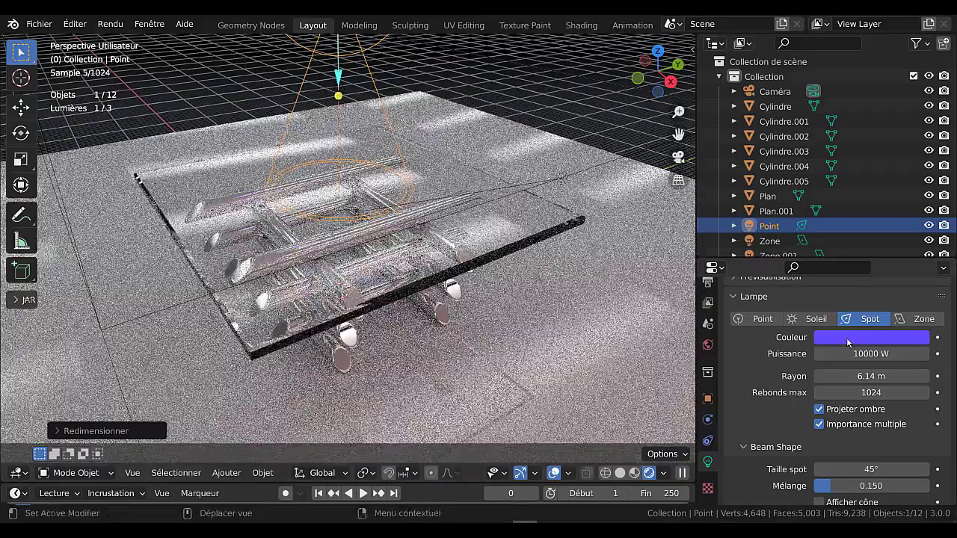
- Change the spot light's colour from violet to bright yellow and view its effect beneath the glass
{"action": "left_click", "coordinate": [859, 337]}
{"action": "left_click", "coordinate": [855, 236]}
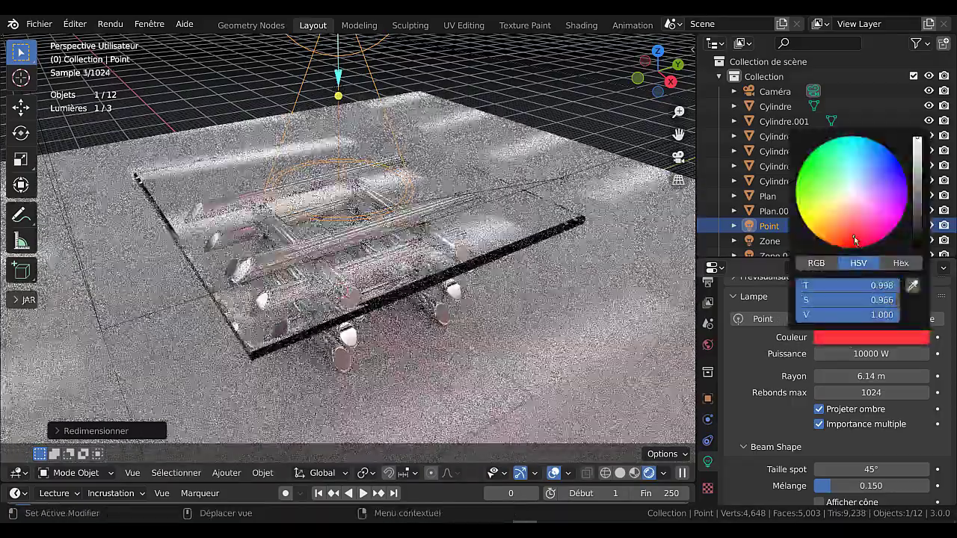
{"action": "left_click", "coordinate": [815, 216]}
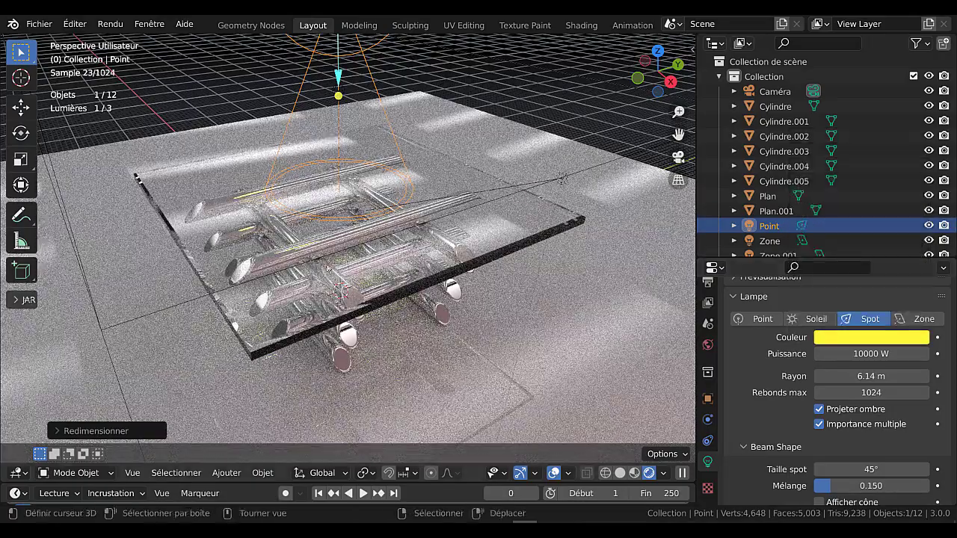
{"action": "middle_click_drag", "start_coordinate": [388, 315], "coordinate": [380, 305]}
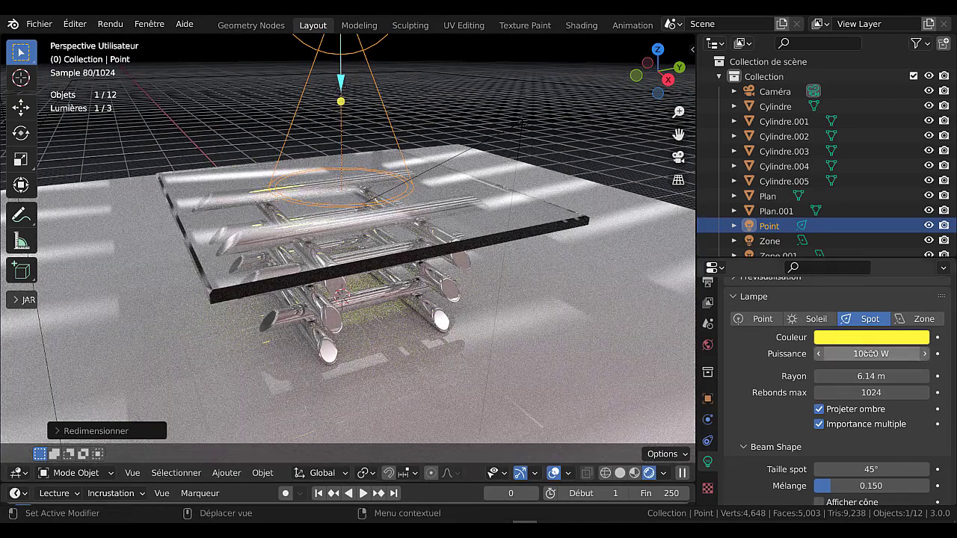
- Enlarge the yellow spot light's radius to about 14.4 m and raise its power to 50000 W
{"action": "left_click_drag", "start_coordinate": [867, 353], "coordinate": [870, 354]}
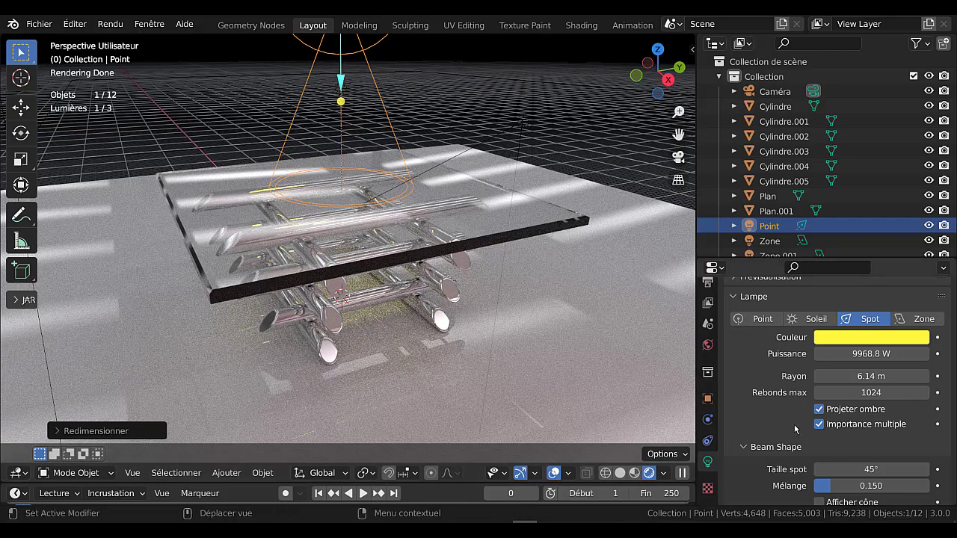
{"action": "left_click_drag", "start_coordinate": [819, 376], "coordinate": [945, 376]}
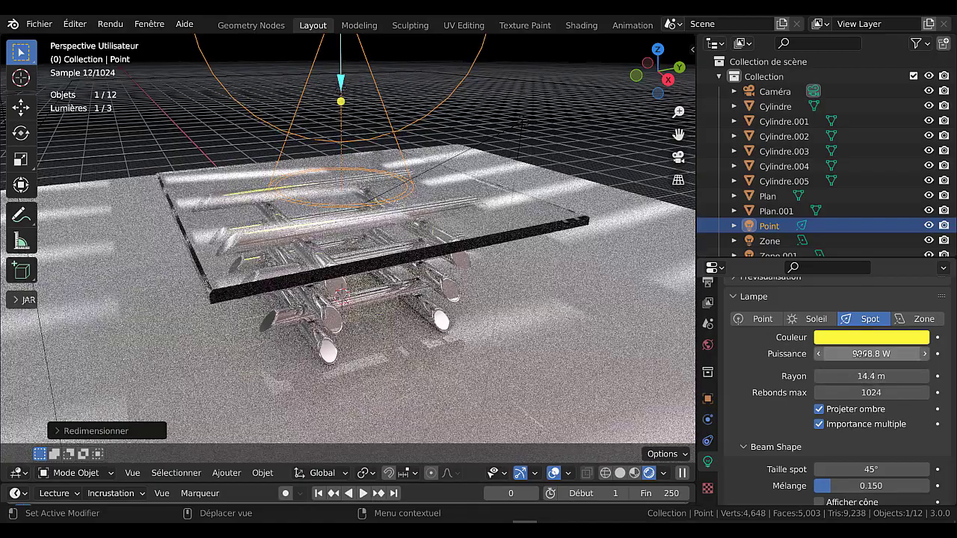
{"action": "left_click", "coordinate": [871, 354]}
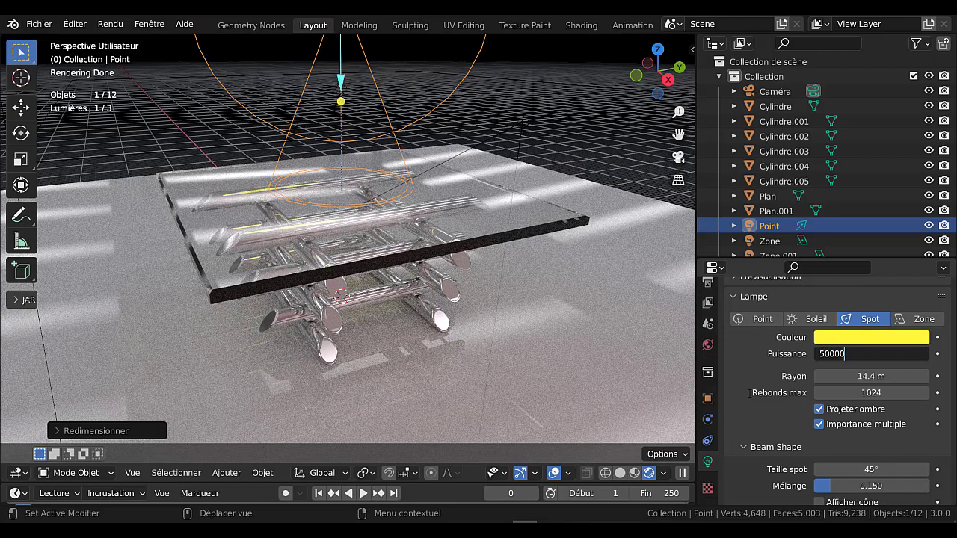
{"action": "key", "text": "Return"}
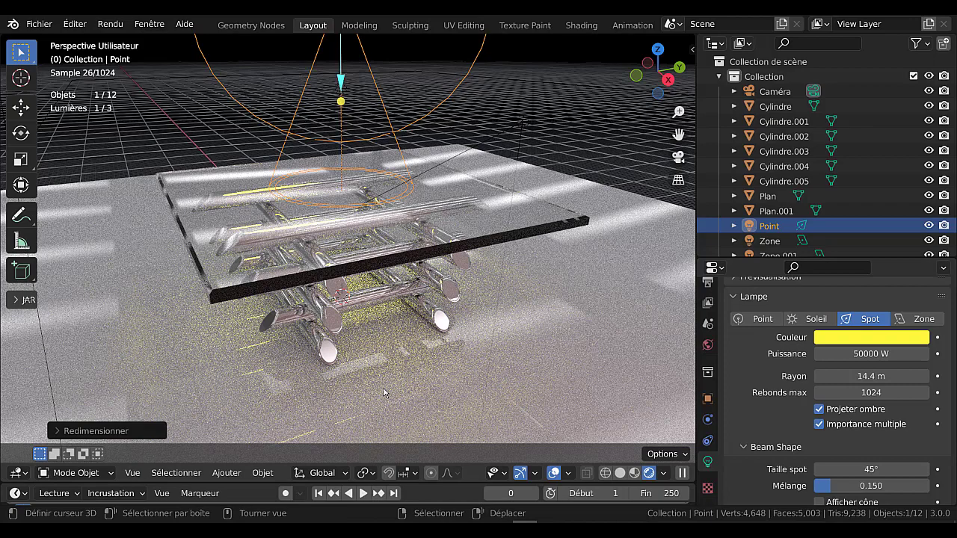
{"action": "scroll", "coordinate": [383, 393], "scroll_direction": "down", "scroll_amount": 2}
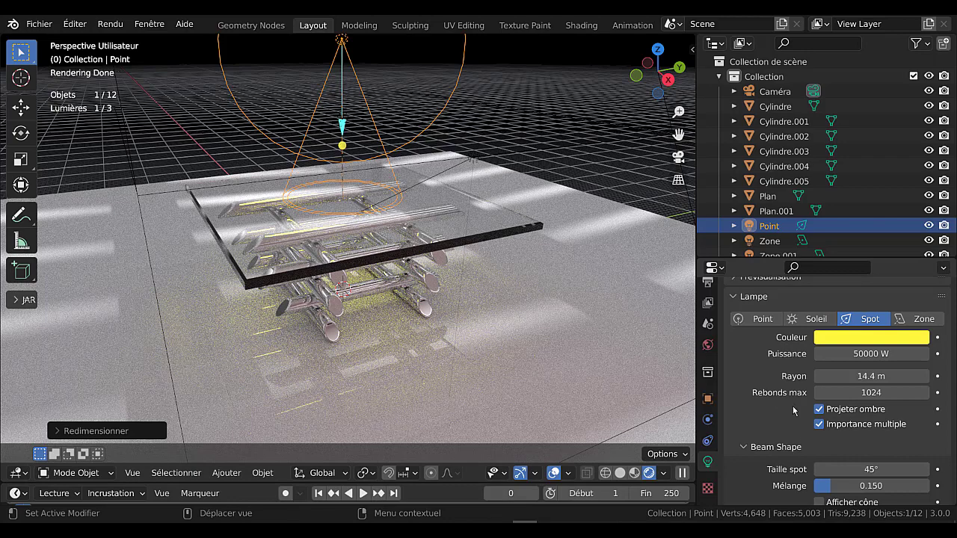
- Narrow the yellow spot light's beam size to 43.8° and, checking from the top view, set its blend to 0
{"action": "scroll", "coordinate": [863, 485], "scroll_direction": "down", "scroll_amount": 3}
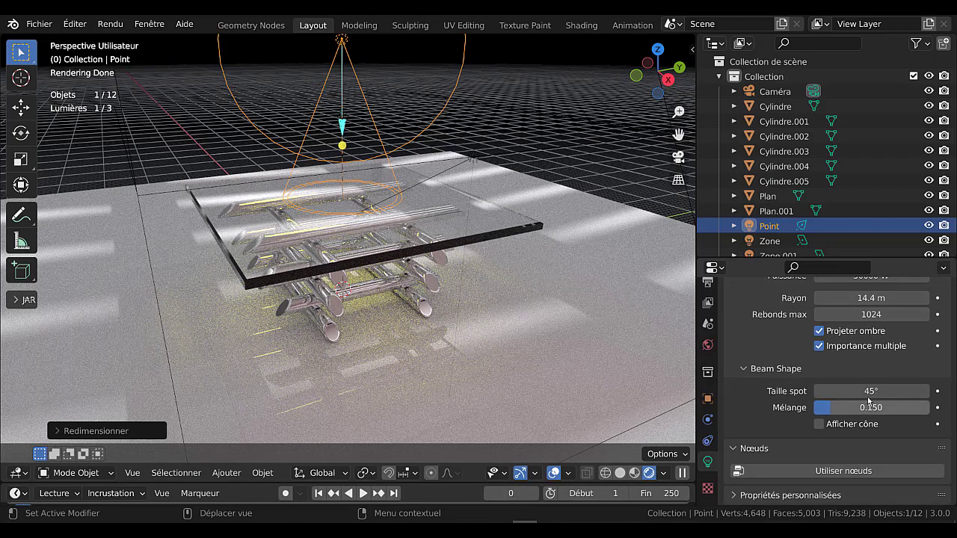
{"action": "left_click_drag", "start_coordinate": [869, 391], "coordinate": [843, 407]}
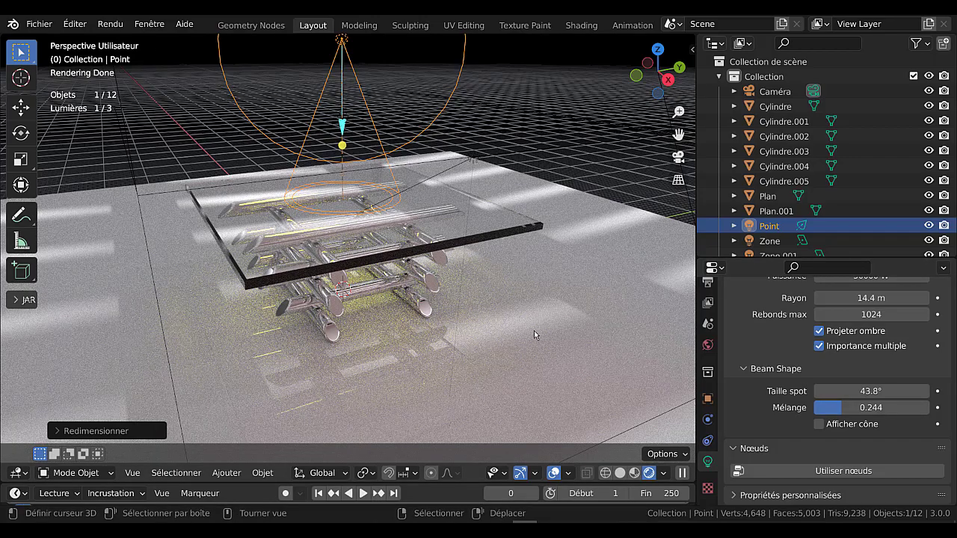
{"action": "key", "text": "KP_7"}
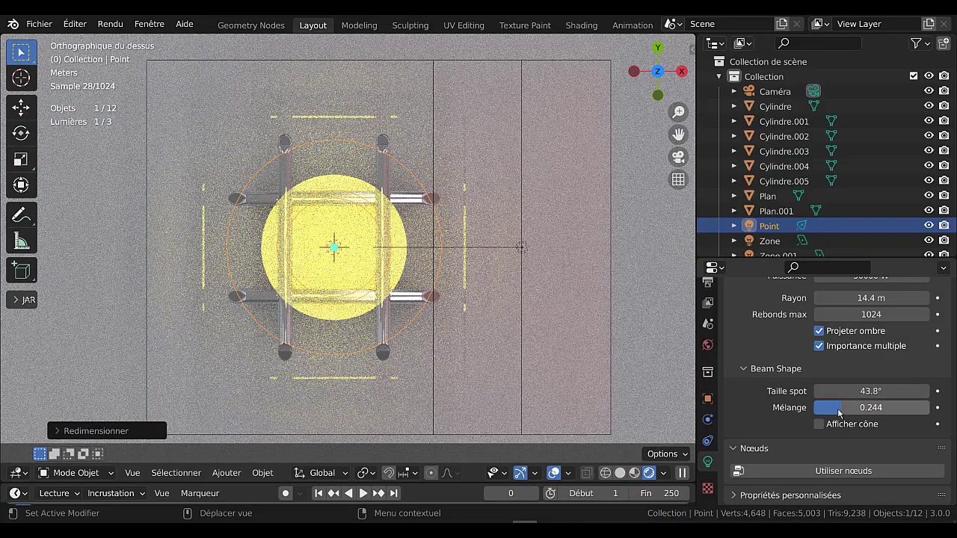
{"action": "left_click_drag", "start_coordinate": [834, 411], "coordinate": [814, 407]}
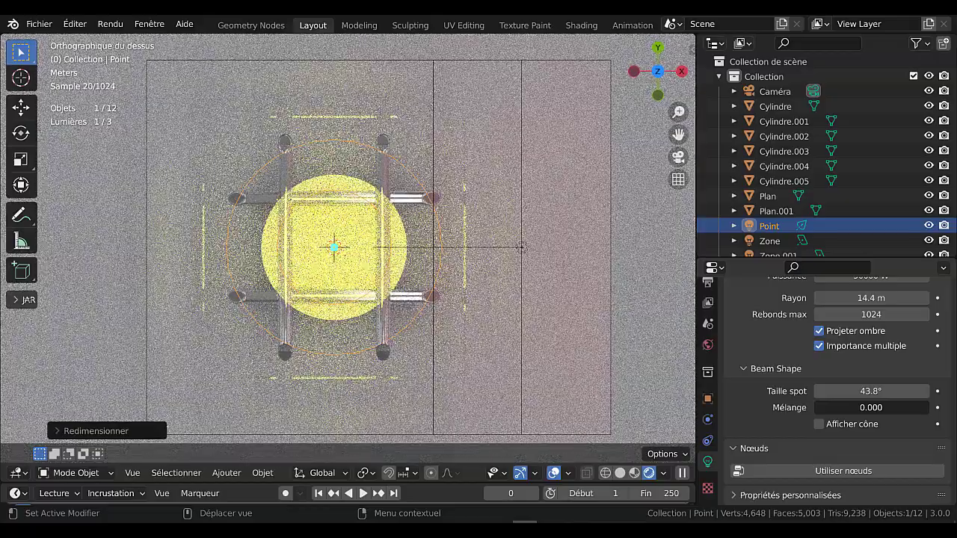
- Soften the yellow spot light's beam edge by setting its blend to 0.483 and check the effect in perspective
{"action": "left_click_drag", "start_coordinate": [814, 408], "coordinate": [870, 407]}
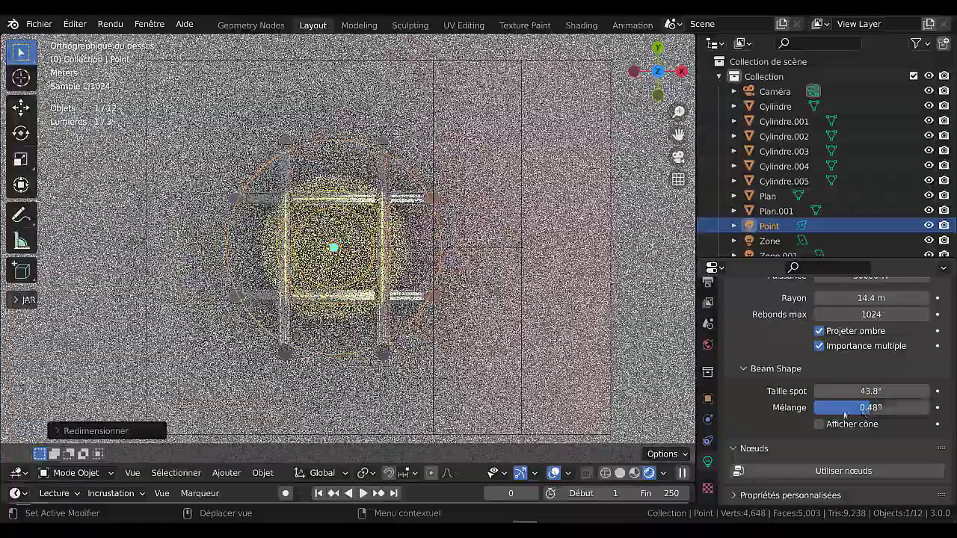
{"action": "scroll", "coordinate": [516, 281], "scroll_direction": "down", "scroll_amount": 2}
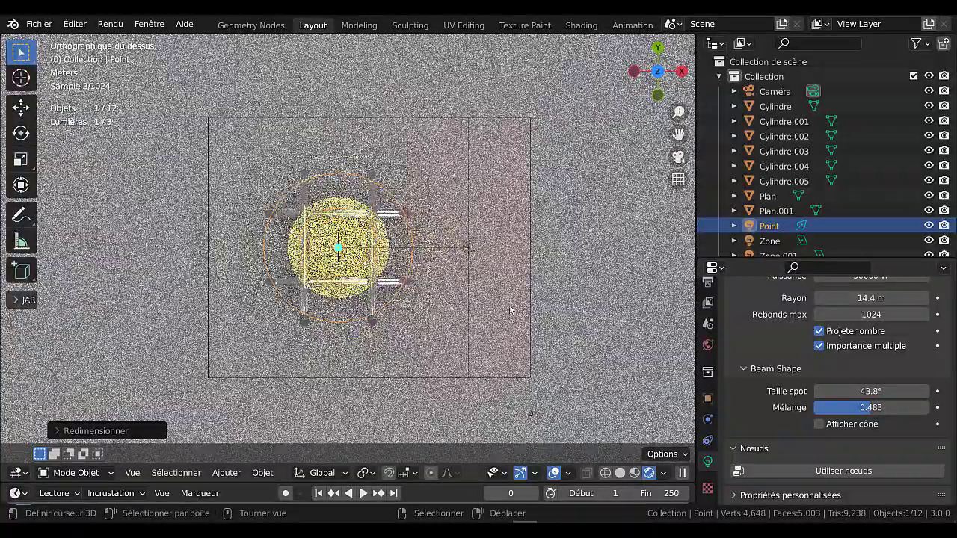
{"action": "middle_click_drag", "start_coordinate": [517, 279], "coordinate": [480, 240]}
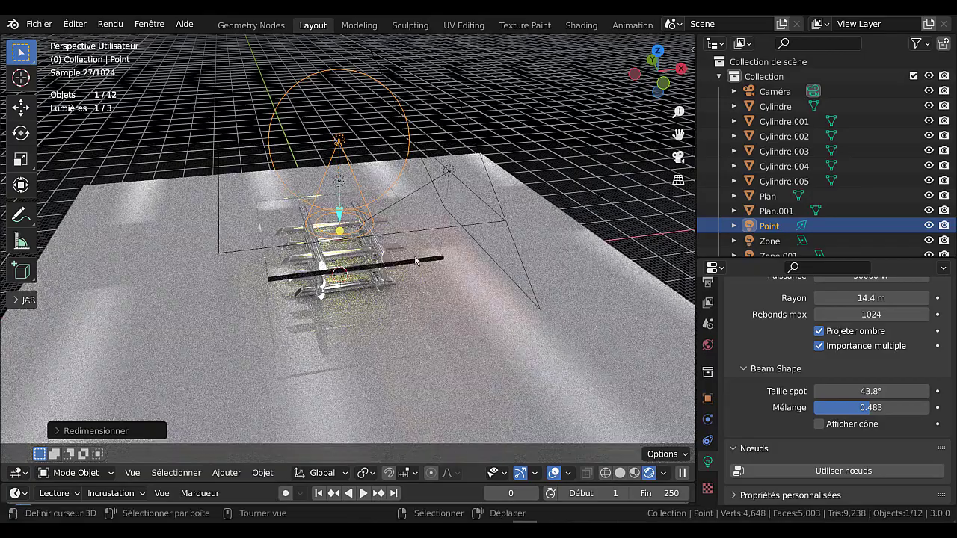
{"action": "scroll", "coordinate": [416, 260], "scroll_direction": "up", "scroll_amount": 2}
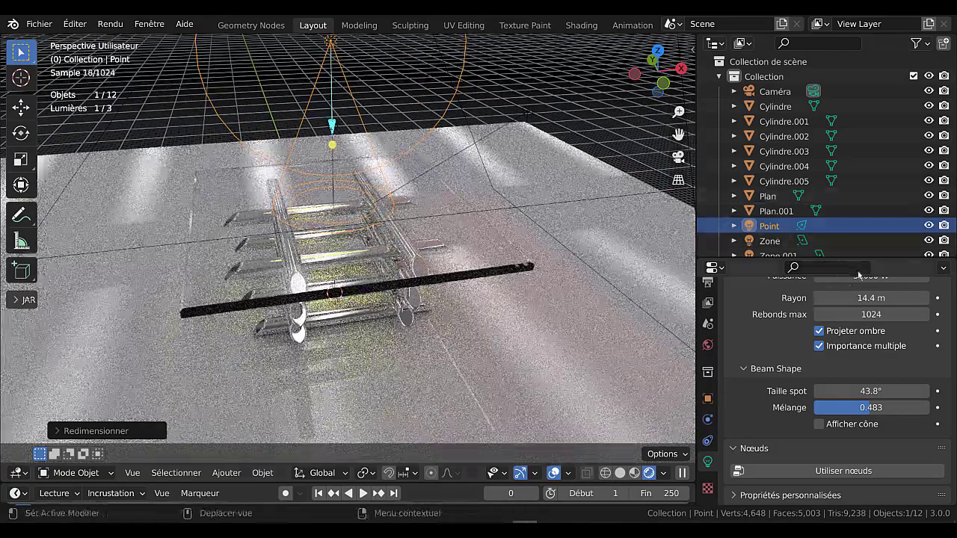
- Convert the yellow spot light into an area light, also trying the sun type for comparison
{"action": "left_click_drag", "start_coordinate": [865, 255], "coordinate": [866, 201]}
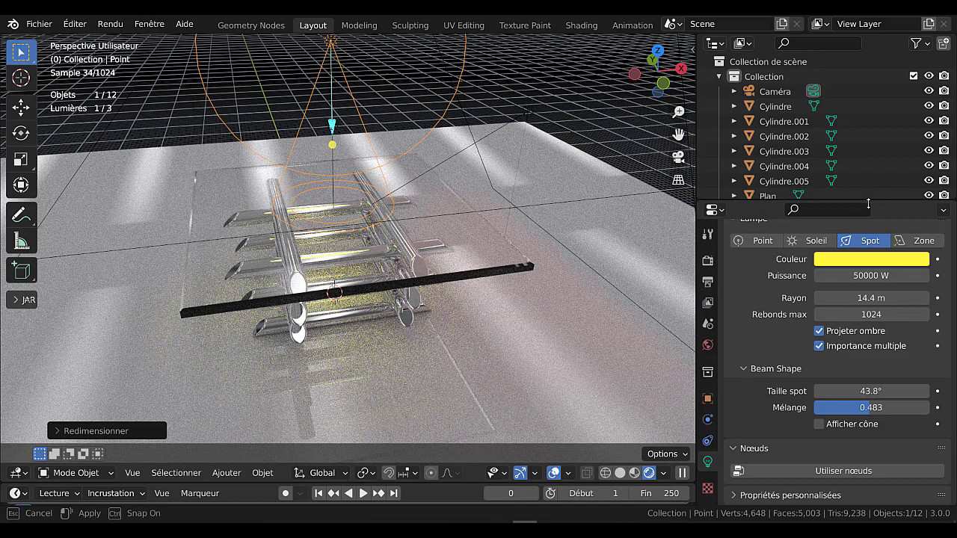
{"action": "left_click", "coordinate": [926, 241]}
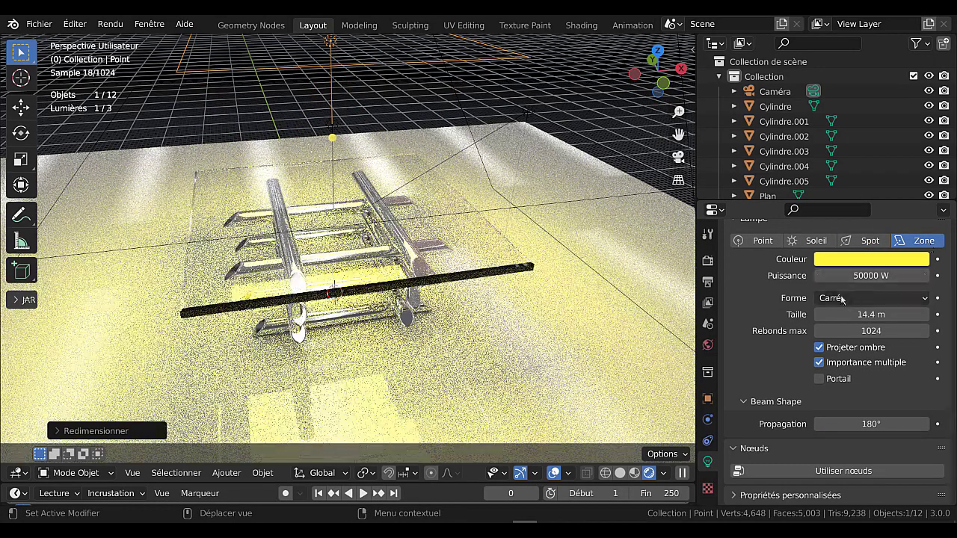
{"action": "left_click", "coordinate": [873, 275]}
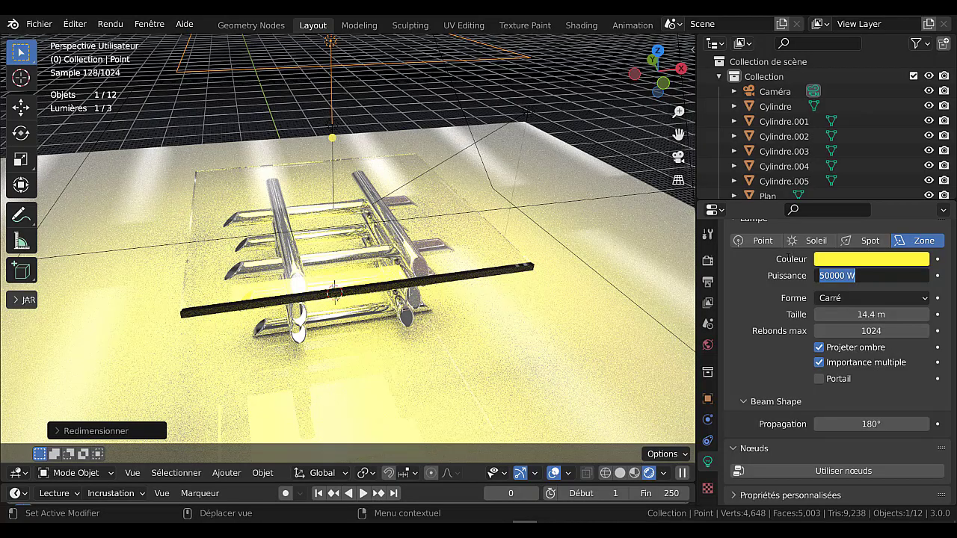
{"action": "key", "text": "Return"}
{"action": "left_click", "coordinate": [794, 240]}
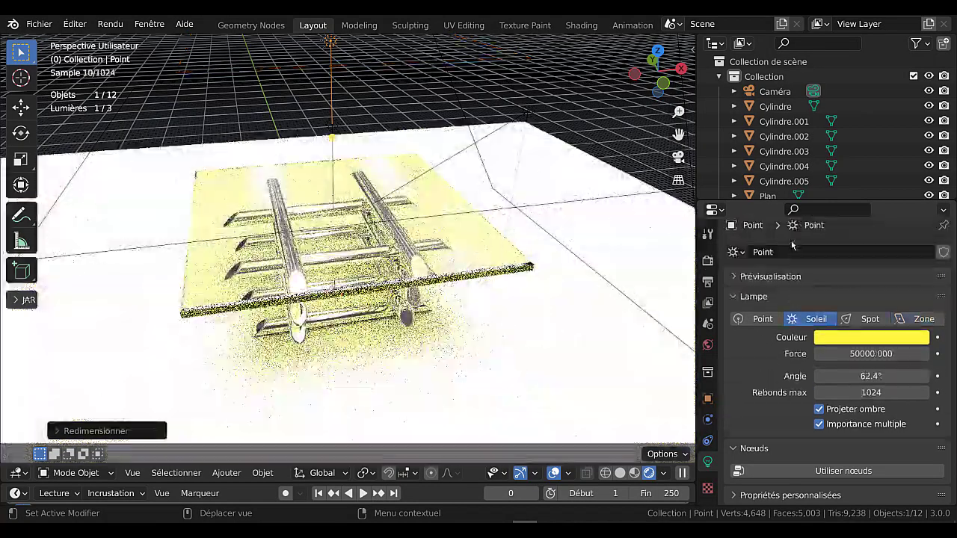
{"action": "left_click", "coordinate": [922, 318]}
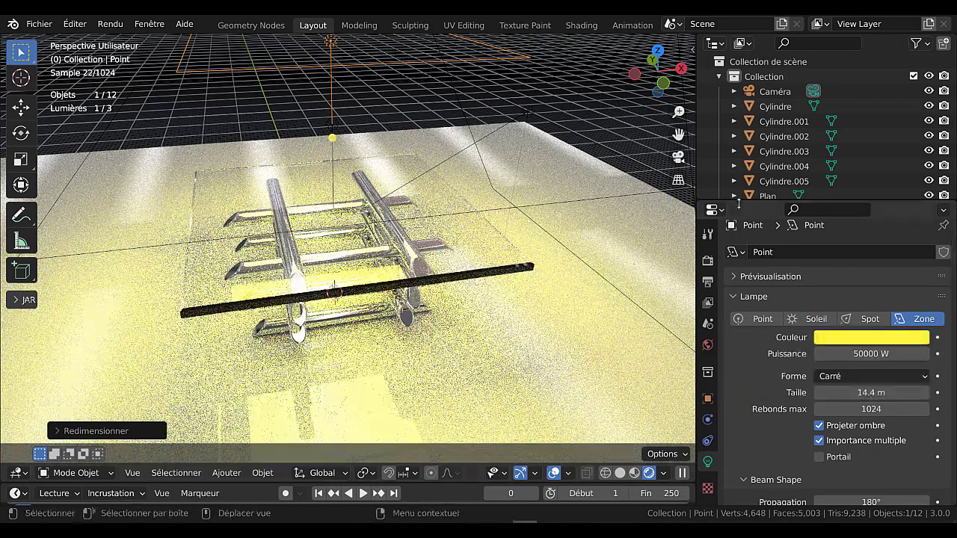
- Set the yellow area light's power to 1000 W and inspect the tubes beneath the glass
{"action": "left_click", "coordinate": [876, 353]}
{"action": "type", "text": "10"}
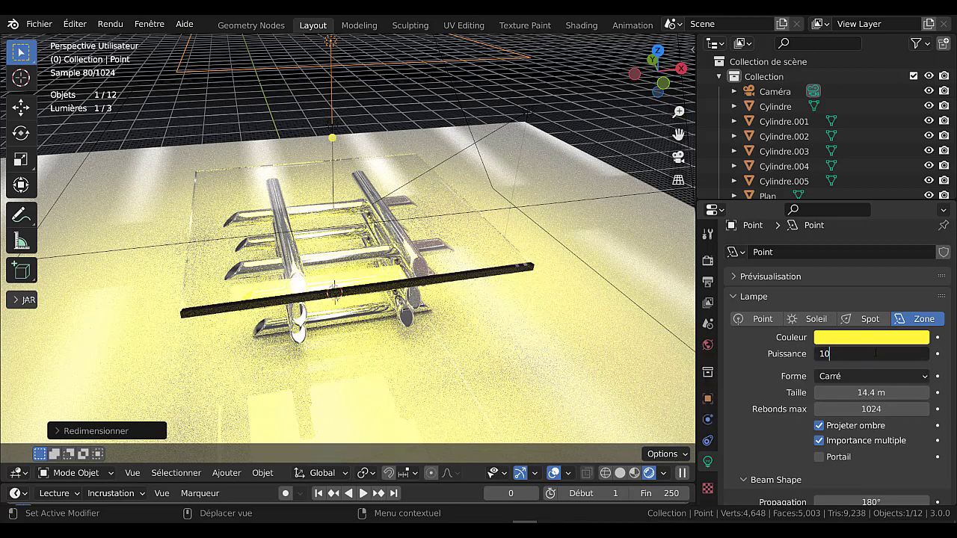
{"action": "type", "text": "00"}
{"action": "key", "text": "Return"}
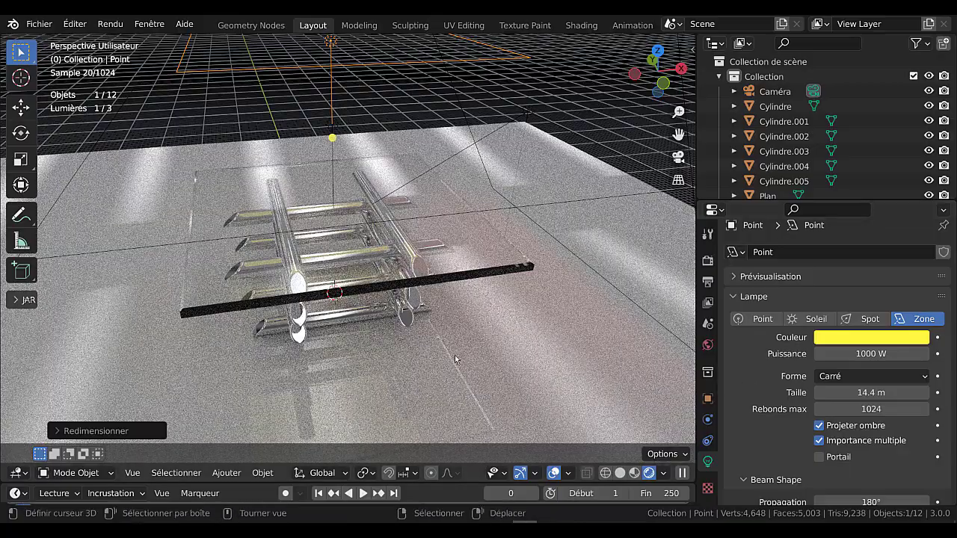
{"action": "middle_click_drag", "start_coordinate": [457, 362], "coordinate": [490, 347]}
{"action": "scroll", "coordinate": [490, 347], "scroll_direction": "up", "scroll_amount": 3}
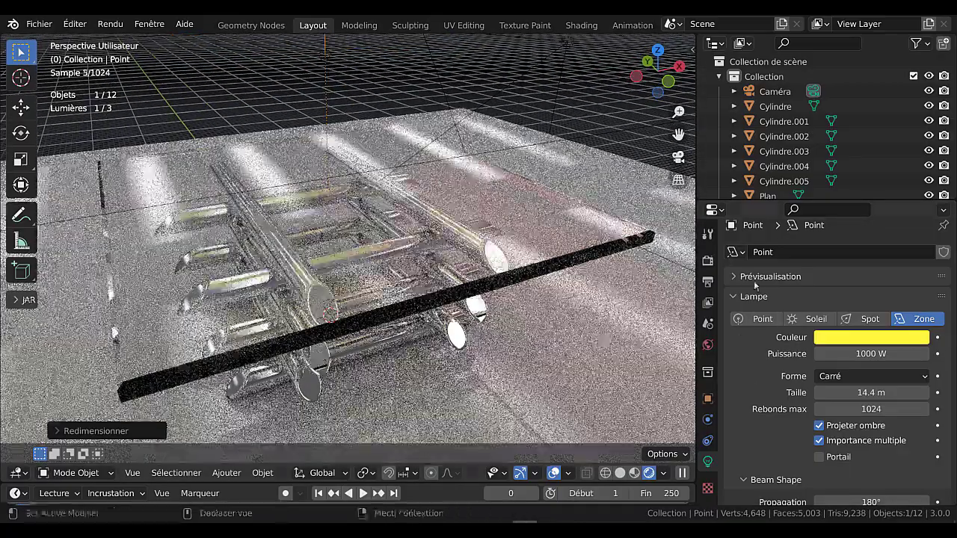
- Replace the world's environment image with Complex-Roof-Multi.hdr from the Studio HDRI folder
{"action": "left_click", "coordinate": [706, 346]}
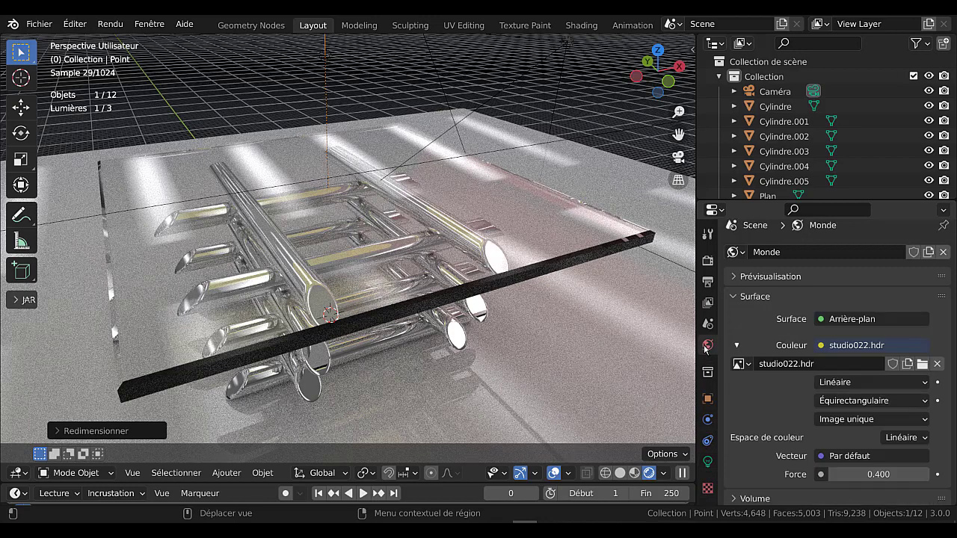
{"action": "left_click", "coordinate": [921, 364]}
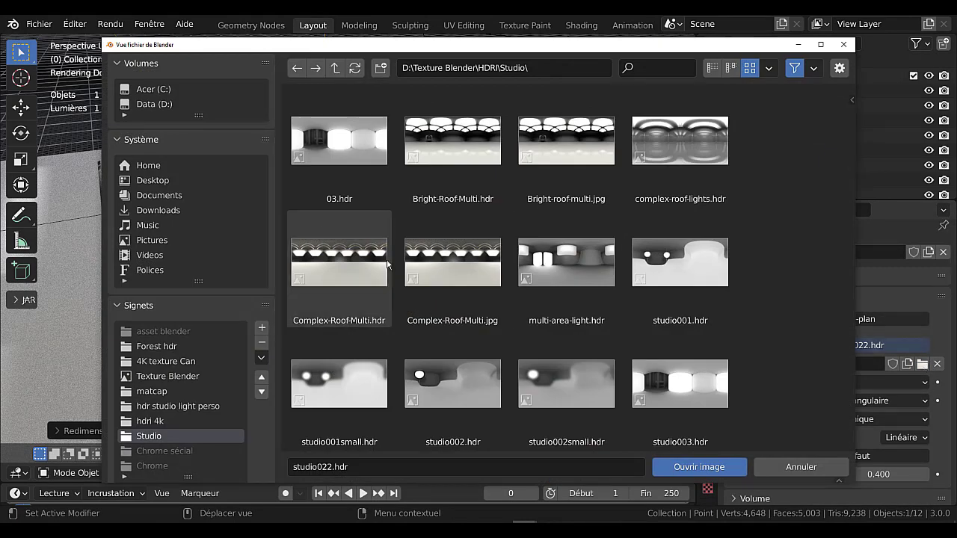
{"action": "left_click", "coordinate": [362, 265]}
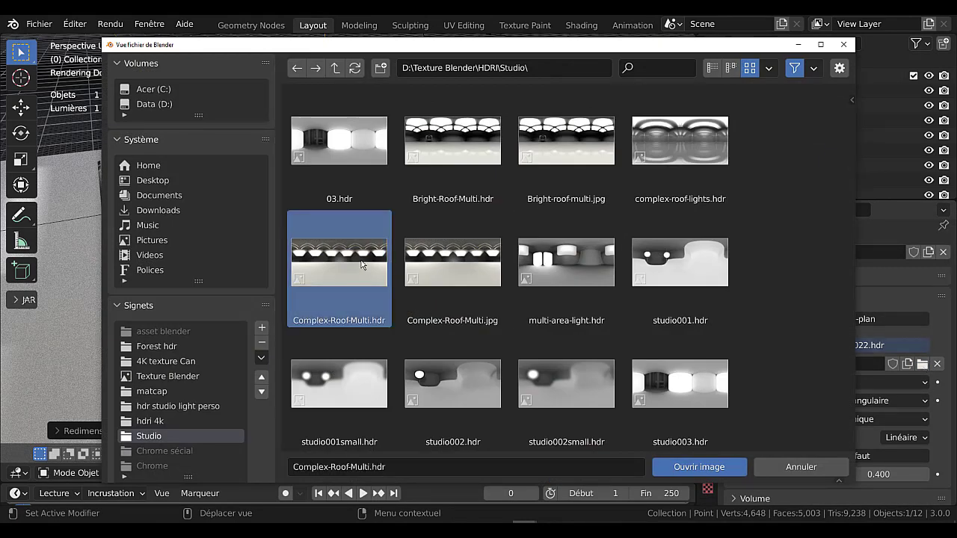
{"action": "left_click", "coordinate": [684, 470]}
{"action": "left_click", "coordinate": [686, 452]}
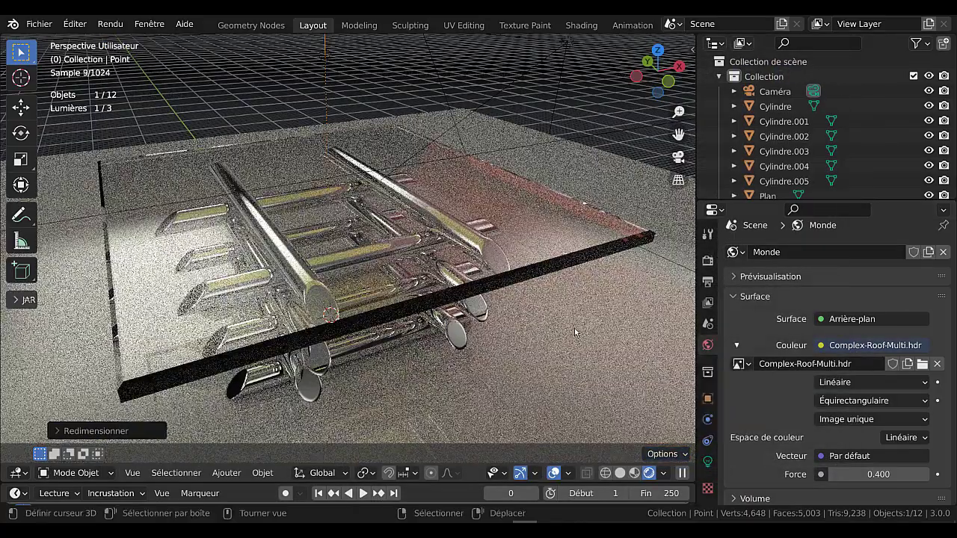
{"action": "scroll", "coordinate": [587, 335], "scroll_direction": "down", "scroll_amount": 1}
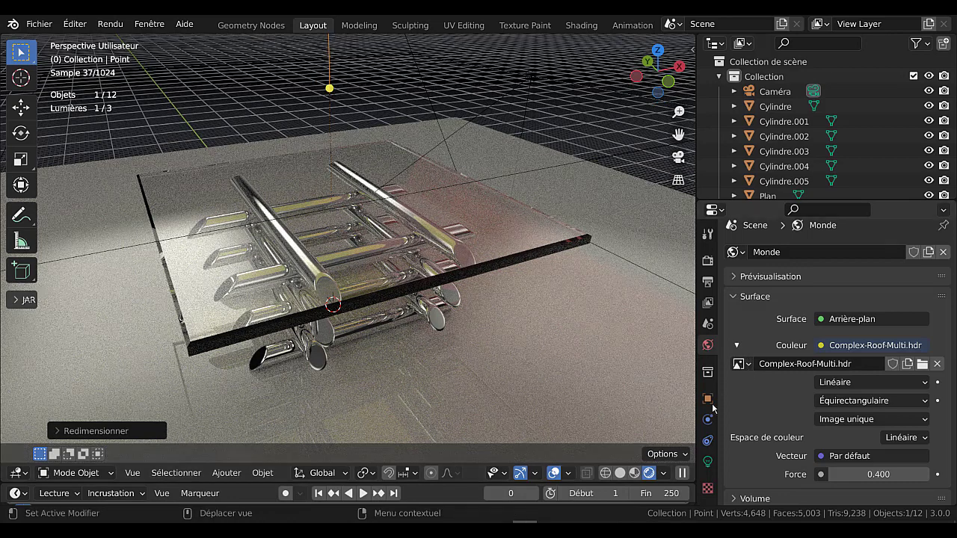
- Convert the yellow area light into a sun light and change its colour to near white, trying green first
{"action": "left_click", "coordinate": [707, 461]}
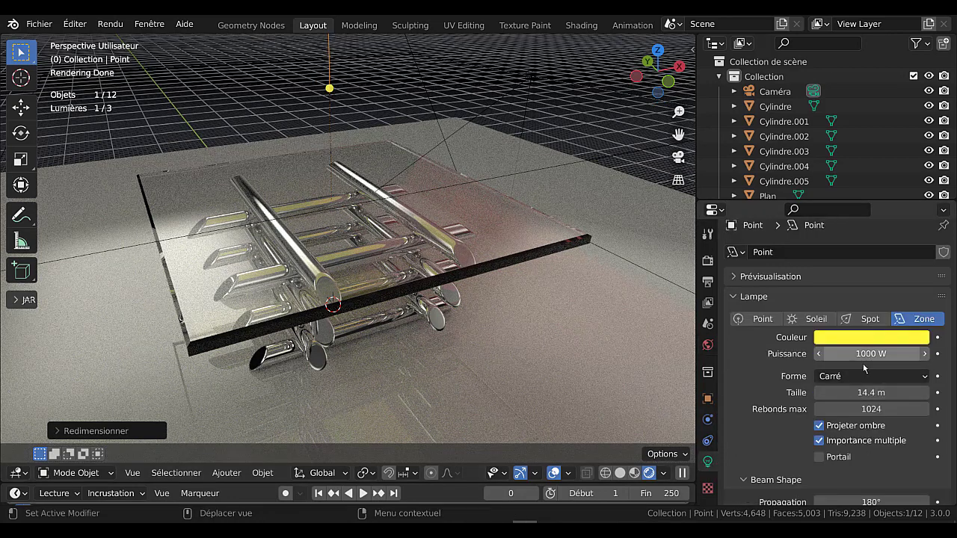
{"action": "left_click", "coordinate": [811, 319]}
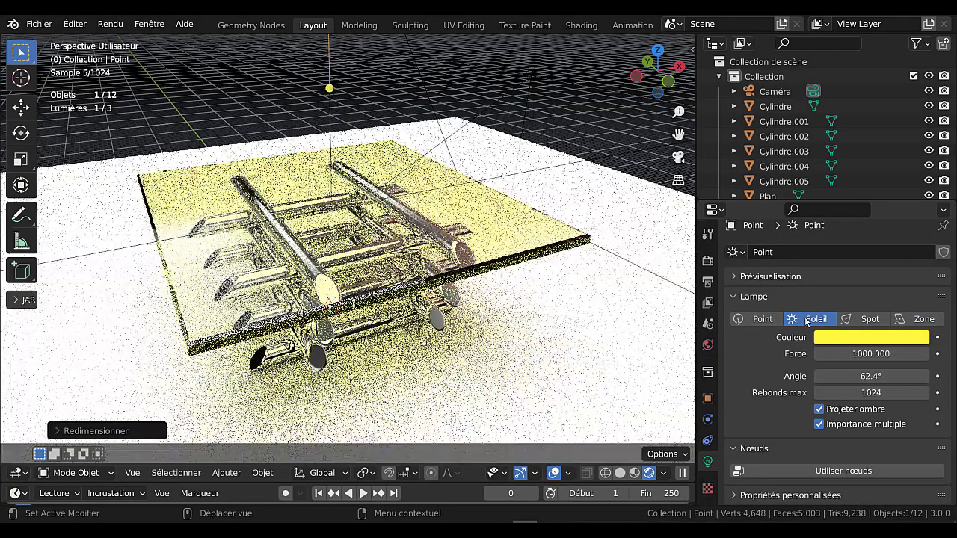
{"action": "left_click", "coordinate": [855, 338]}
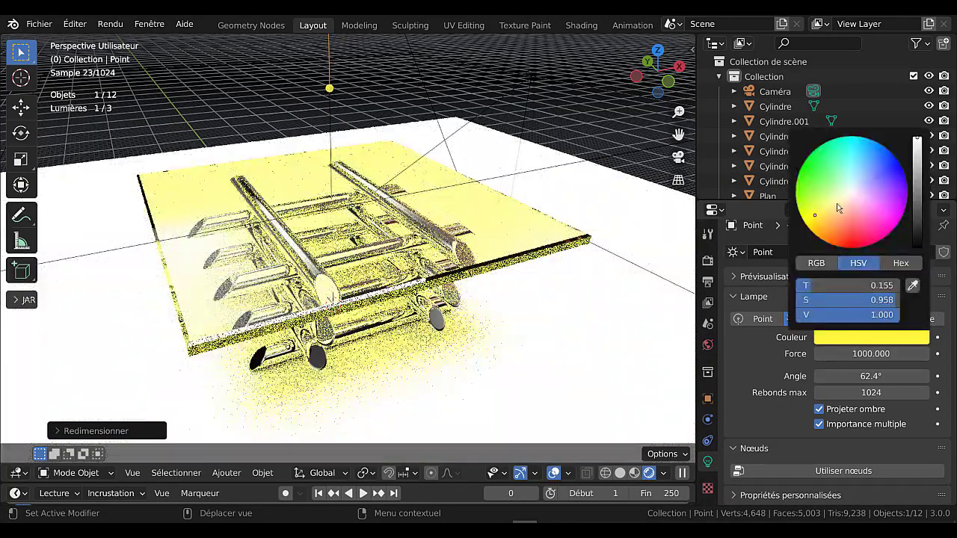
{"action": "left_click", "coordinate": [807, 181]}
{"action": "left_click_drag", "start_coordinate": [807, 181], "coordinate": [807, 180]}
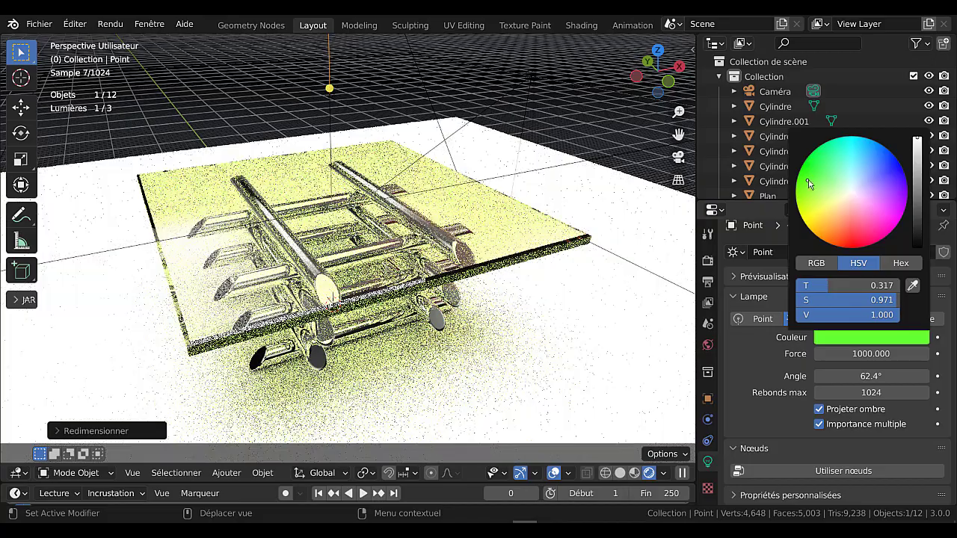
{"action": "left_click", "coordinate": [848, 196]}
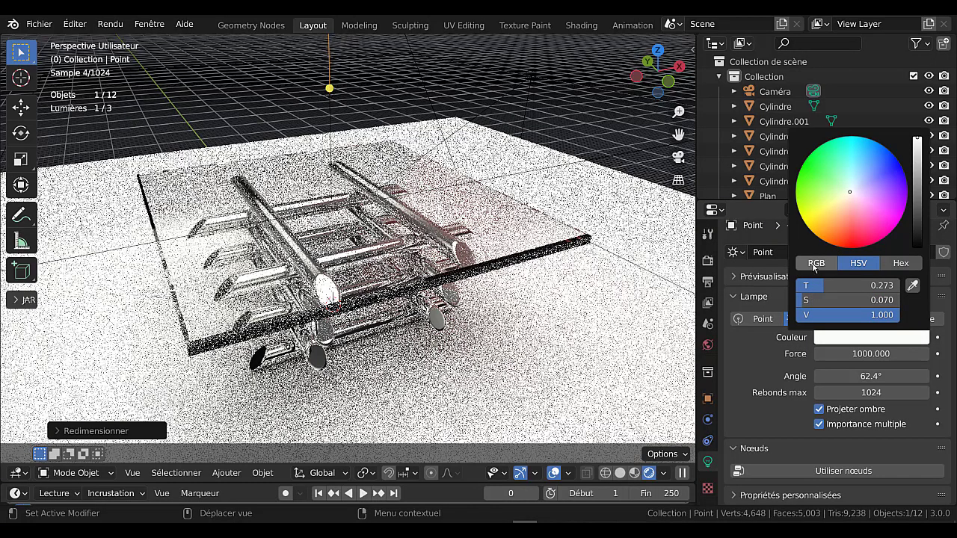
- Reduce the sun light's strength in stages through 100, 20 and 10 down to 8.5
{"action": "left_click", "coordinate": [872, 354]}
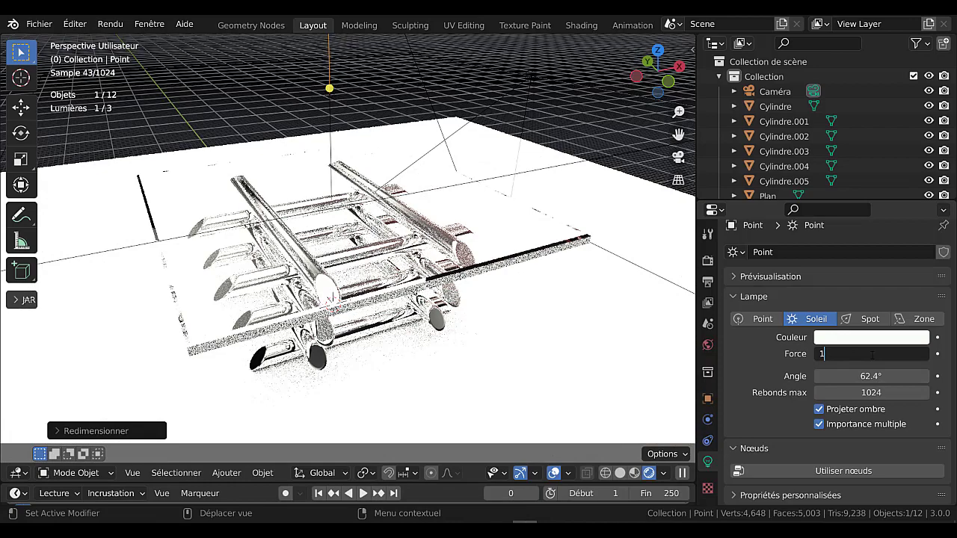
{"action": "type", "text": "100"}
{"action": "key", "text": "Return"}
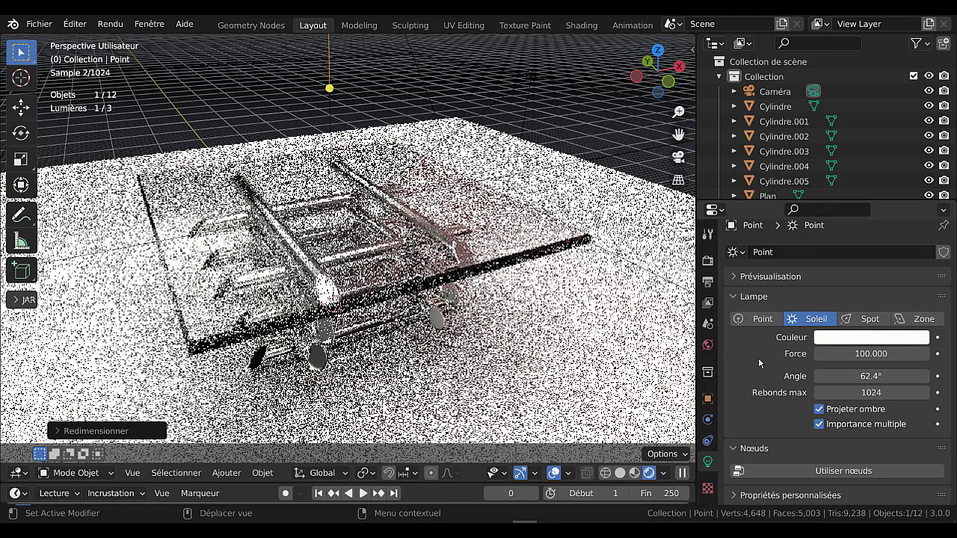
{"action": "left_click", "coordinate": [871, 354]}
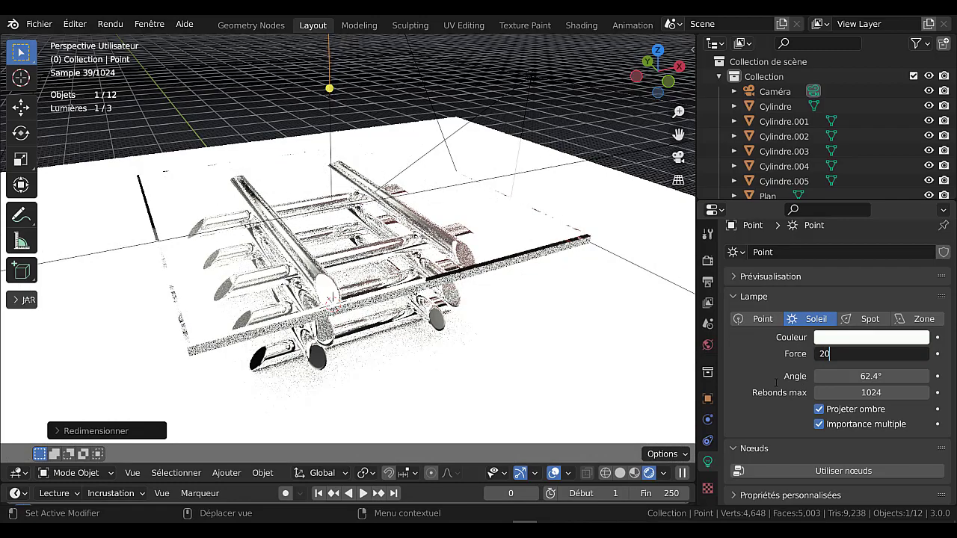
{"action": "key", "text": "Return"}
{"action": "left_click", "coordinate": [876, 354]}
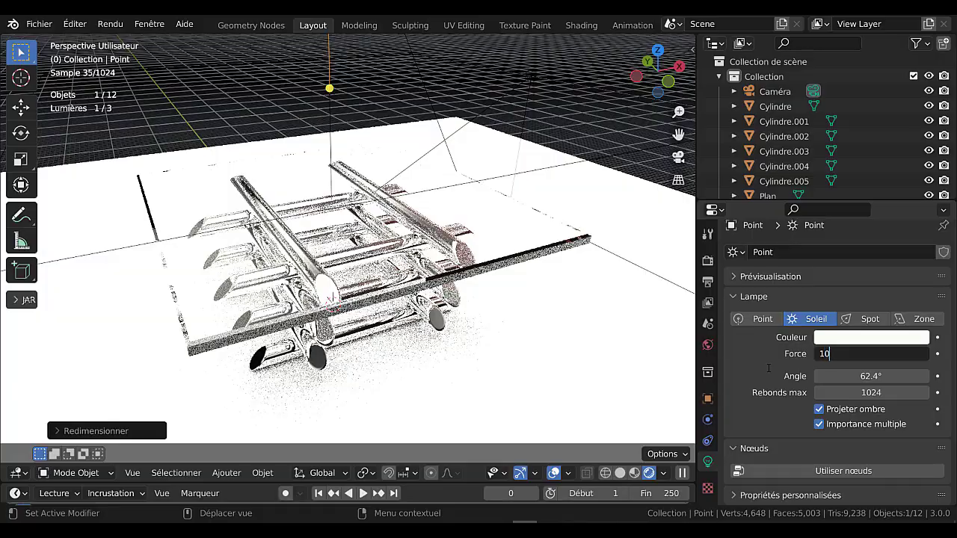
{"action": "type", "text": "10"}
{"action": "key", "text": "Return"}
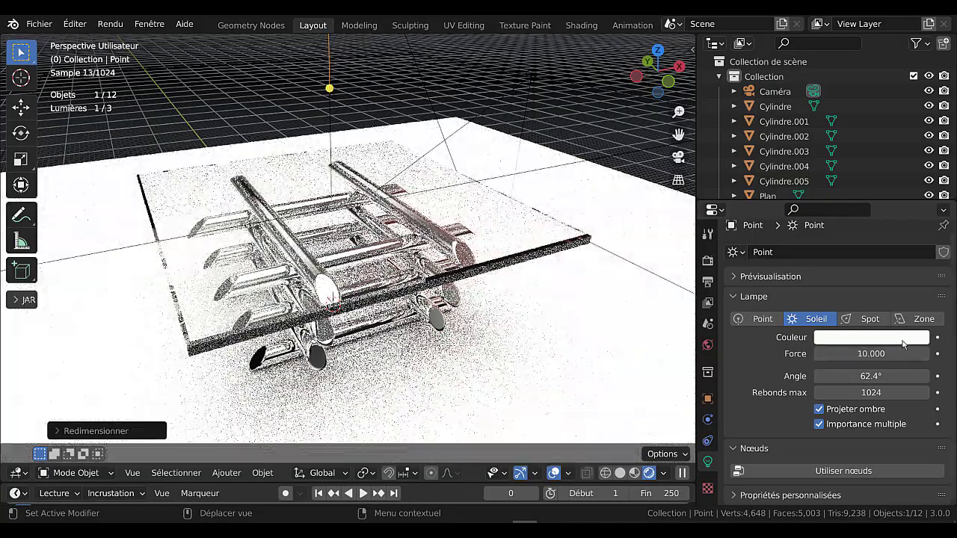
{"action": "left_click_drag", "start_coordinate": [876, 354], "coordinate": [864, 354]}
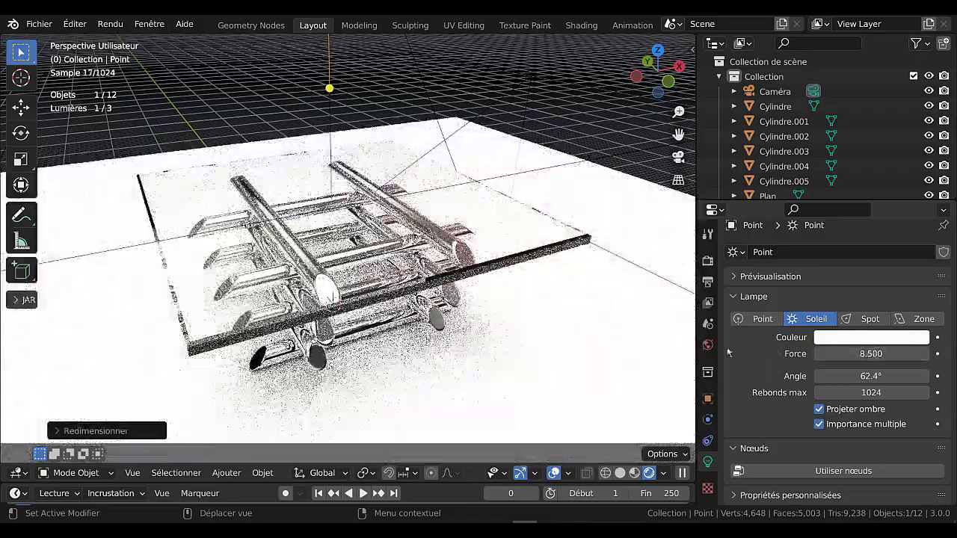
- Lower the world environment's strength to 0 for a test and settle it at 0.2
{"action": "left_click", "coordinate": [707, 346]}
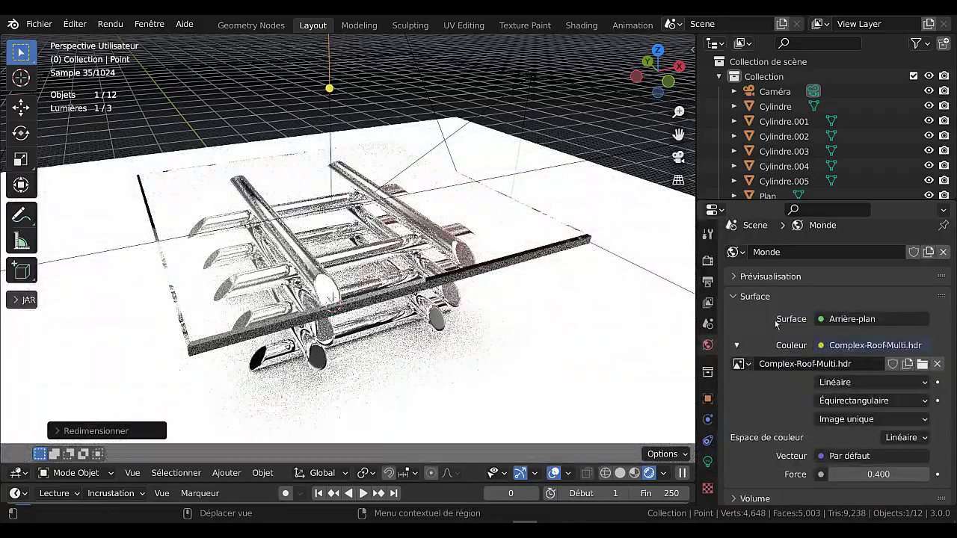
{"action": "scroll", "coordinate": [827, 382], "scroll_direction": "down", "scroll_amount": 4}
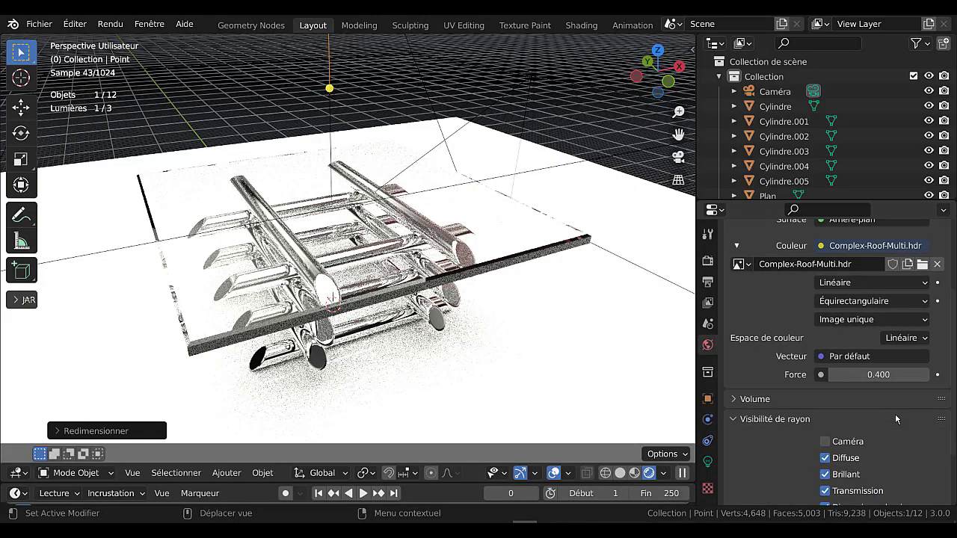
{"action": "left_click", "coordinate": [832, 375]}
{"action": "left_click", "coordinate": [833, 375]}
{"action": "left_click", "coordinate": [833, 375]}
{"action": "left_click", "coordinate": [833, 375]}
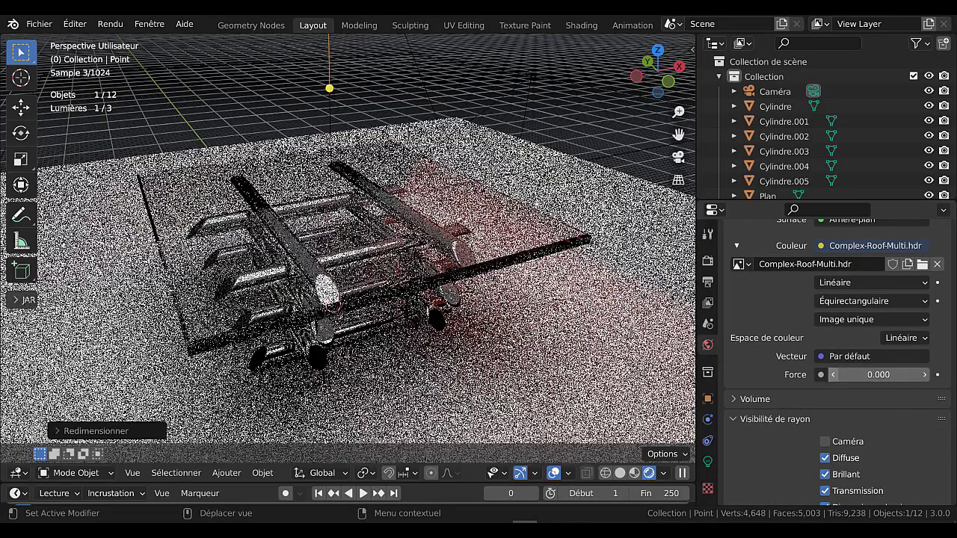
{"action": "left_click", "coordinate": [925, 375]}
{"action": "left_click", "coordinate": [925, 375]}
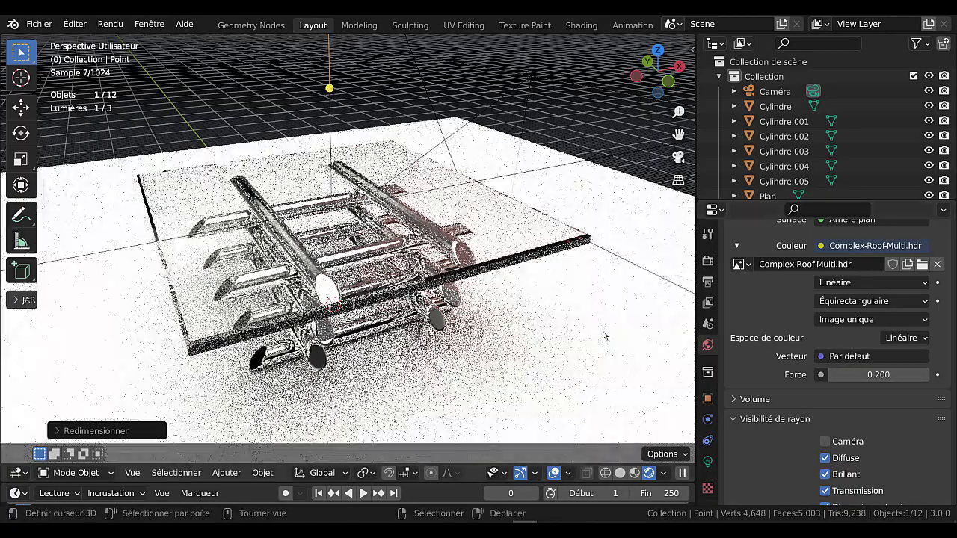
- Reduce the overhead sun light's strength to 1.680
{"action": "scroll", "coordinate": [590, 327], "scroll_direction": "down", "scroll_amount": 6}
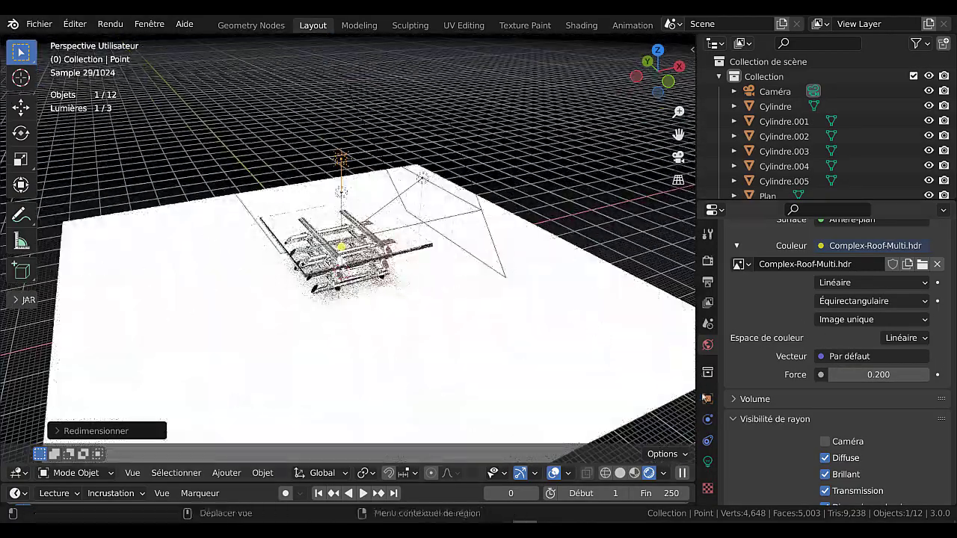
{"action": "left_click", "coordinate": [708, 462]}
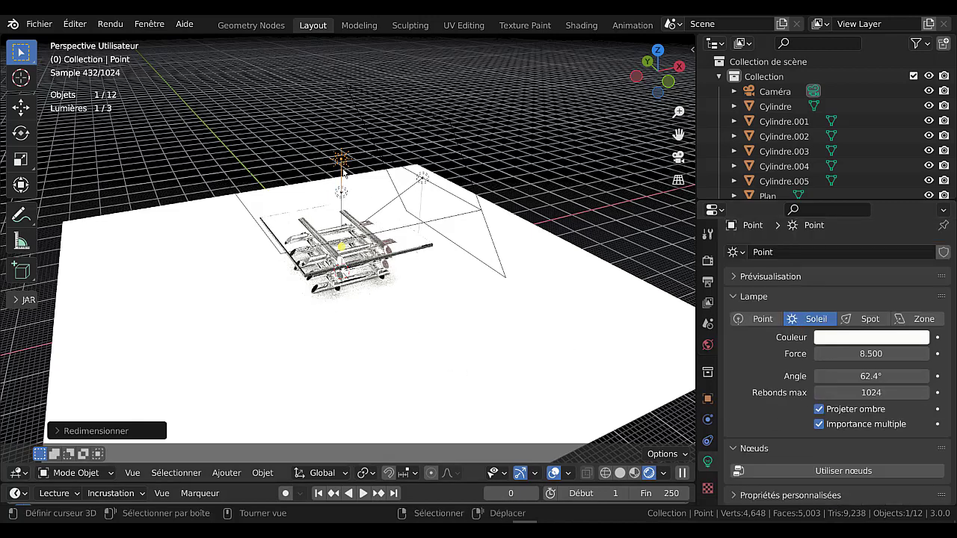
{"action": "mouse_move", "coordinate": [856, 201]}
{"action": "left_mouse_down"}
{"action": "mouse_move", "coordinate": [856, 290]}
{"action": "mouse_move", "coordinate": [869, 190]}
{"action": "left_mouse_up"}
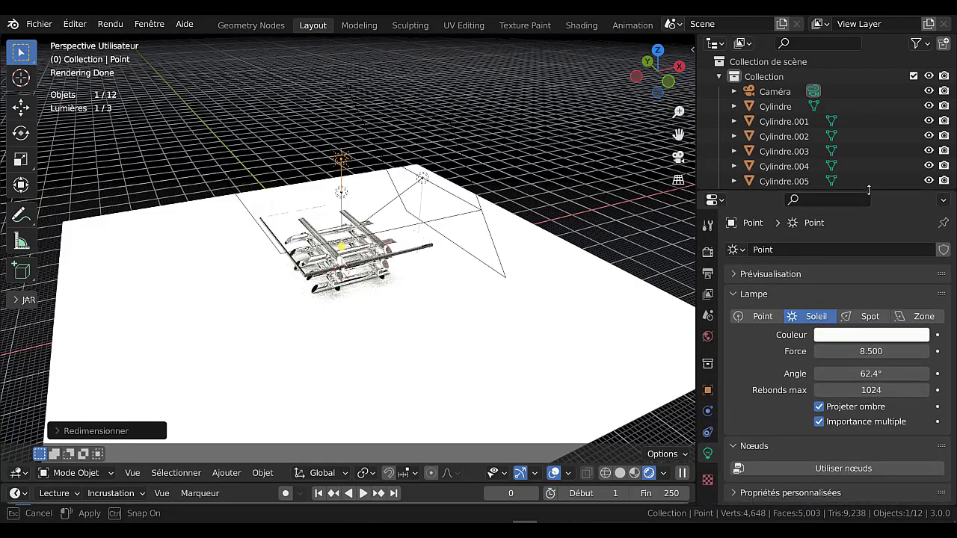
{"action": "scroll", "coordinate": [336, 267], "scroll_direction": "up", "scroll_amount": 2}
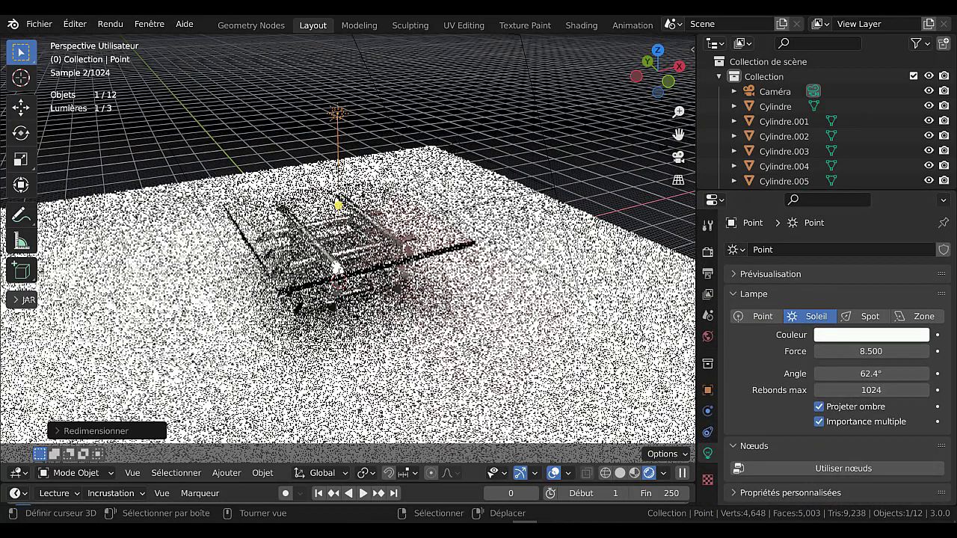
{"action": "scroll", "coordinate": [337, 267], "scroll_direction": "up", "scroll_amount": 3}
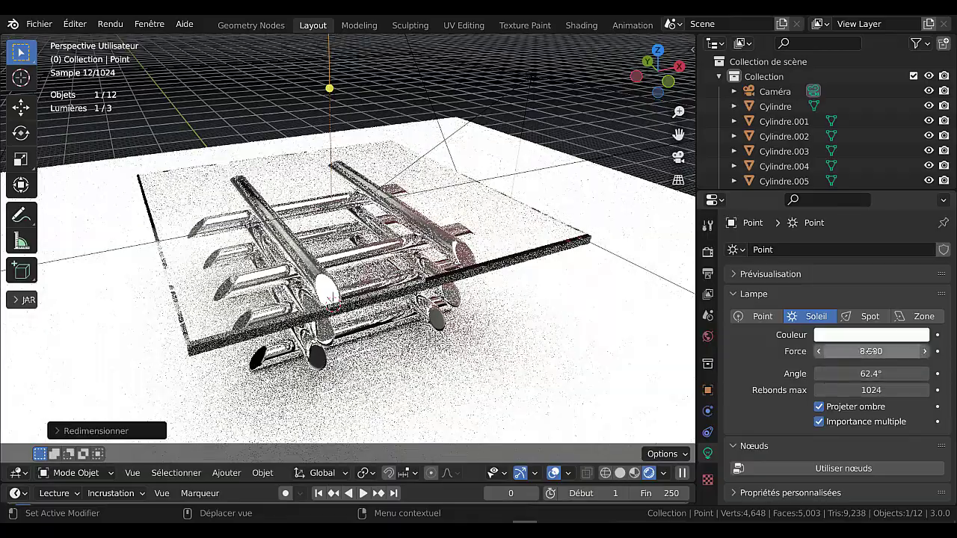
{"action": "left_click_drag", "start_coordinate": [871, 351], "coordinate": [402, 351]}
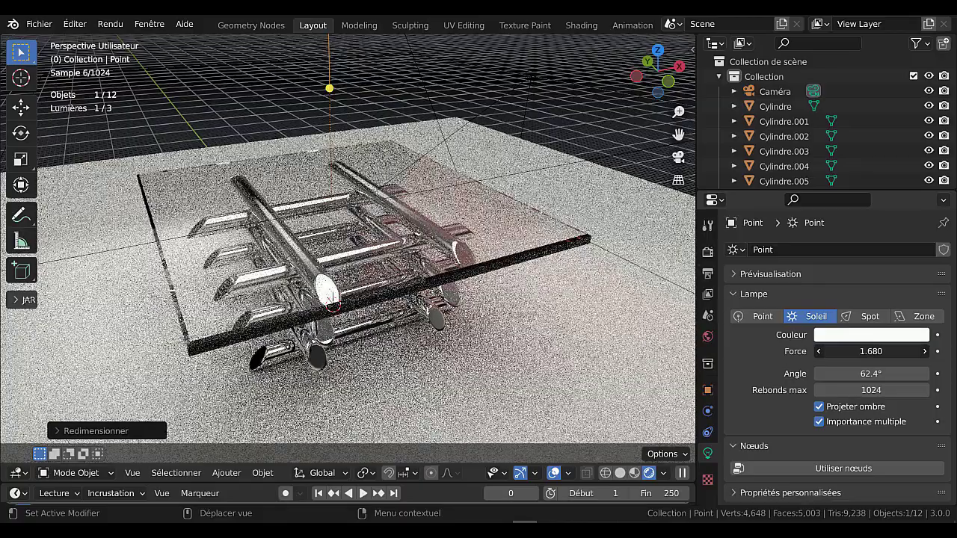
{"action": "scroll", "coordinate": [662, 390], "scroll_direction": "up", "scroll_amount": 2}
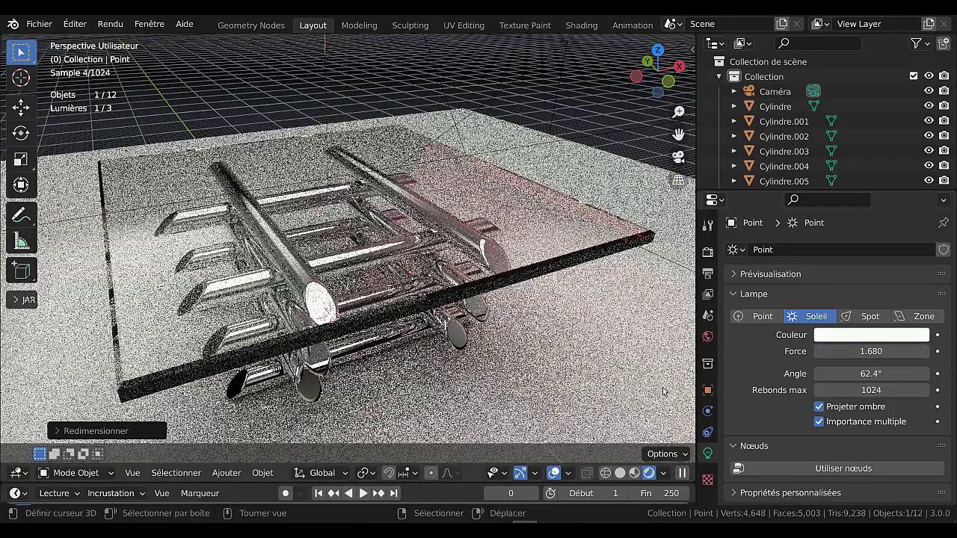
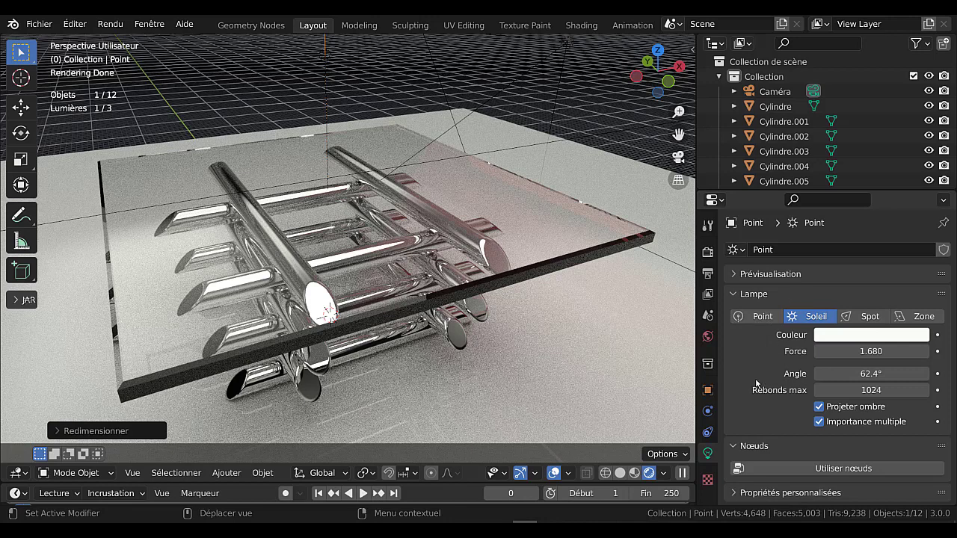
- Try lowering the metallic value of the tubes' shared material to 0.132
{"action": "middle_click_drag", "start_coordinate": [565, 329], "coordinate": [623, 314]}
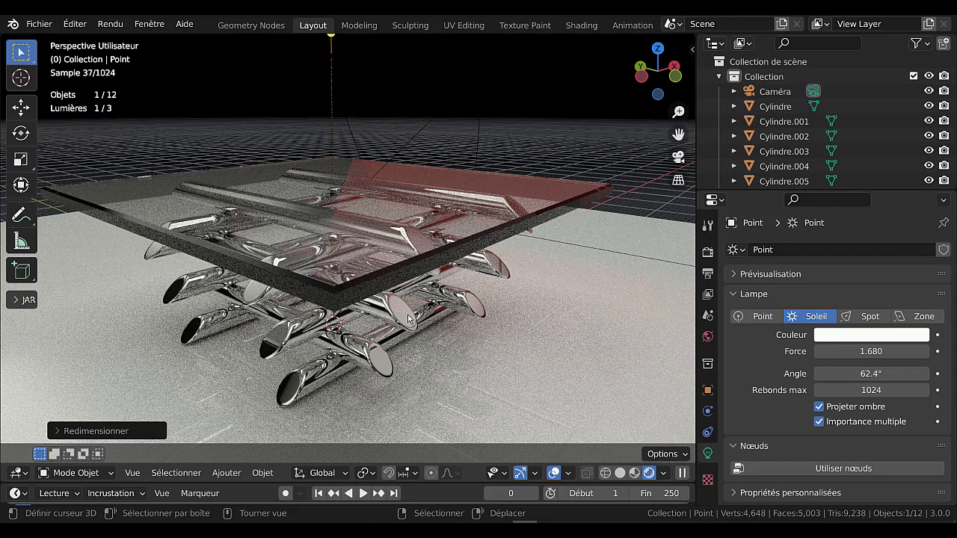
{"action": "left_click", "coordinate": [408, 320]}
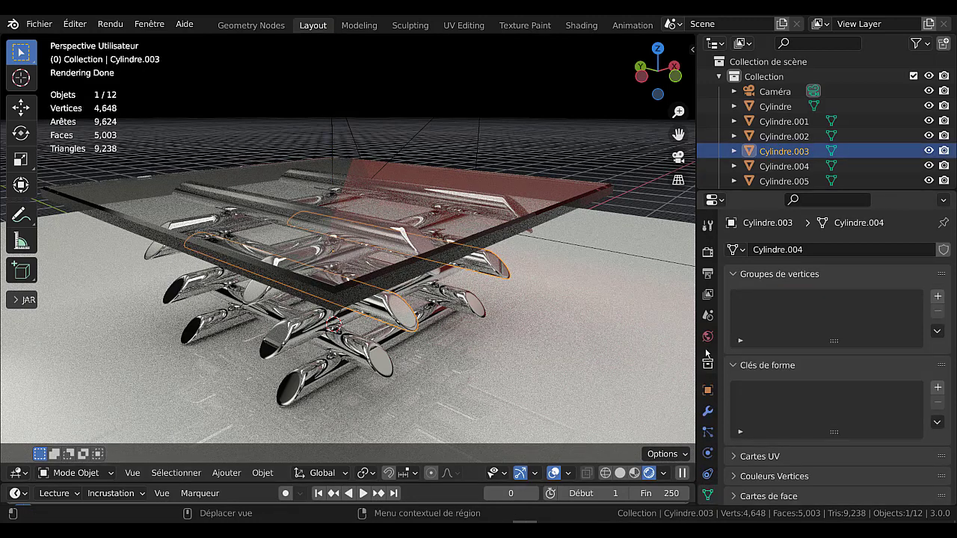
{"action": "scroll", "coordinate": [708, 479], "scroll_direction": "down", "scroll_amount": 3}
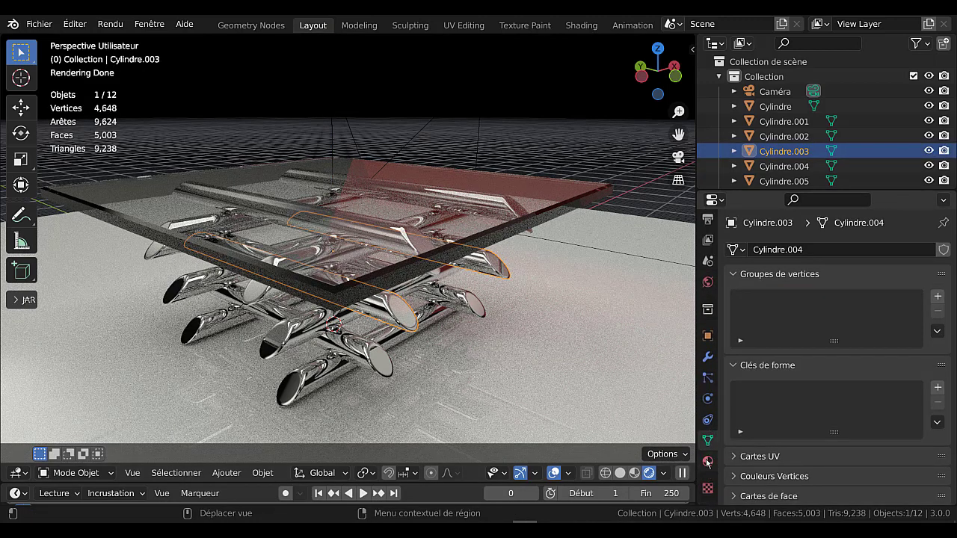
{"action": "left_click", "coordinate": [707, 463]}
{"action": "scroll", "coordinate": [938, 496], "scroll_direction": "down", "scroll_amount": 4}
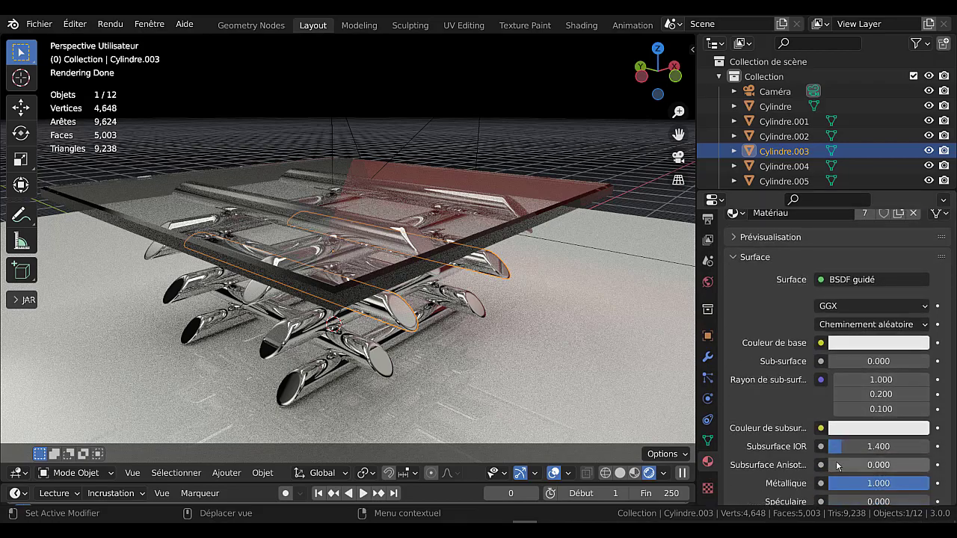
{"action": "scroll", "coordinate": [846, 454], "scroll_direction": "down", "scroll_amount": 2}
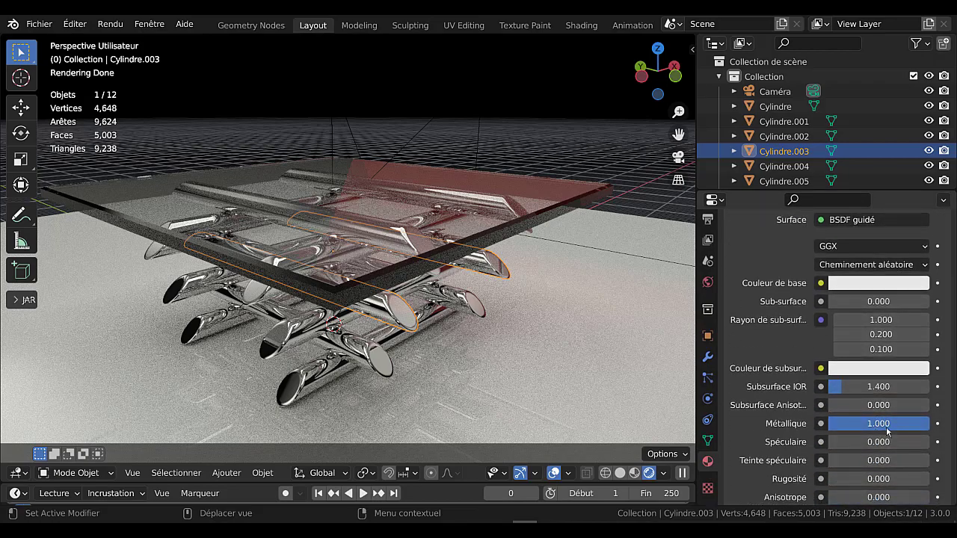
{"action": "left_click_drag", "start_coordinate": [885, 423], "coordinate": [800, 423]}
- Restore the metallic value of the tubes' material to 1.000
{"action": "left_click", "coordinate": [659, 390]}
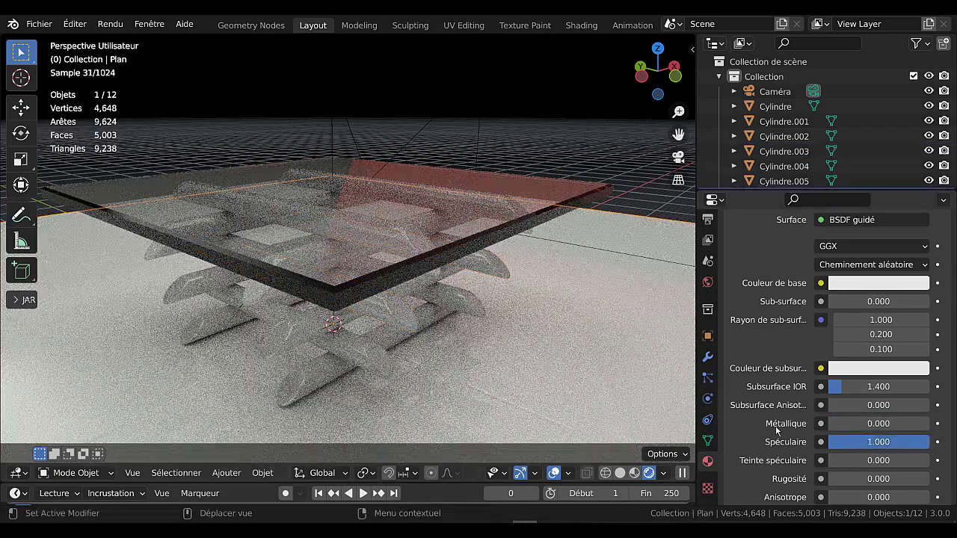
{"action": "scroll", "coordinate": [629, 375], "scroll_direction": "down", "scroll_amount": 2}
{"action": "middle_click_drag", "start_coordinate": [629, 375], "coordinate": [622, 390]}
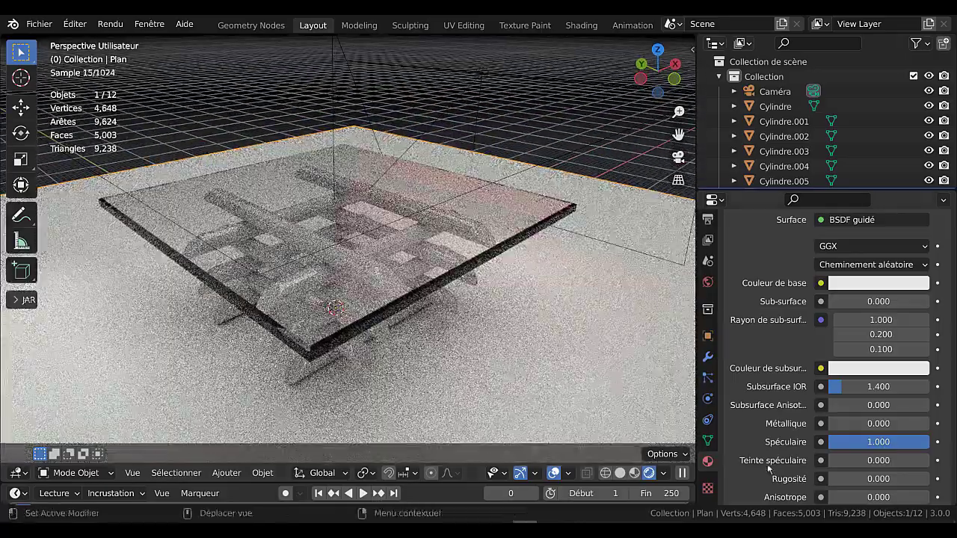
{"action": "mouse_move", "coordinate": [838, 426]}
{"action": "left_mouse_down"}
{"action": "mouse_move", "coordinate": [940, 426]}
{"action": "mouse_move", "coordinate": [827, 426]}
{"action": "left_mouse_up"}
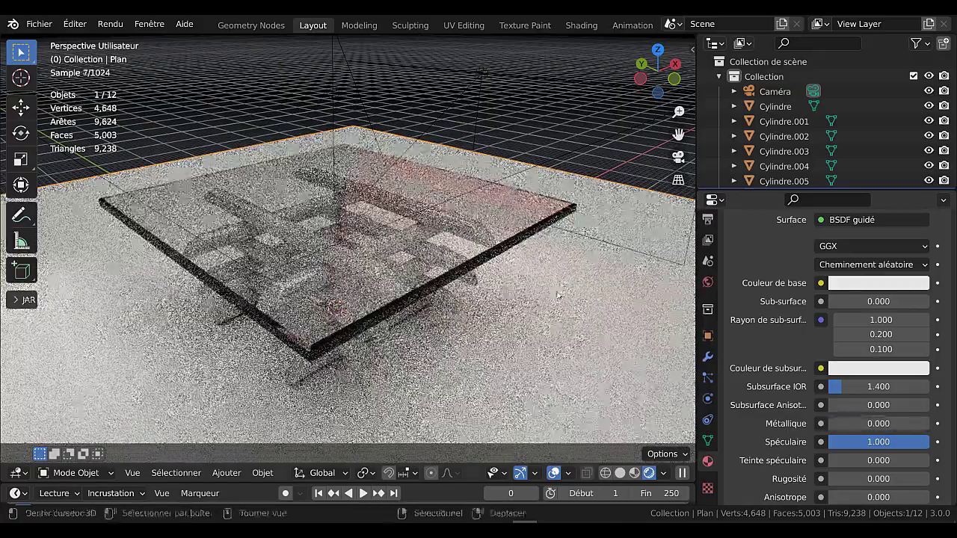
{"action": "left_click", "coordinate": [452, 296]}
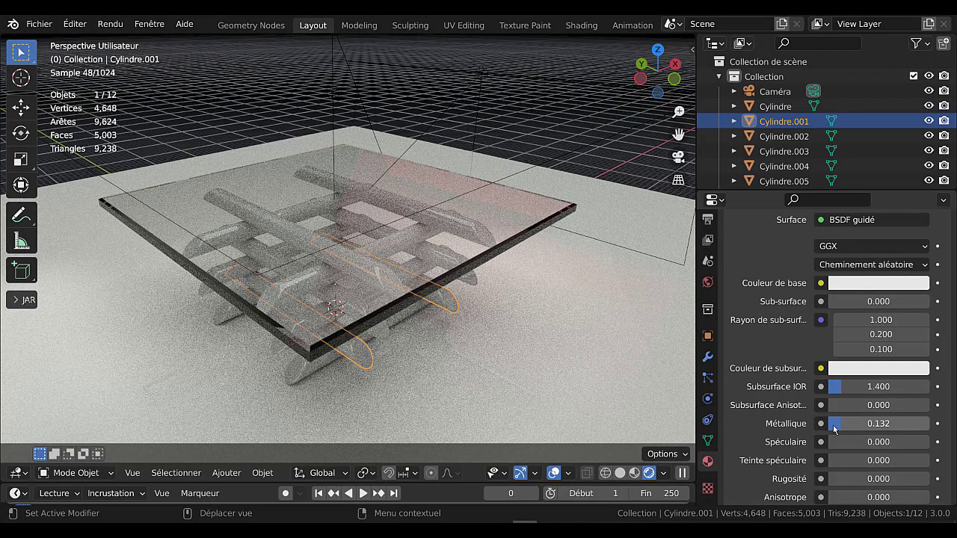
{"action": "left_click_drag", "start_coordinate": [838, 428], "coordinate": [930, 423]}
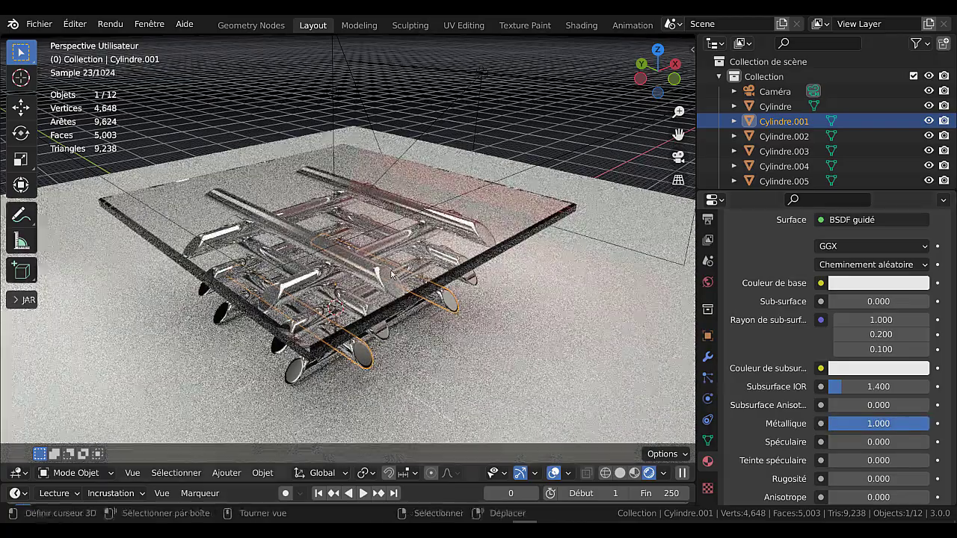
- Make the floor plane's material reflective with a metallic value of 0.760 and a specular value of 0.858
{"action": "left_click", "coordinate": [538, 301]}
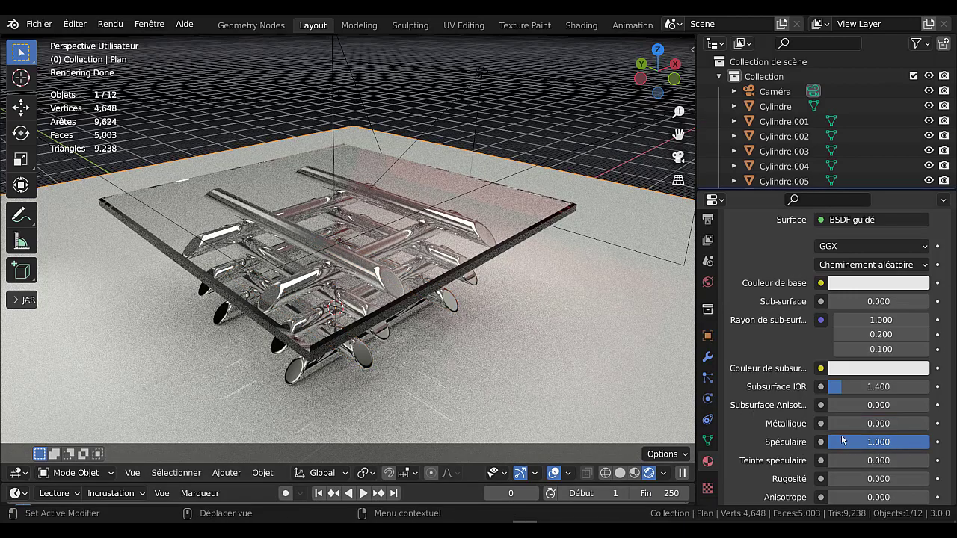
{"action": "left_click_drag", "start_coordinate": [843, 423], "coordinate": [905, 423]}
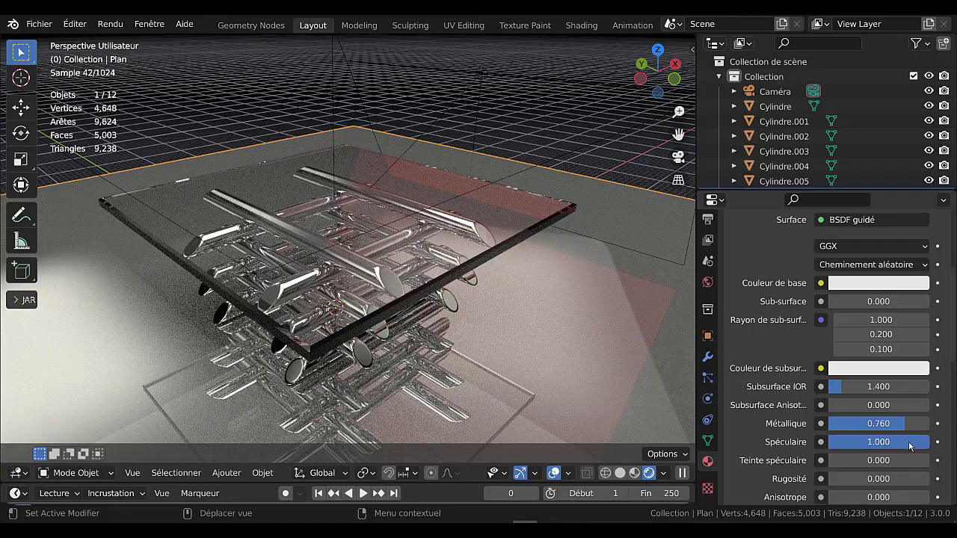
{"action": "mouse_move", "coordinate": [905, 442]}
{"action": "left_mouse_down"}
{"action": "mouse_move", "coordinate": [871, 442]}
{"action": "mouse_move", "coordinate": [915, 442]}
{"action": "left_mouse_up"}
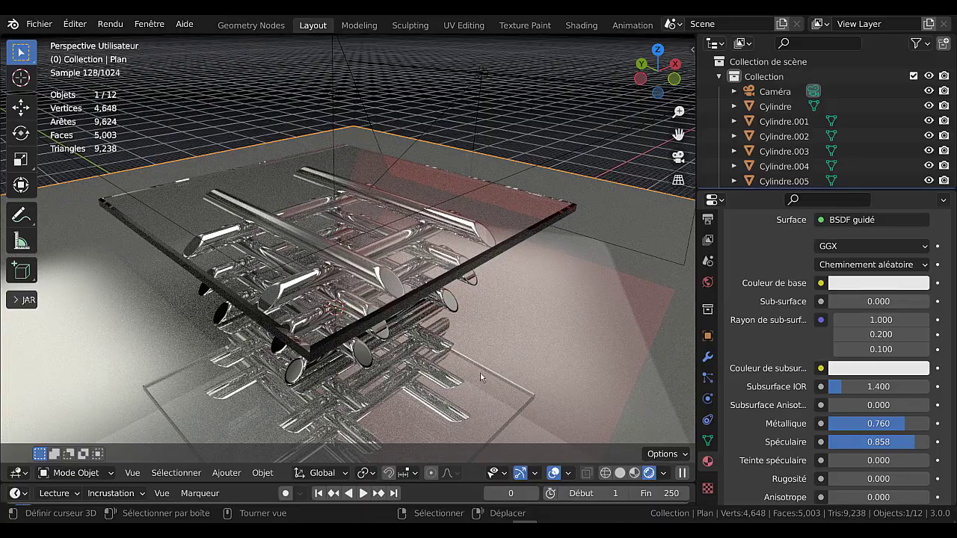
- Test the red area light's power at 1297.1 W and 10000 W, and settle it at 1000 W
{"action": "middle_click_drag", "start_coordinate": [512, 350], "coordinate": [468, 370]}
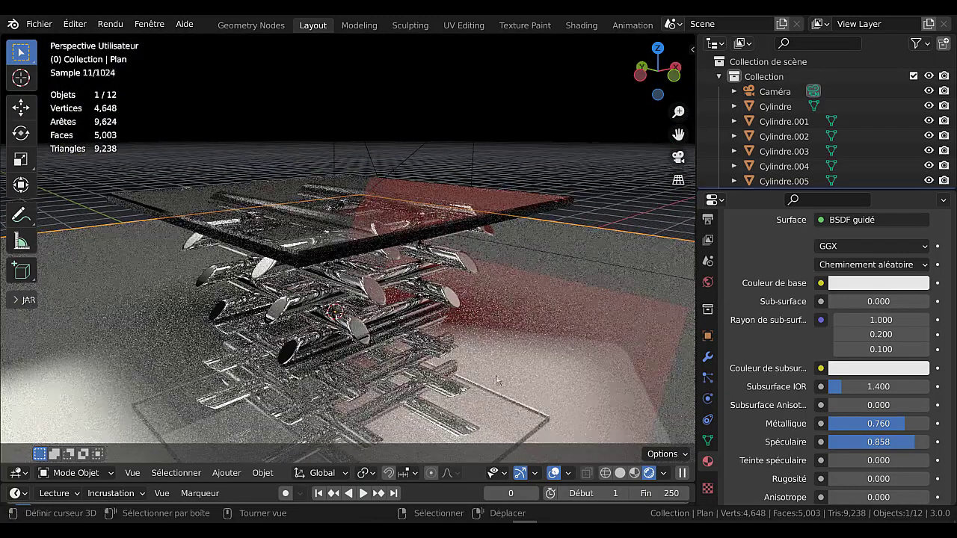
{"action": "scroll", "coordinate": [496, 376], "scroll_direction": "down", "scroll_amount": 1}
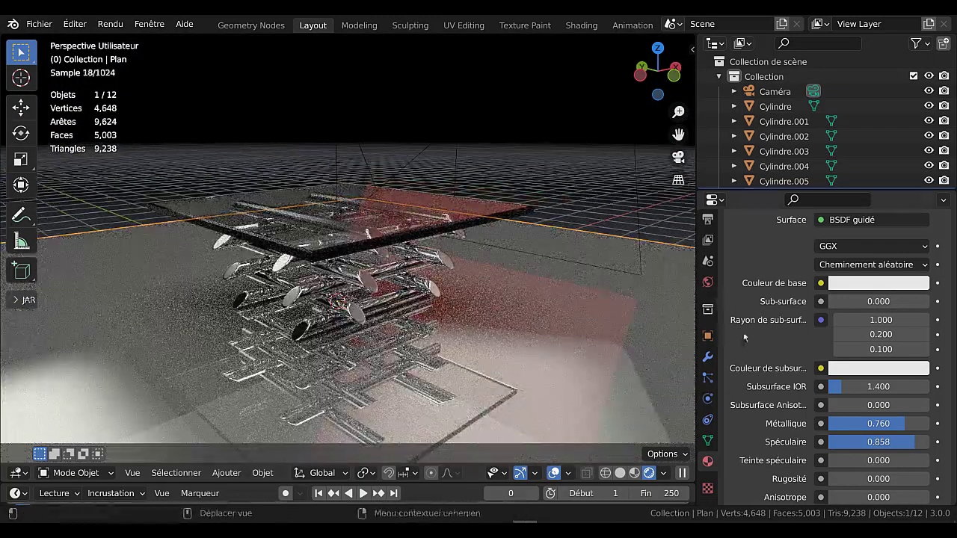
{"action": "middle_click_drag", "start_coordinate": [560, 324], "coordinate": [554, 328]}
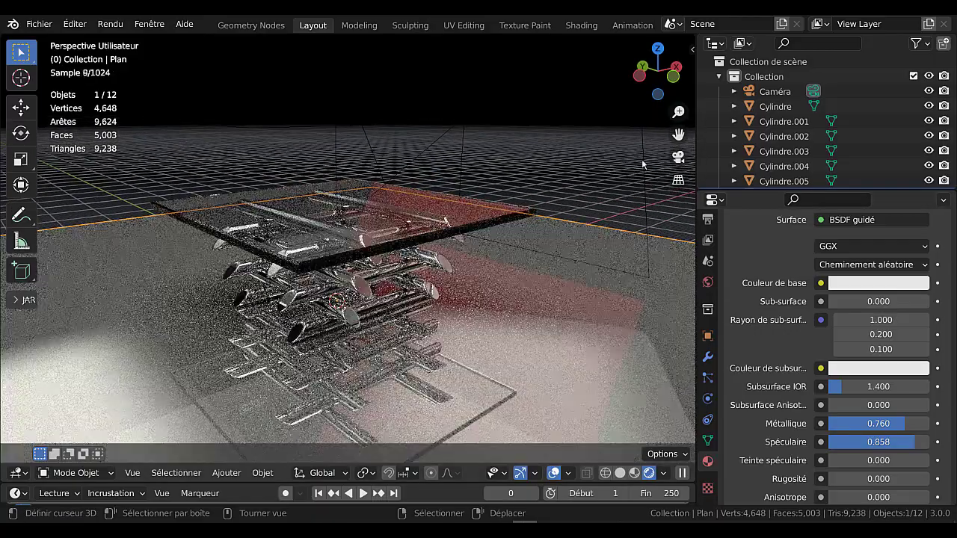
{"action": "left_click", "coordinate": [644, 164]}
{"action": "scroll", "coordinate": [681, 315], "scroll_direction": "down", "scroll_amount": 3}
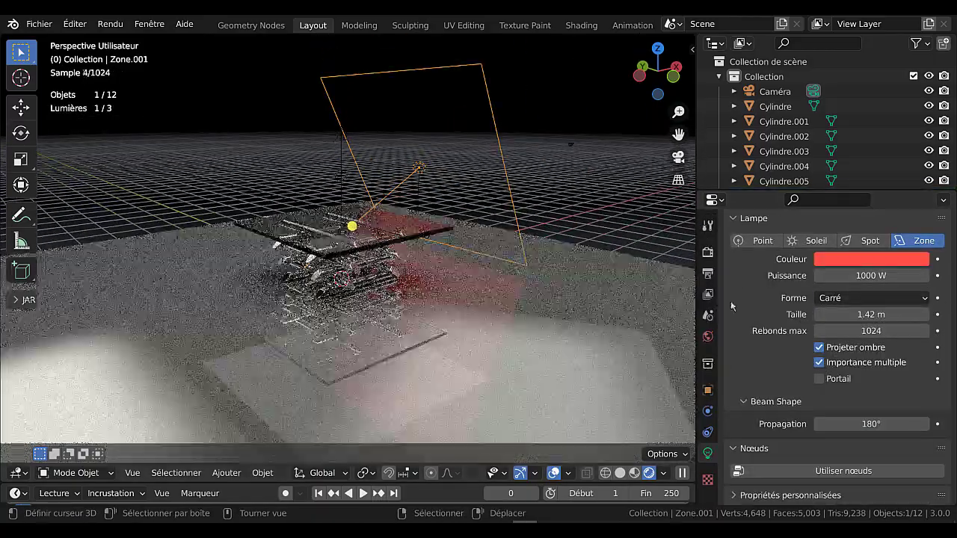
{"action": "scroll", "coordinate": [800, 302], "scroll_direction": "up", "scroll_amount": 1}
{"action": "left_click_drag", "start_coordinate": [849, 295], "coordinate": [876, 296]}
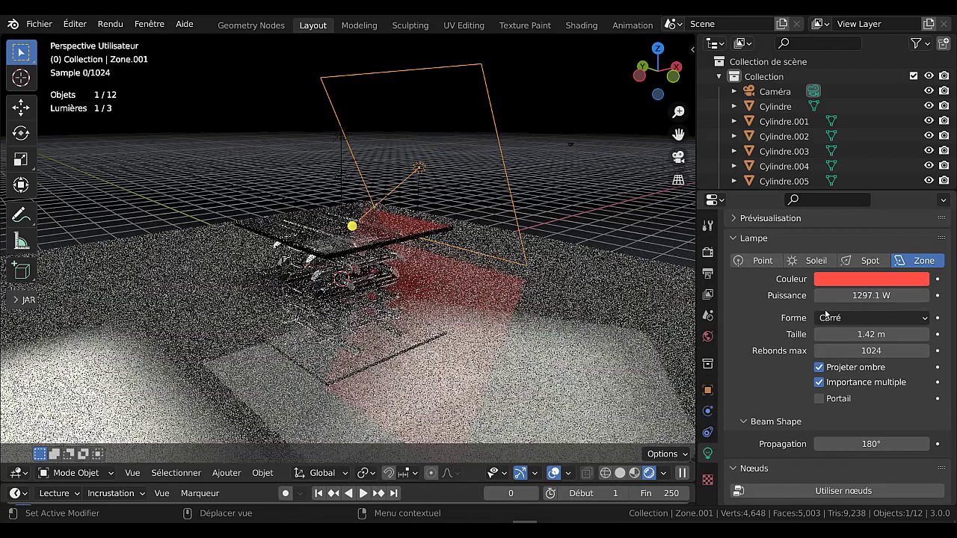
{"action": "left_click", "coordinate": [875, 296]}
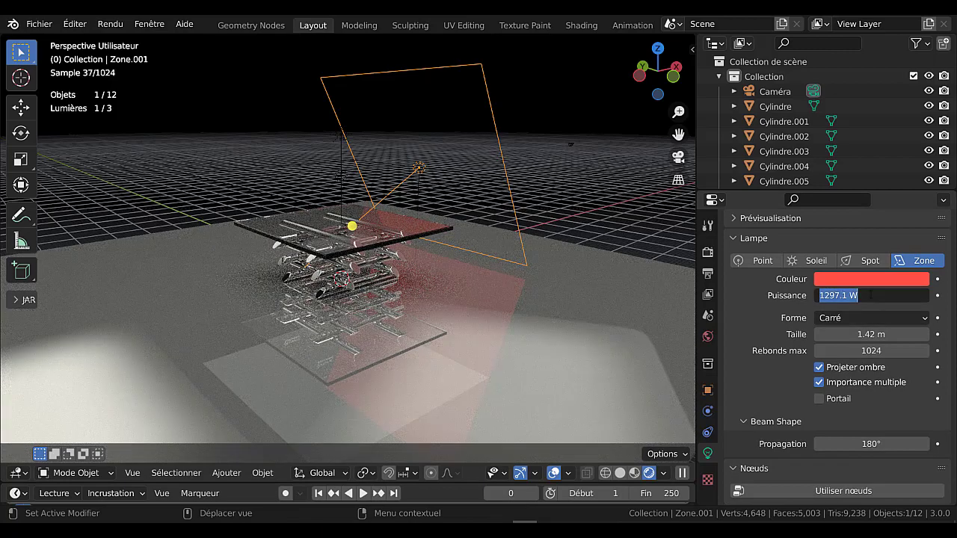
{"action": "type", "text": "10000"}
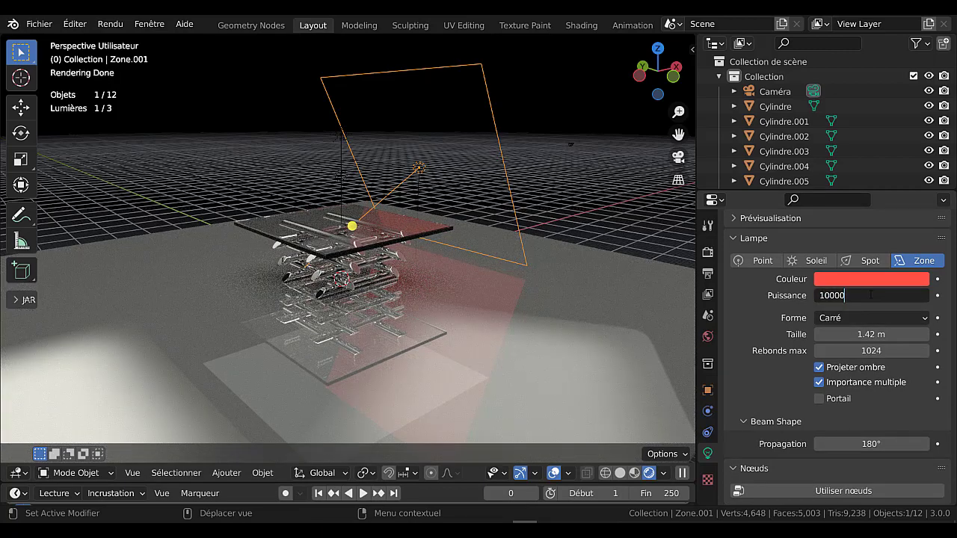
{"action": "key", "text": "Return"}
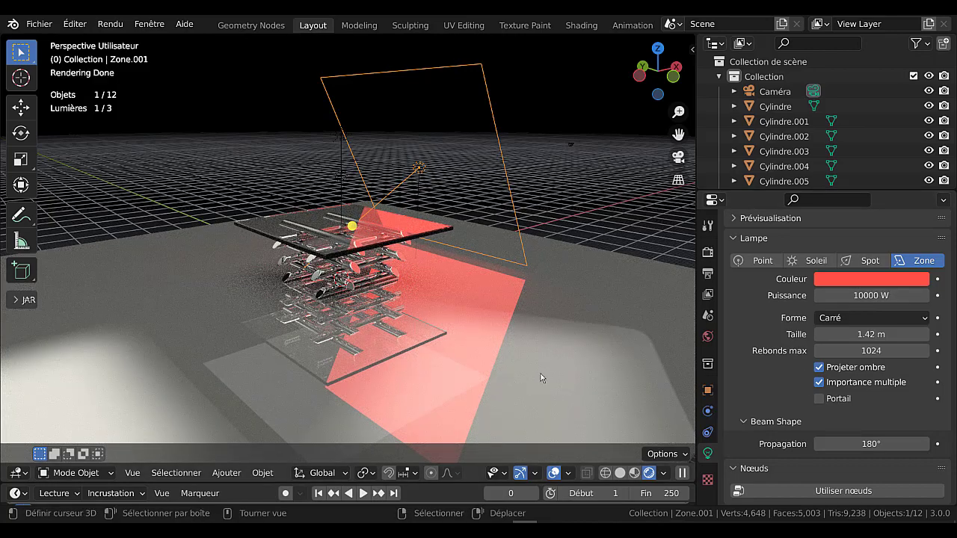
{"action": "left_click", "coordinate": [875, 297]}
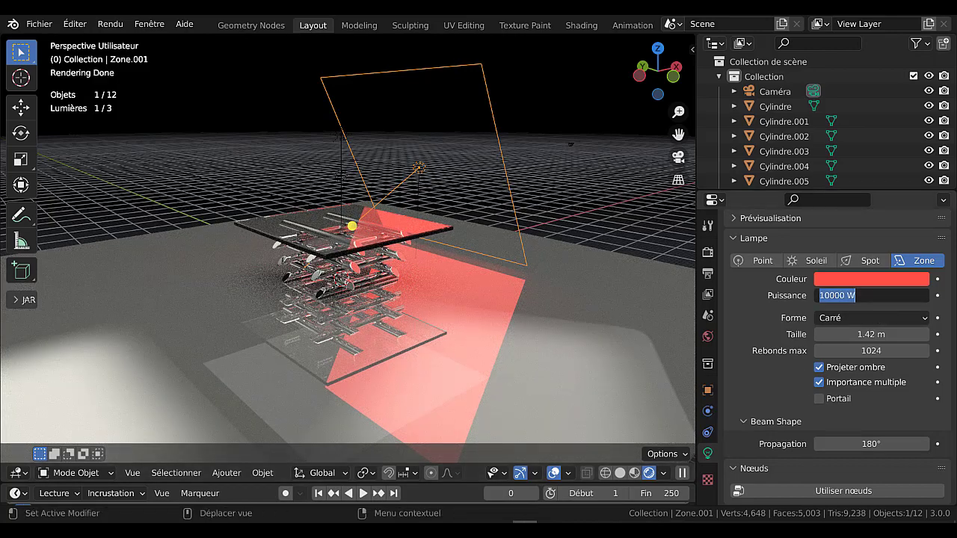
{"action": "type", "text": "1000"}
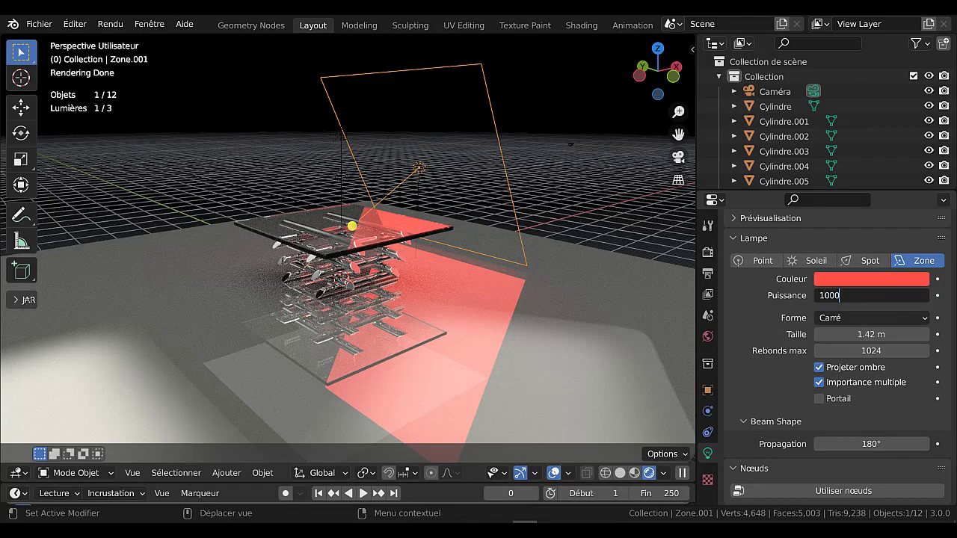
{"action": "key", "text": "Return"}
- Look through the camera, raise the red area light's power to 1166.3 W and change its colour to bright green
{"action": "scroll", "coordinate": [516, 400], "scroll_direction": "up", "scroll_amount": 2}
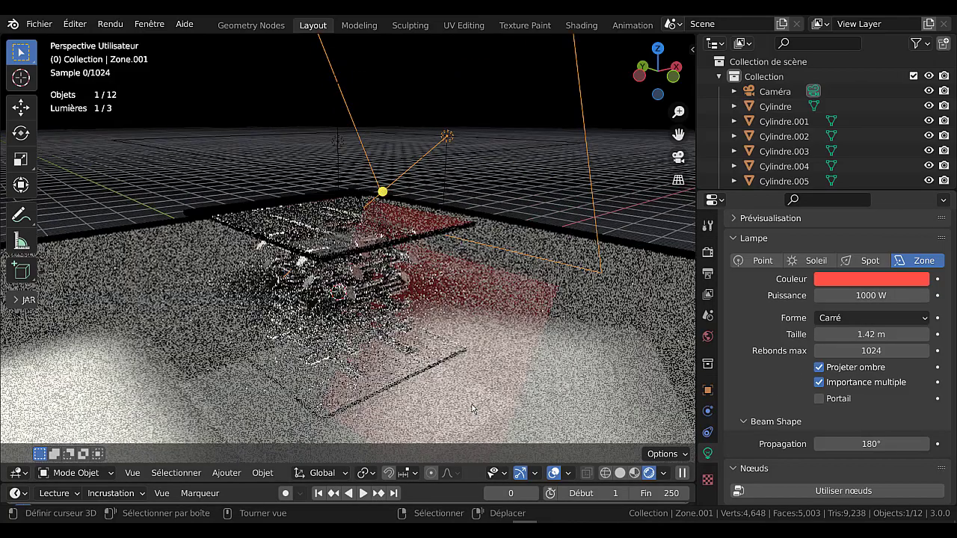
{"action": "key", "text": "KP_0"}
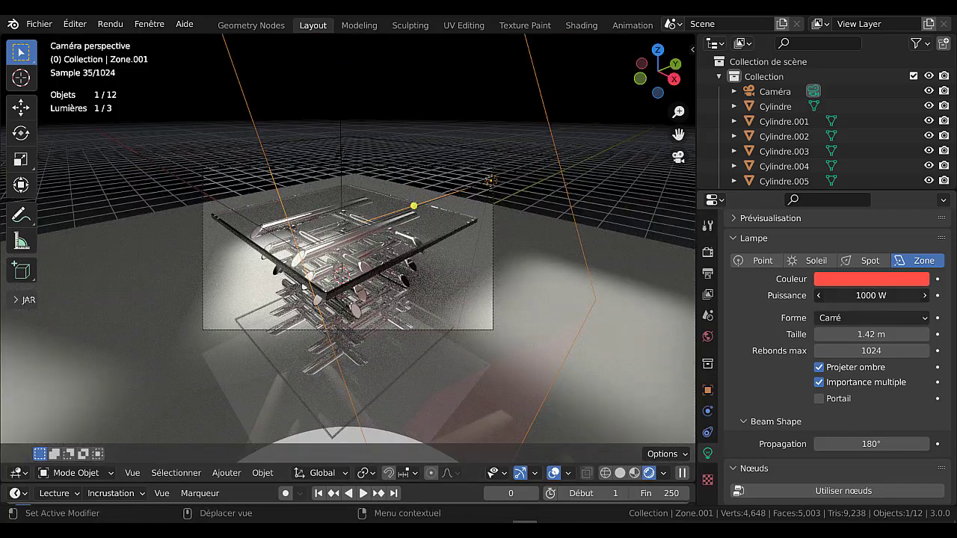
{"action": "left_click_drag", "start_coordinate": [871, 295], "coordinate": [855, 276]}
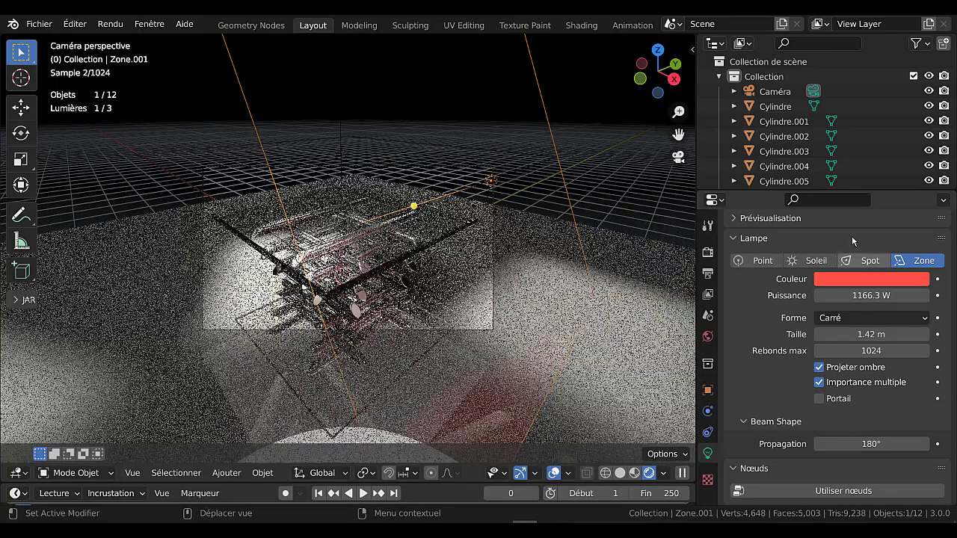
{"action": "left_click", "coordinate": [844, 284]}
{"action": "left_click", "coordinate": [822, 124]}
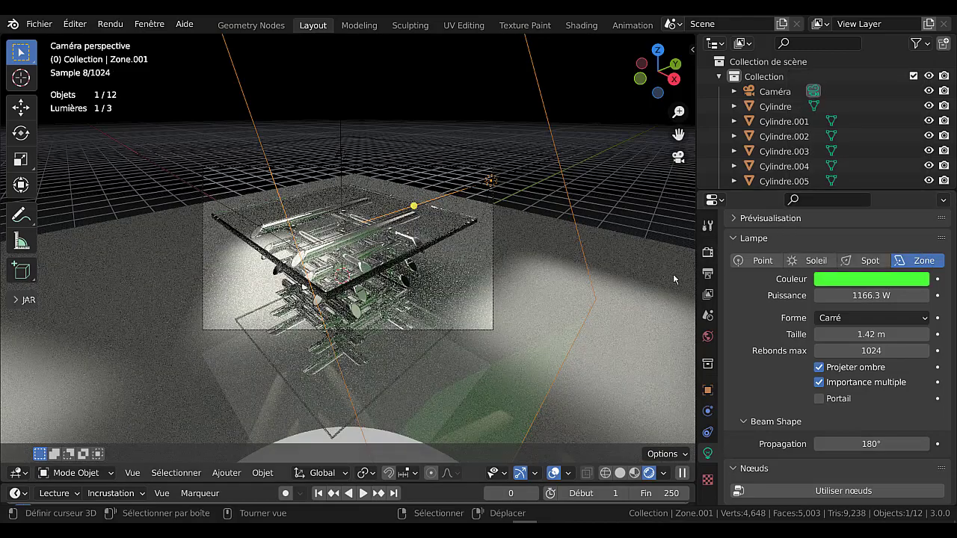
- Change the green area light's colour to blue
{"action": "left_click", "coordinate": [852, 276]}
{"action": "left_click", "coordinate": [855, 277]}
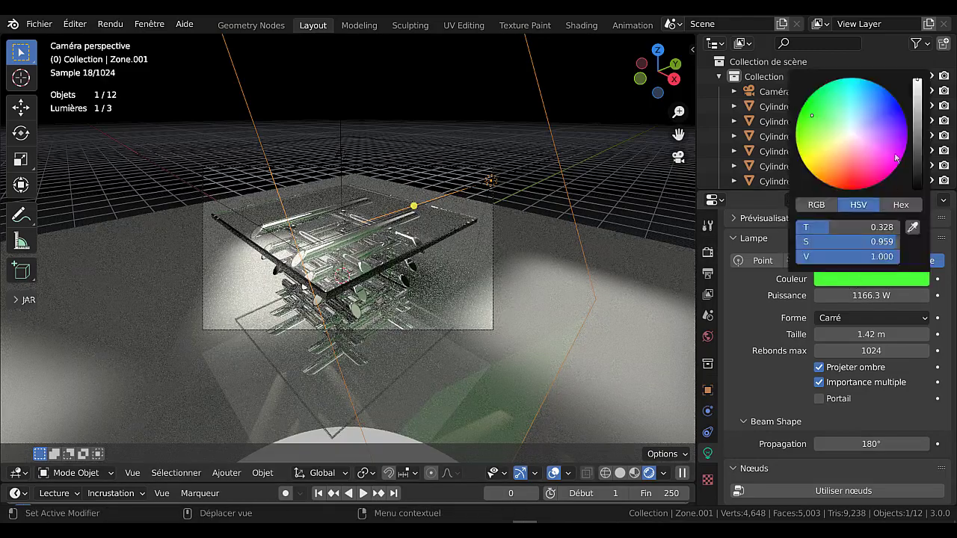
{"action": "left_click", "coordinate": [884, 104]}
- Render the camera view of the table, fit the whole image in view, and close the render result after checking it
{"action": "scroll", "coordinate": [592, 393], "scroll_direction": "up", "scroll_amount": 3}
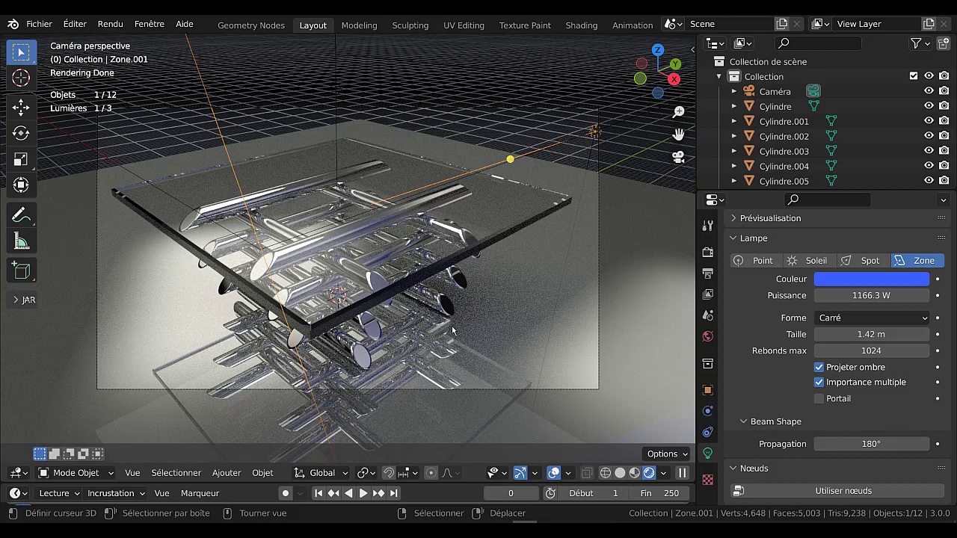
{"action": "key", "text": "F12"}
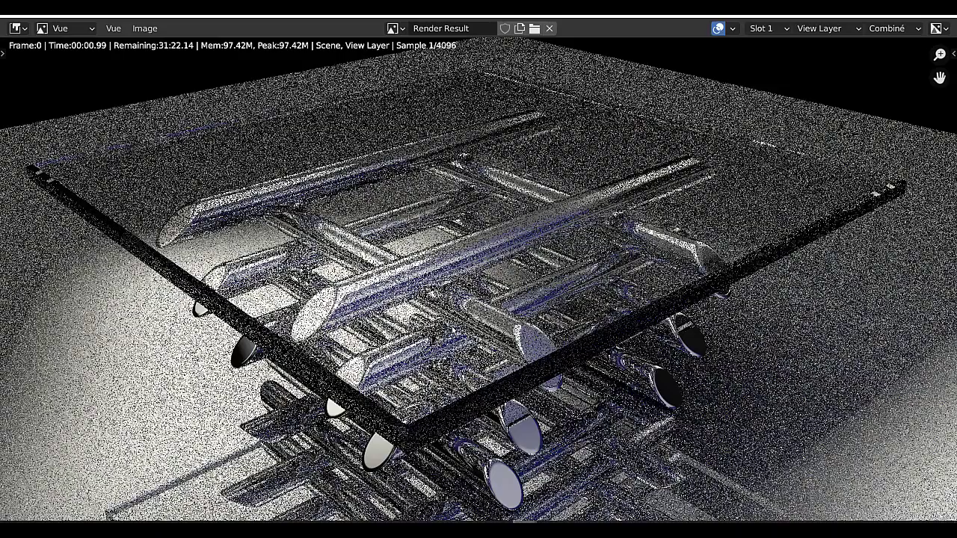
{"action": "key", "text": "Home"}
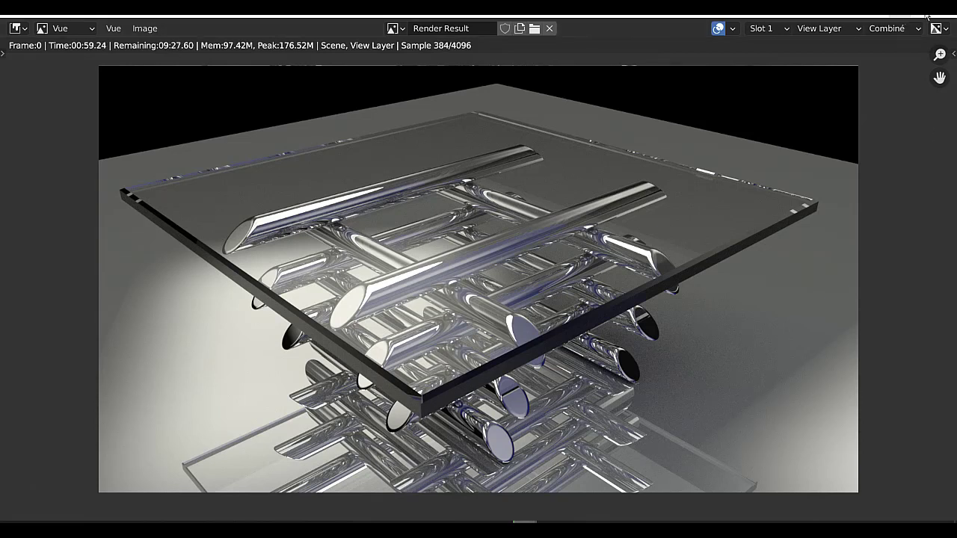
{"action": "left_click", "coordinate": [948, 16]}
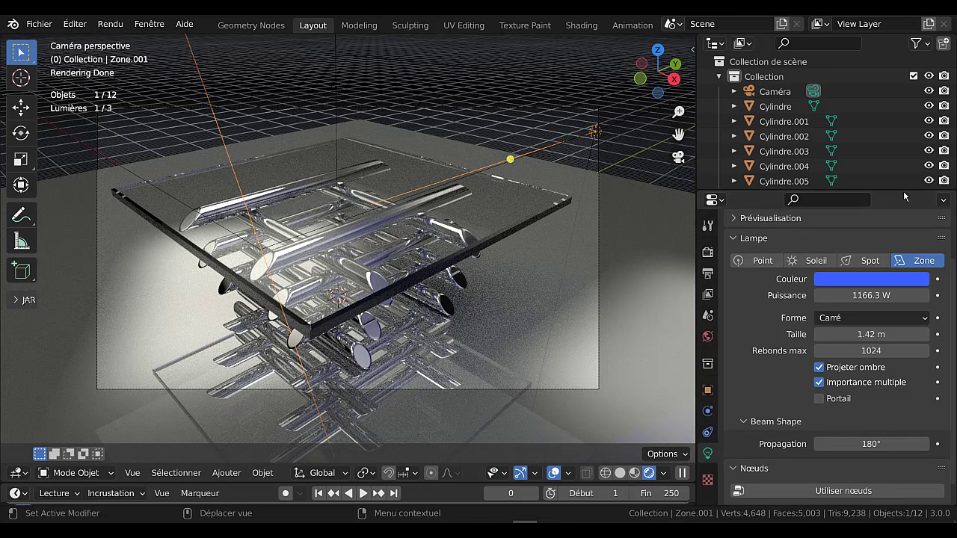
- Enlarge the properties editor and review the scene's output and render settings
{"action": "left_click_drag", "start_coordinate": [902, 188], "coordinate": [902, 106]}
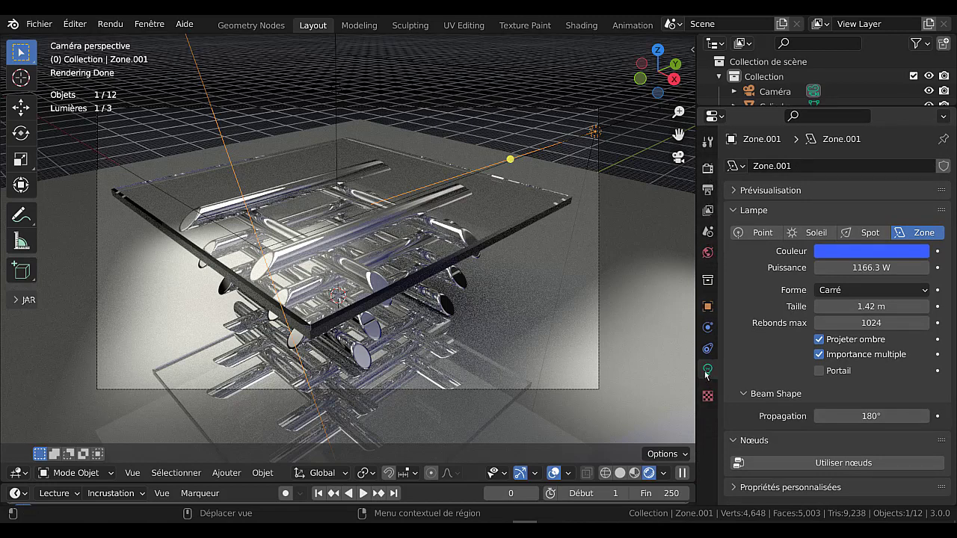
{"action": "left_click", "coordinate": [708, 253]}
{"action": "left_click", "coordinate": [707, 191]}
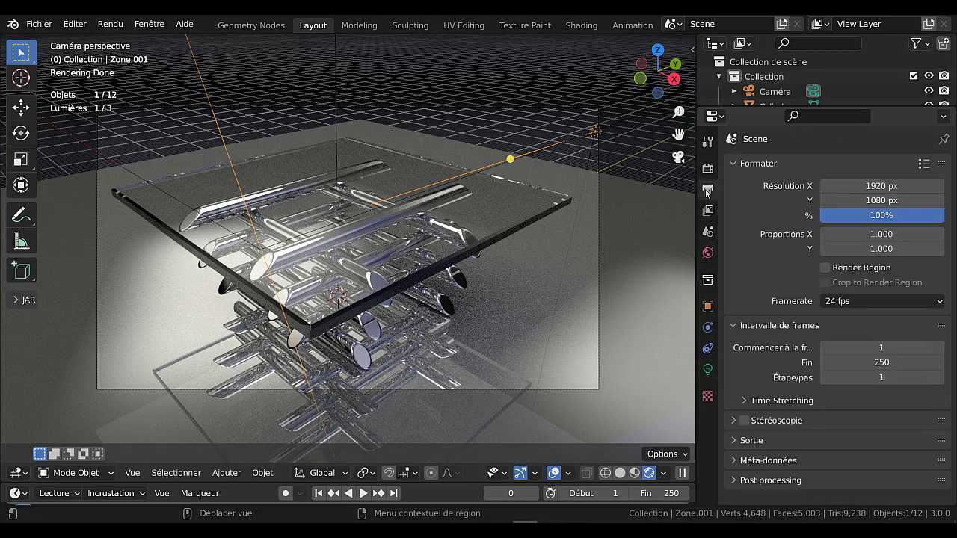
{"action": "left_click", "coordinate": [707, 168]}
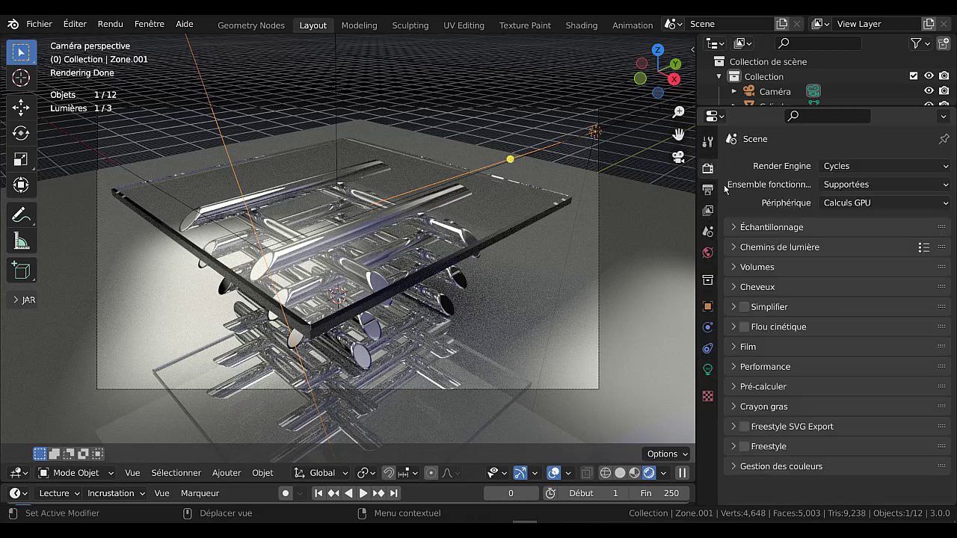
- Open the glass tabletop in Edit Mode and check its modifiers
{"action": "left_click", "coordinate": [444, 248]}
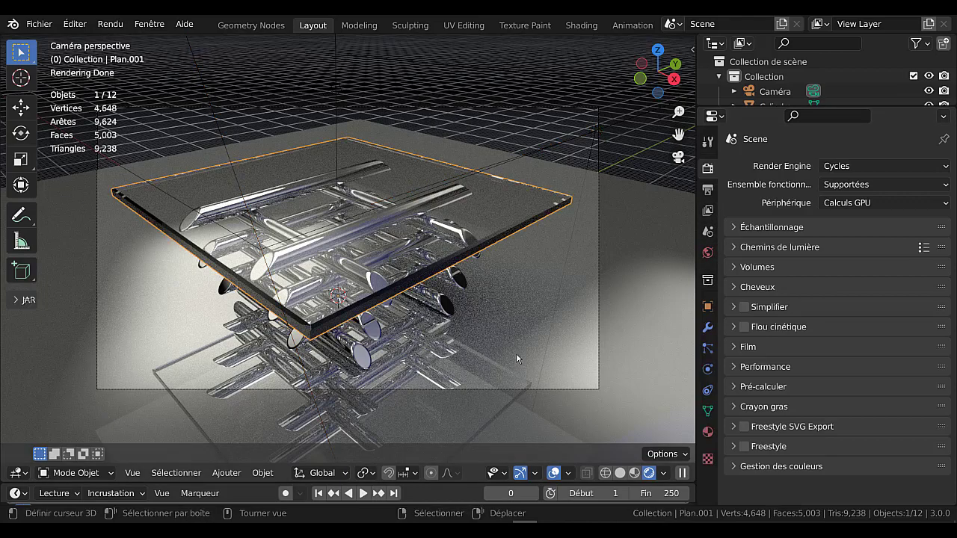
{"action": "key", "text": "Tab"}
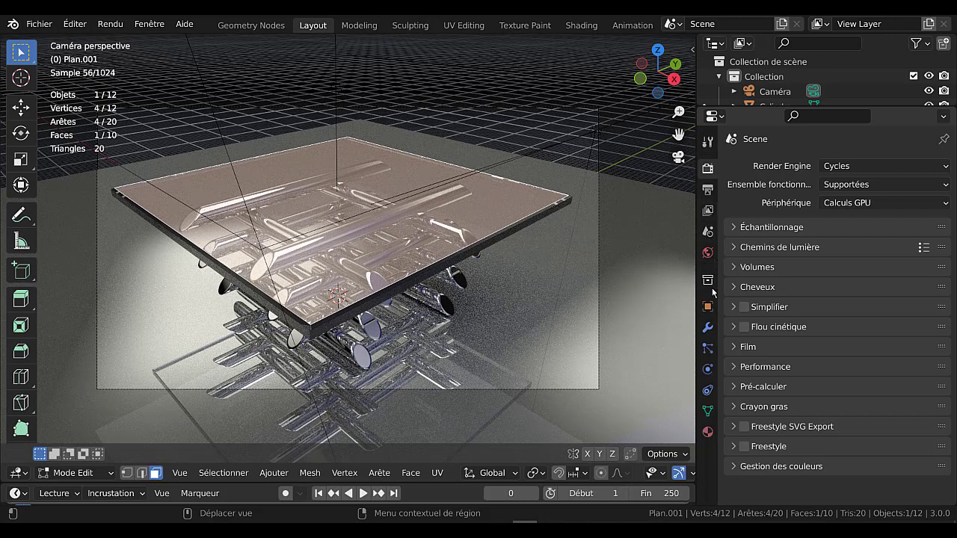
{"action": "left_click", "coordinate": [707, 328]}
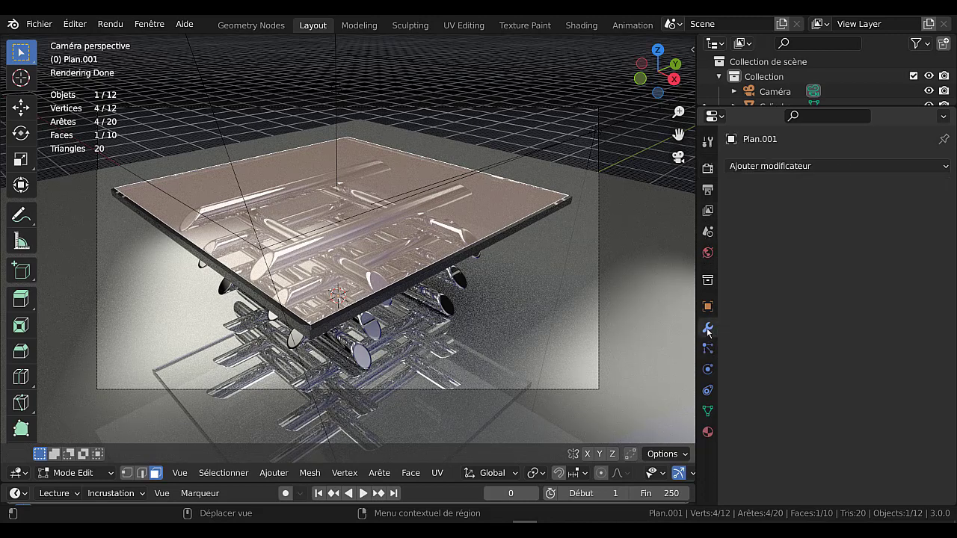
{"action": "left_click", "coordinate": [828, 165]}
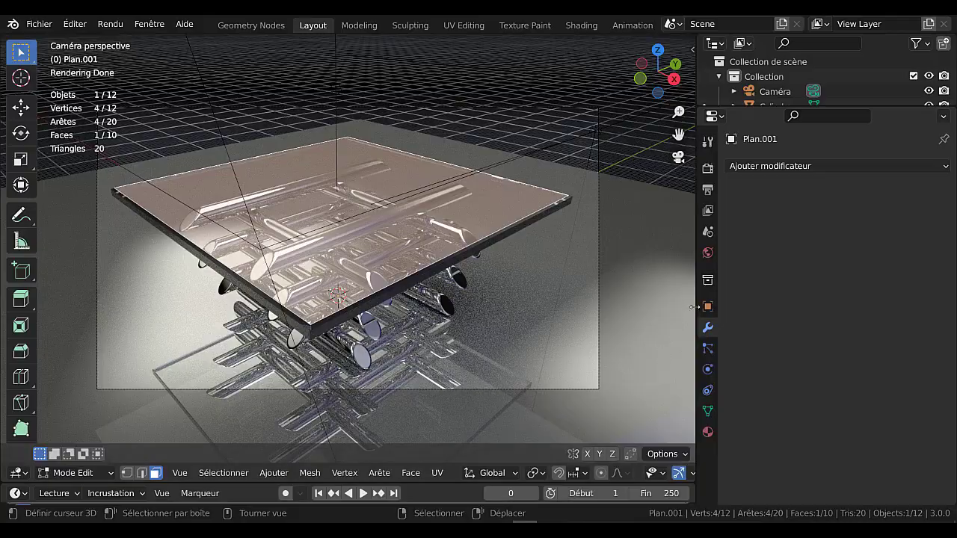
- Widen the 3D viewport and deselect the tabletop's upper face
{"action": "left_click_drag", "start_coordinate": [695, 301], "coordinate": [867, 279]}
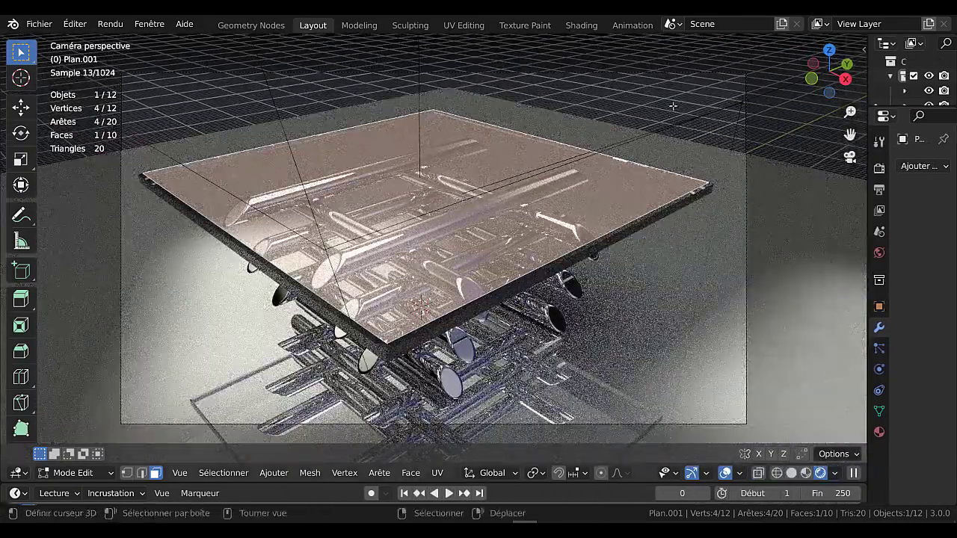
{"action": "left_click", "coordinate": [691, 300]}
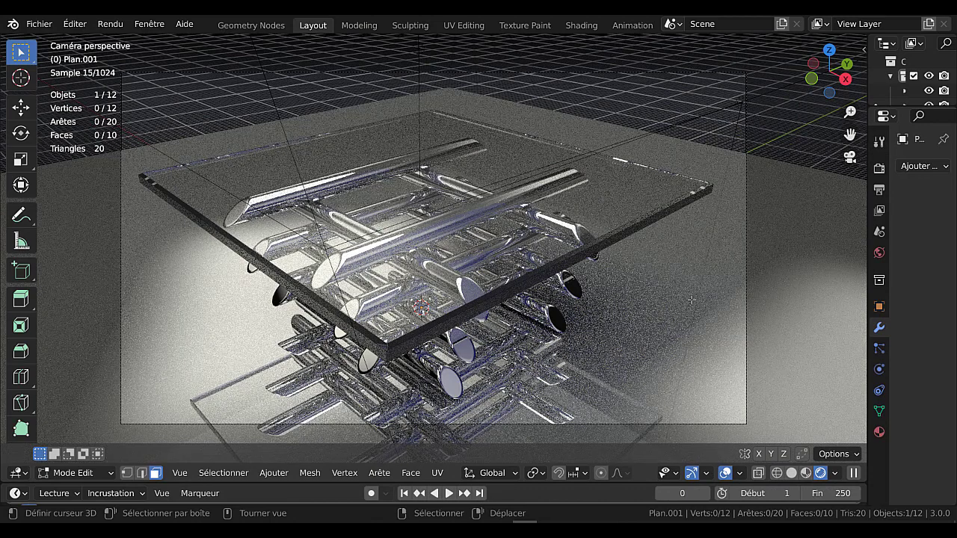